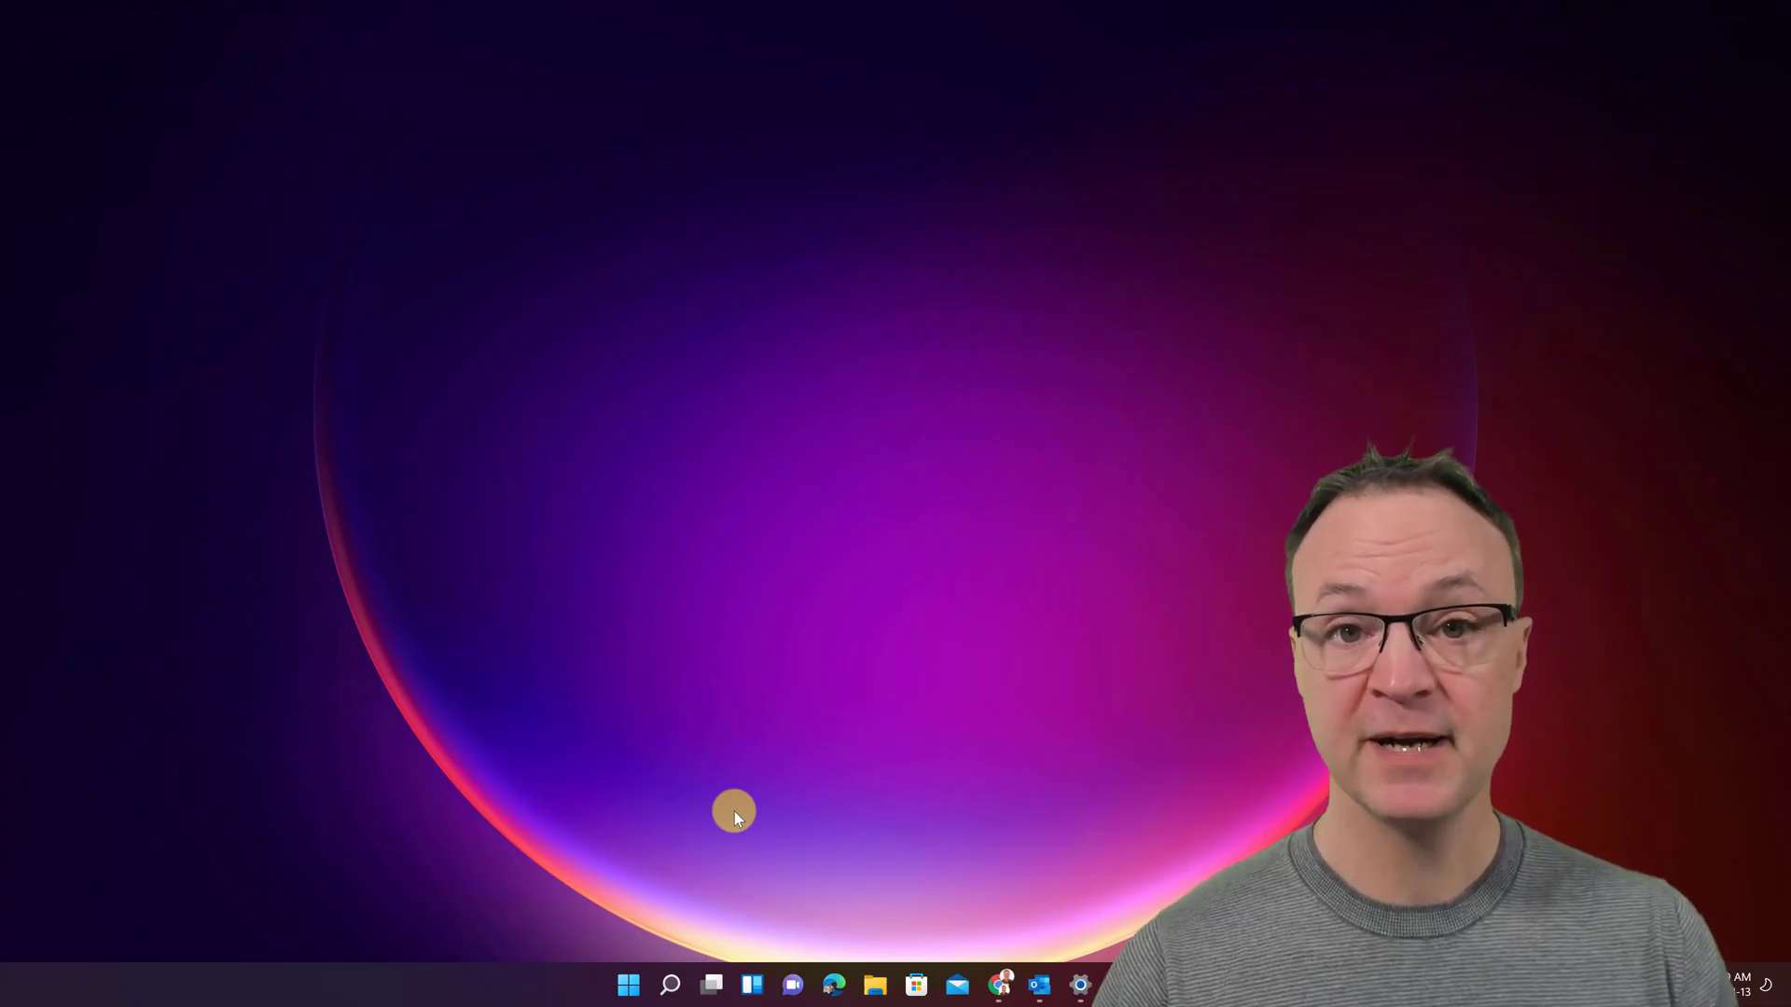
# - Search Windows for 'onenot' so OneNote appears as the best match
pyautogui.click(672, 986)
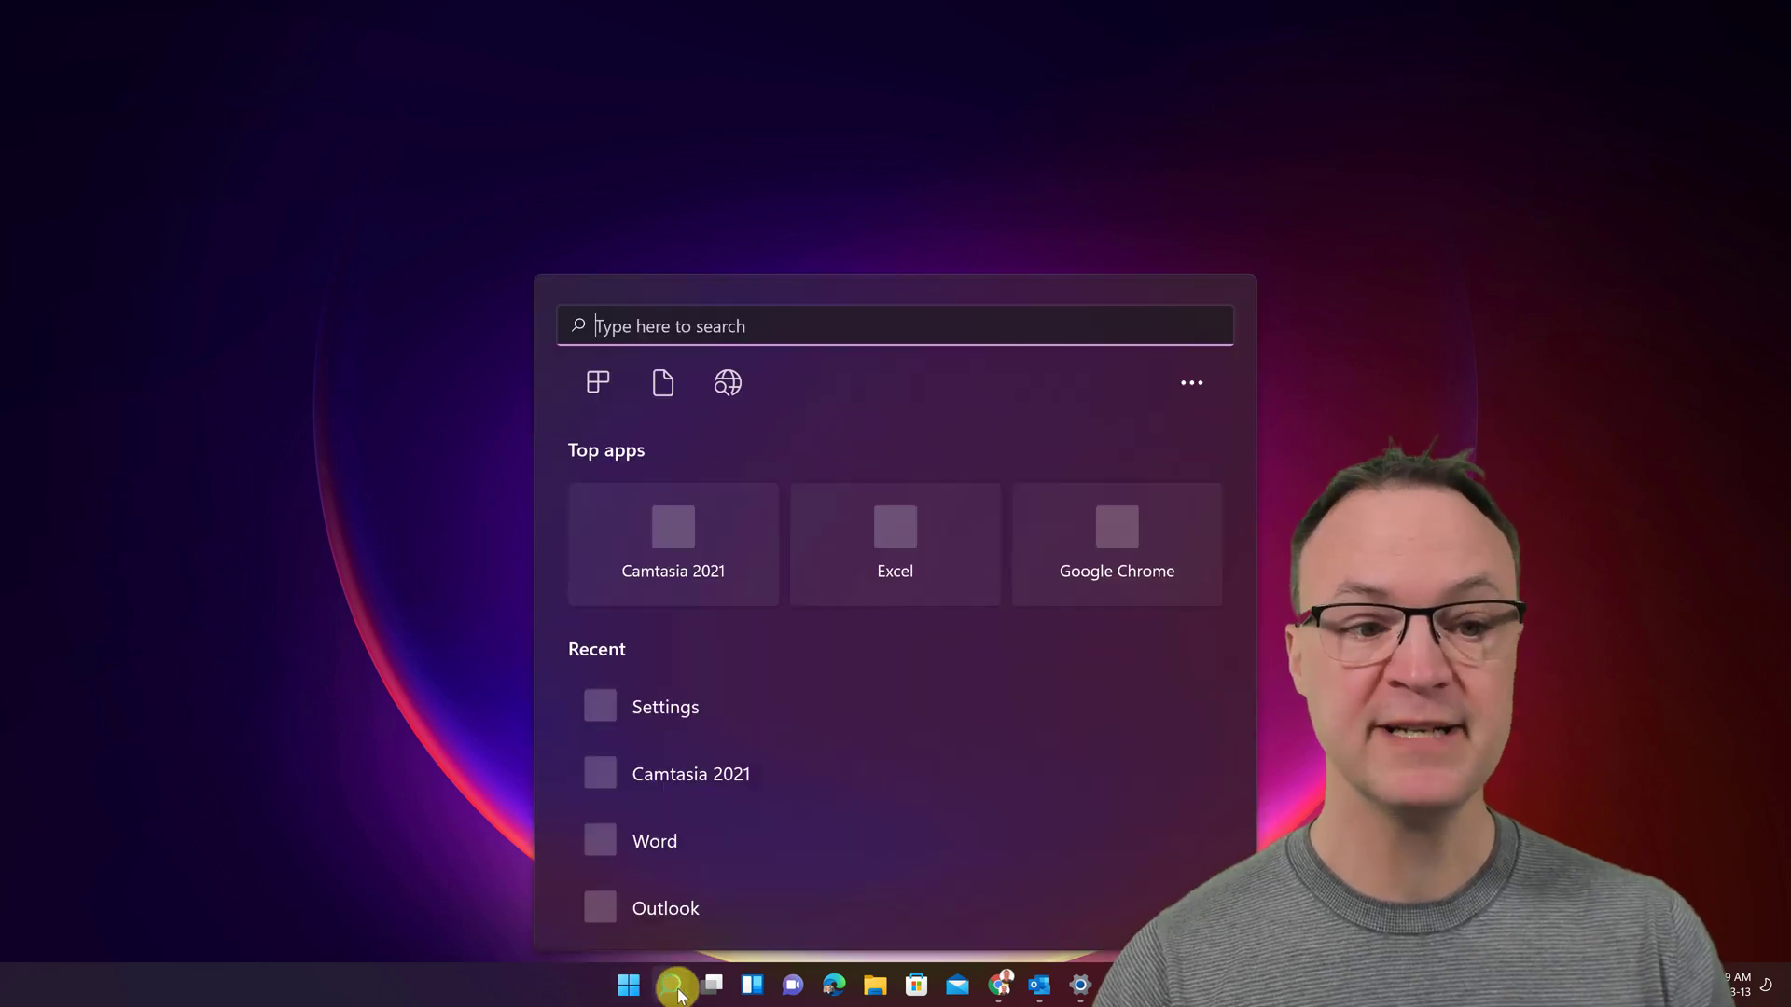
pyautogui.write('one')
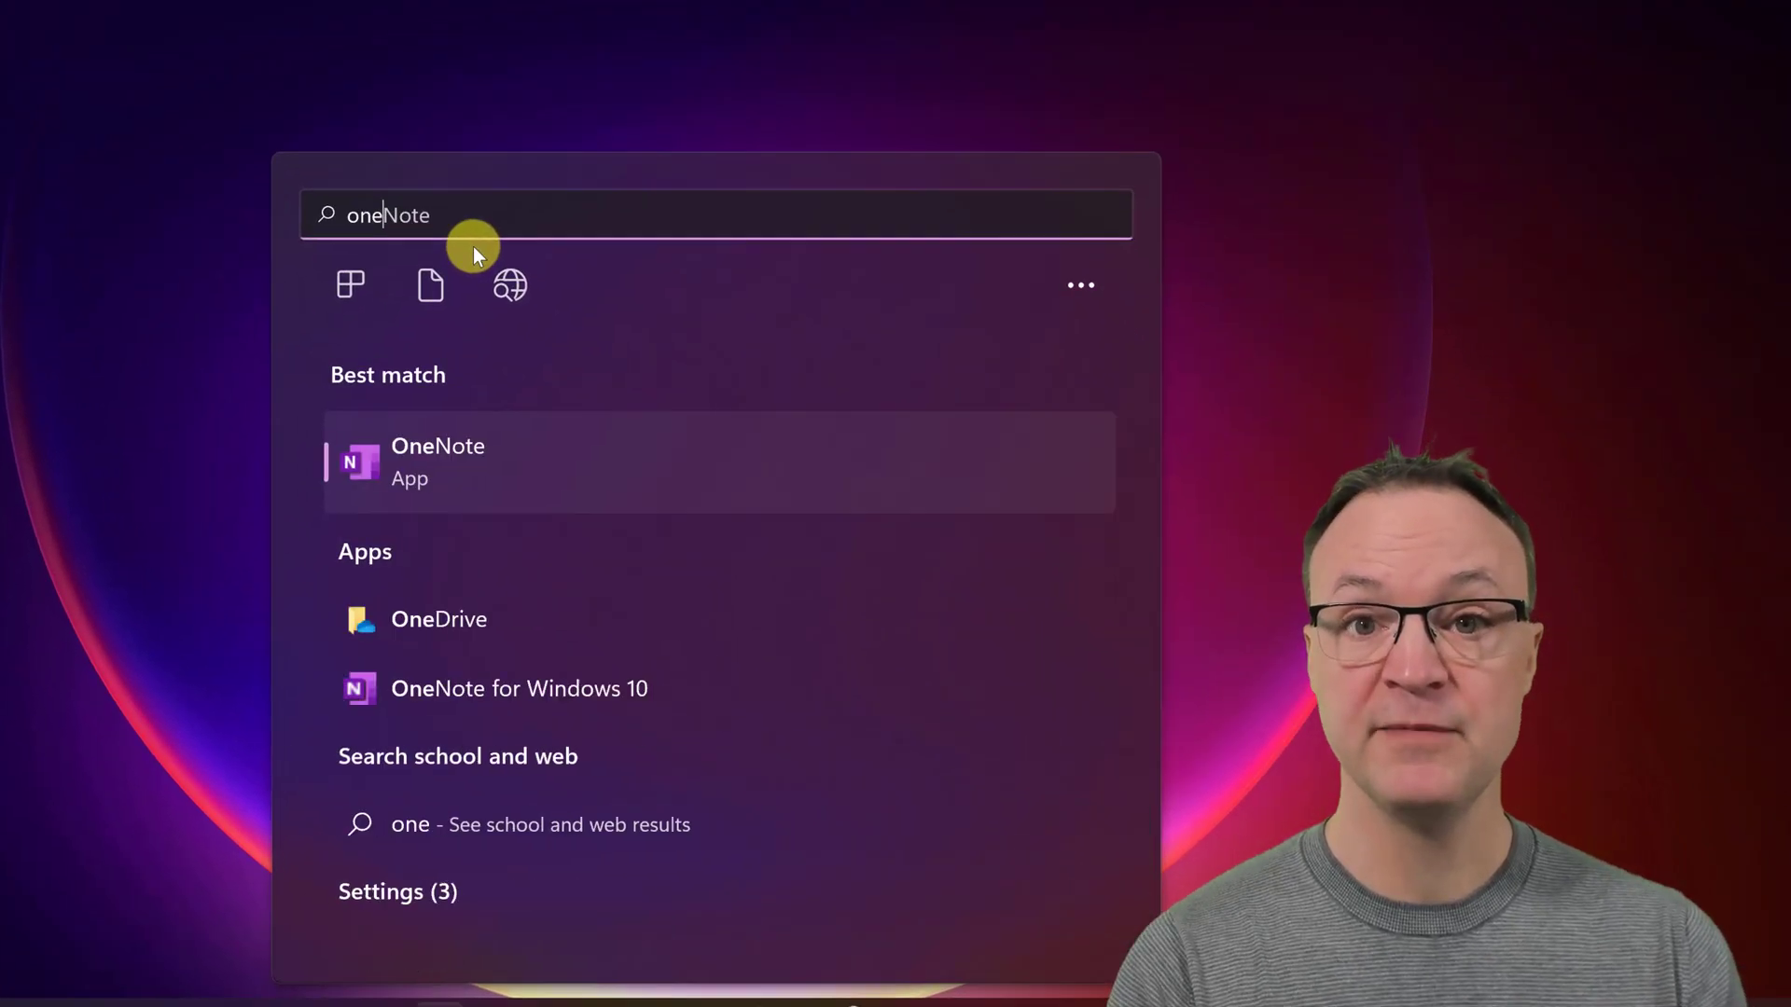
pyautogui.write('not')
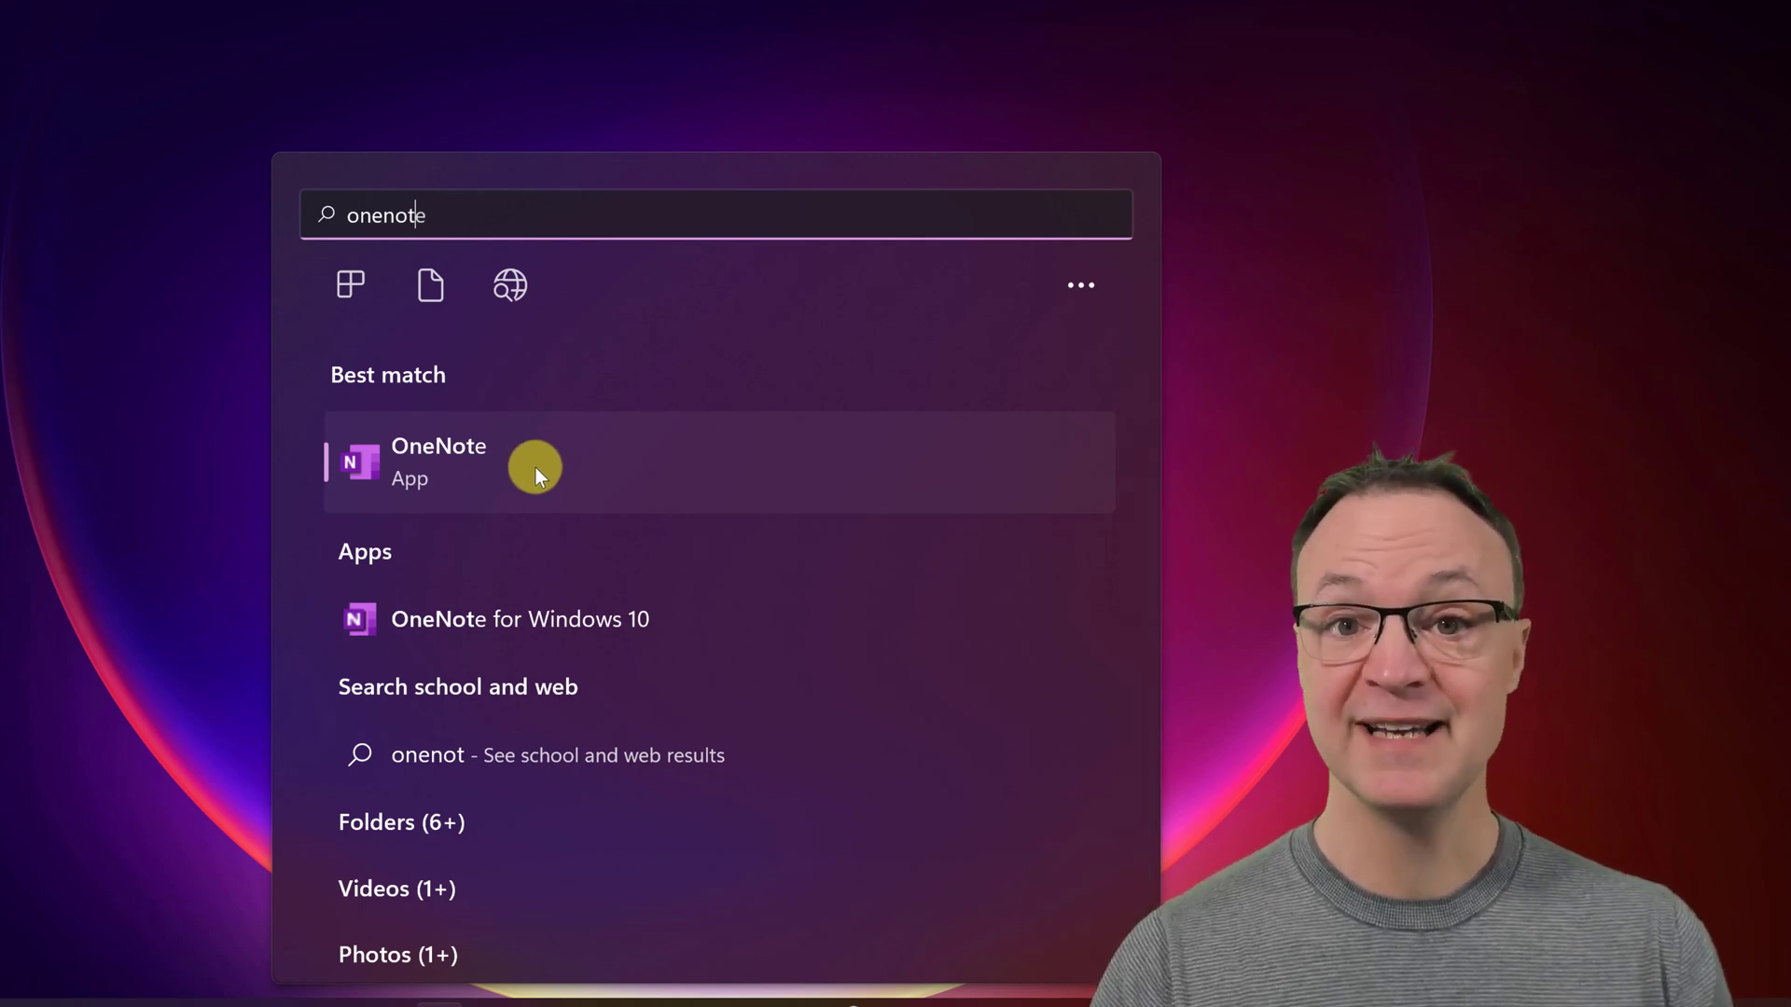
# - Launch OneNote and select the Paradise Cove Luau heading on the Hawaii page
pyautogui.click(425, 461)
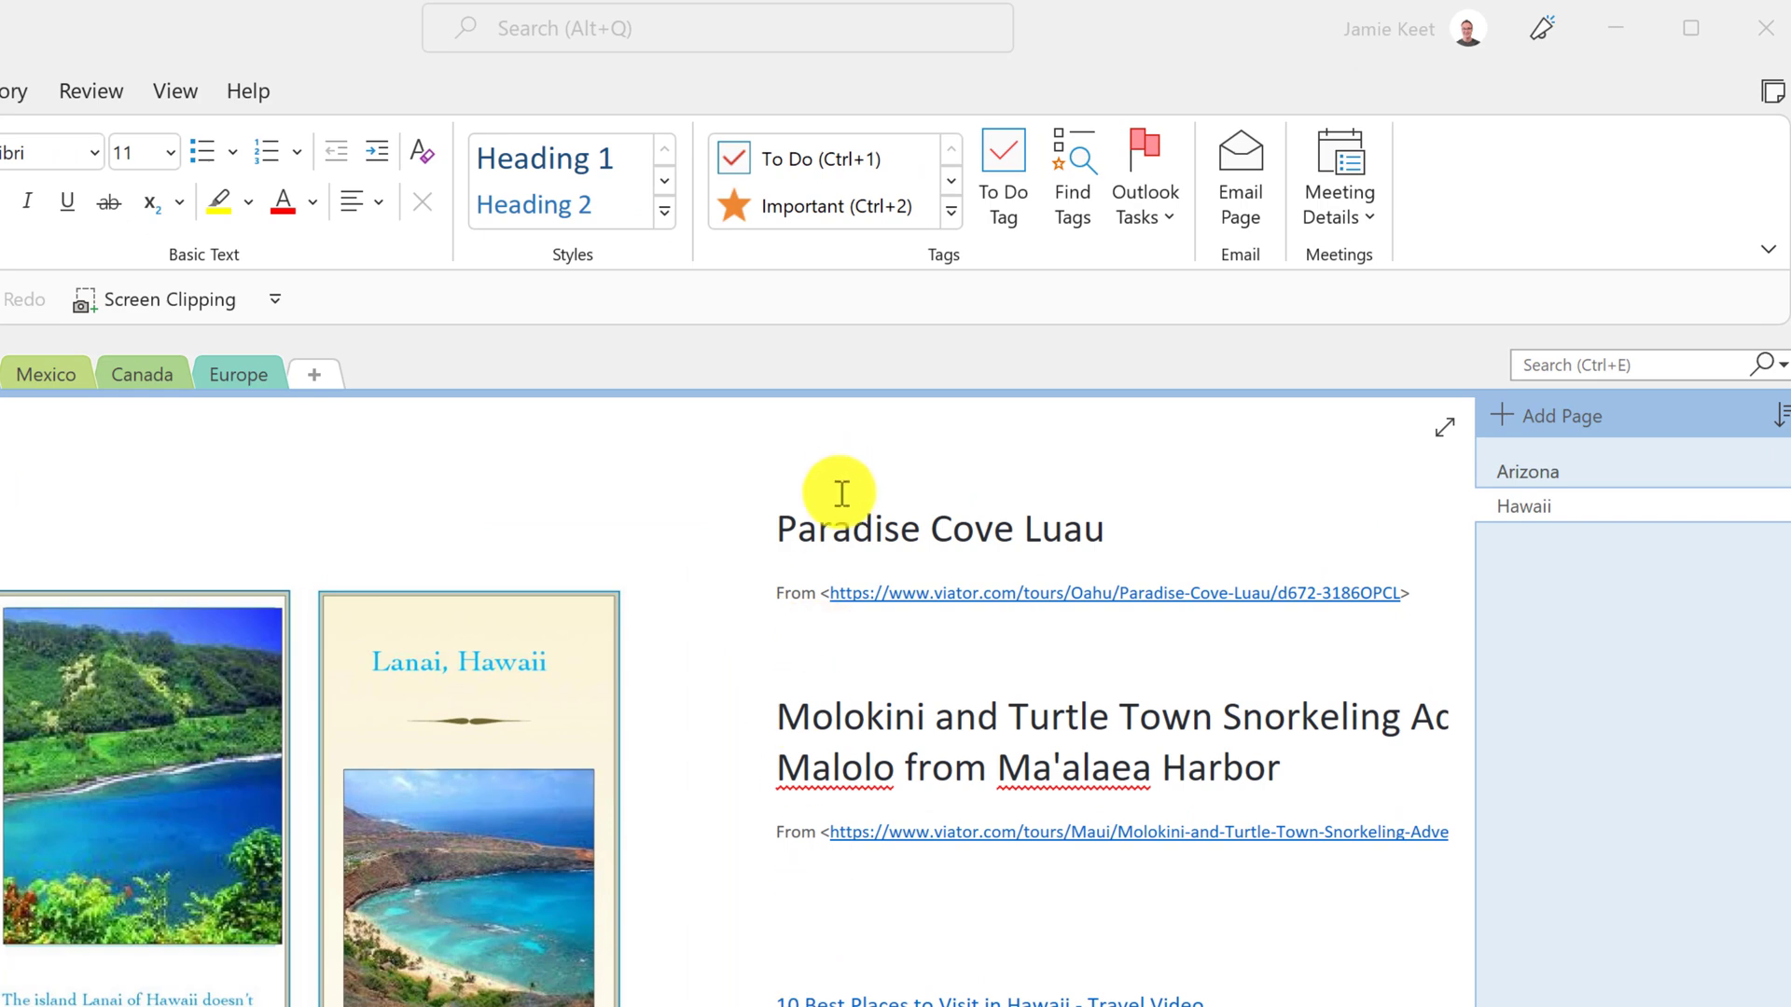
pyautogui.click(820, 530)
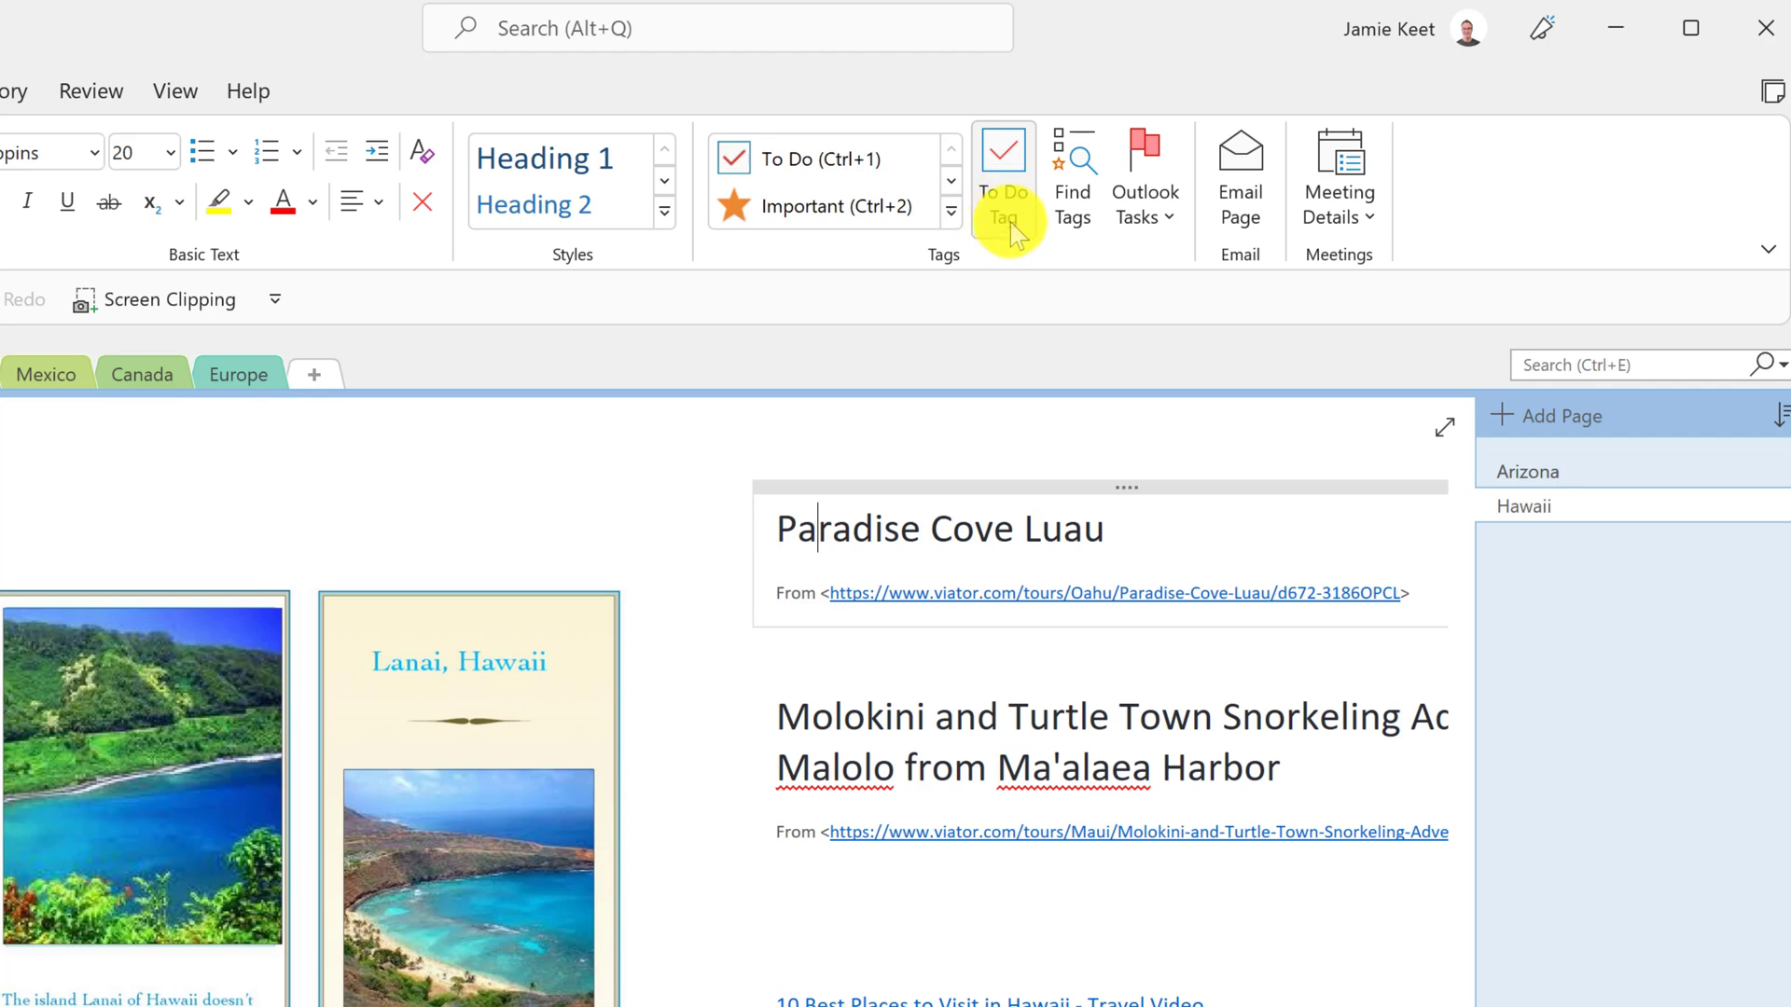
# - Tag Paradise Cove Luau as Important and the Hawaii travel video link as Movie to see
pyautogui.click(952, 213)
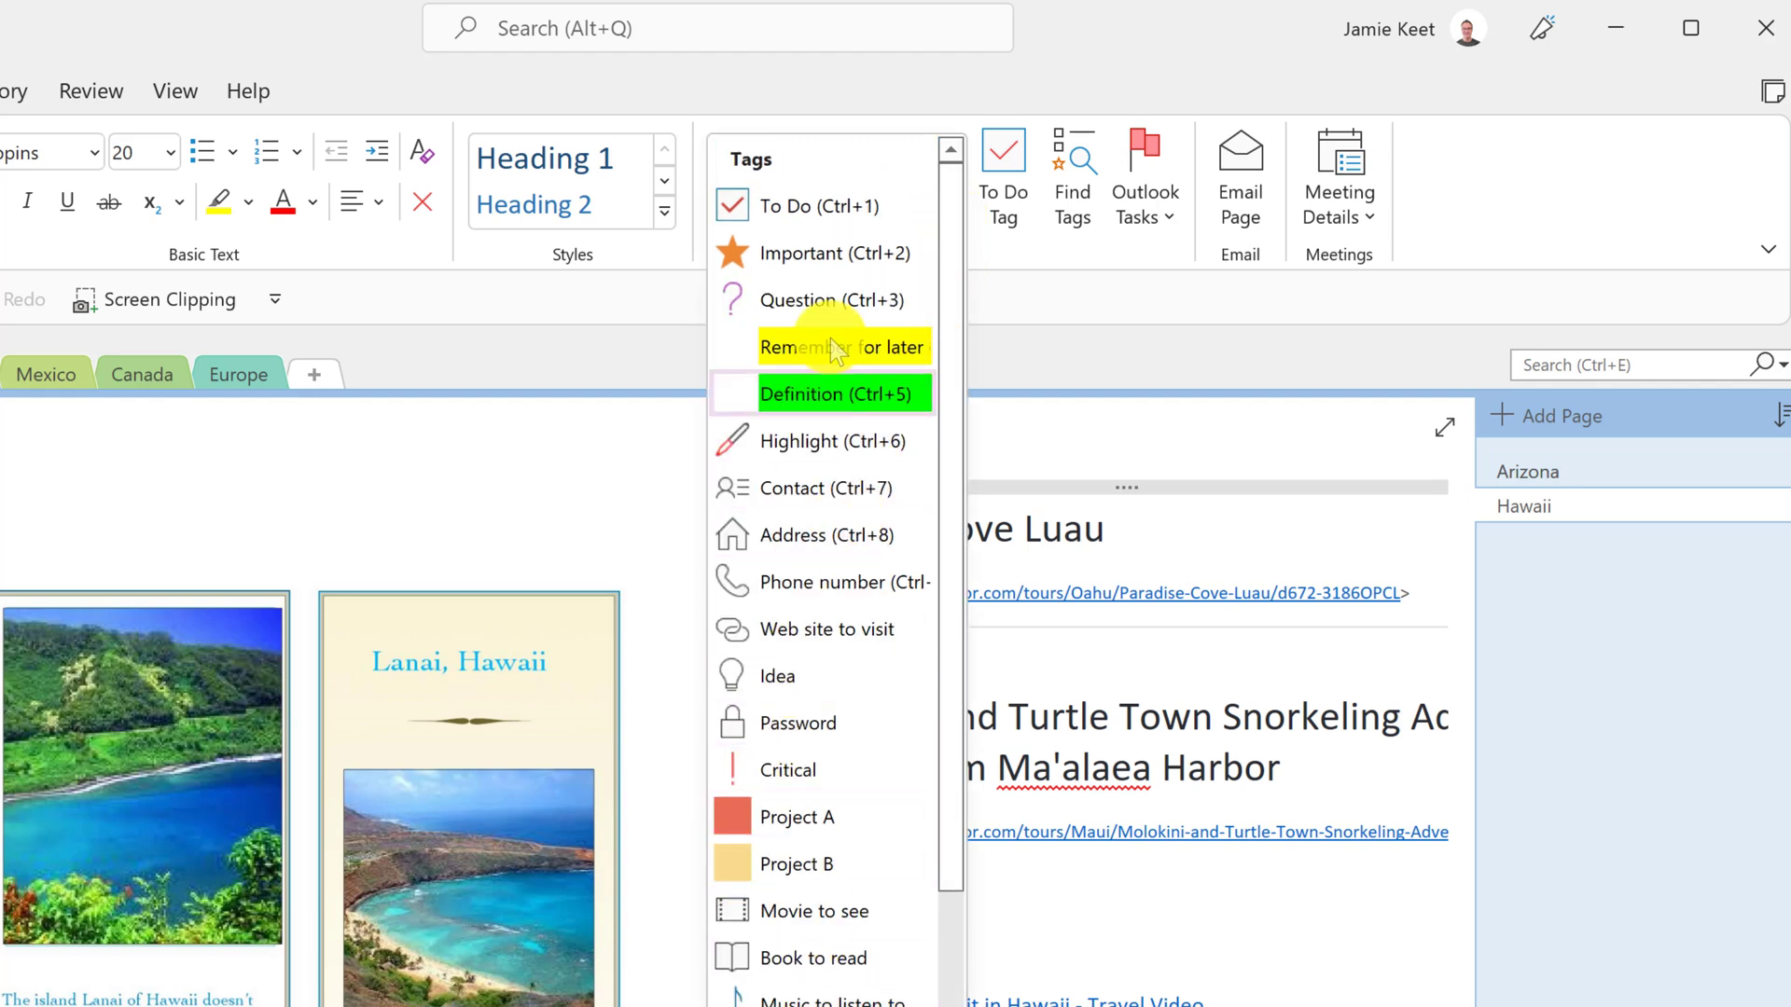
pyautogui.click(793, 257)
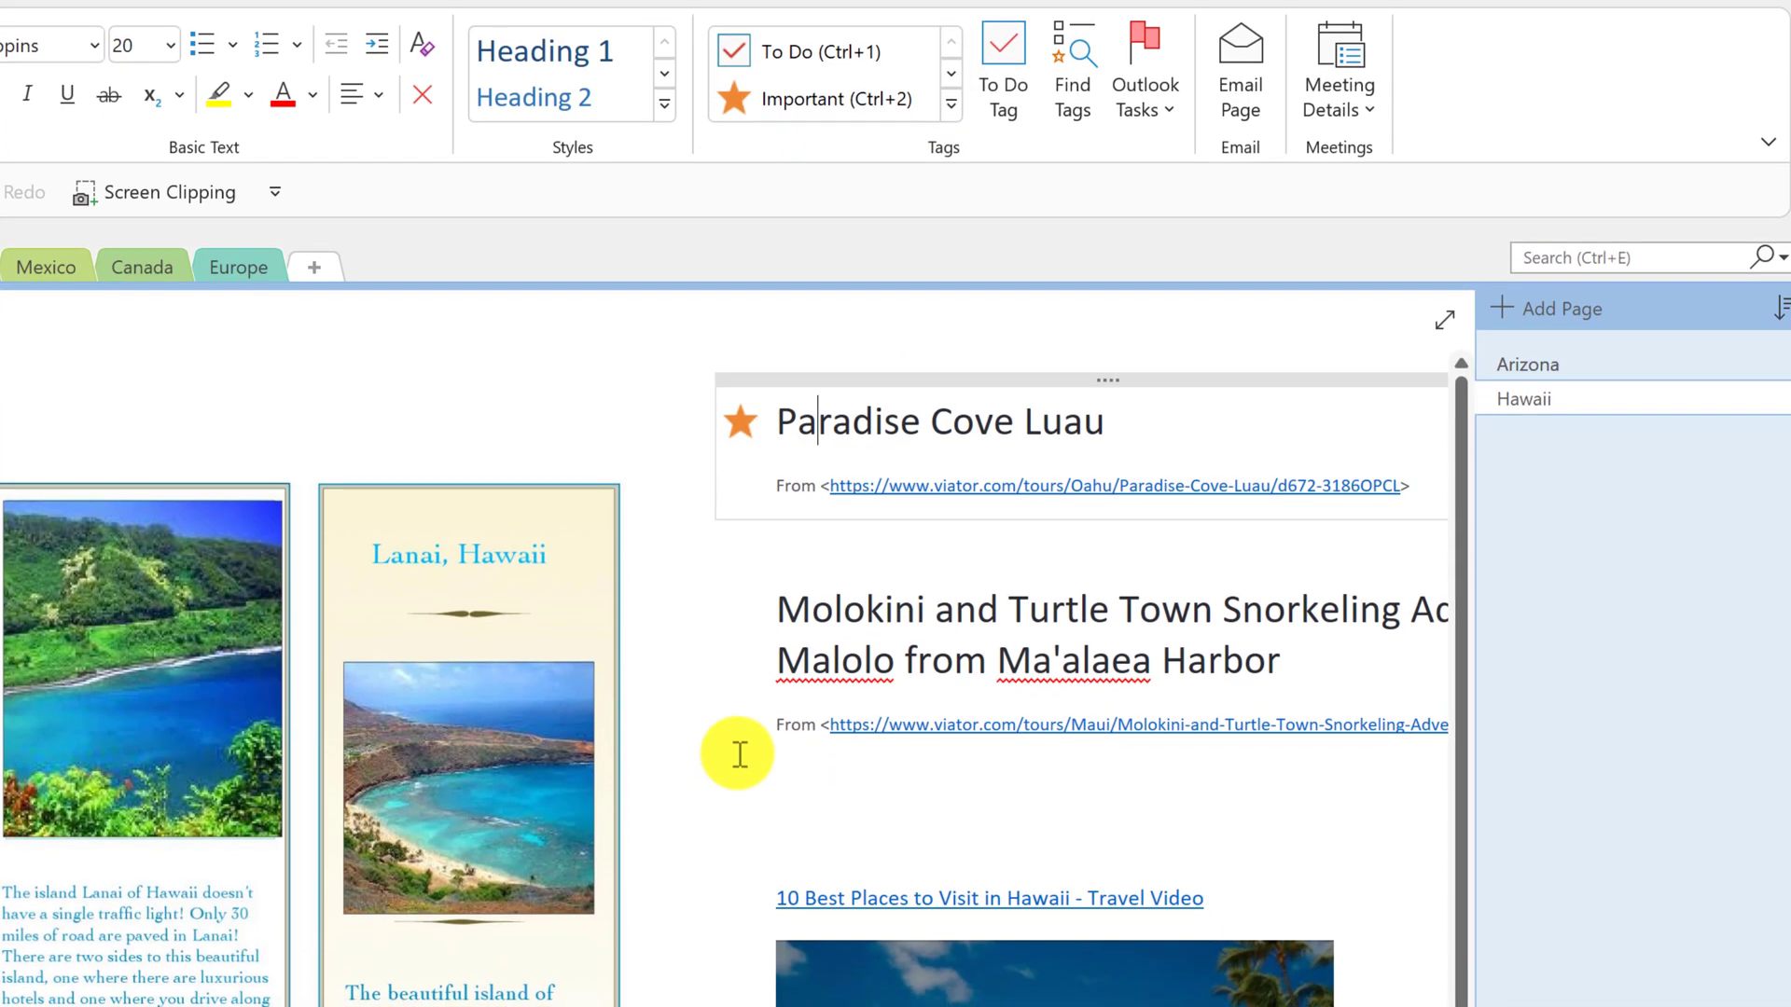
pyautogui.scroll(-1, 735, 752)
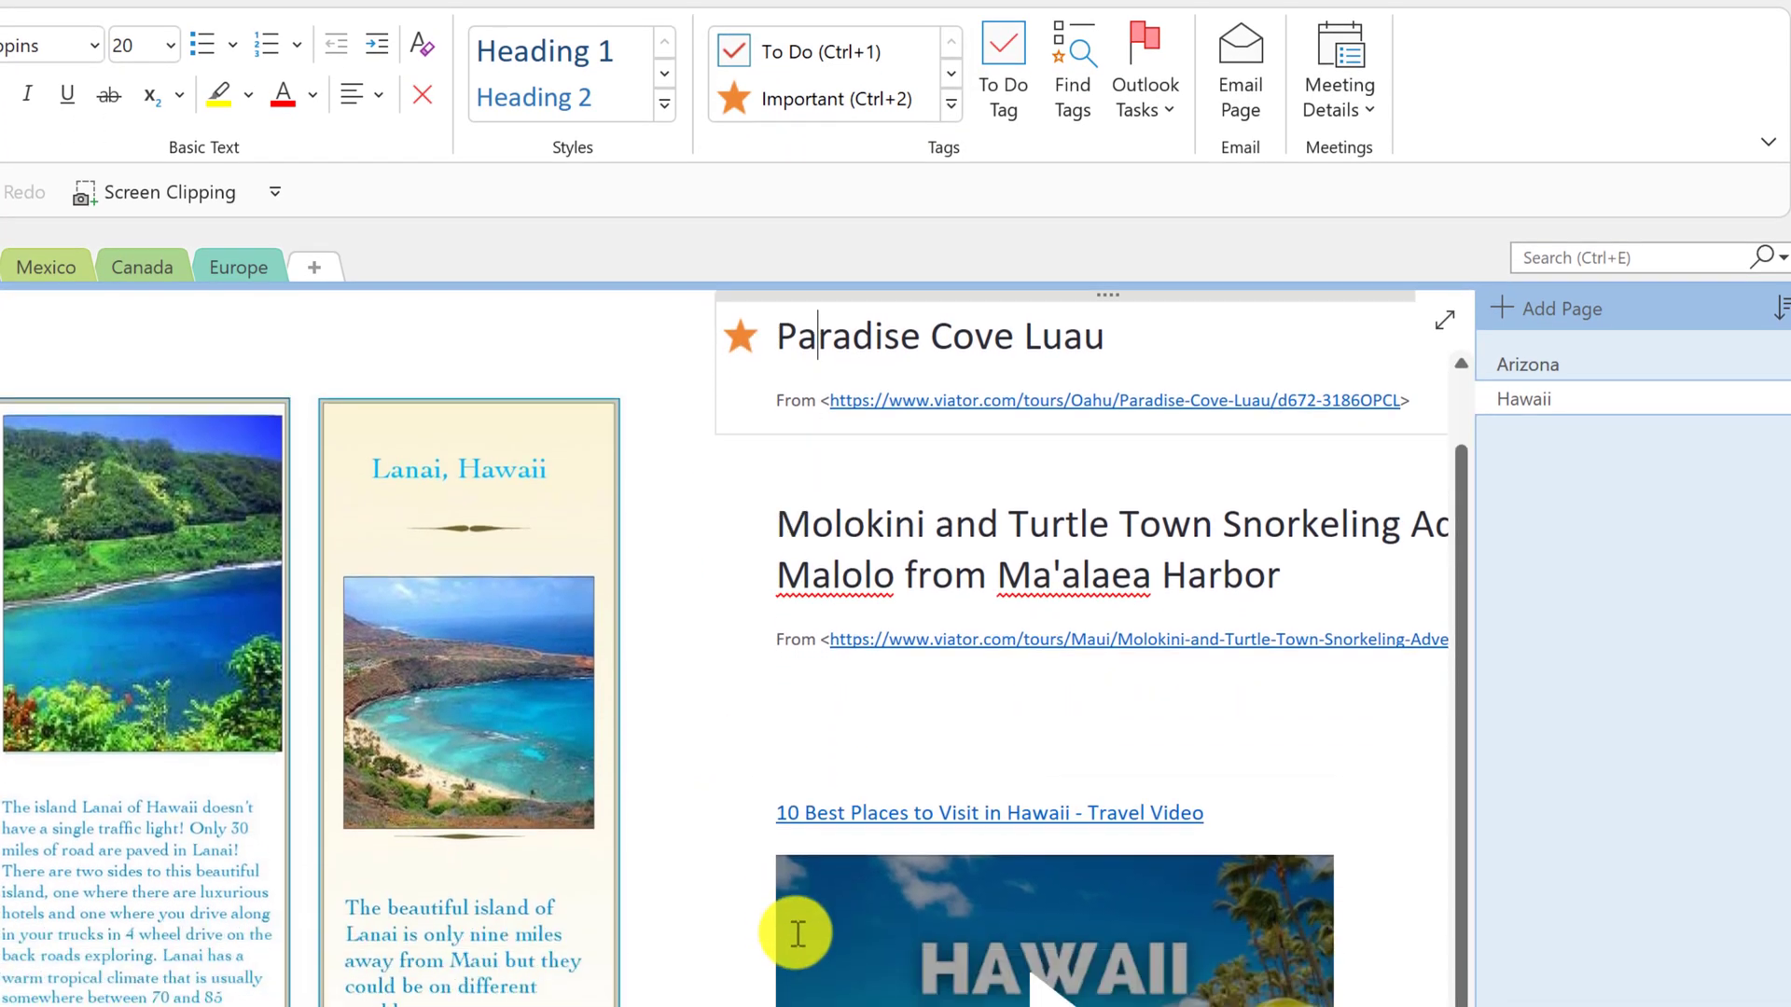
pyautogui.click(839, 786)
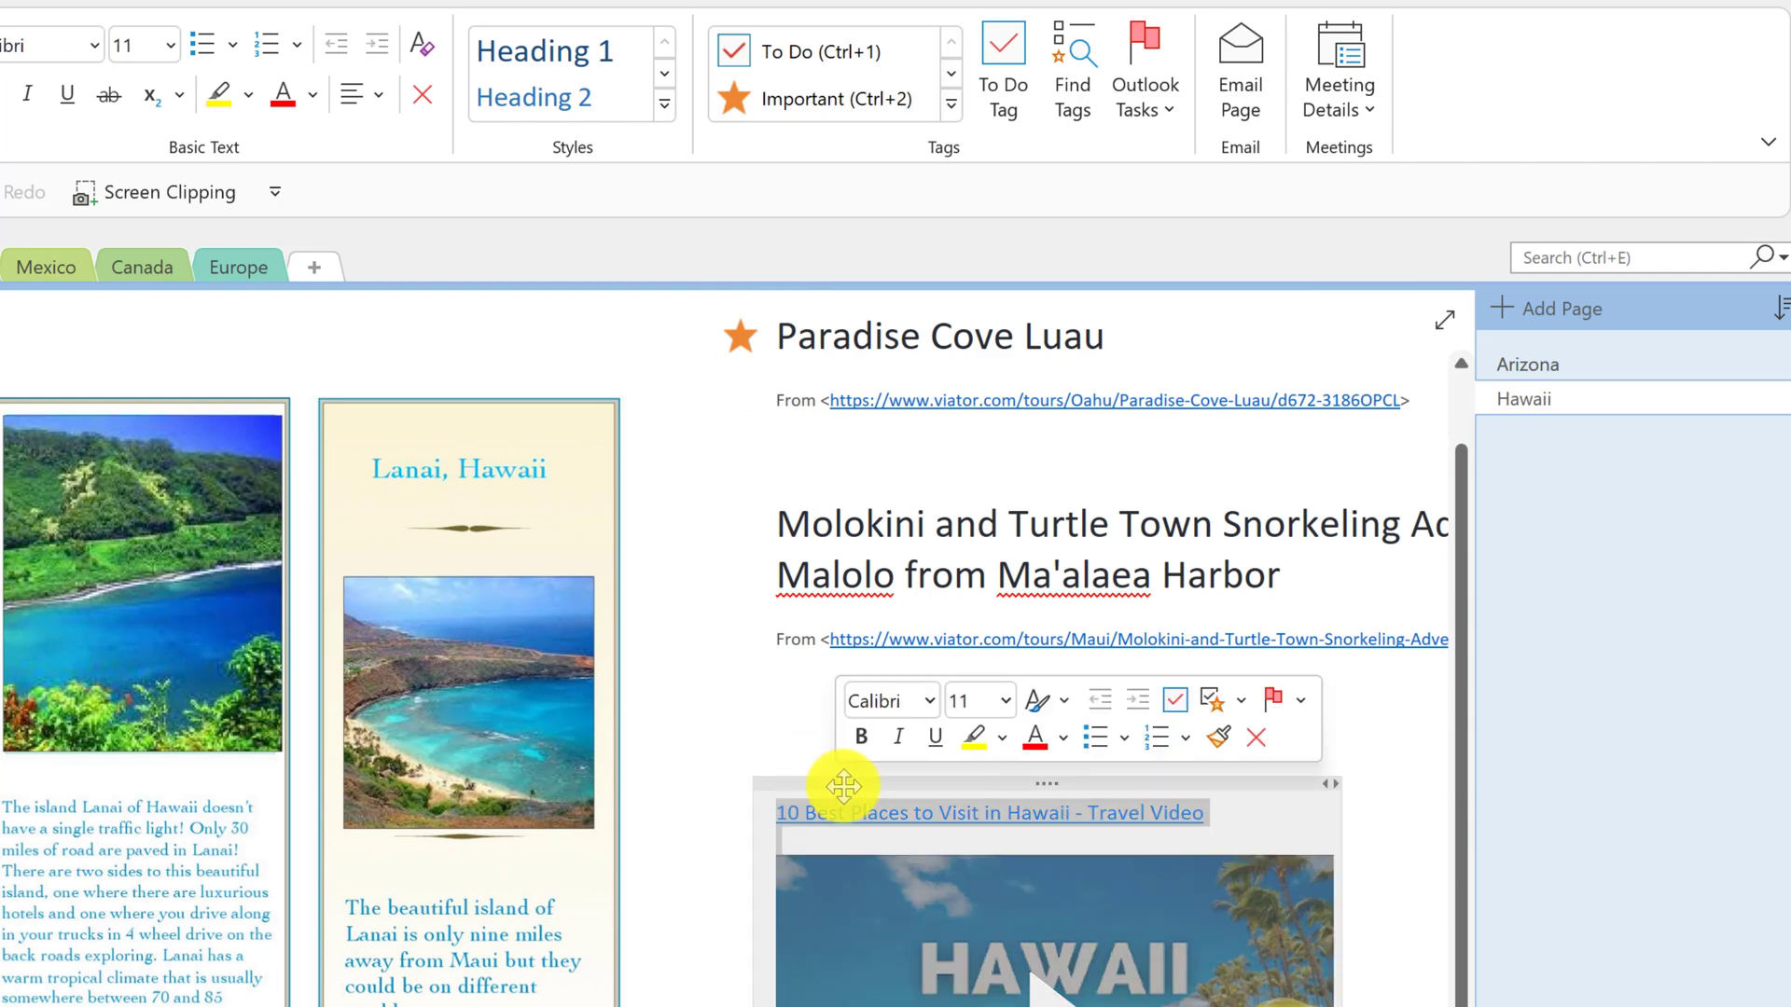
pyautogui.click(950, 104)
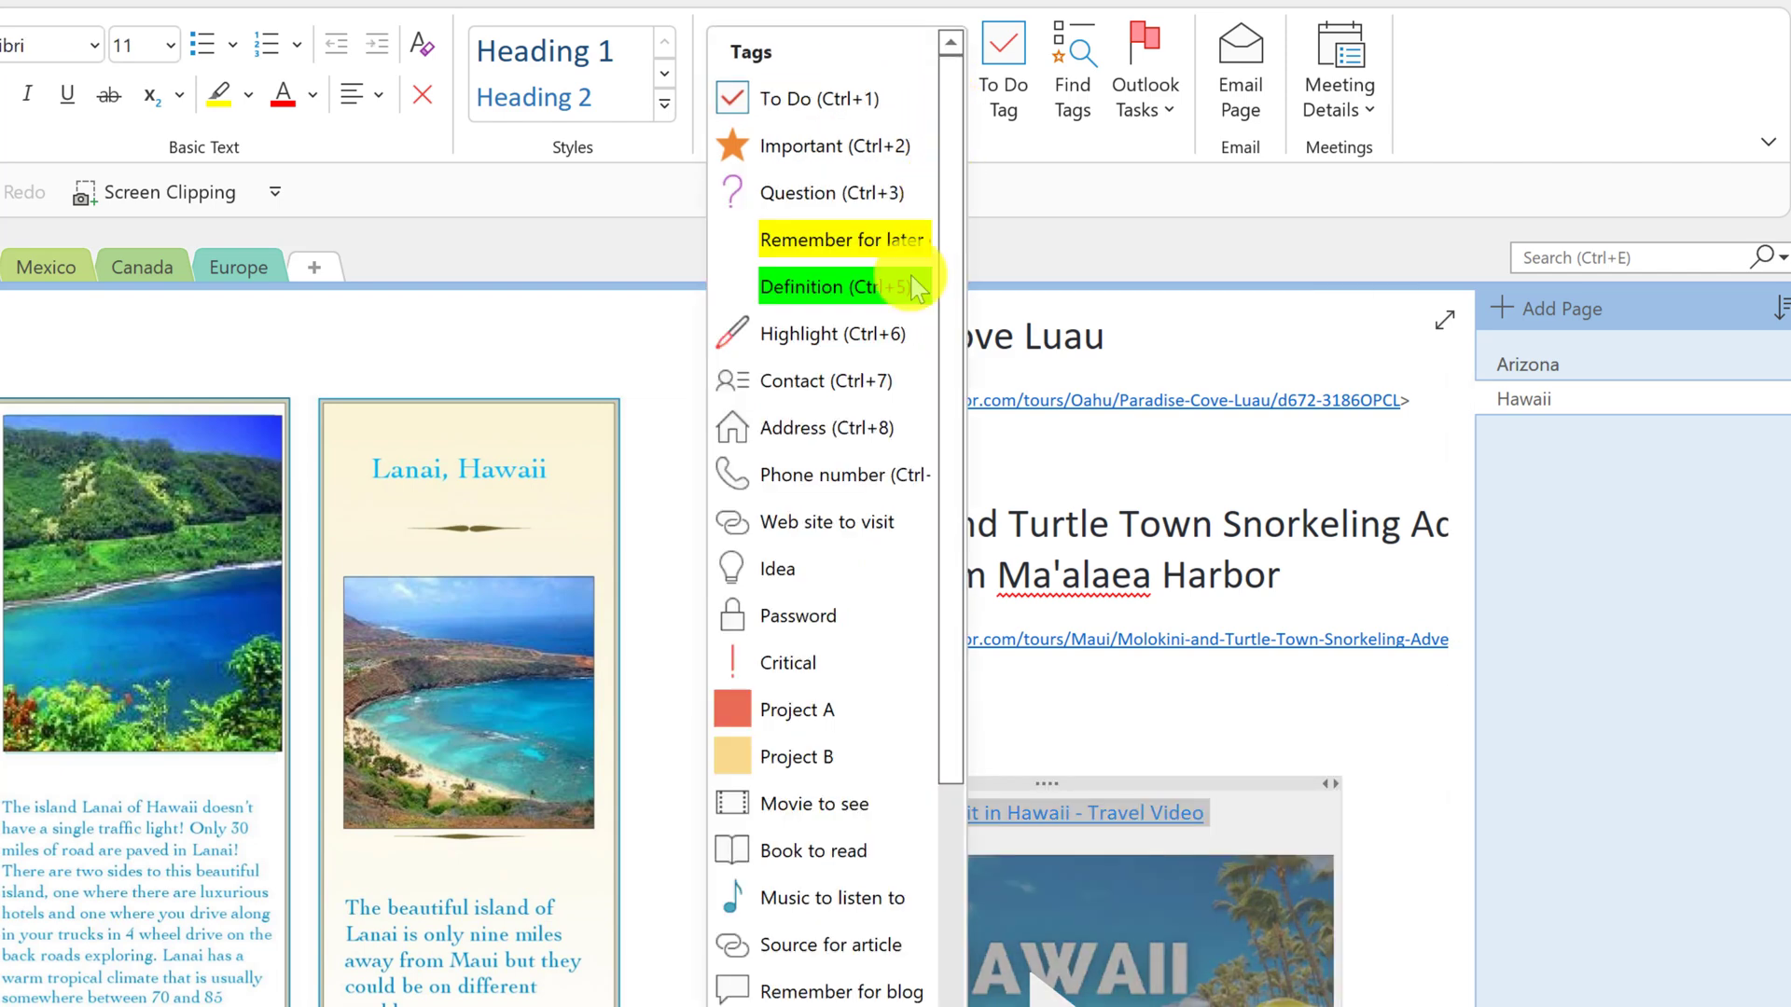
pyautogui.click(854, 807)
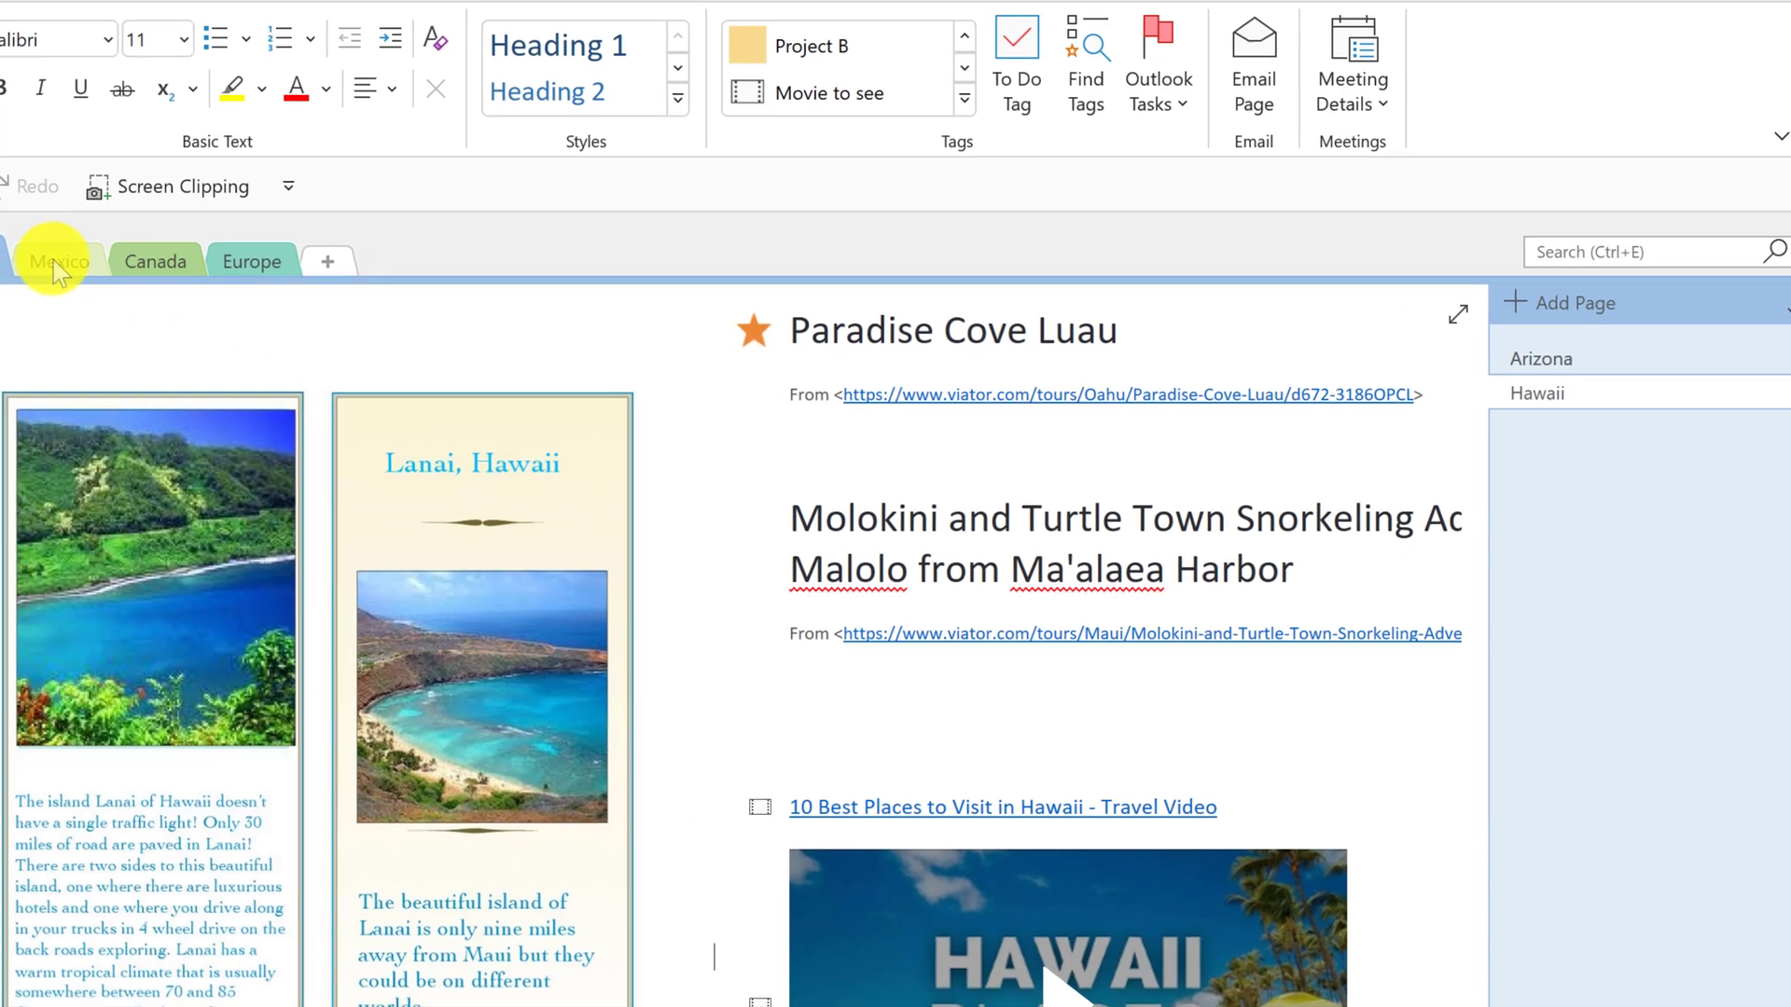
# - Go to the Canada section's Vancouver page and select the Under the Volcano cover
pyautogui.click(49, 266)
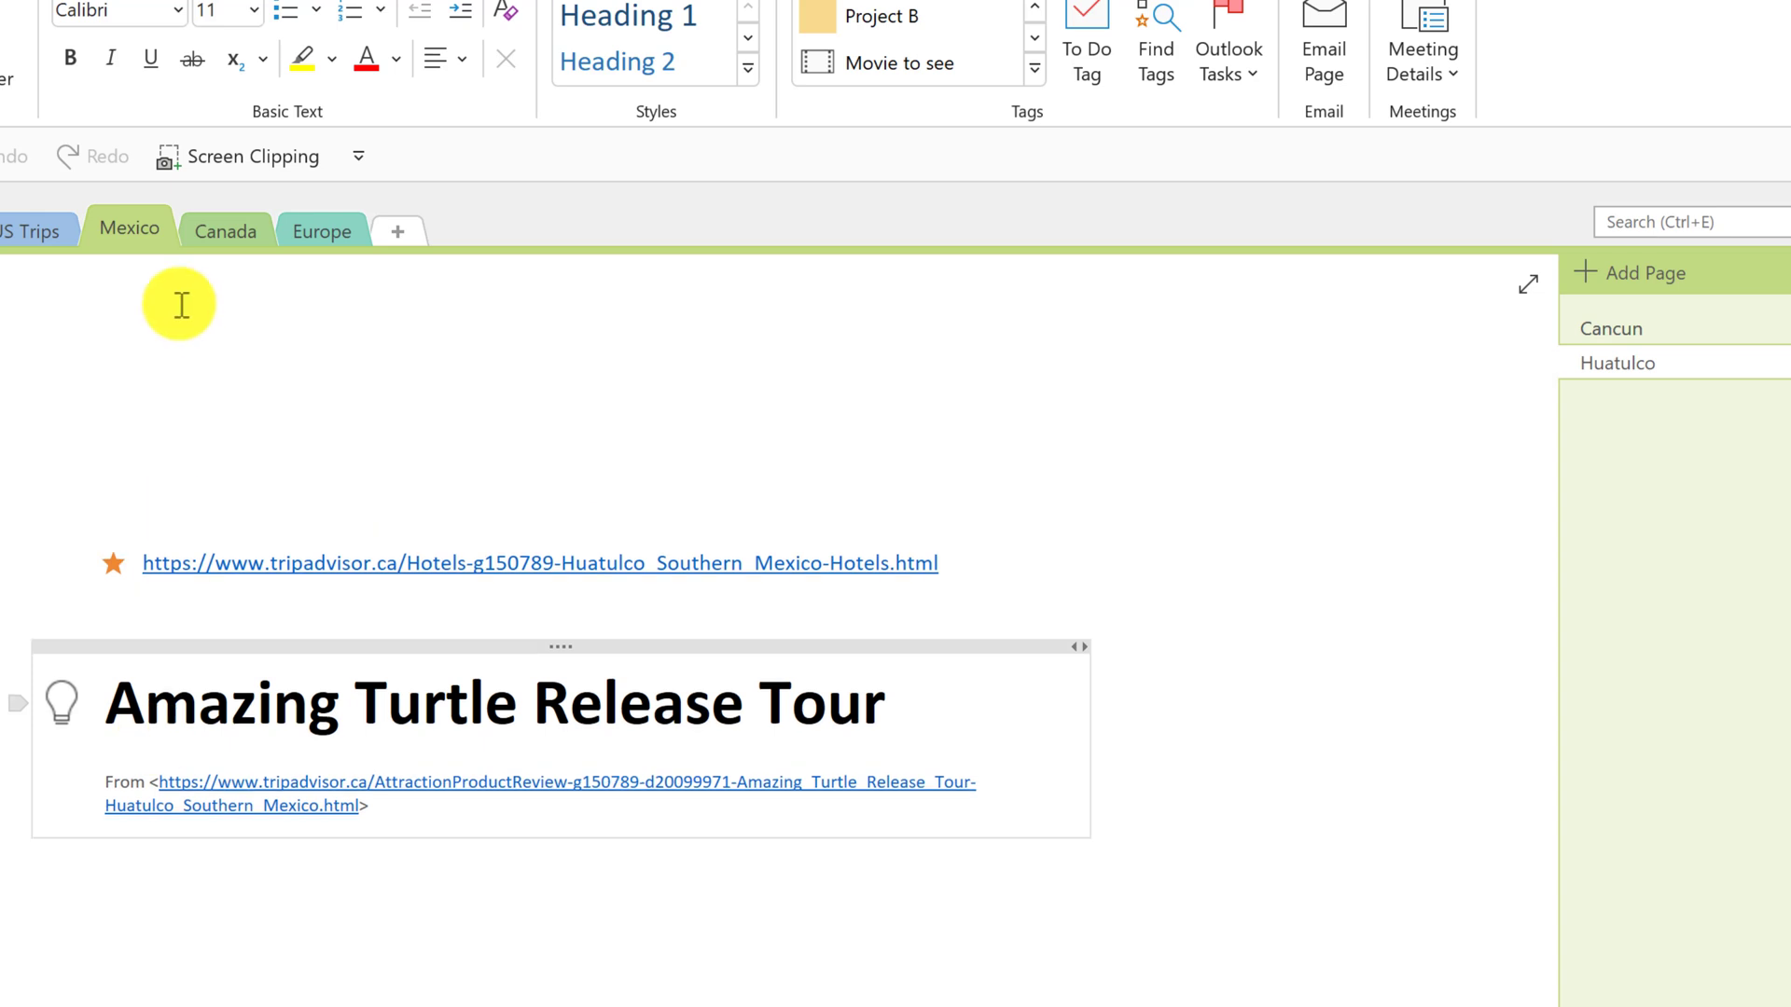
pyautogui.click(225, 229)
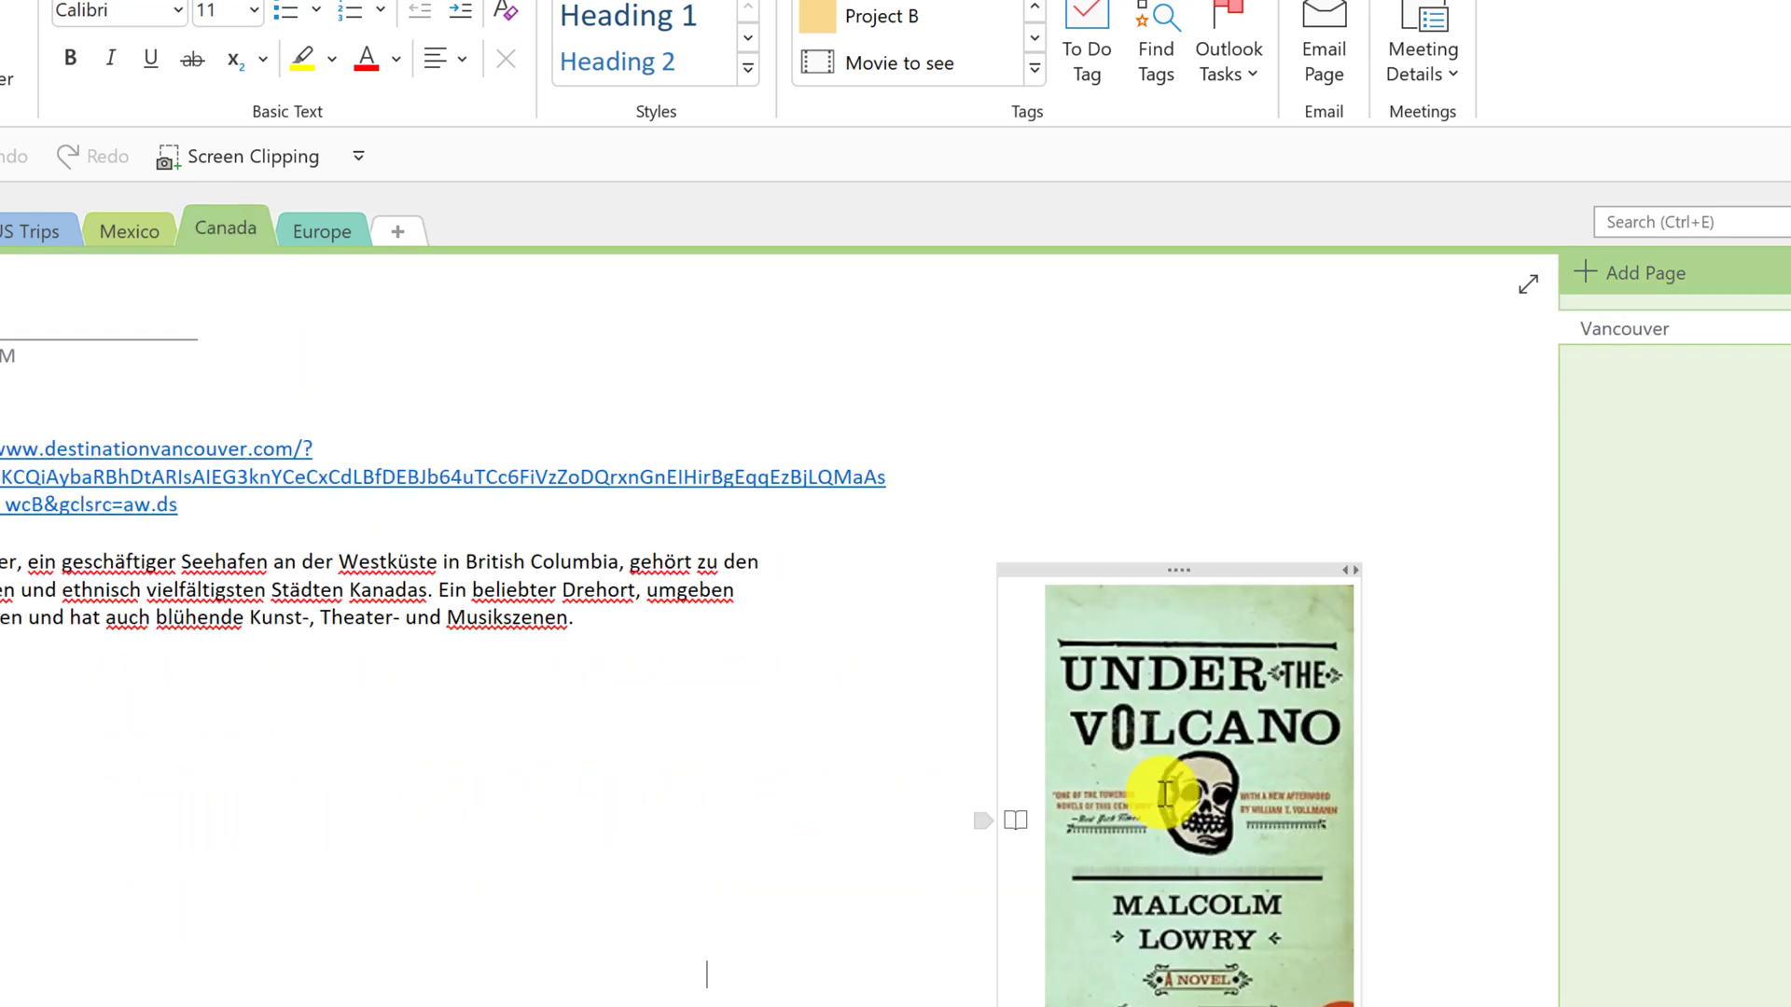
pyautogui.click(1248, 862)
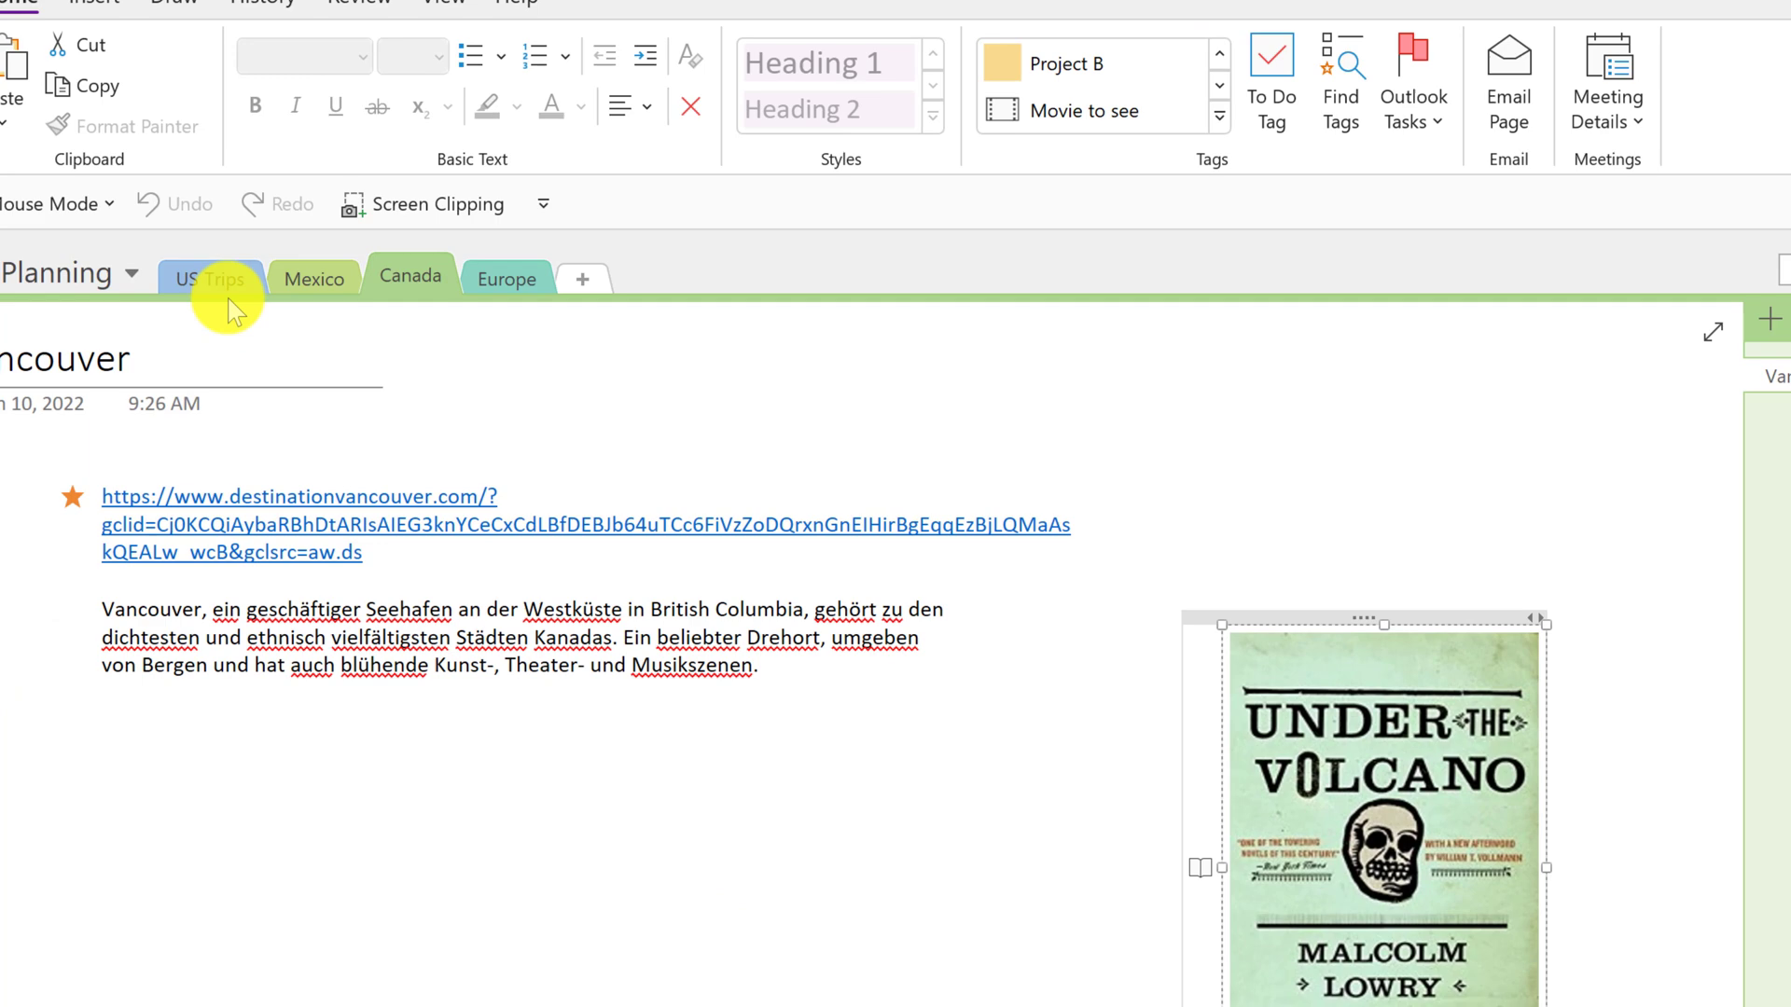
# - From US Trips, list all tags with Find Tags and jump to the Amazing Turtle Release Tour
pyautogui.click(187, 282)
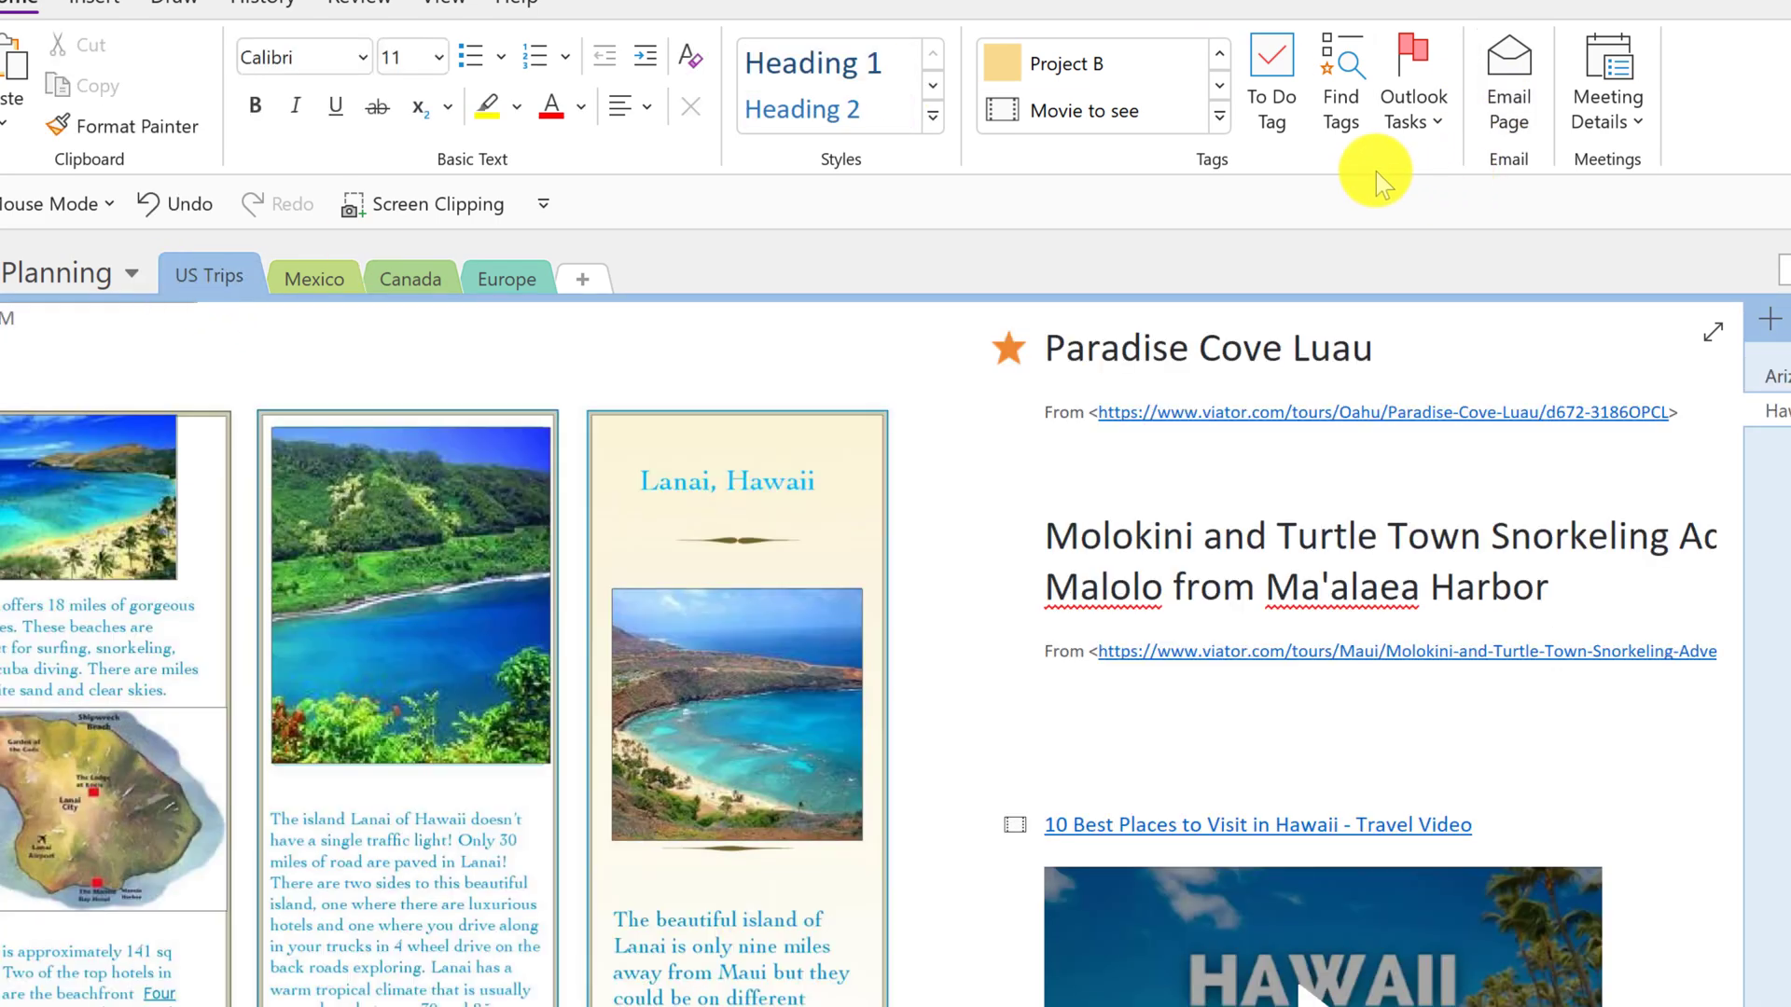
pyautogui.click(1353, 74)
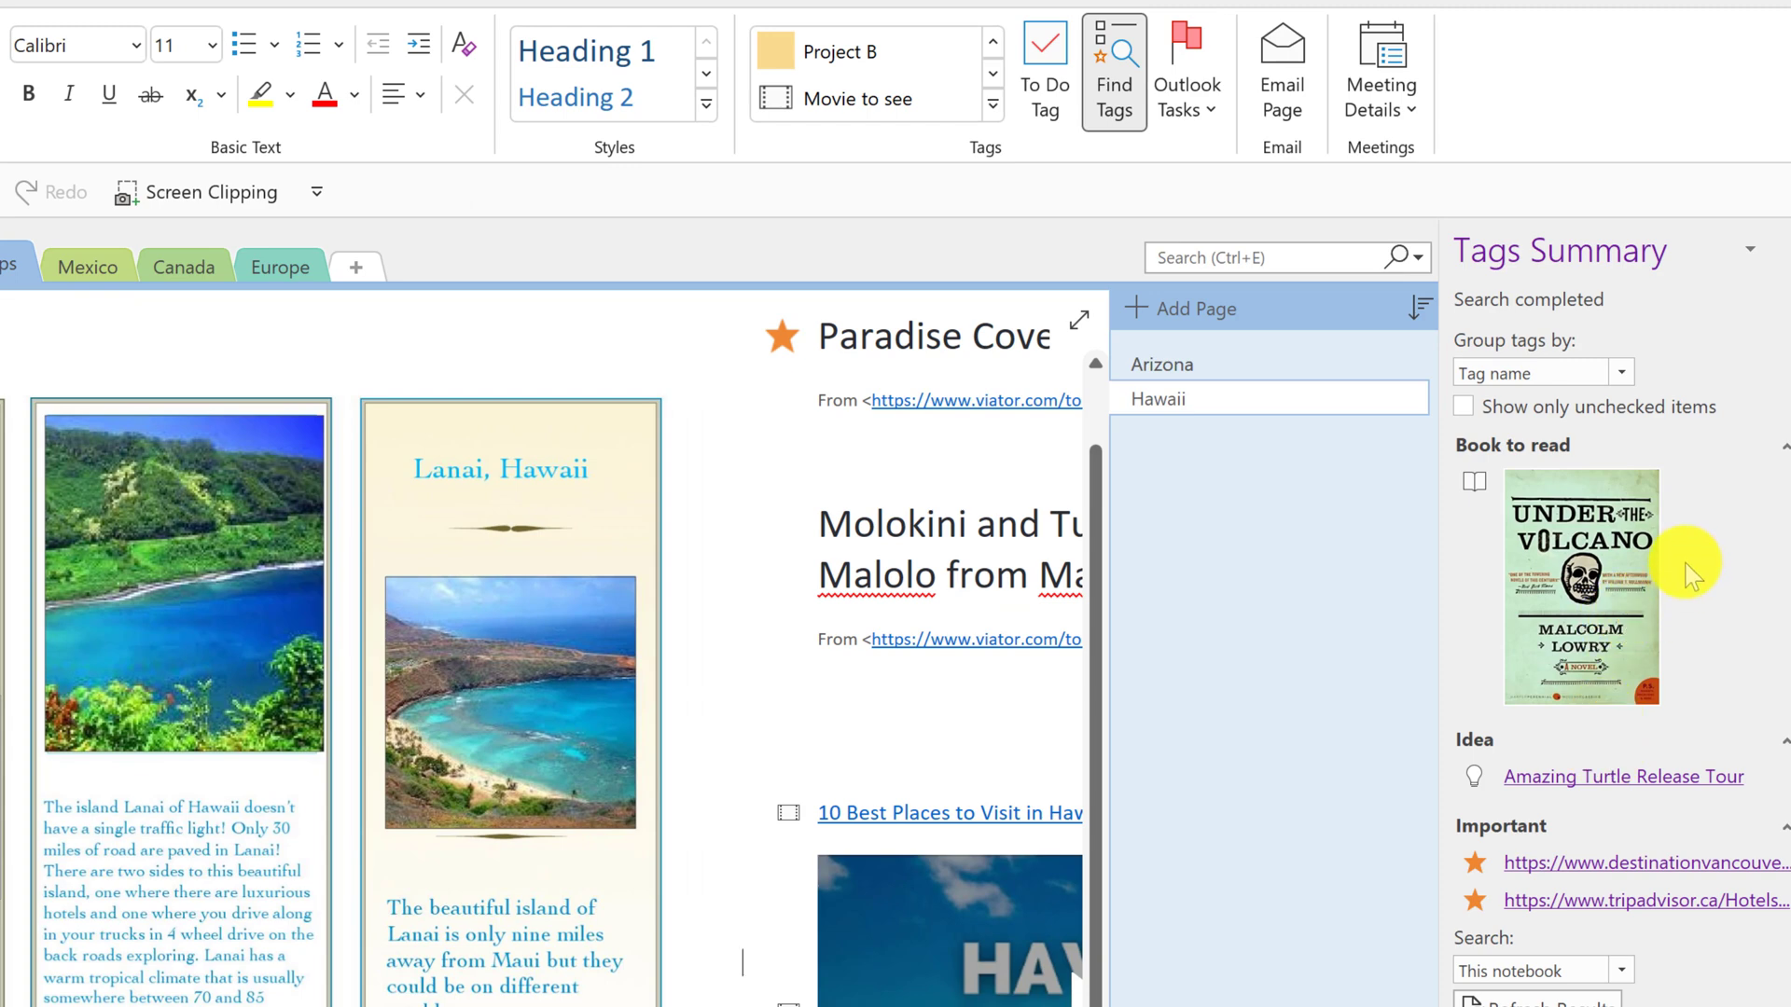
pyautogui.scroll(-1, 1693, 576)
pyautogui.scroll(-2, 1688, 564)
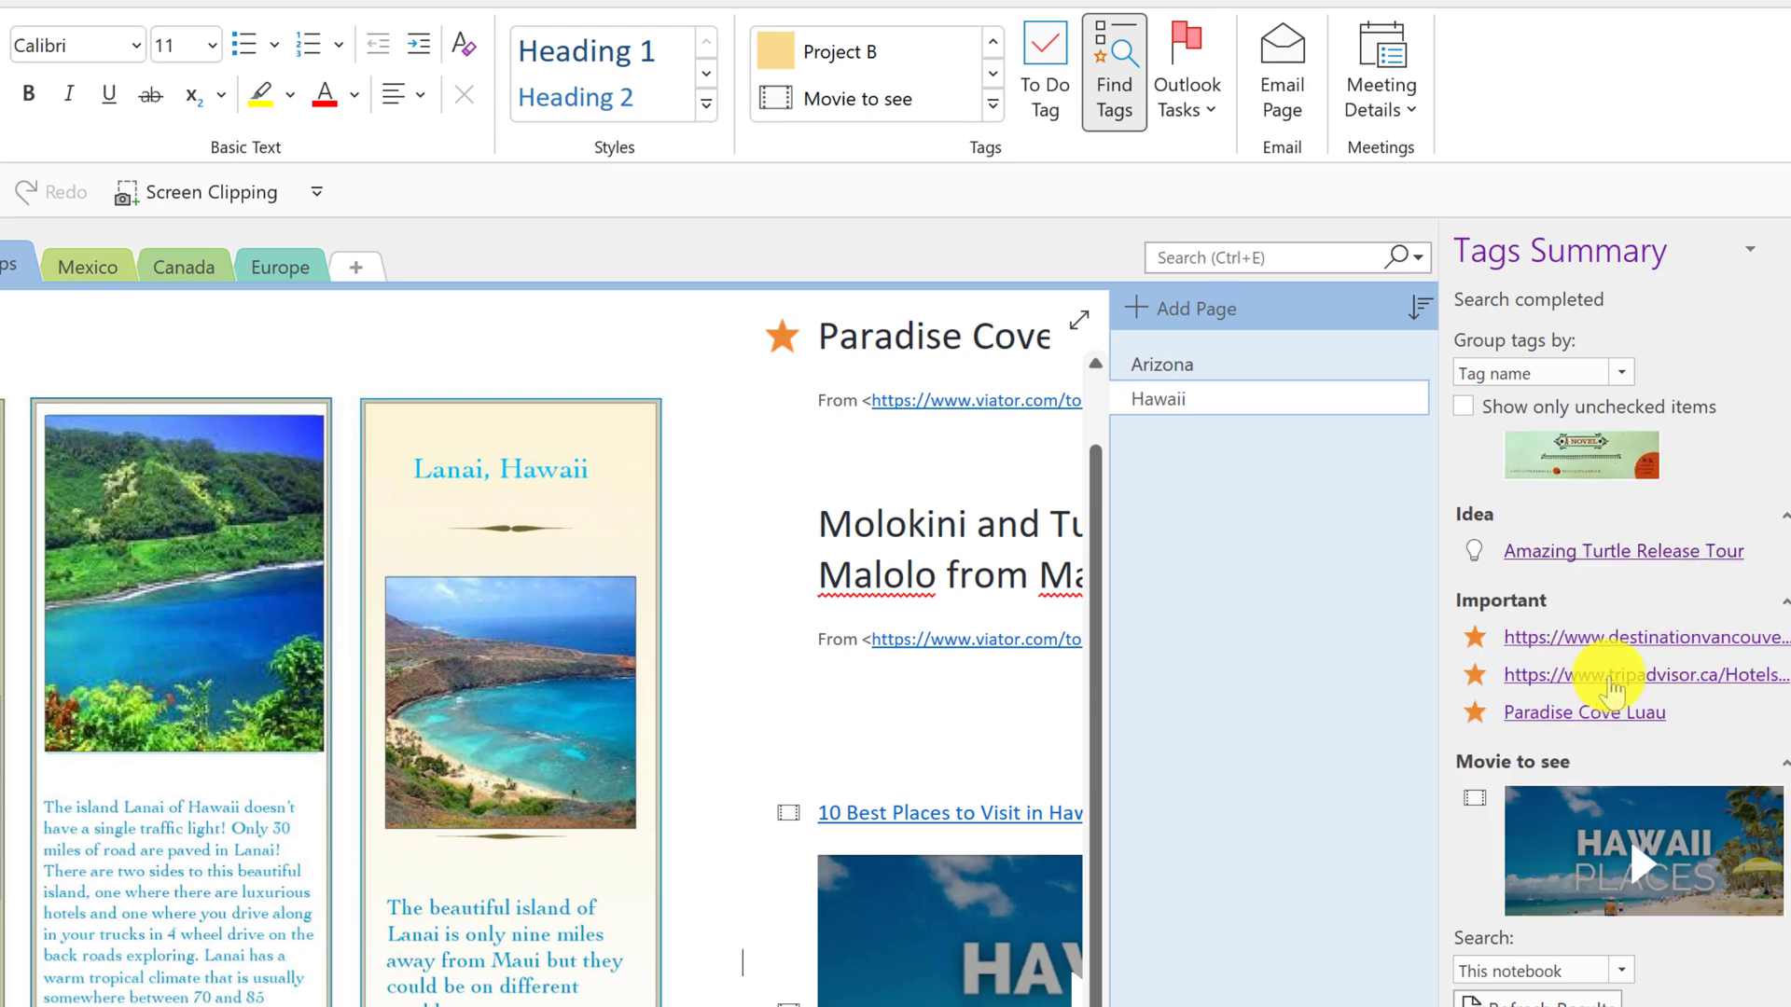
pyautogui.scroll(3, 1601, 680)
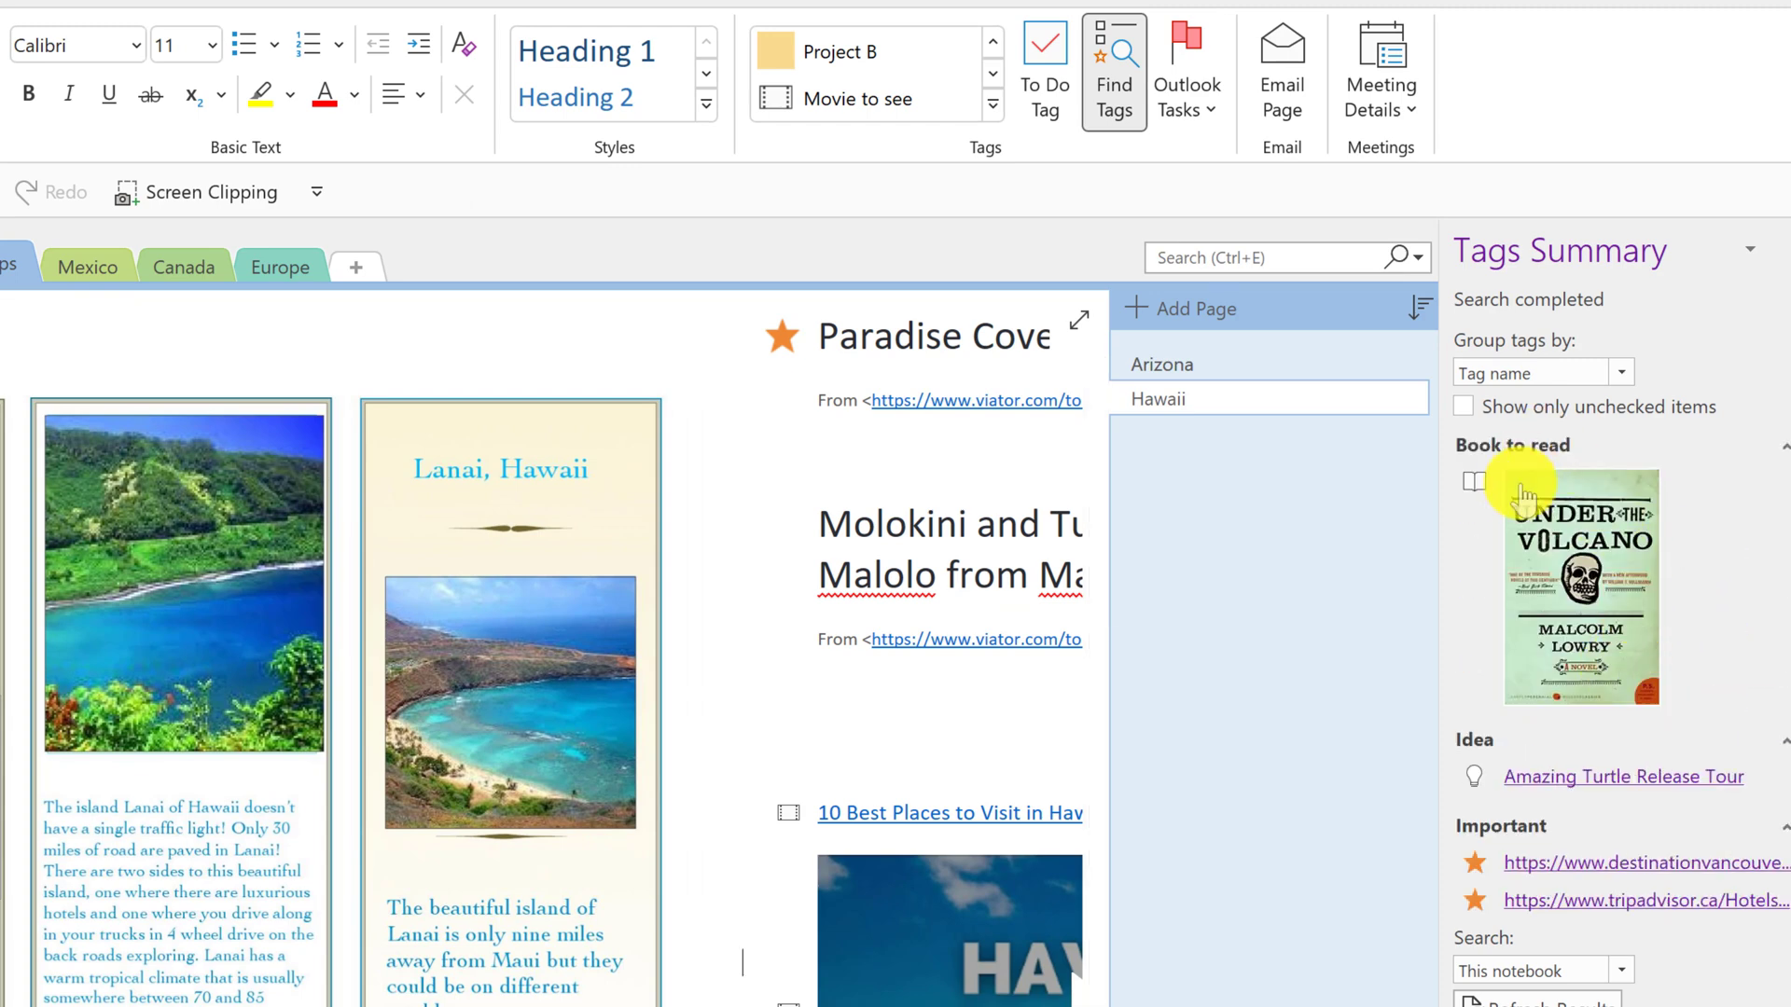
pyautogui.scroll(-1, 1655, 703)
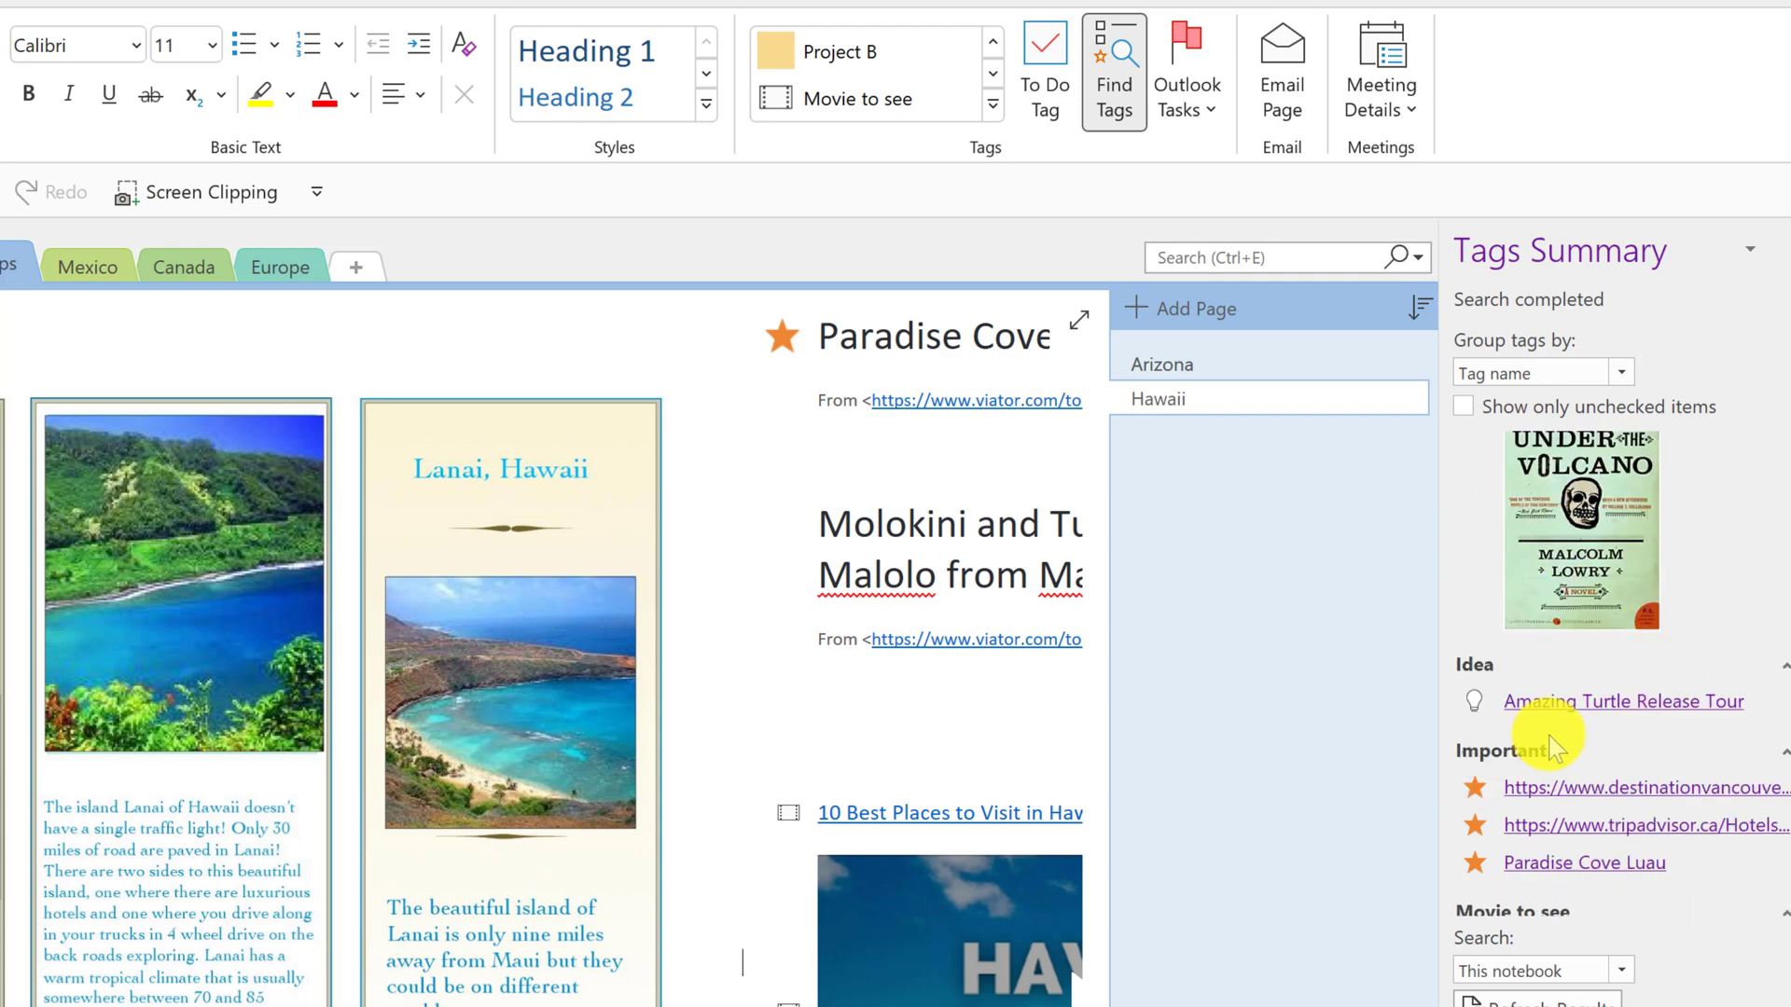
pyautogui.scroll(-2, 1583, 632)
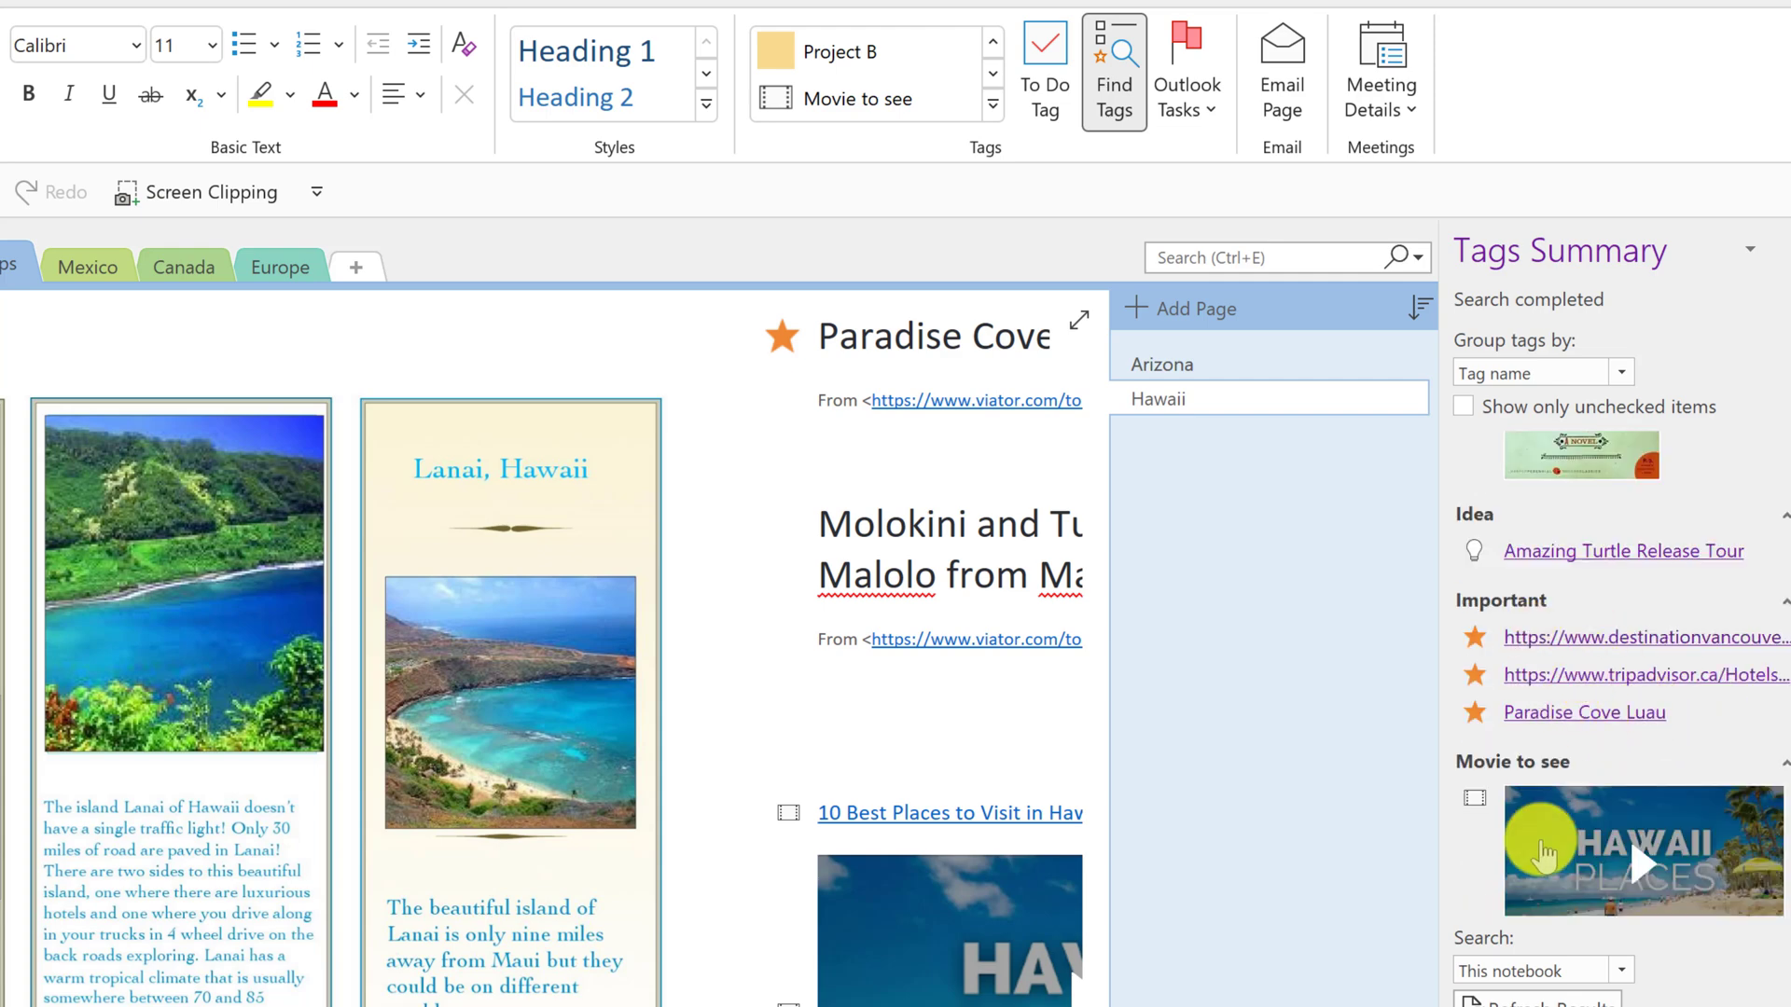
pyautogui.scroll(3, 1493, 785)
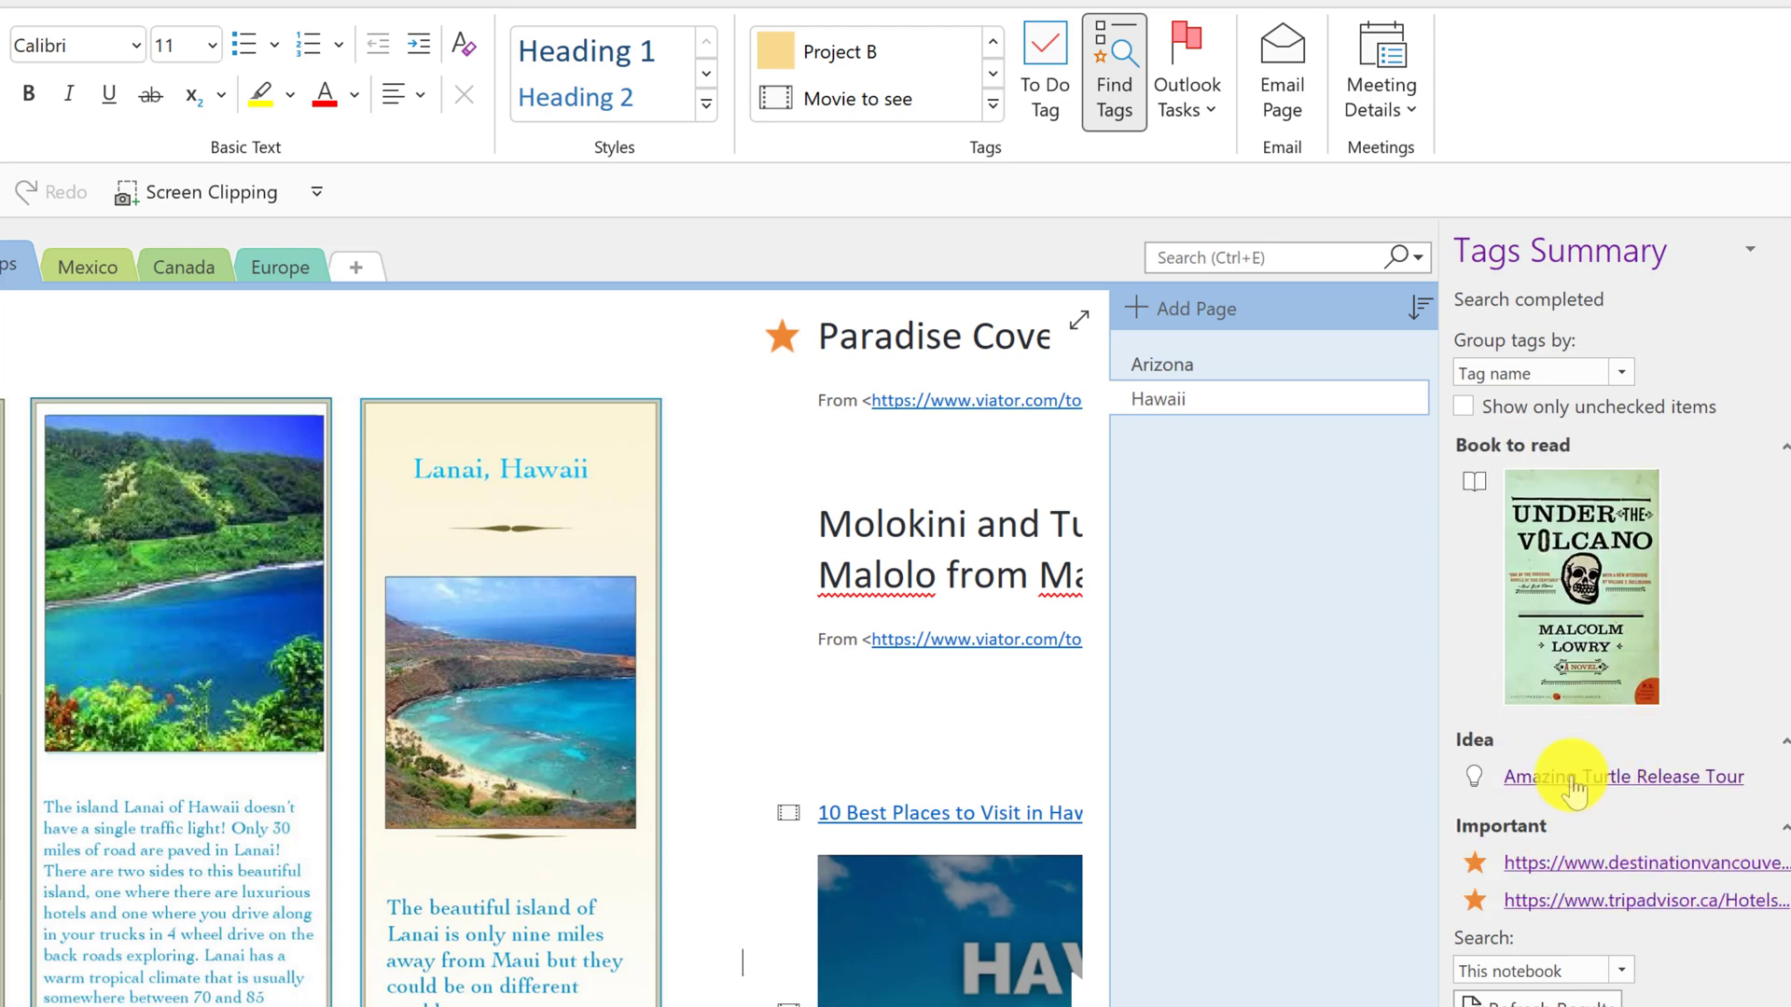
pyautogui.click(1544, 789)
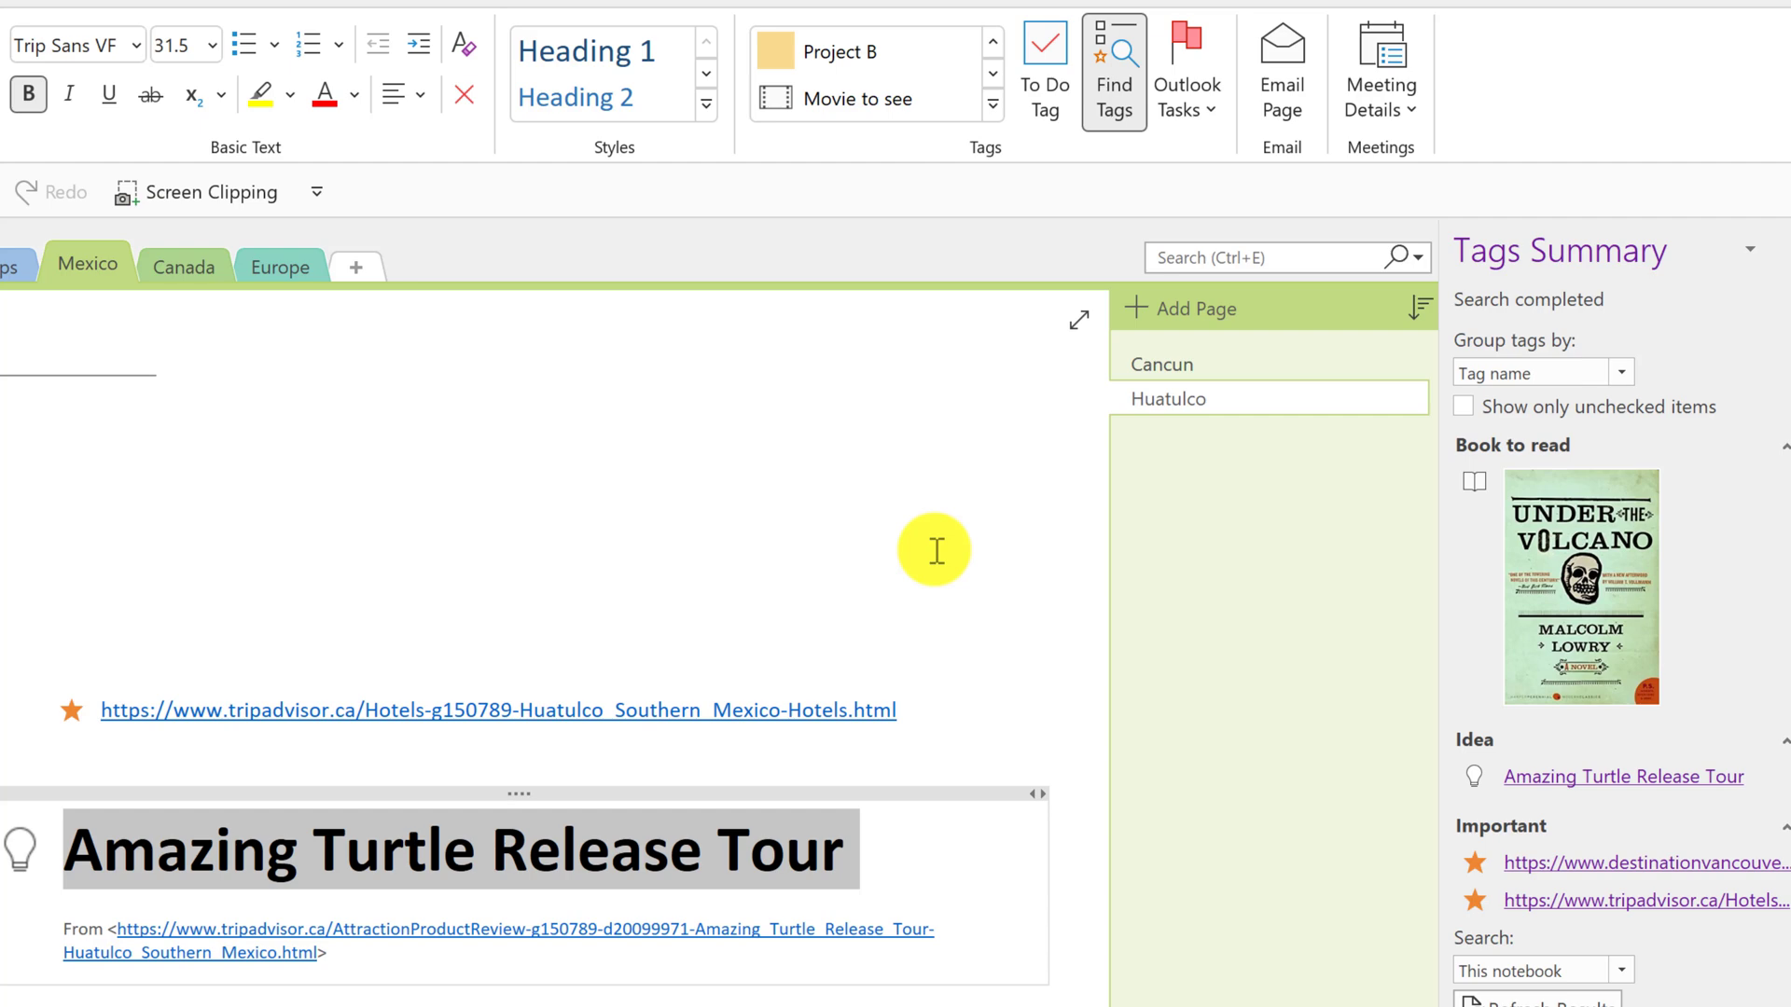
pyautogui.click(996, 112)
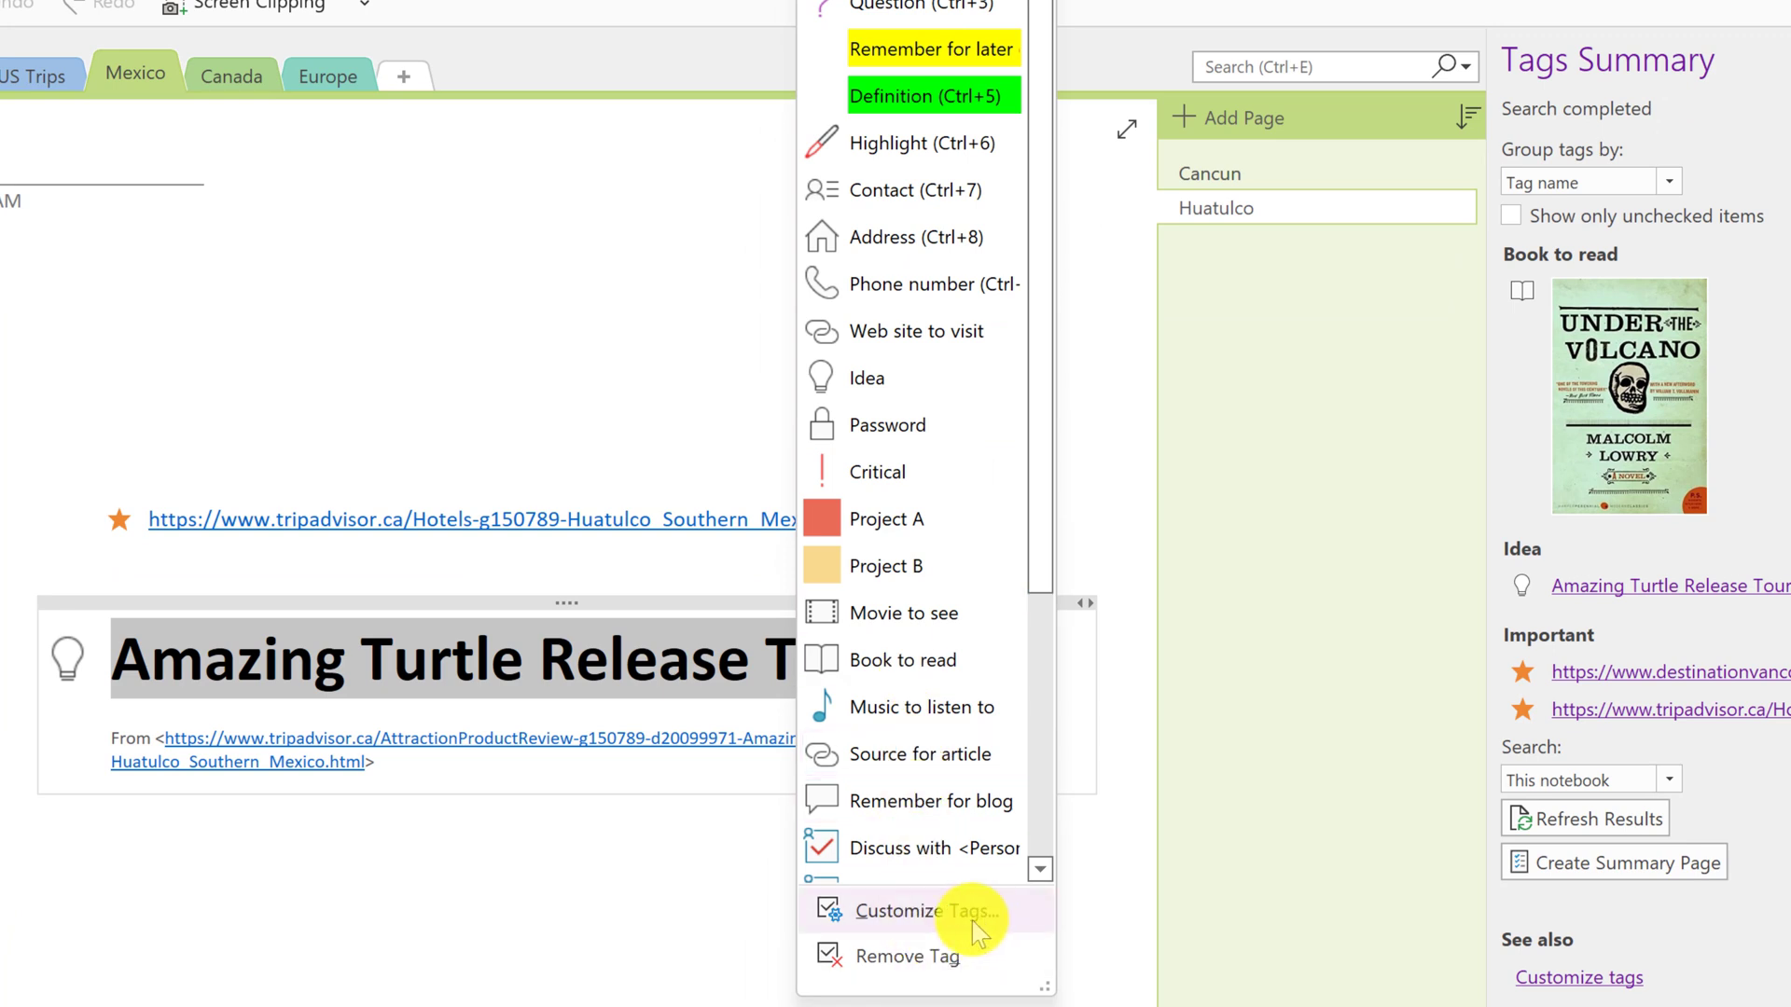
pyautogui.click(972, 922)
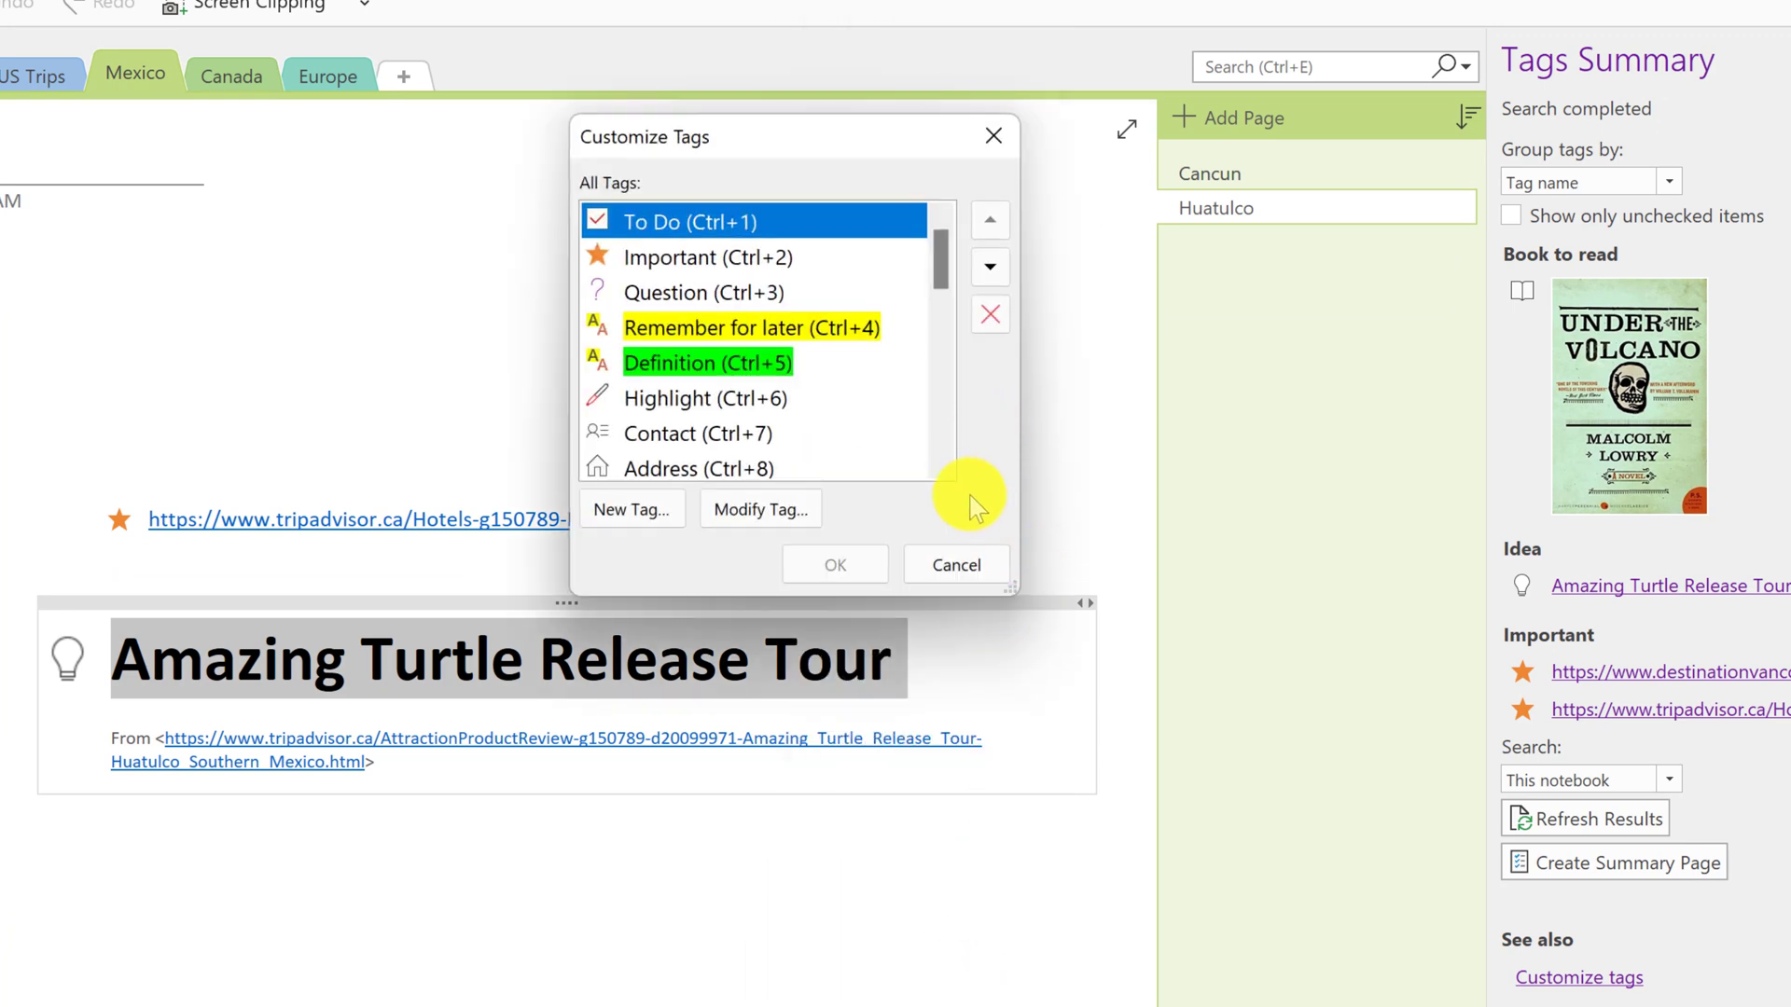
pyautogui.click(966, 563)
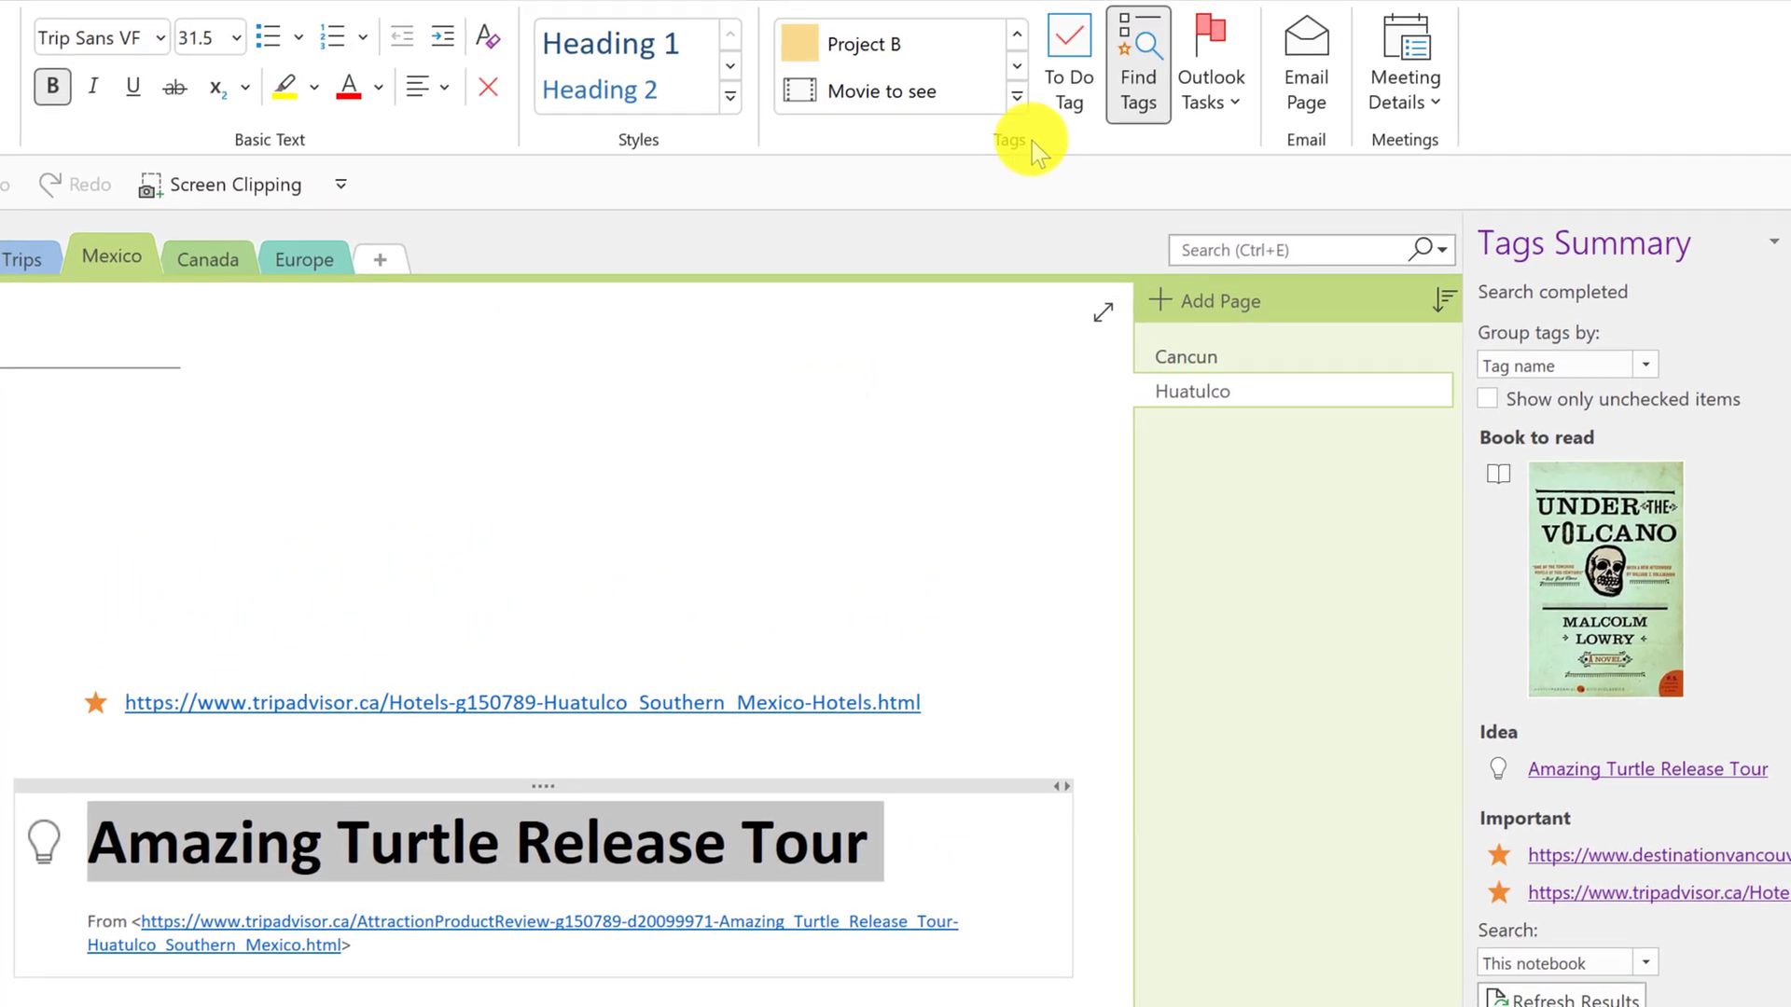
pyautogui.click(1016, 97)
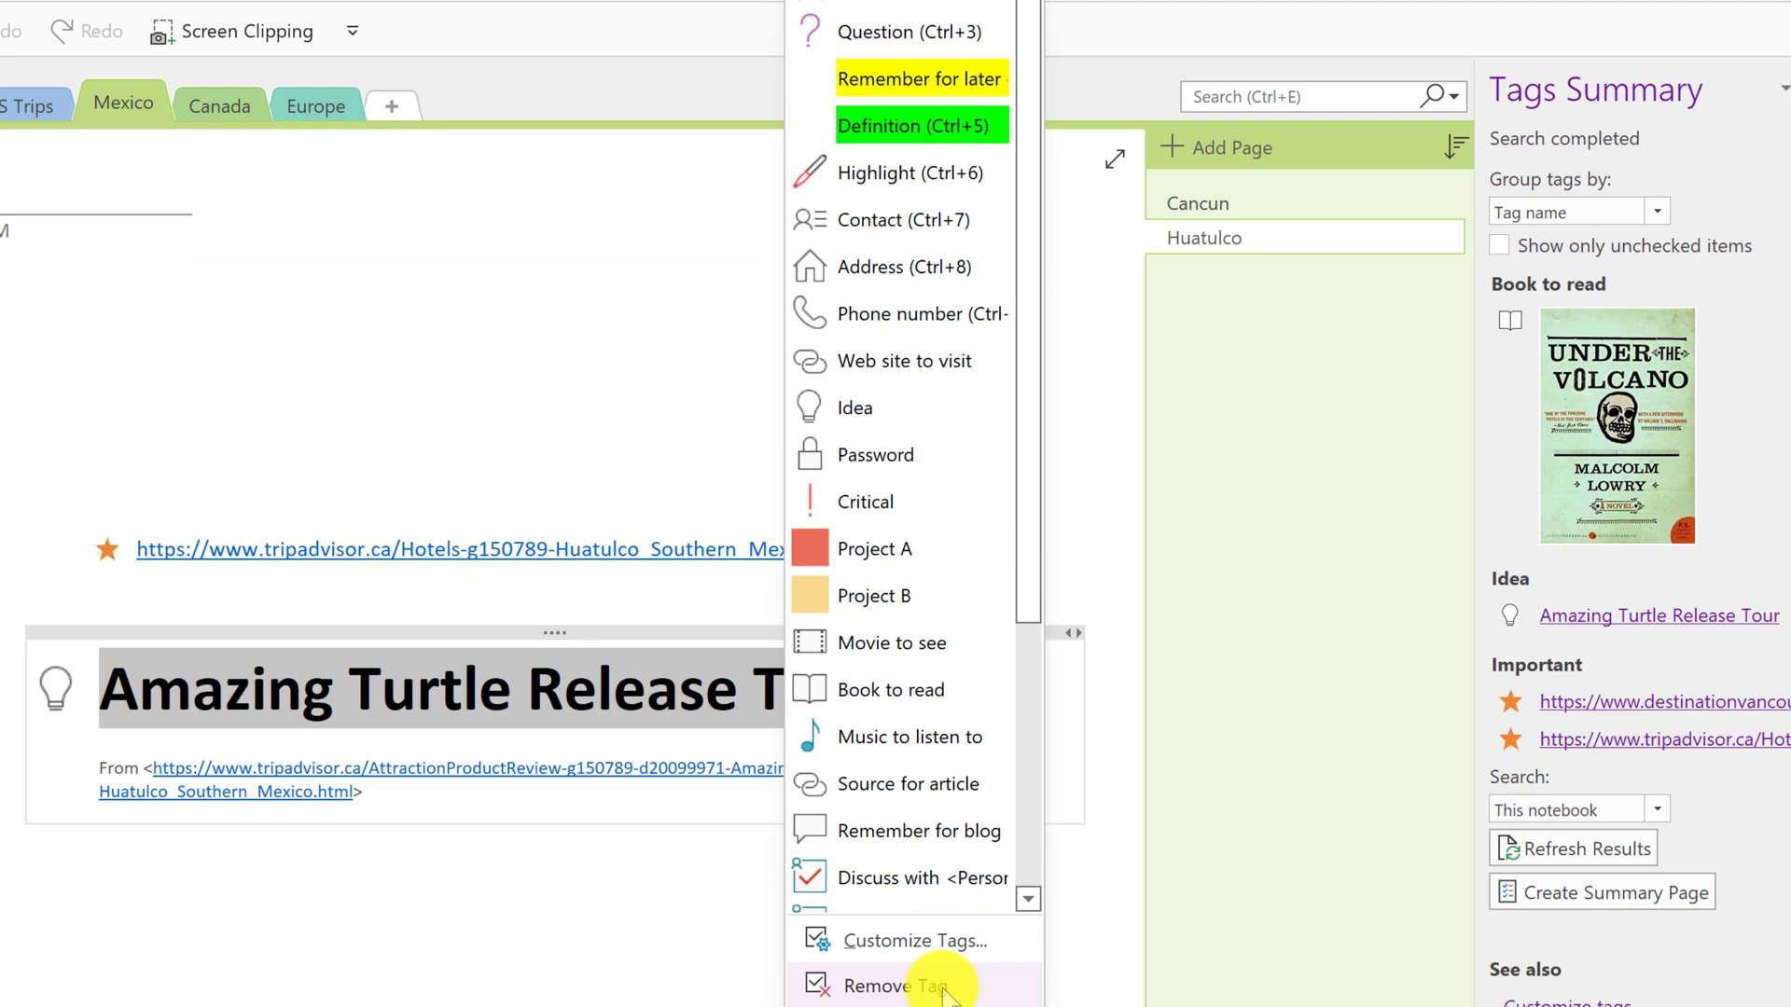
pyautogui.click(703, 328)
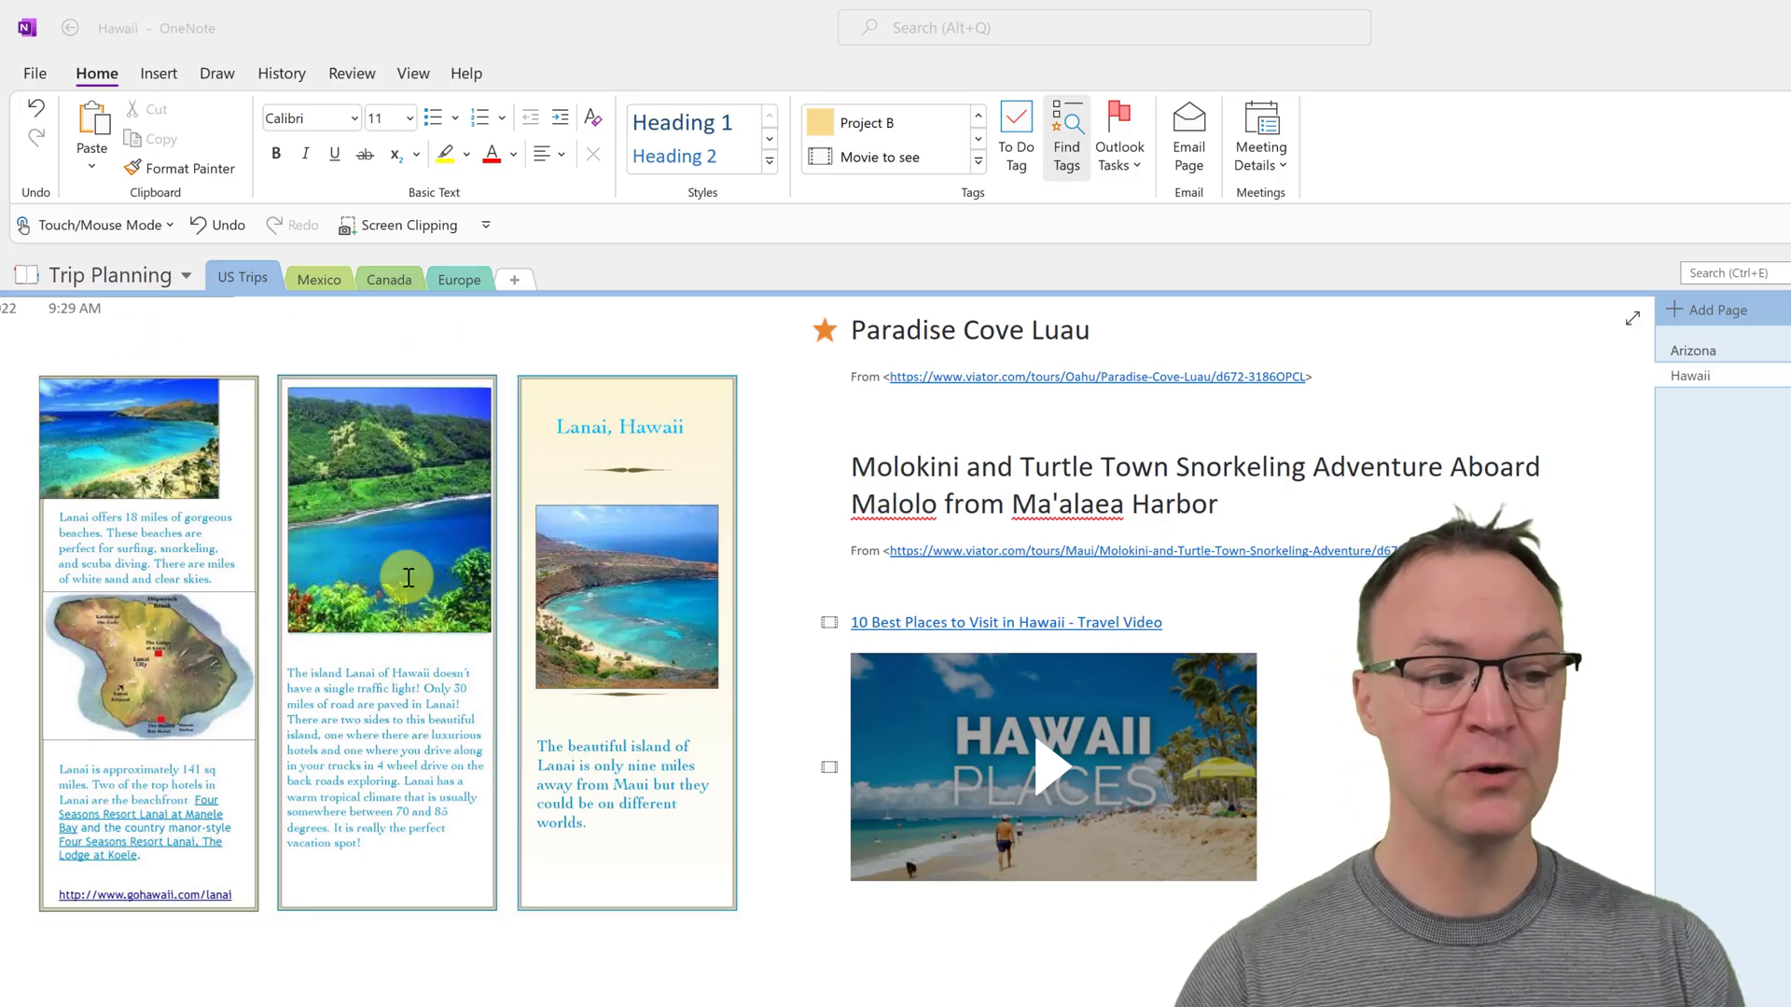
# - Nudge the Lanai brochure picture slightly right and copy the text from it
pyautogui.click(412, 648)
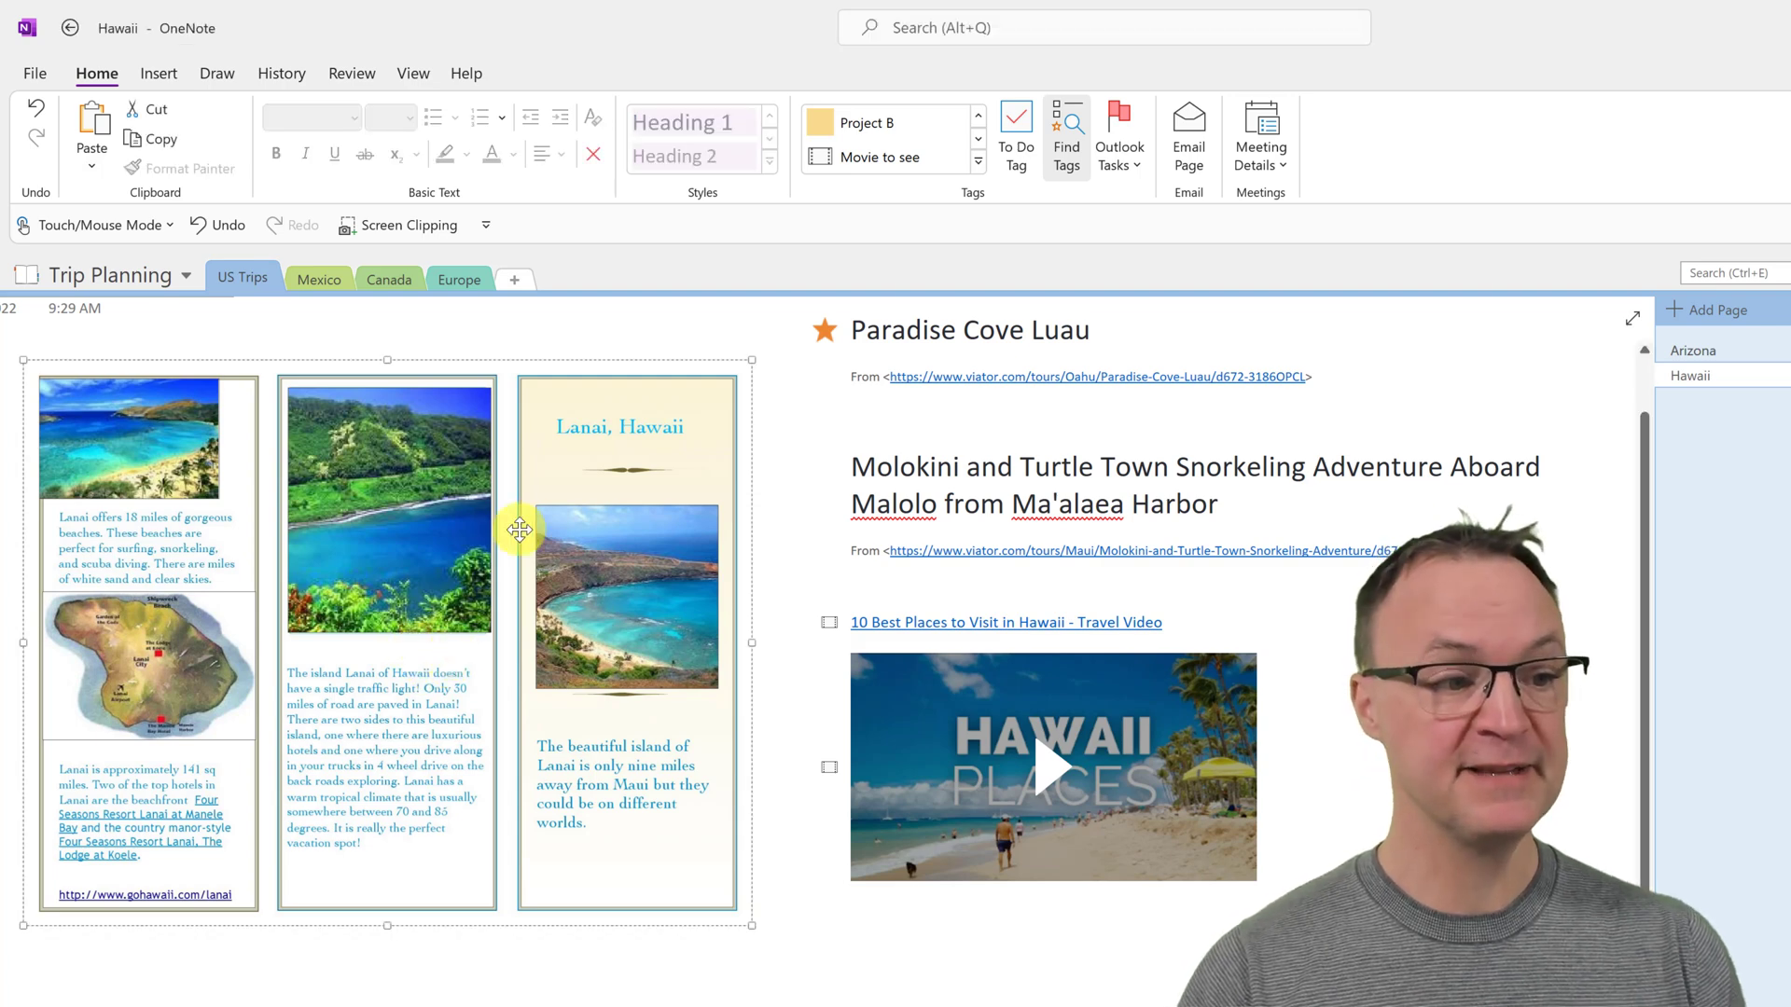
pyautogui.moveTo(470, 658)
pyautogui.mouseDown()
pyautogui.moveTo(442, 715)
pyautogui.moveTo(496, 655)
pyautogui.mouseUp()
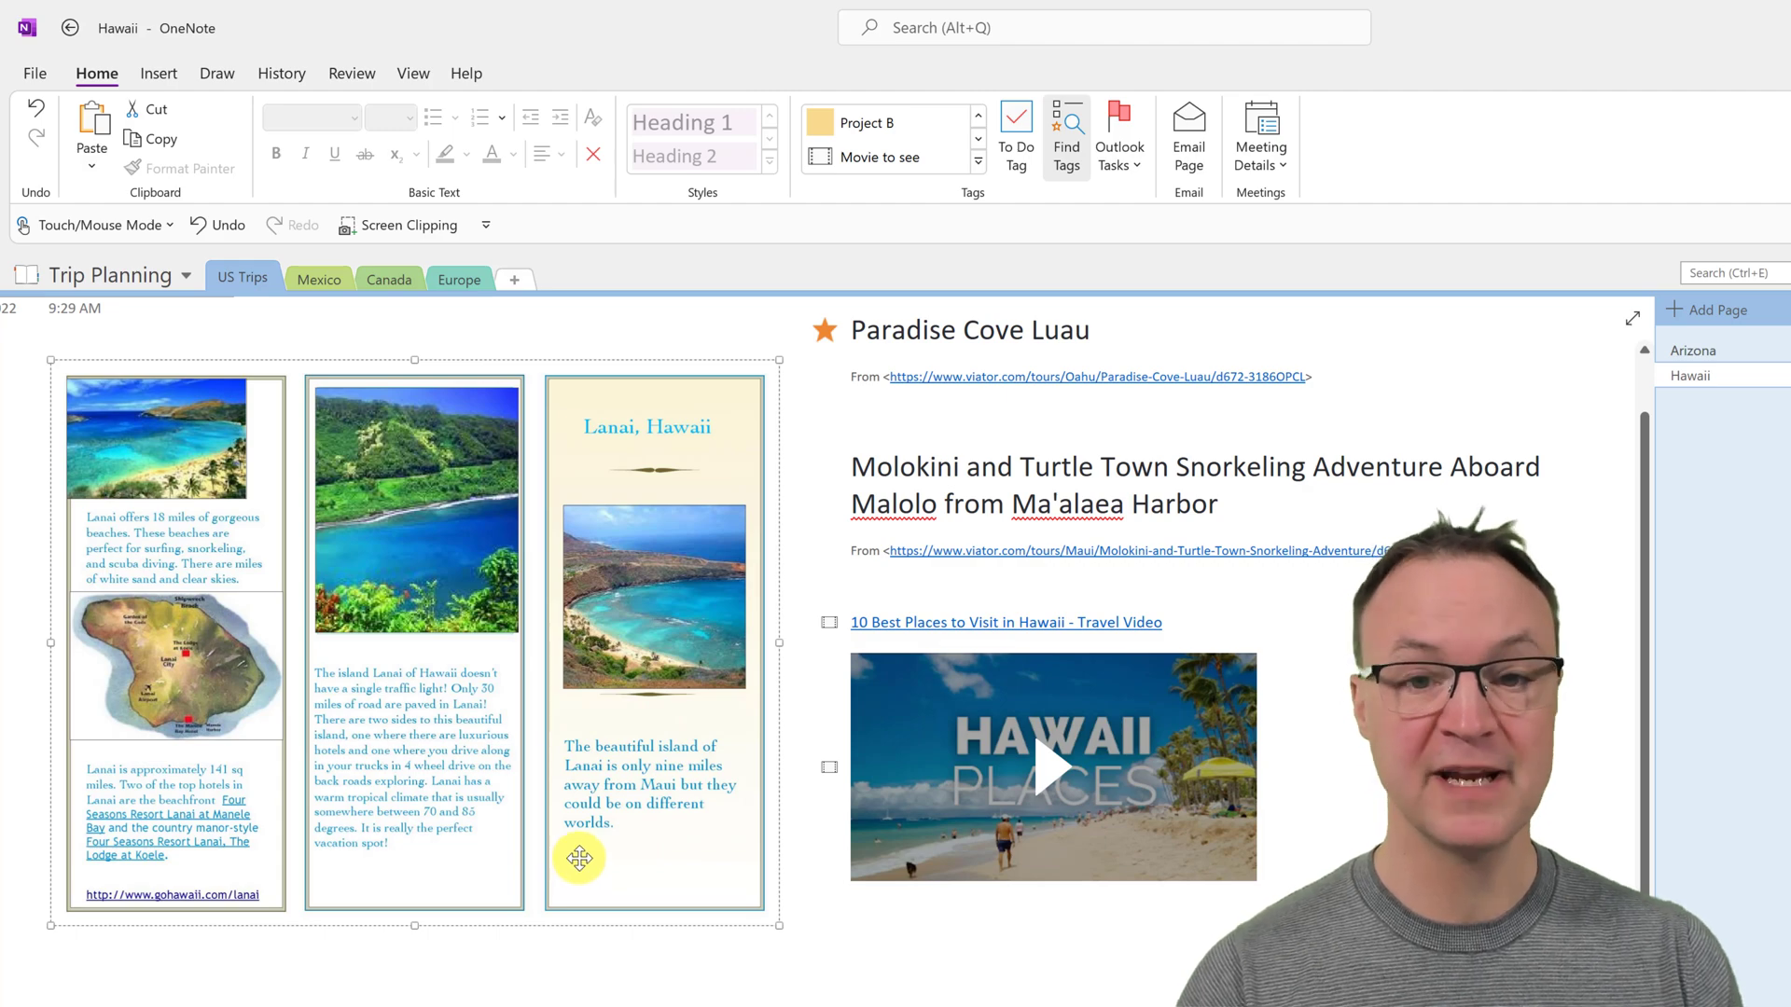
pyautogui.rightClick(439, 561)
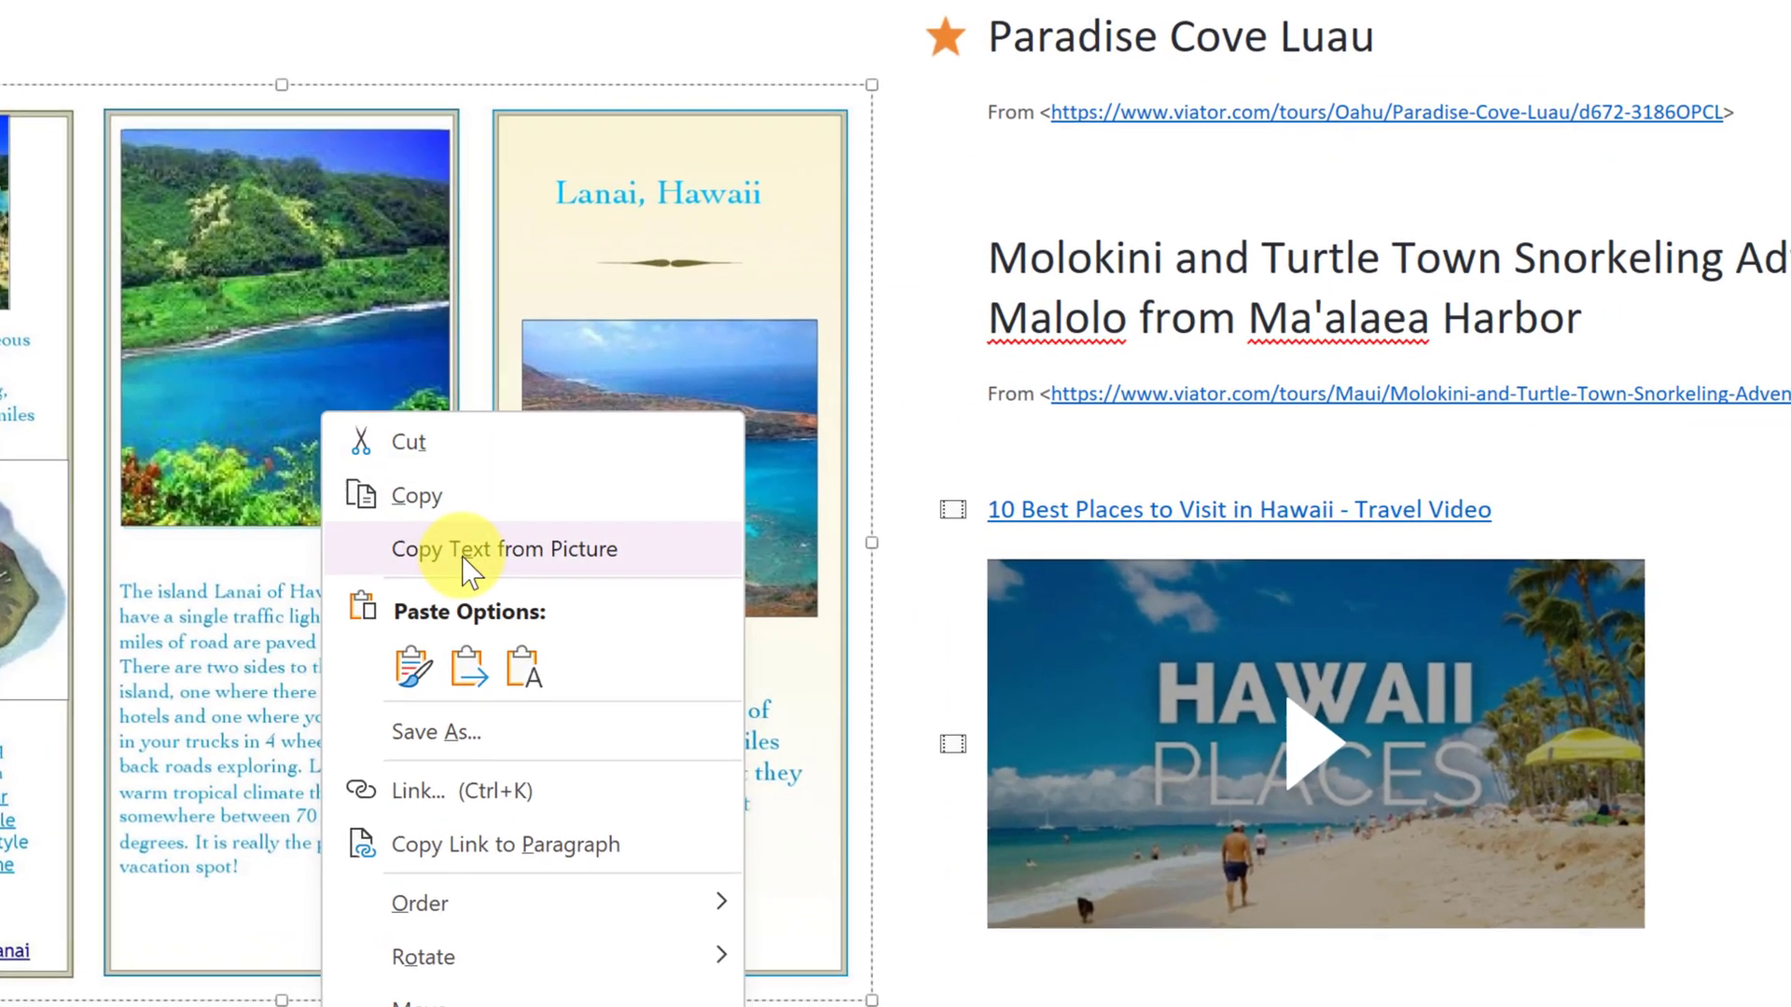
pyautogui.click(471, 560)
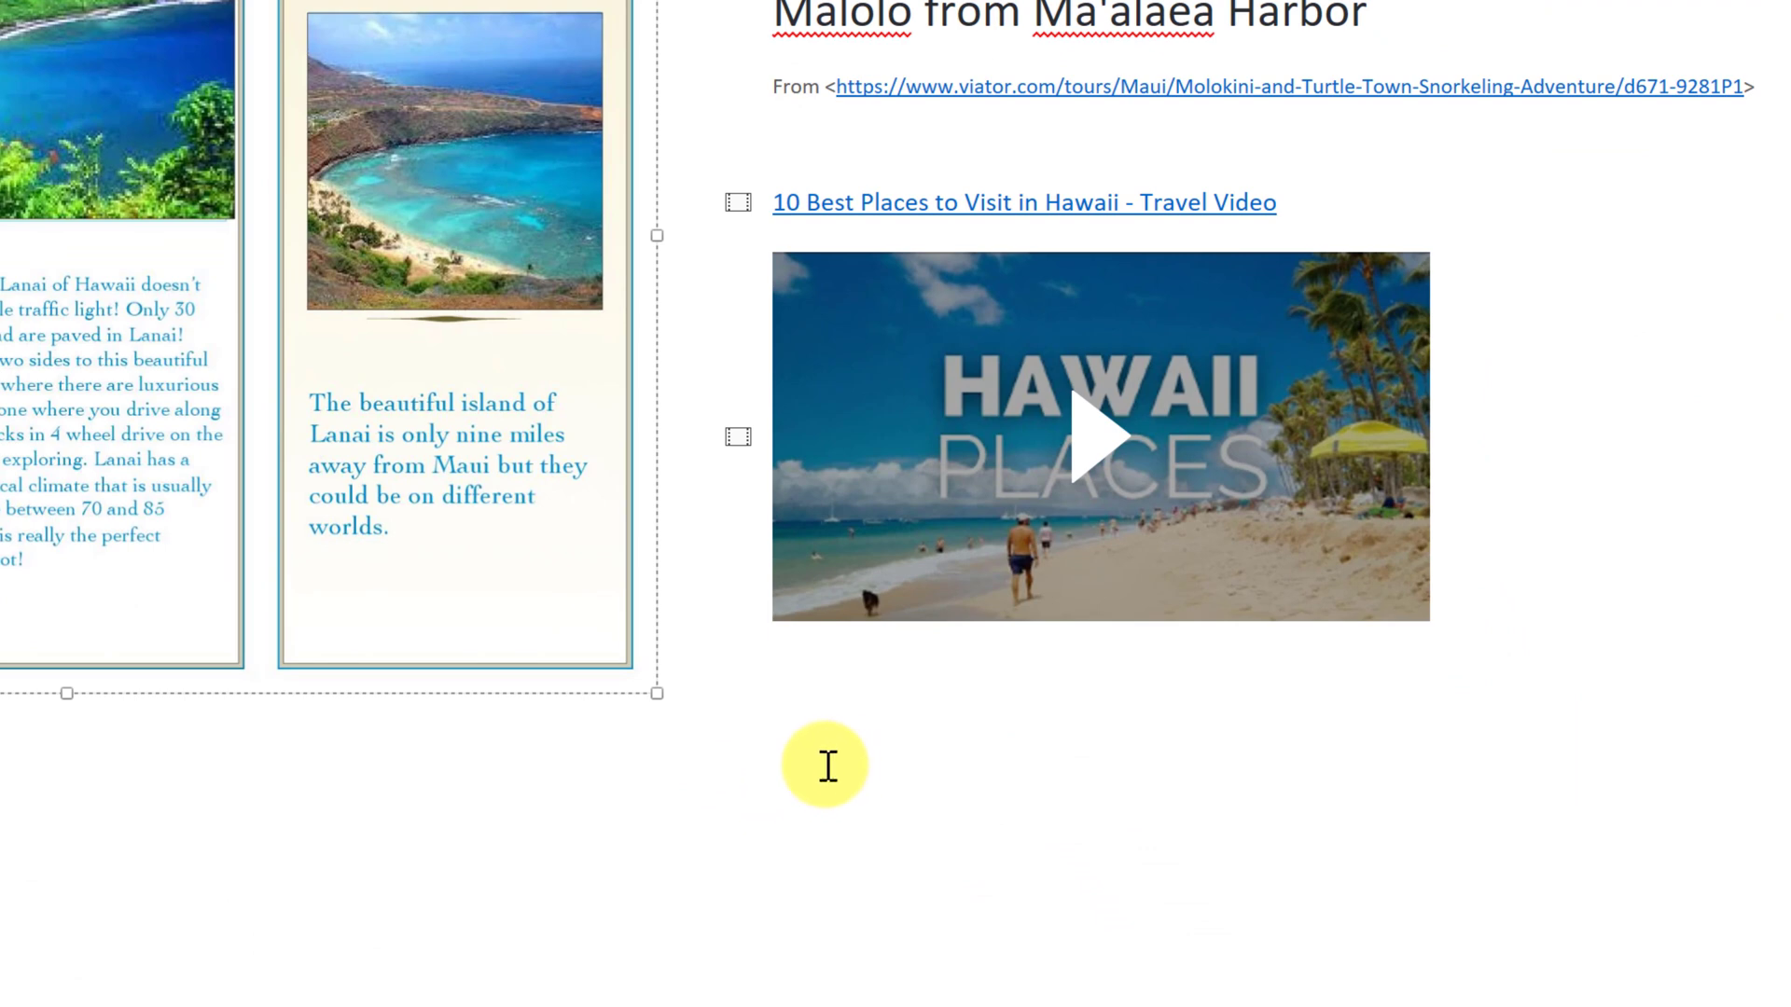
# - Paste the extracted brochure text below the Hawaii travel video
pyautogui.click(796, 753)
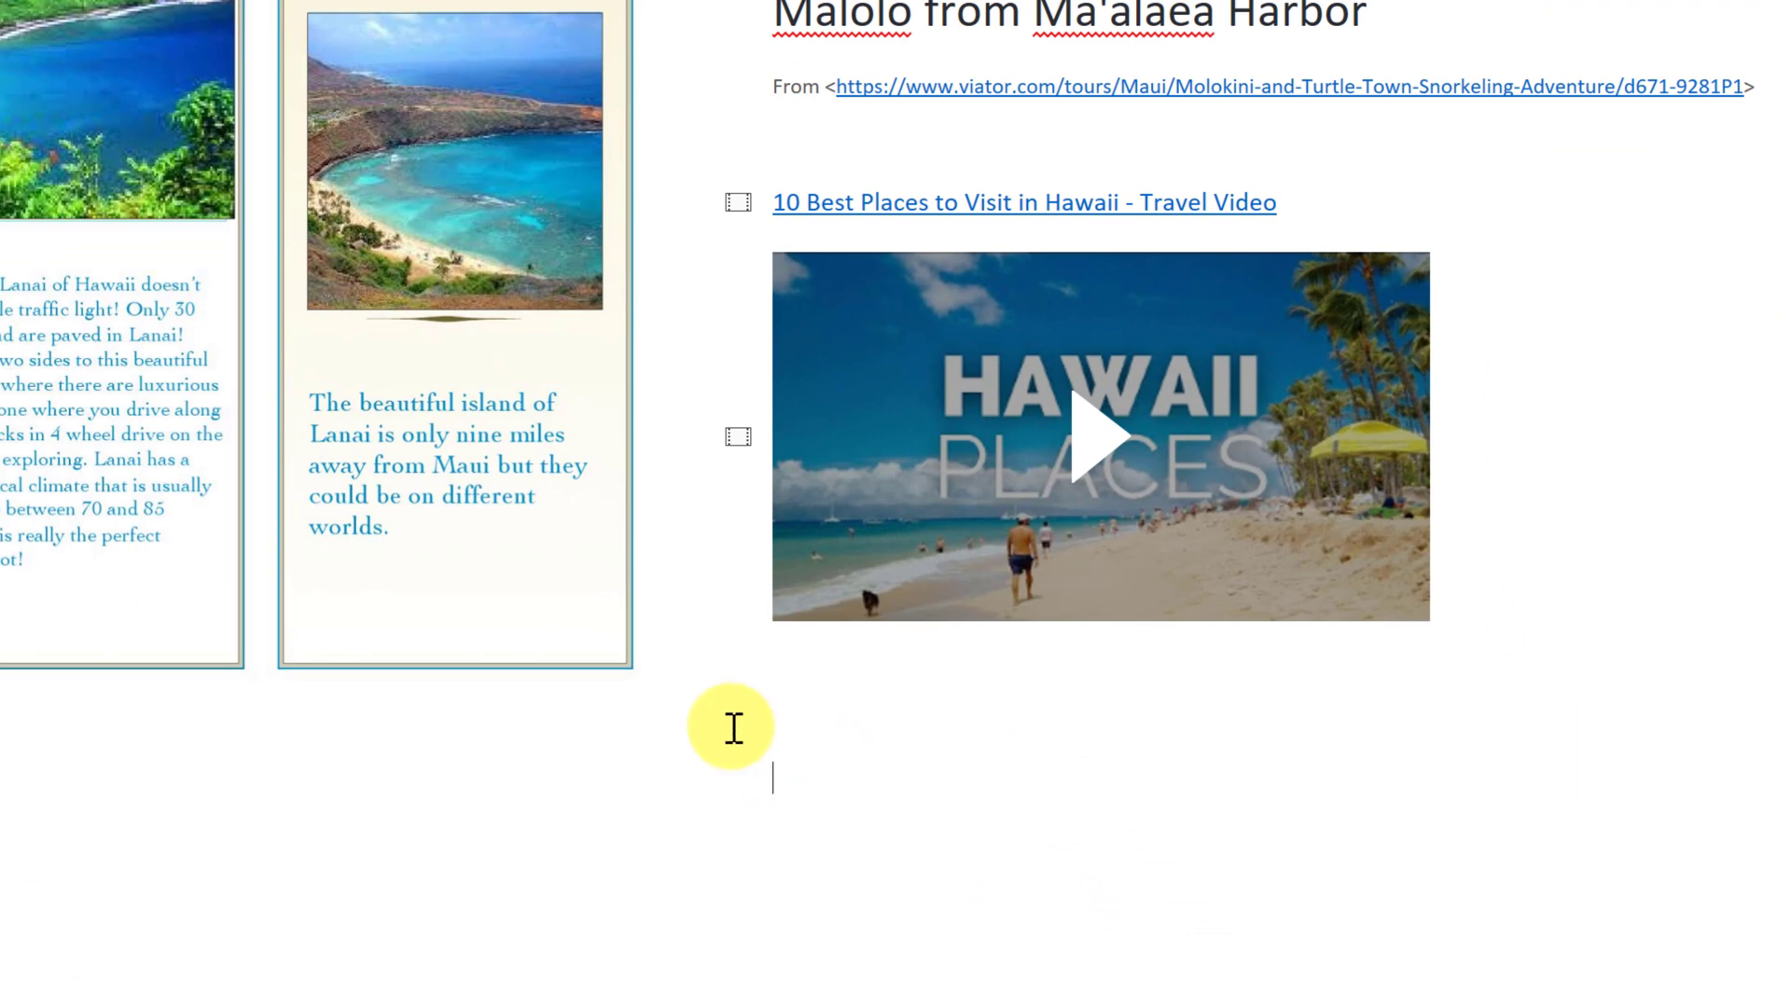
pyautogui.hotkey('ctrl', 'v')
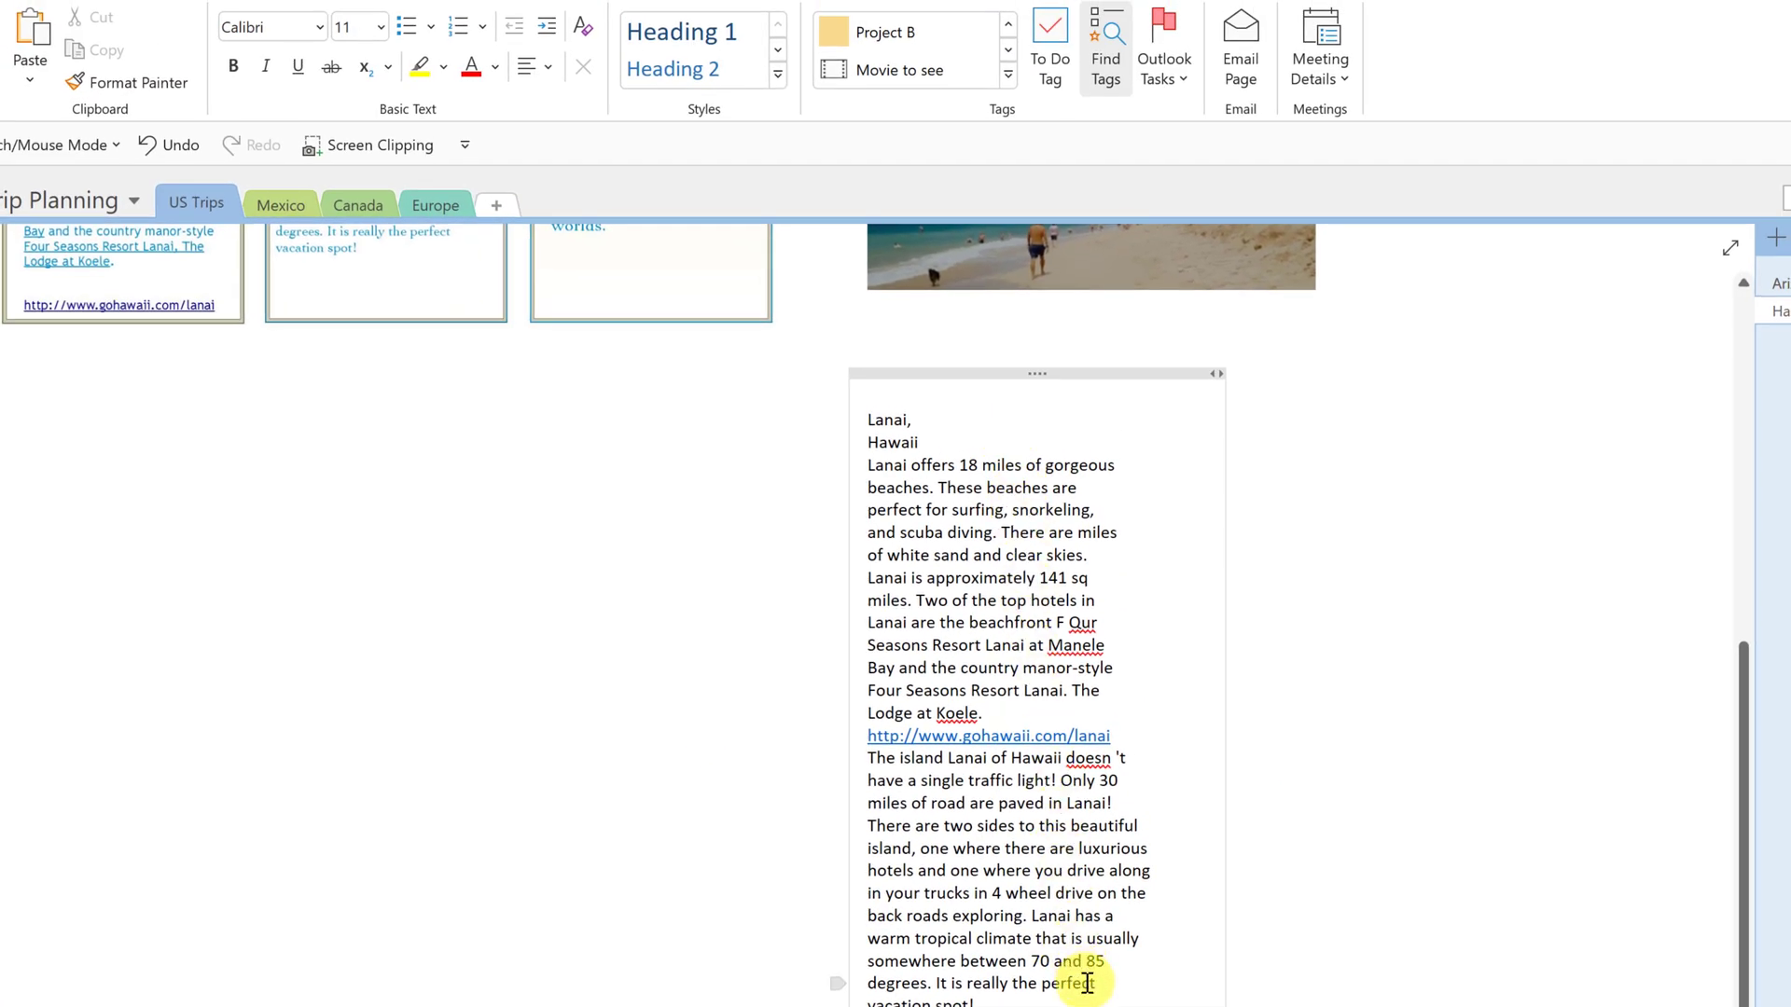
pyautogui.scroll(7, 1078, 963)
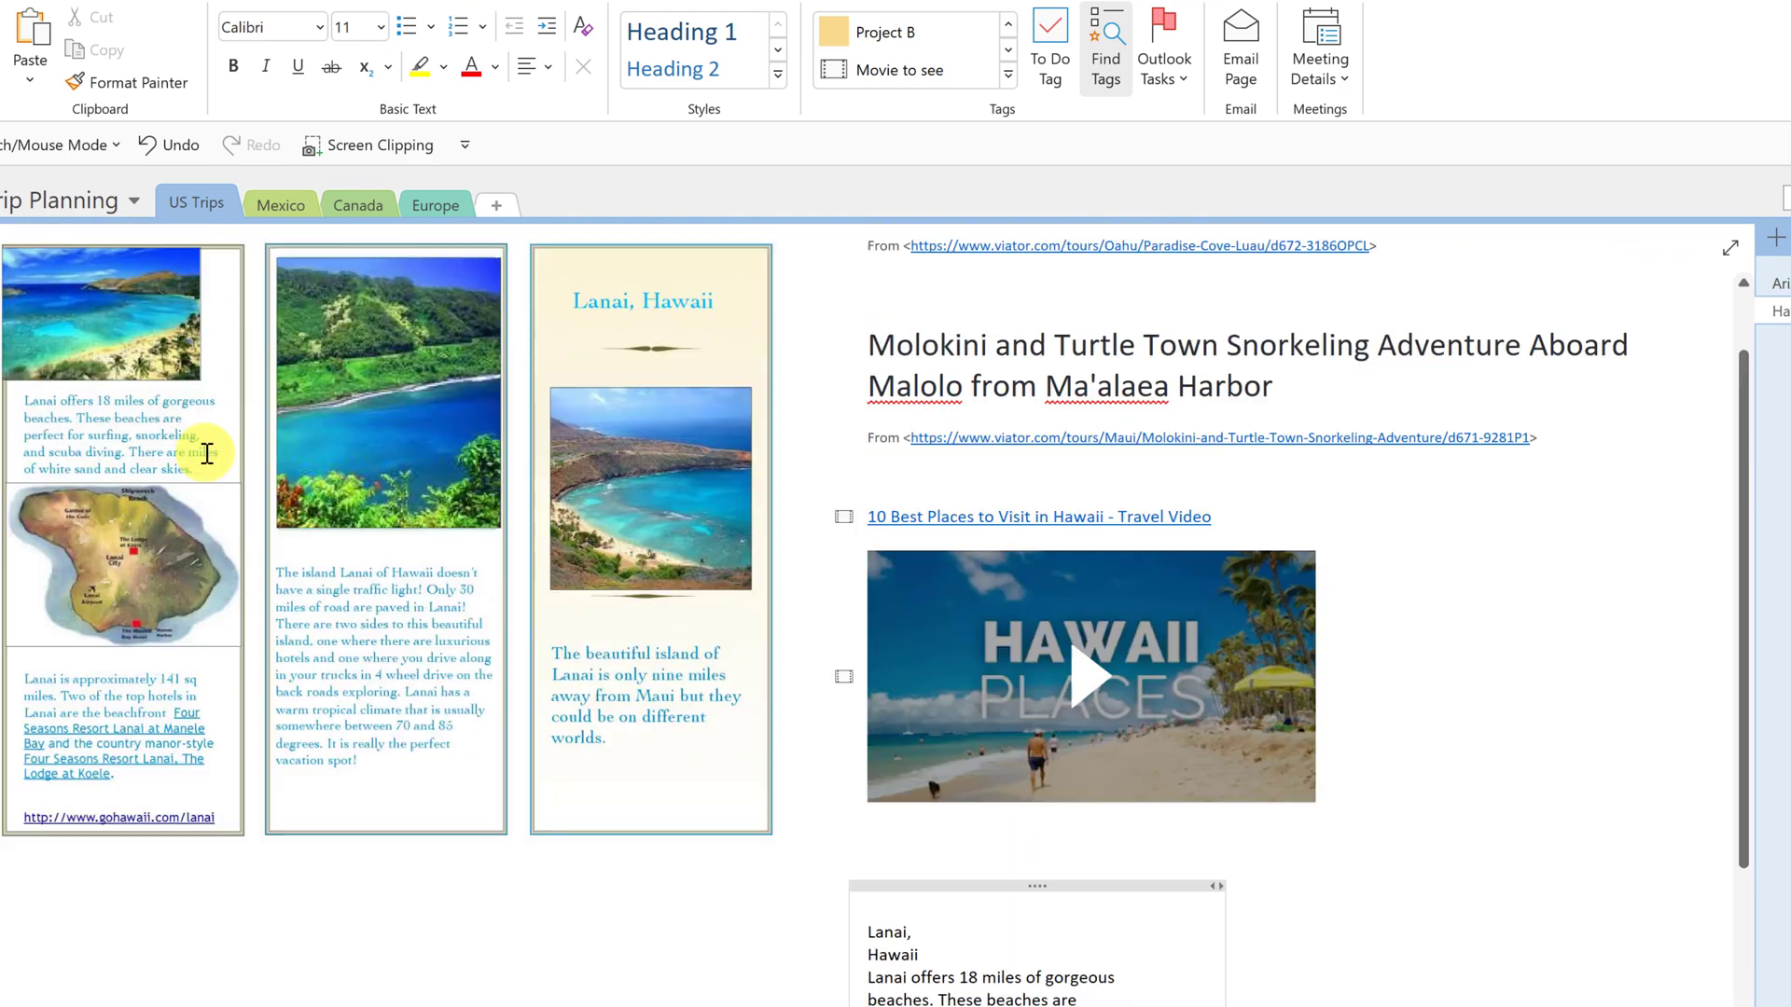
pyautogui.scroll(-2, 709, 667)
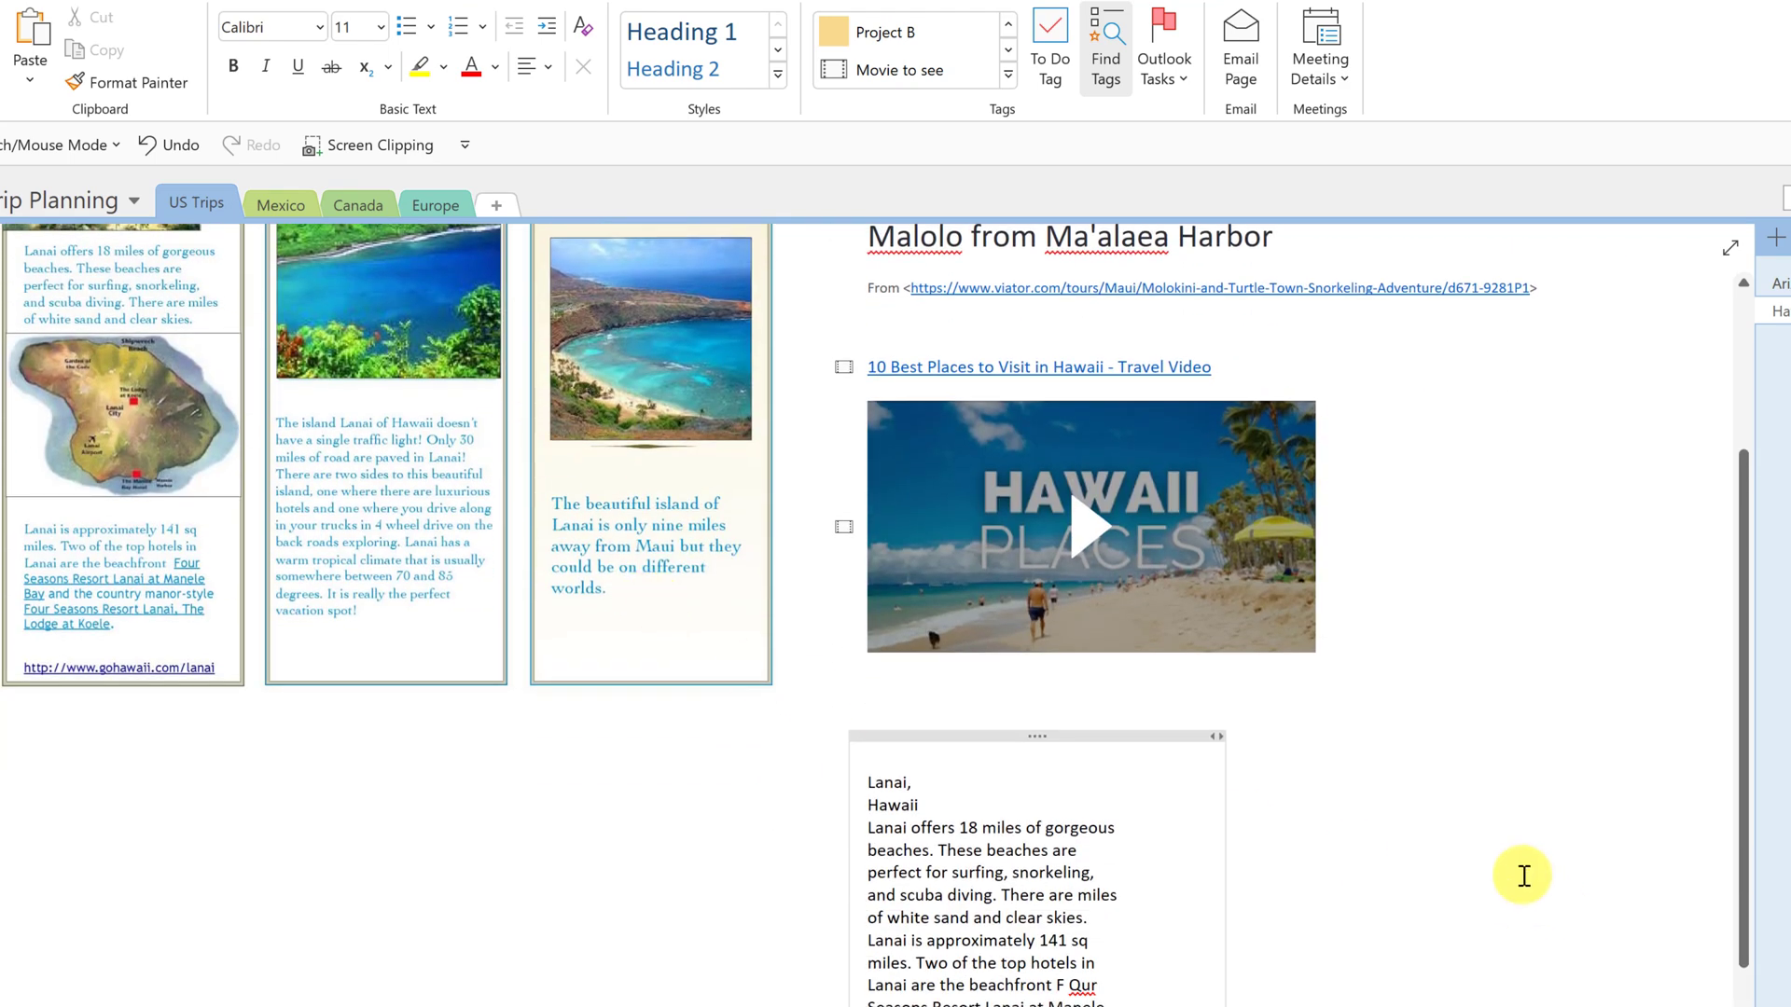
pyautogui.scroll(-3, 1398, 860)
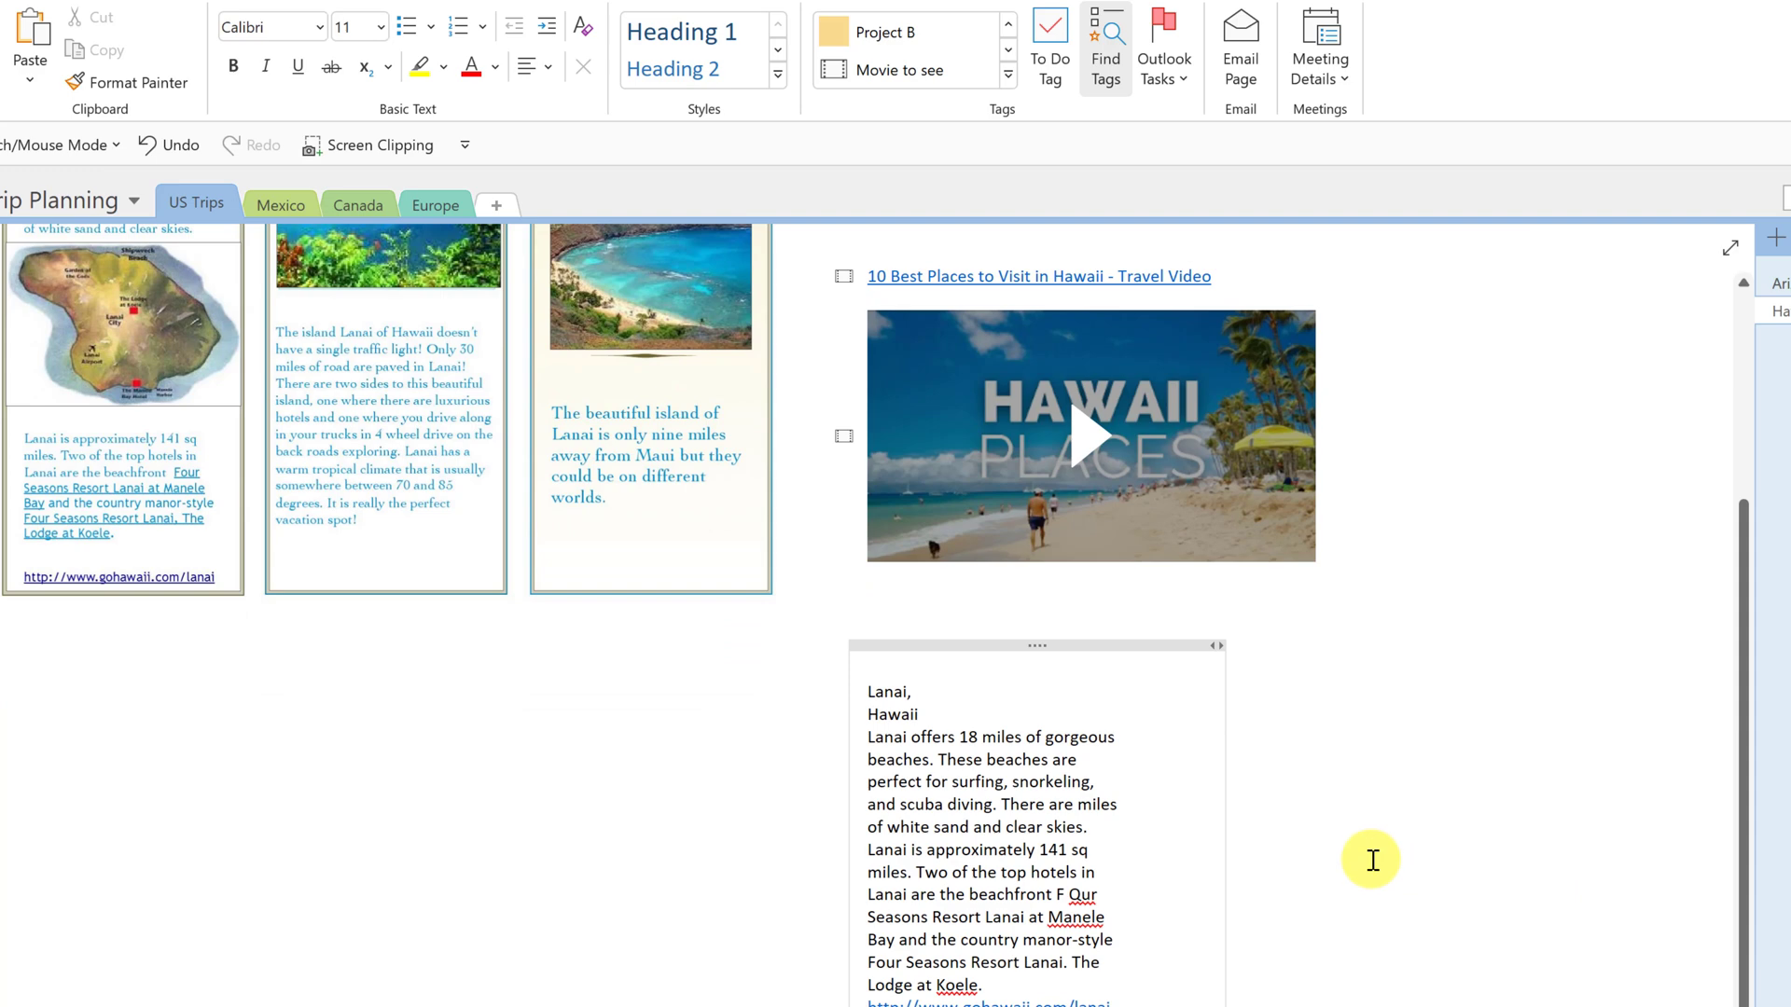
pyautogui.scroll(5, 1375, 858)
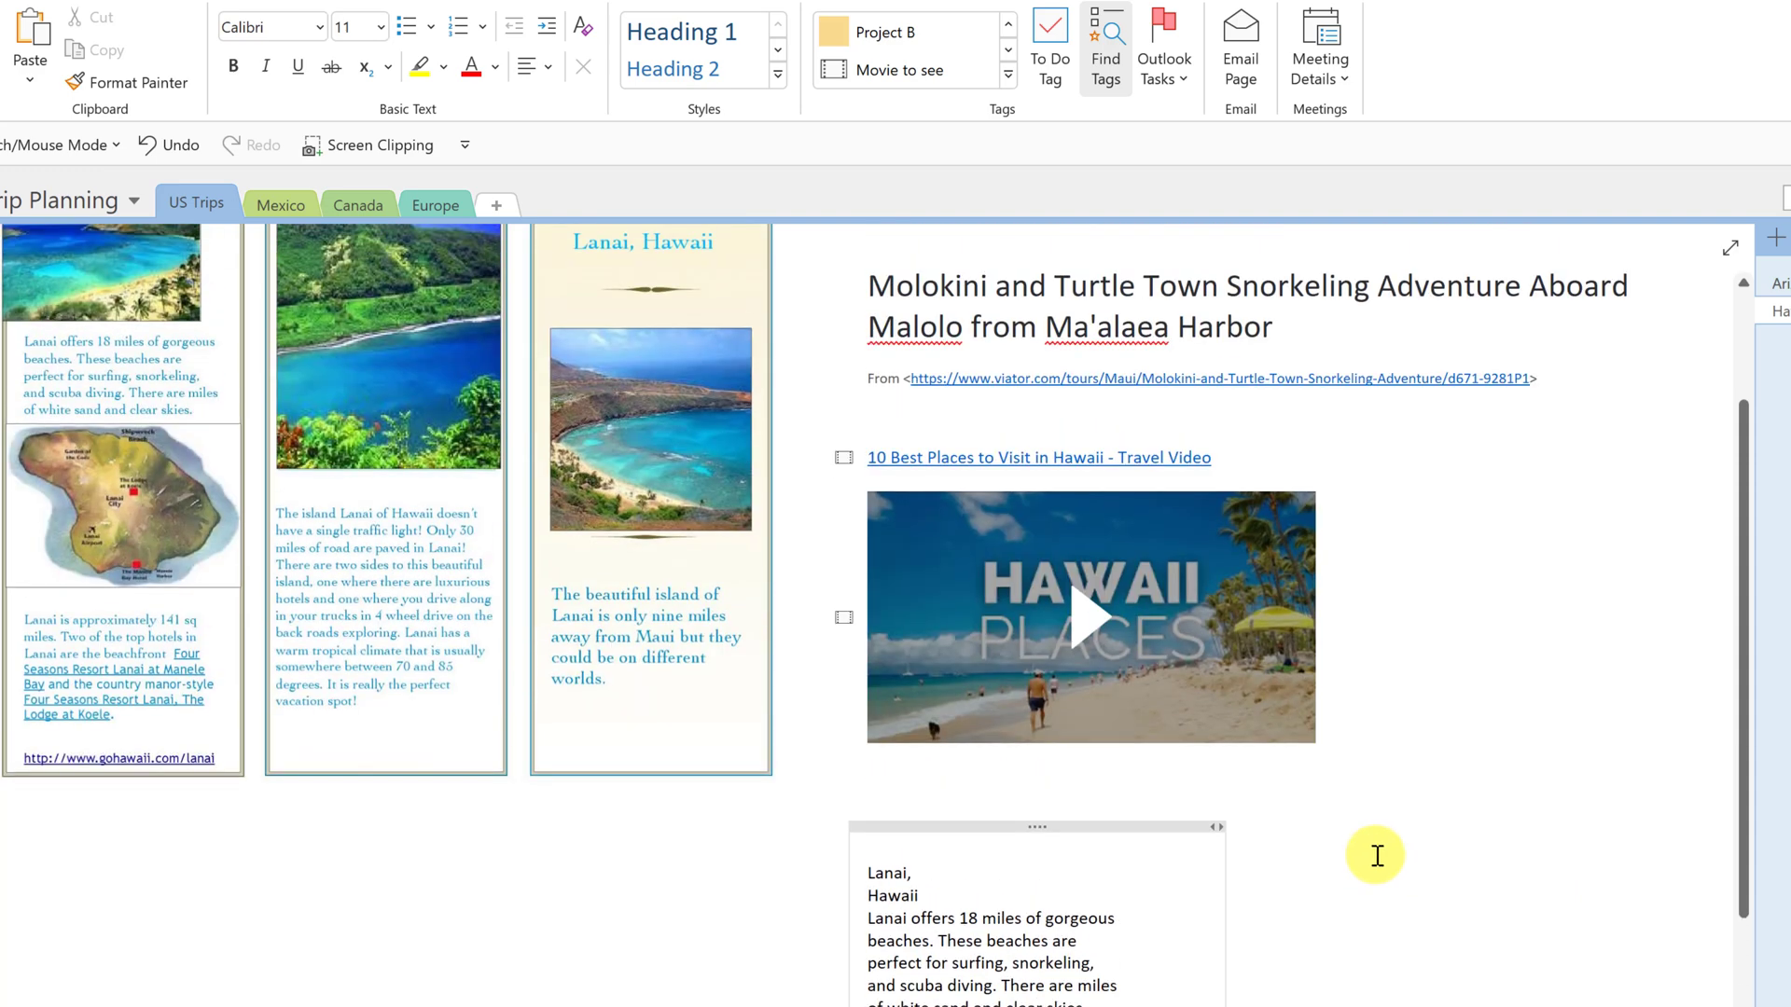
pyautogui.scroll(5, 1375, 856)
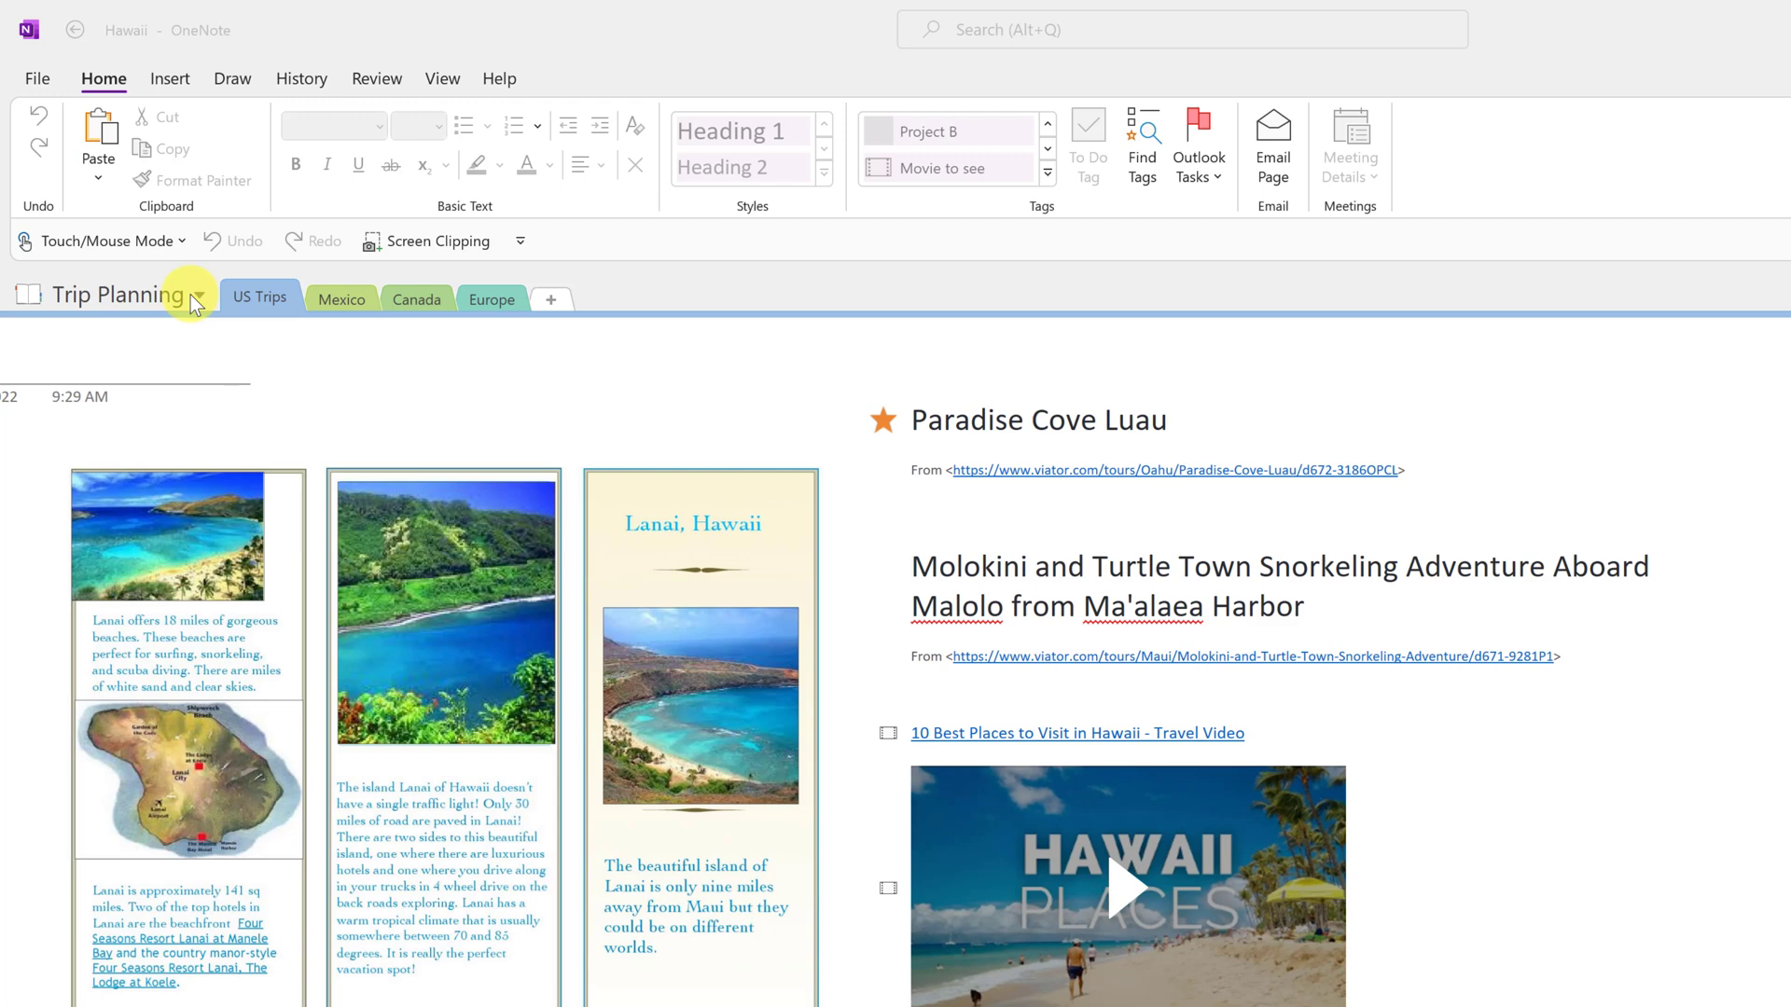
# - Switch from Trip Planning to the work notebook via the notebook list
pyautogui.click(199, 297)
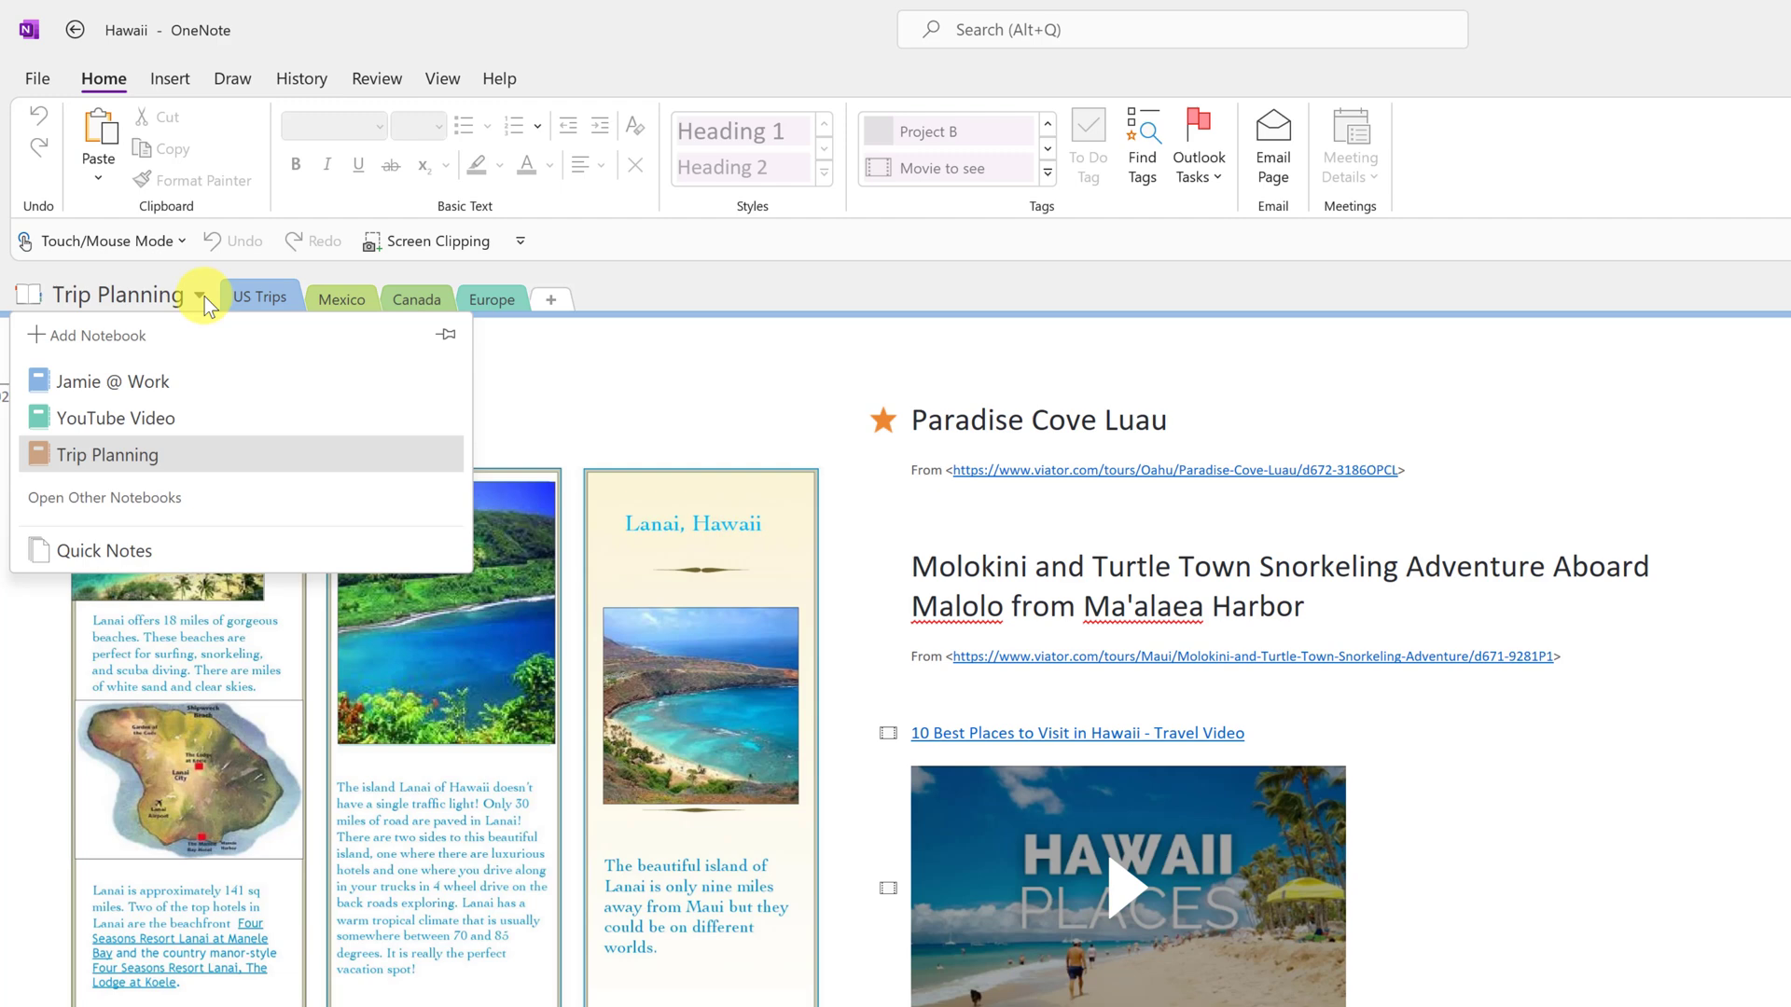
pyautogui.click(185, 380)
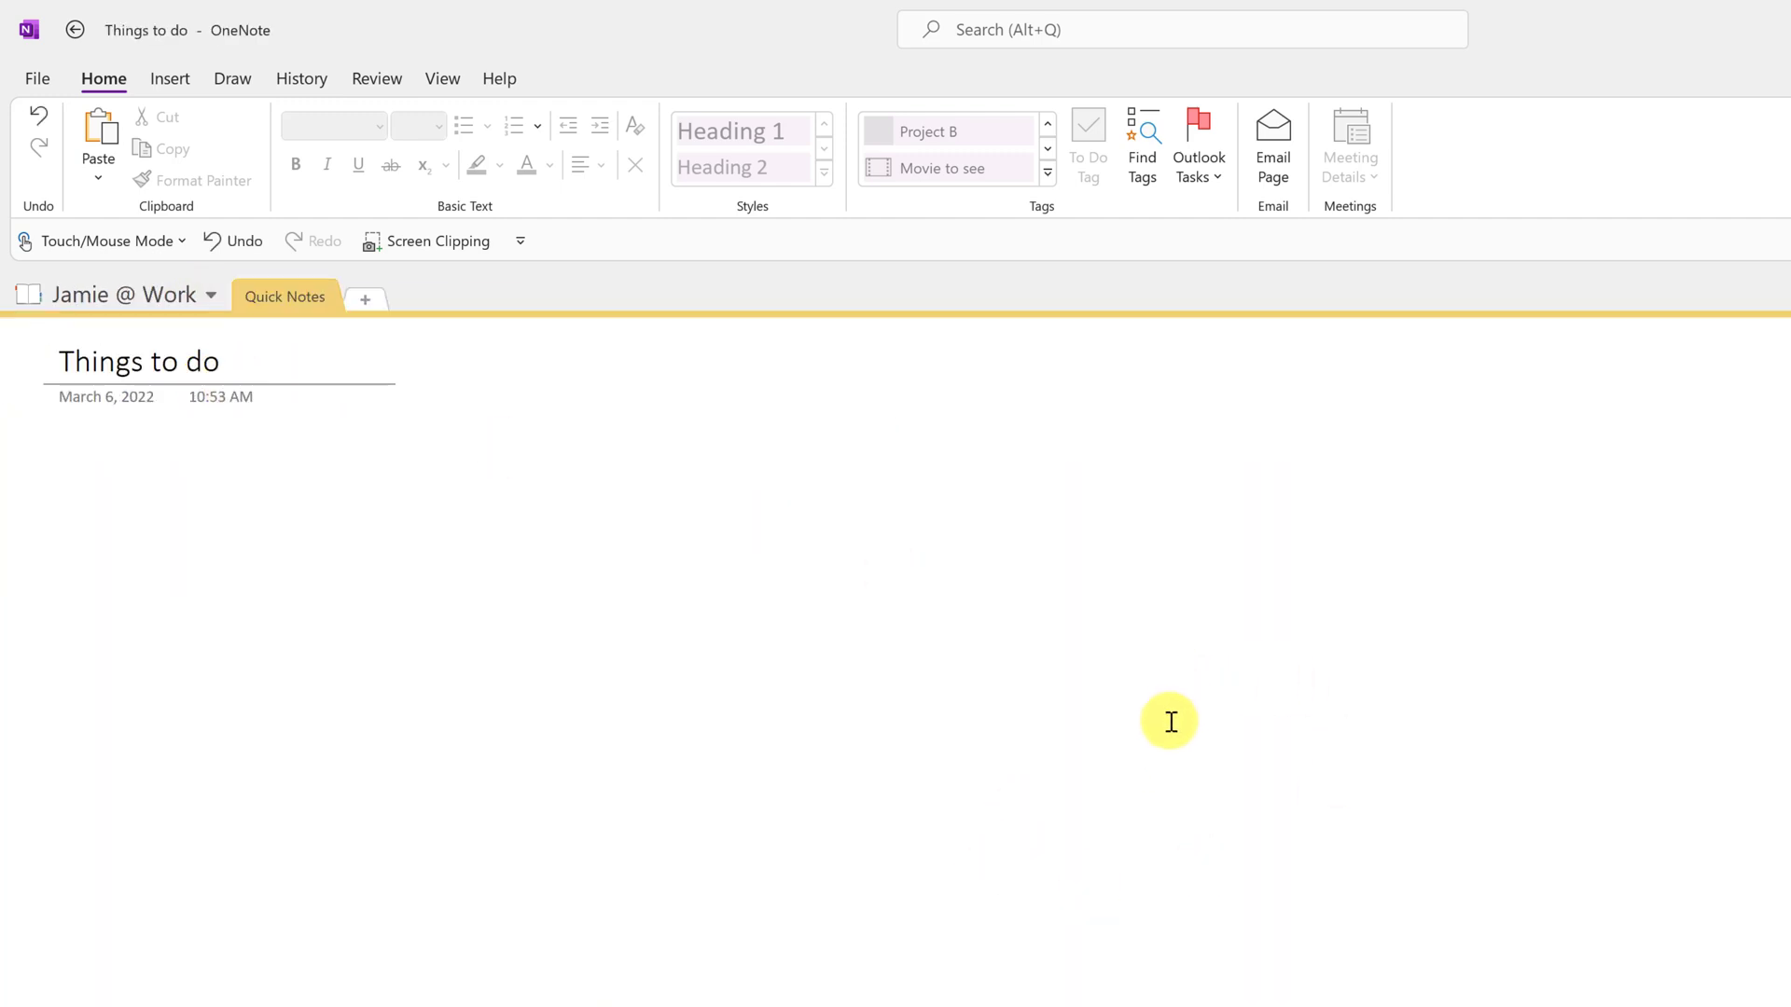
# - Open the work notebook's Share Notebook page from File > Info
pyautogui.click(41, 79)
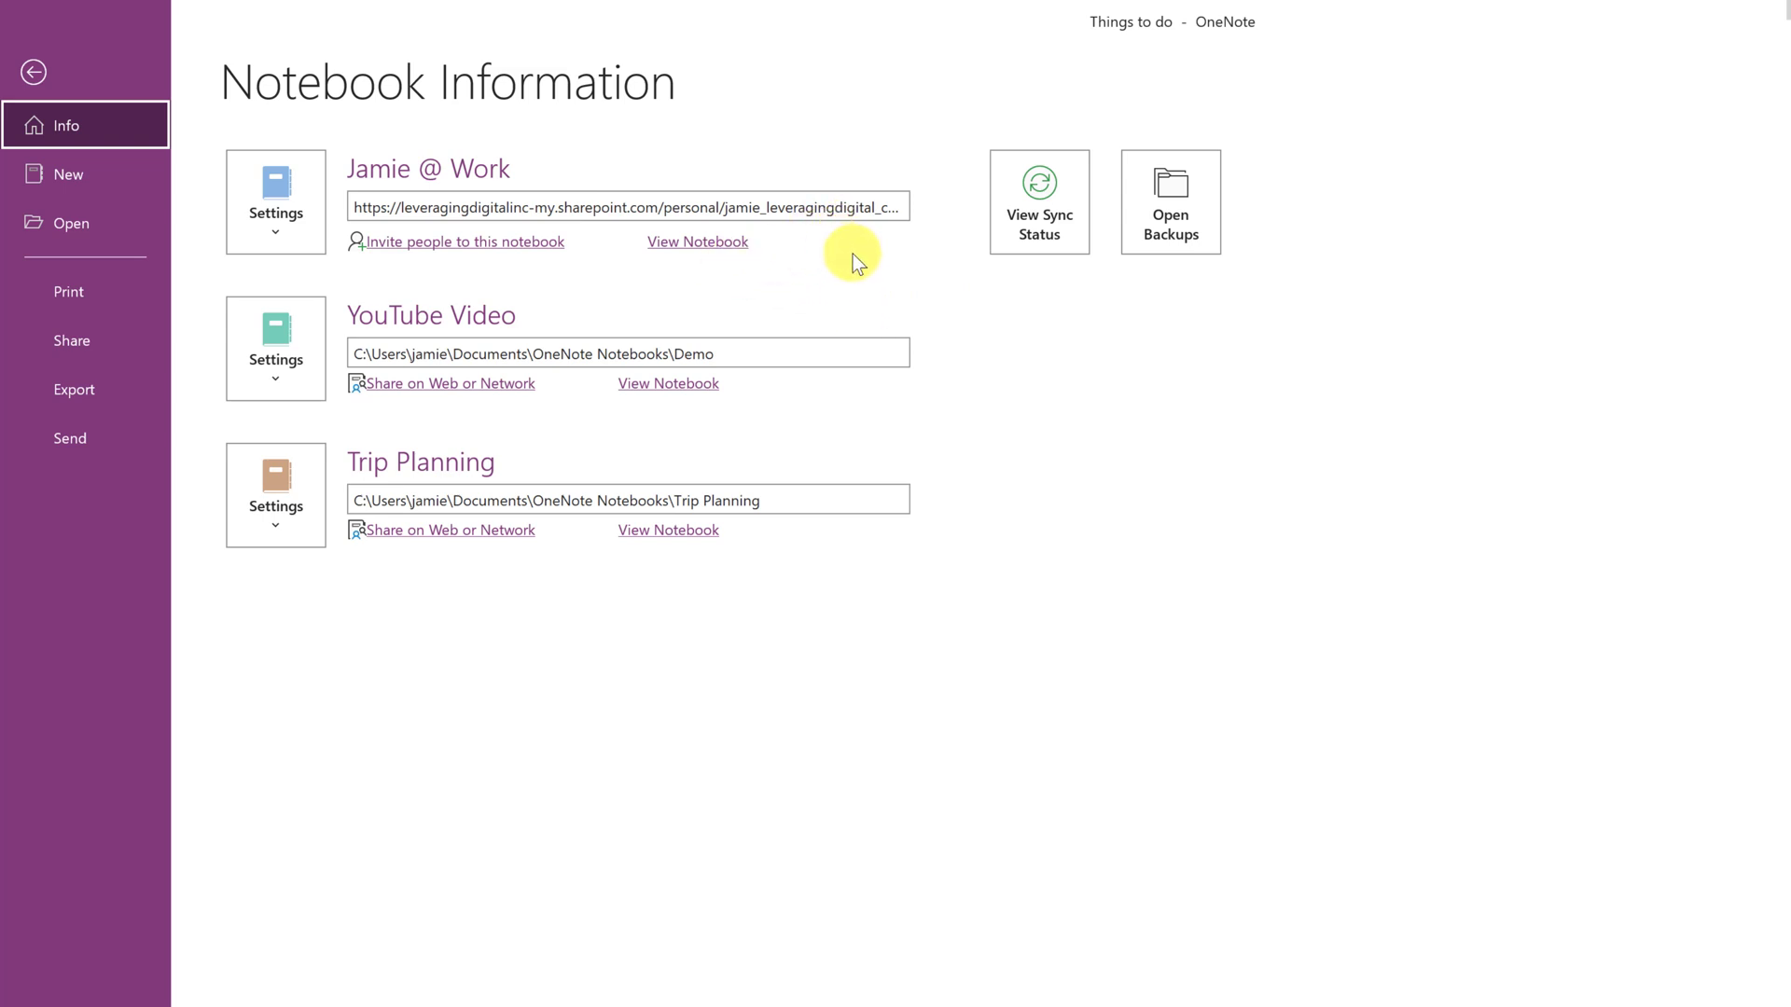
pyautogui.click(431, 244)
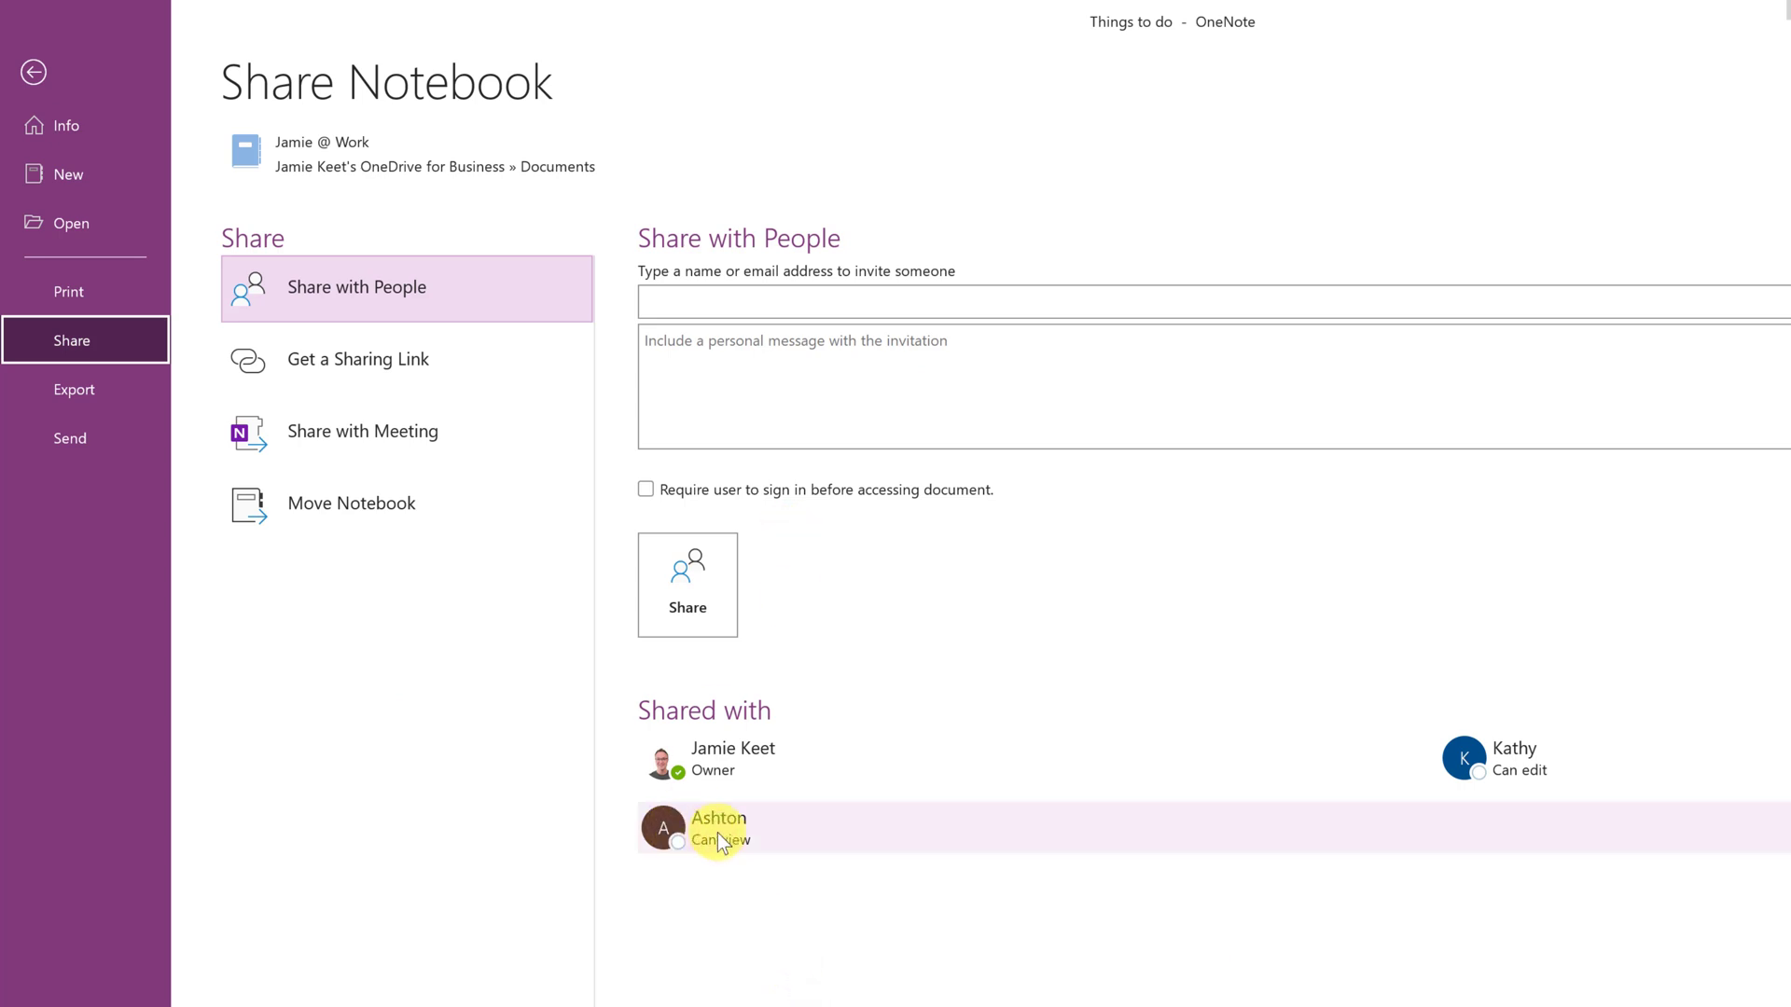
# - Remove the view-only collaborator, then re-invite the suggested contact with Can view permission
pyautogui.rightClick(754, 847)
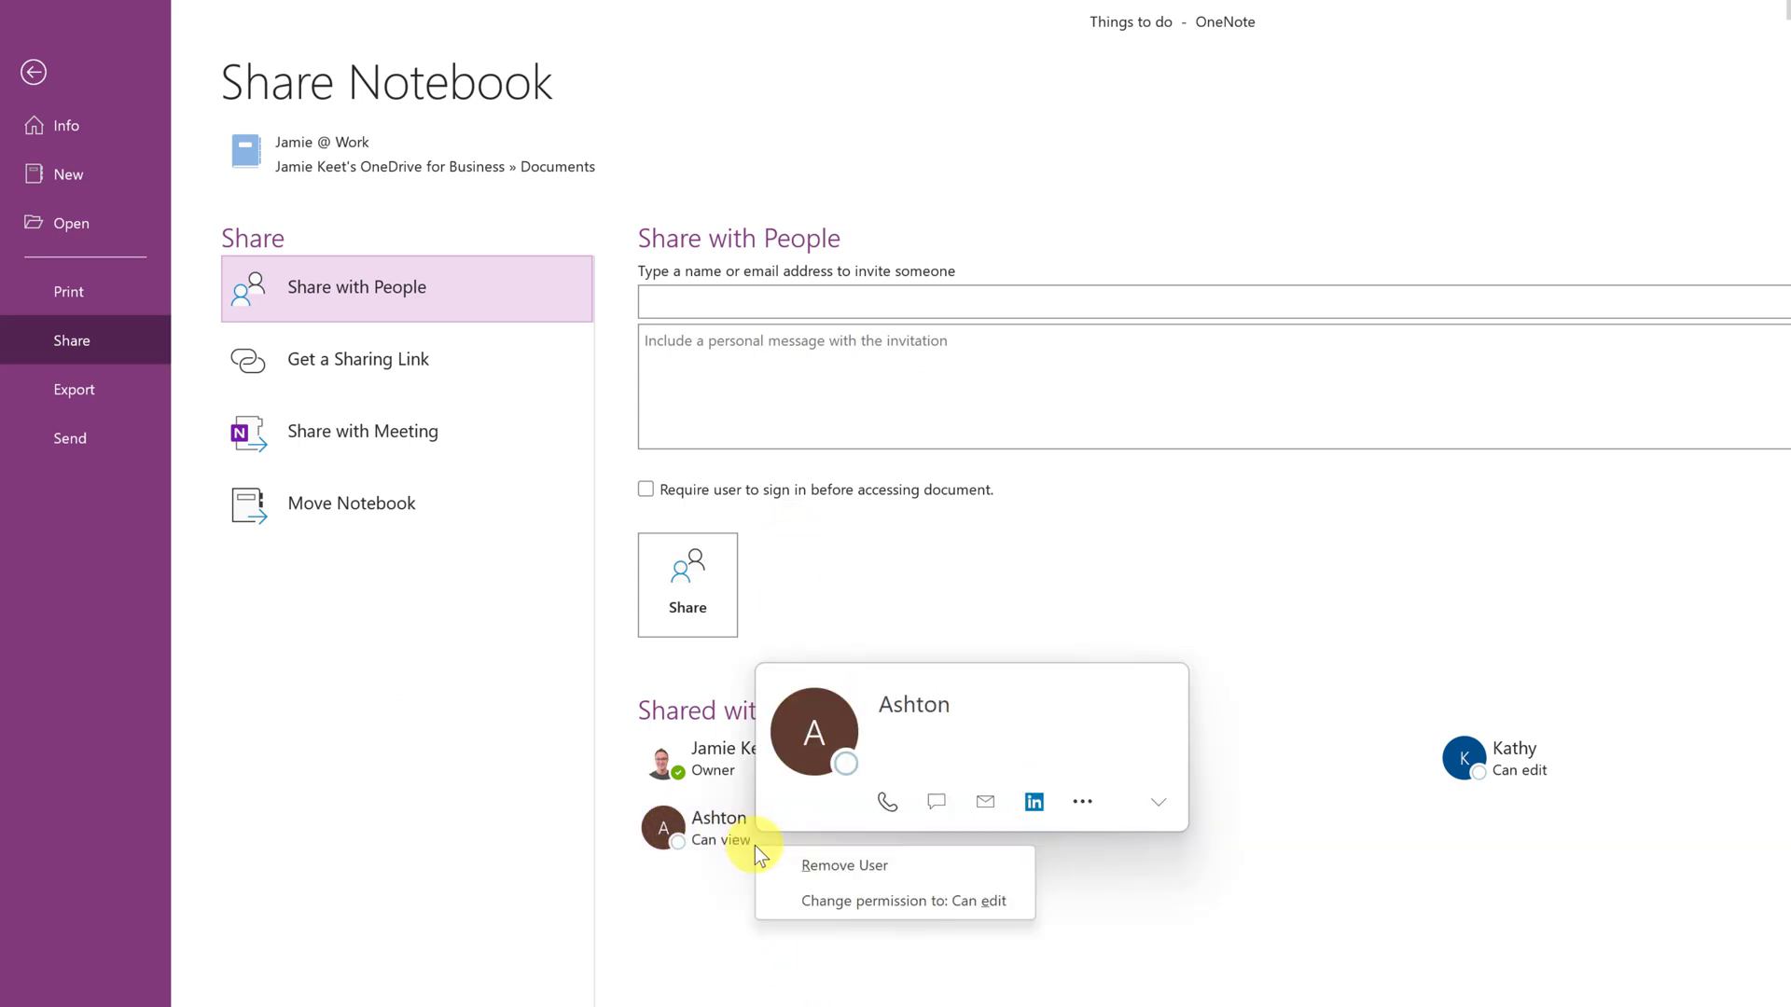
pyautogui.click(784, 863)
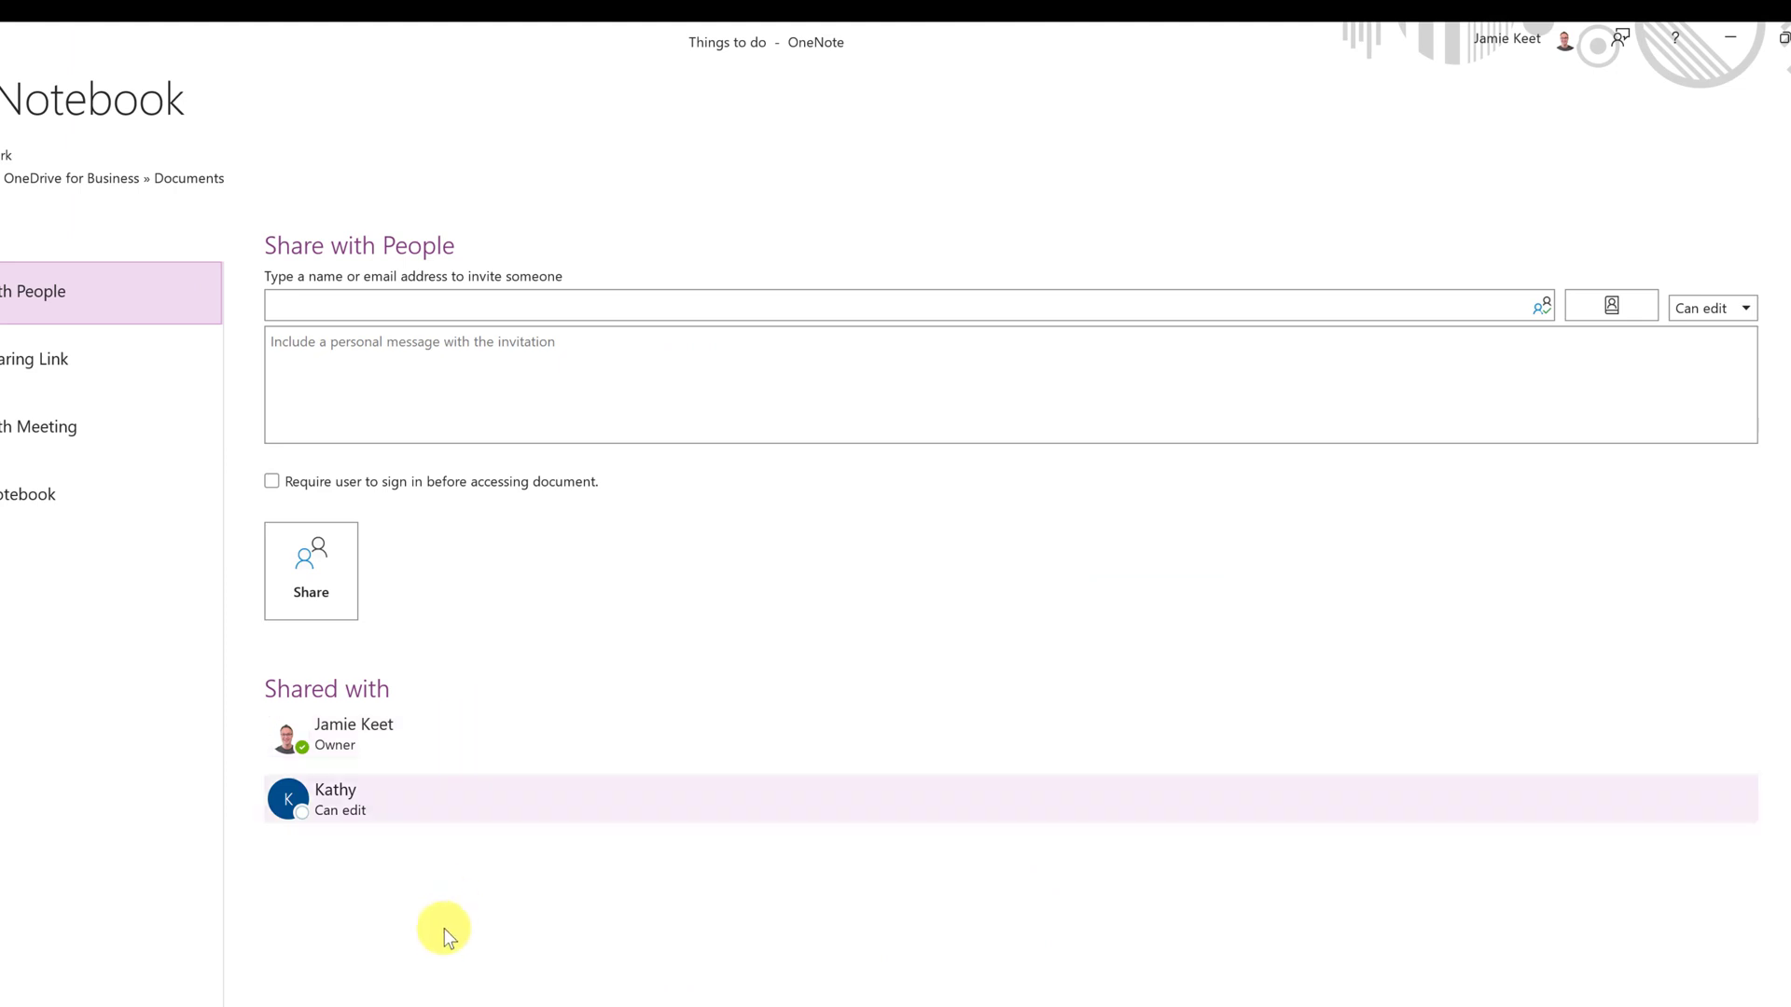
pyautogui.click(386, 315)
pyautogui.write('Ash')
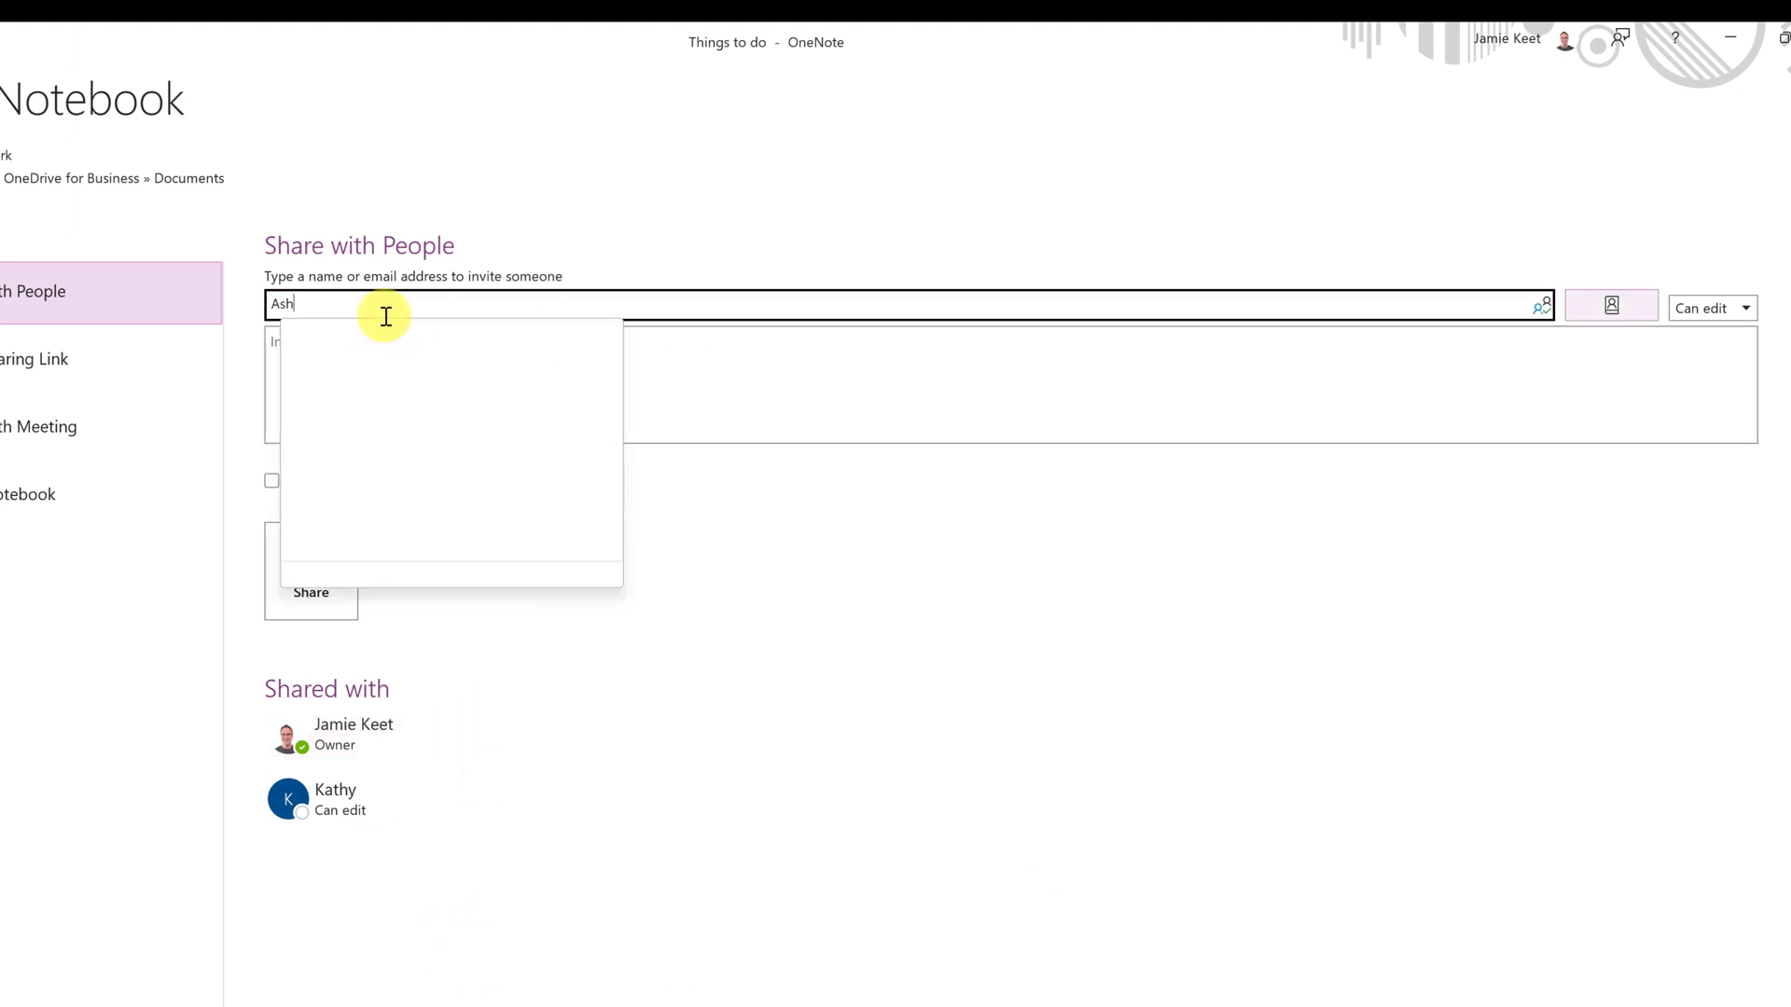
pyautogui.click(477, 331)
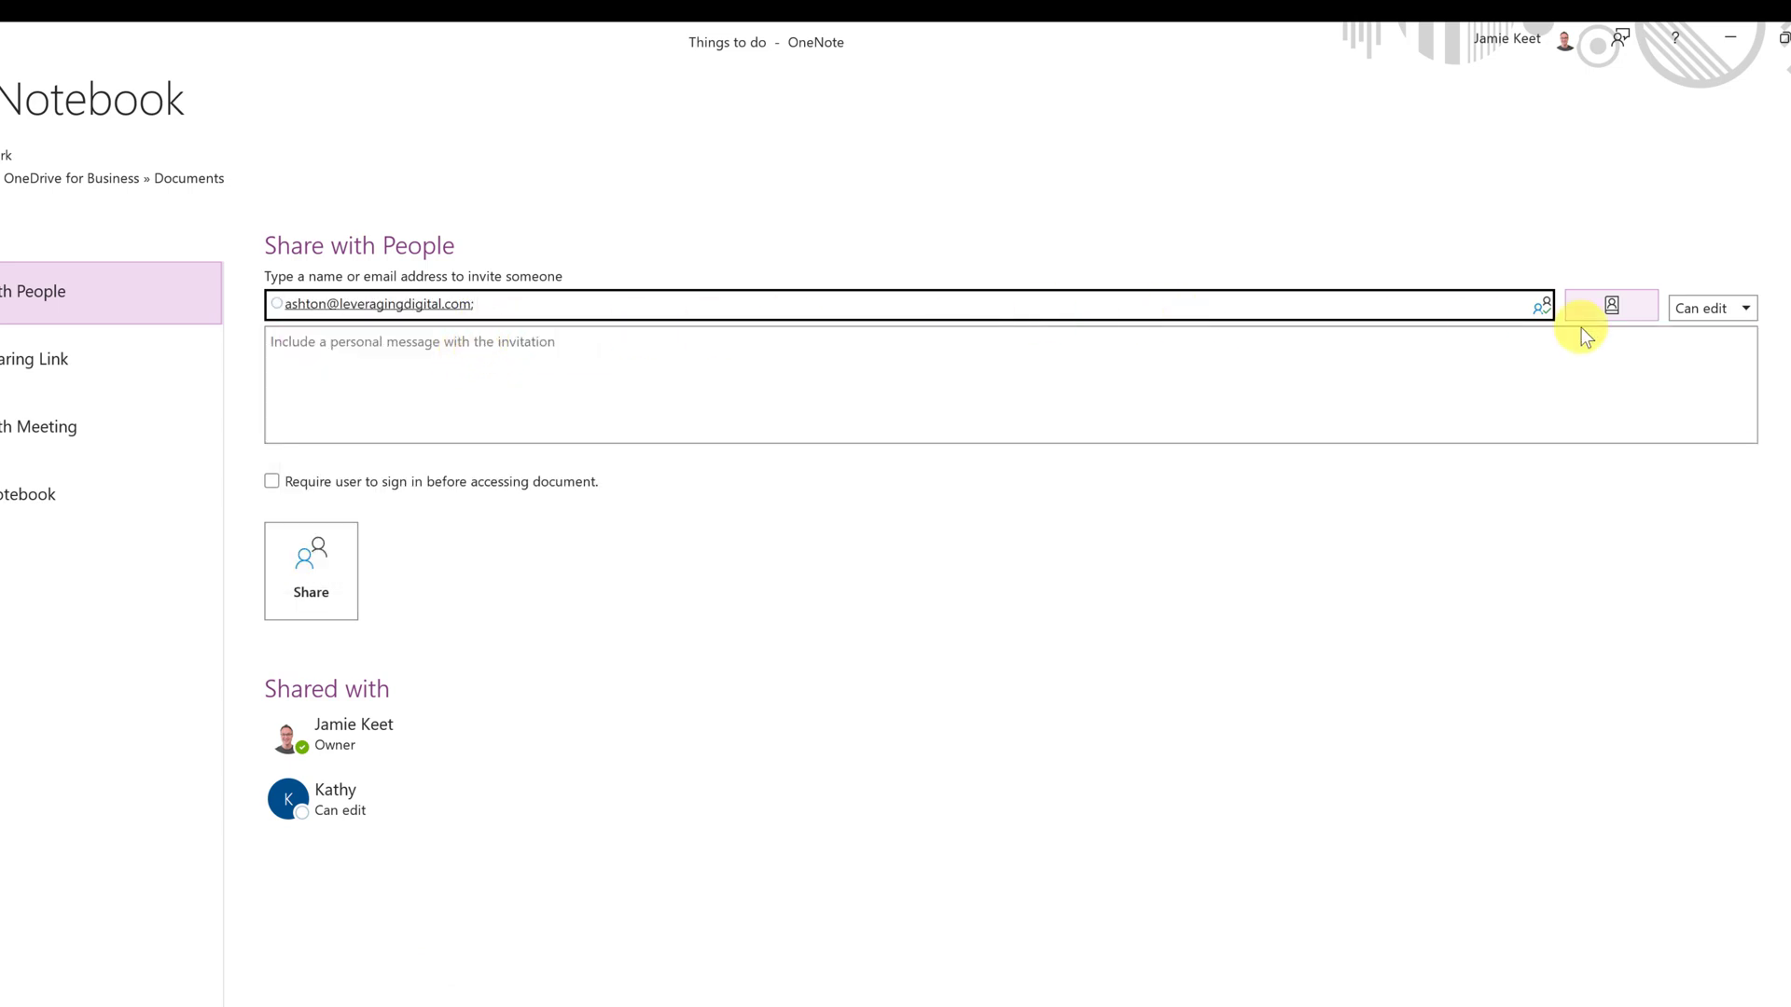
pyautogui.click(1719, 314)
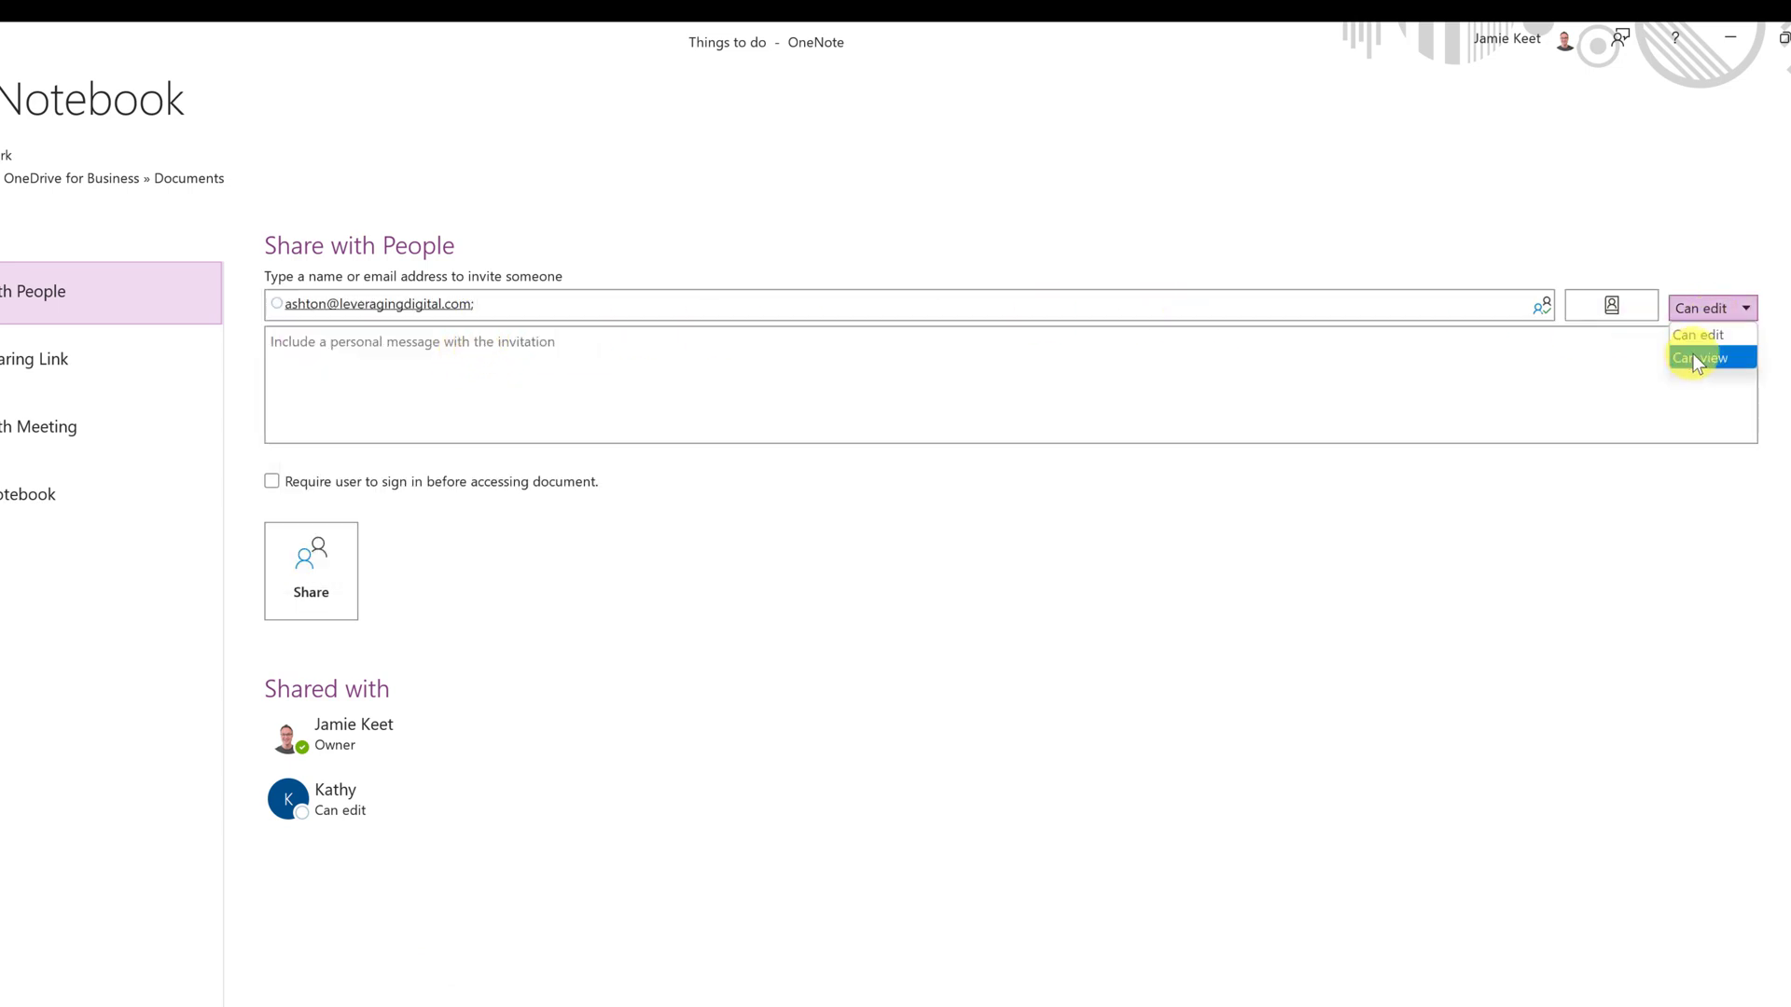
pyautogui.click(1697, 355)
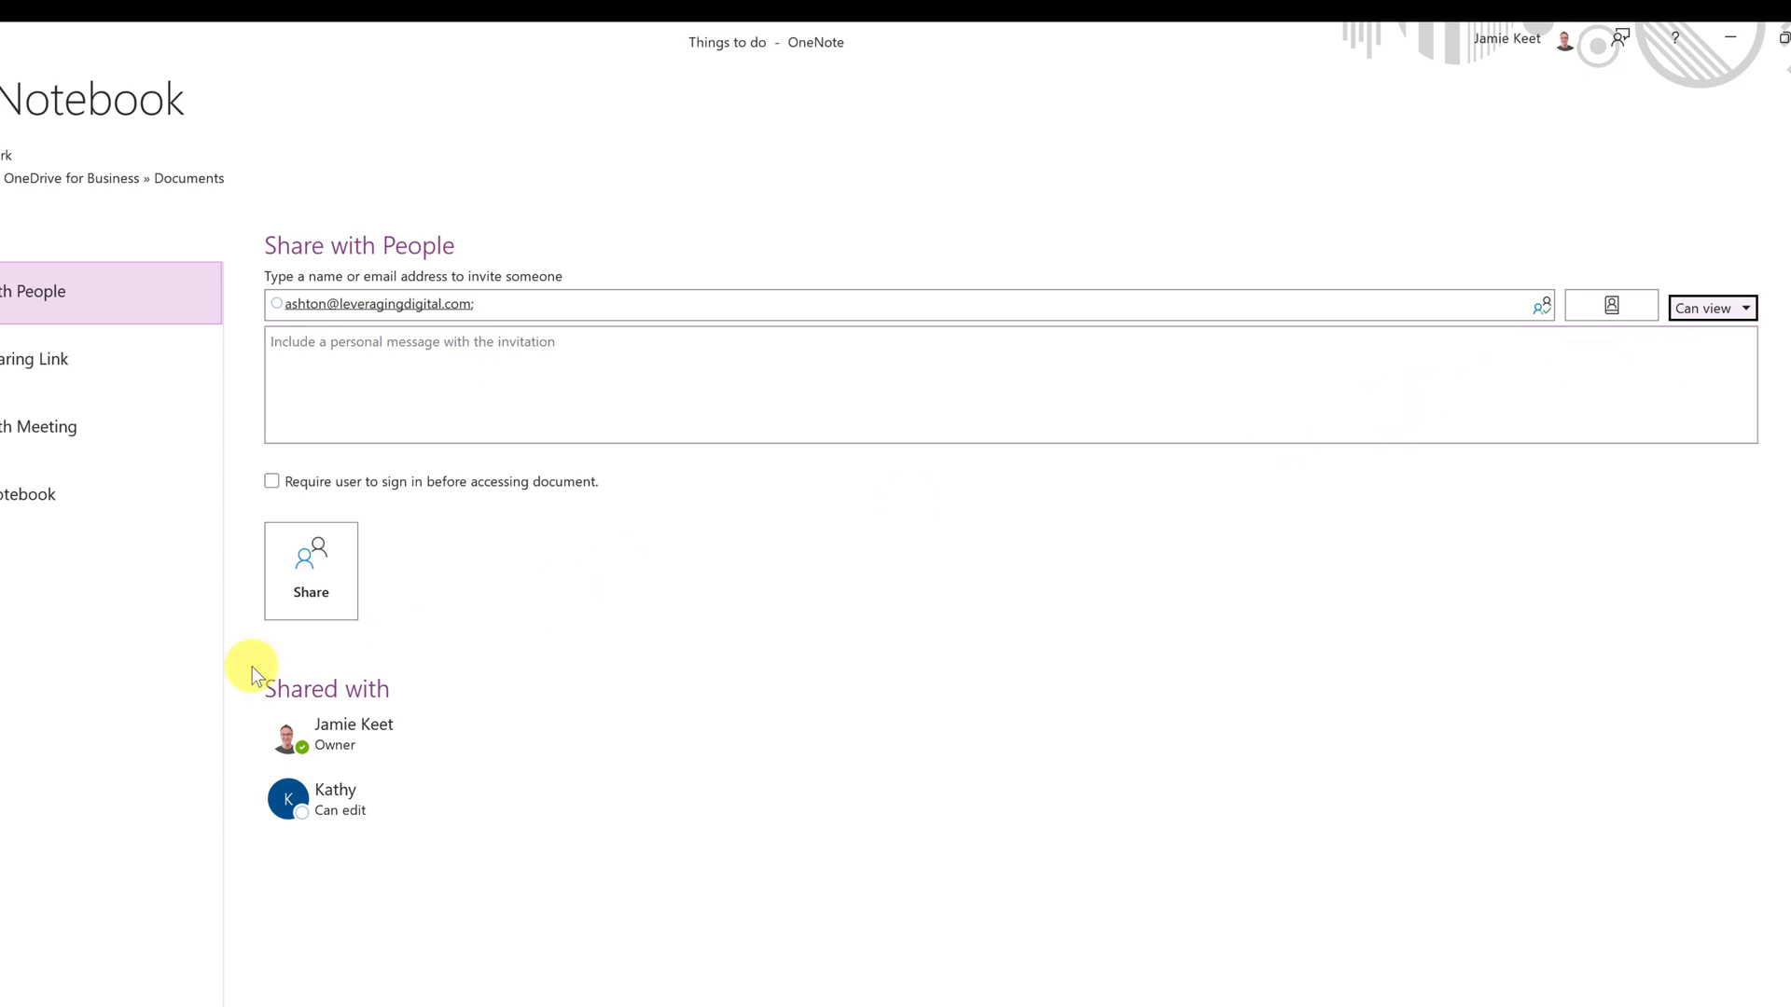
pyautogui.click(319, 574)
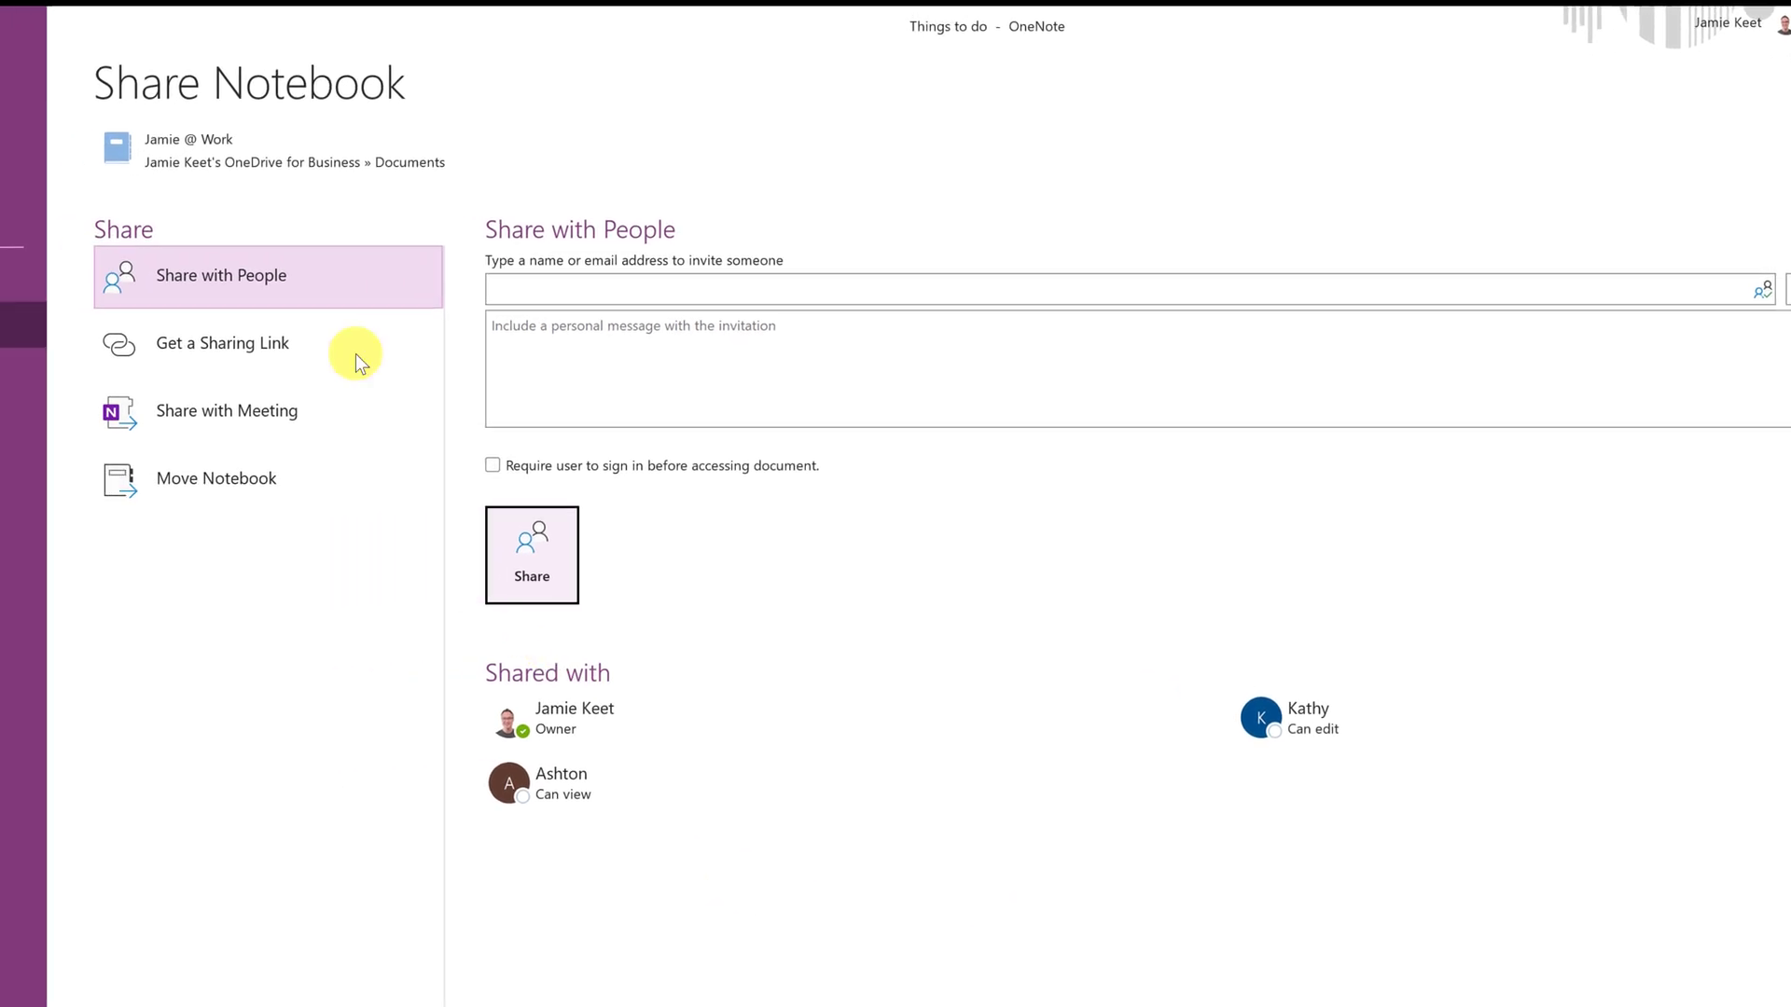
# - Return to the Things to do page and copy a link to the Quick Notes section
pyautogui.click(28, 111)
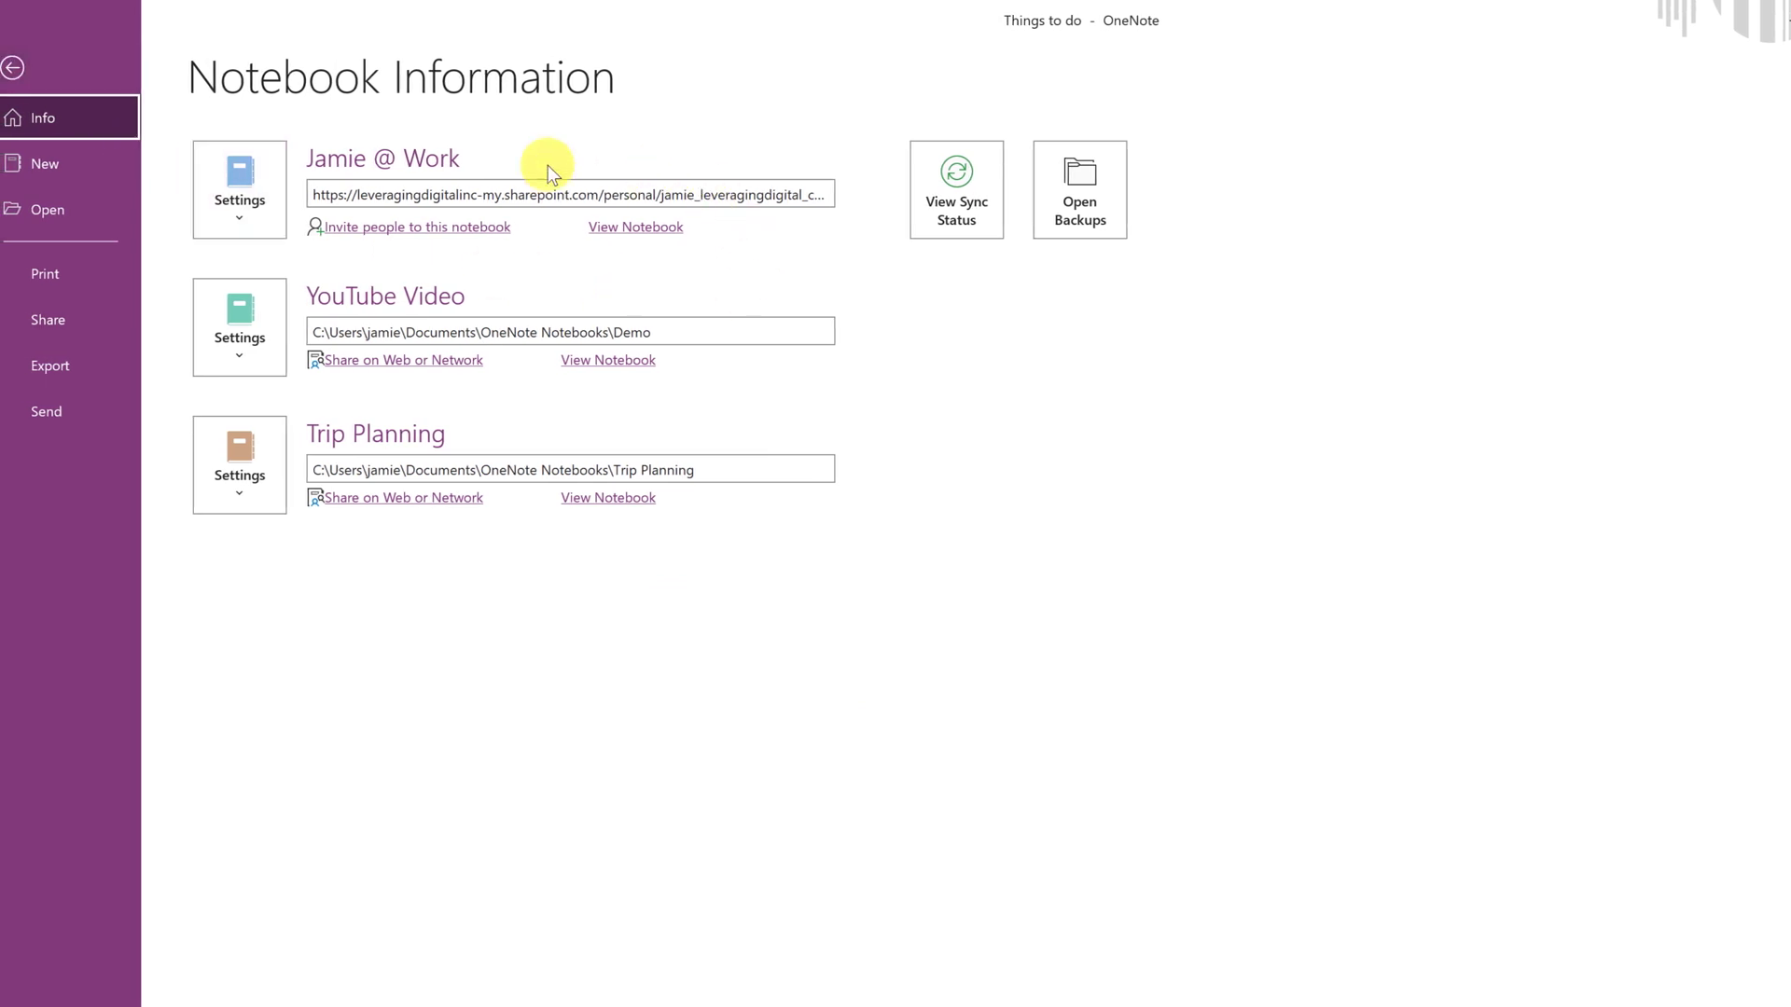
pyautogui.click(15, 65)
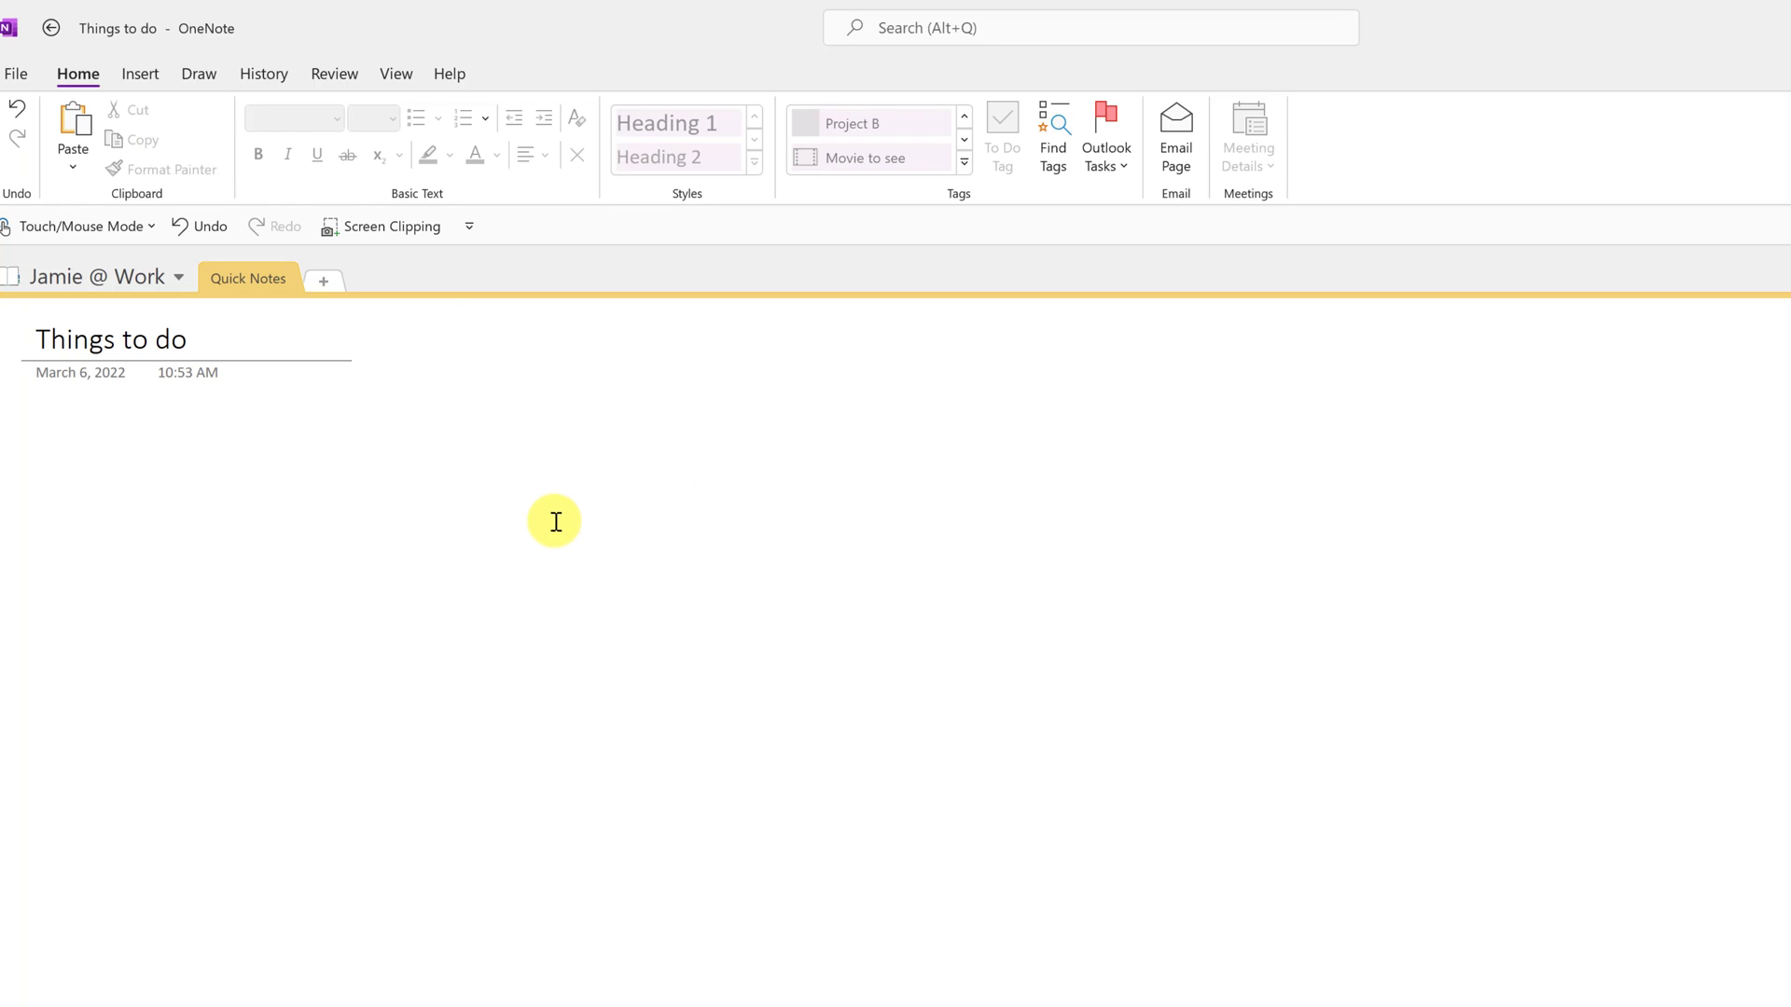
pyautogui.rightClick(243, 271)
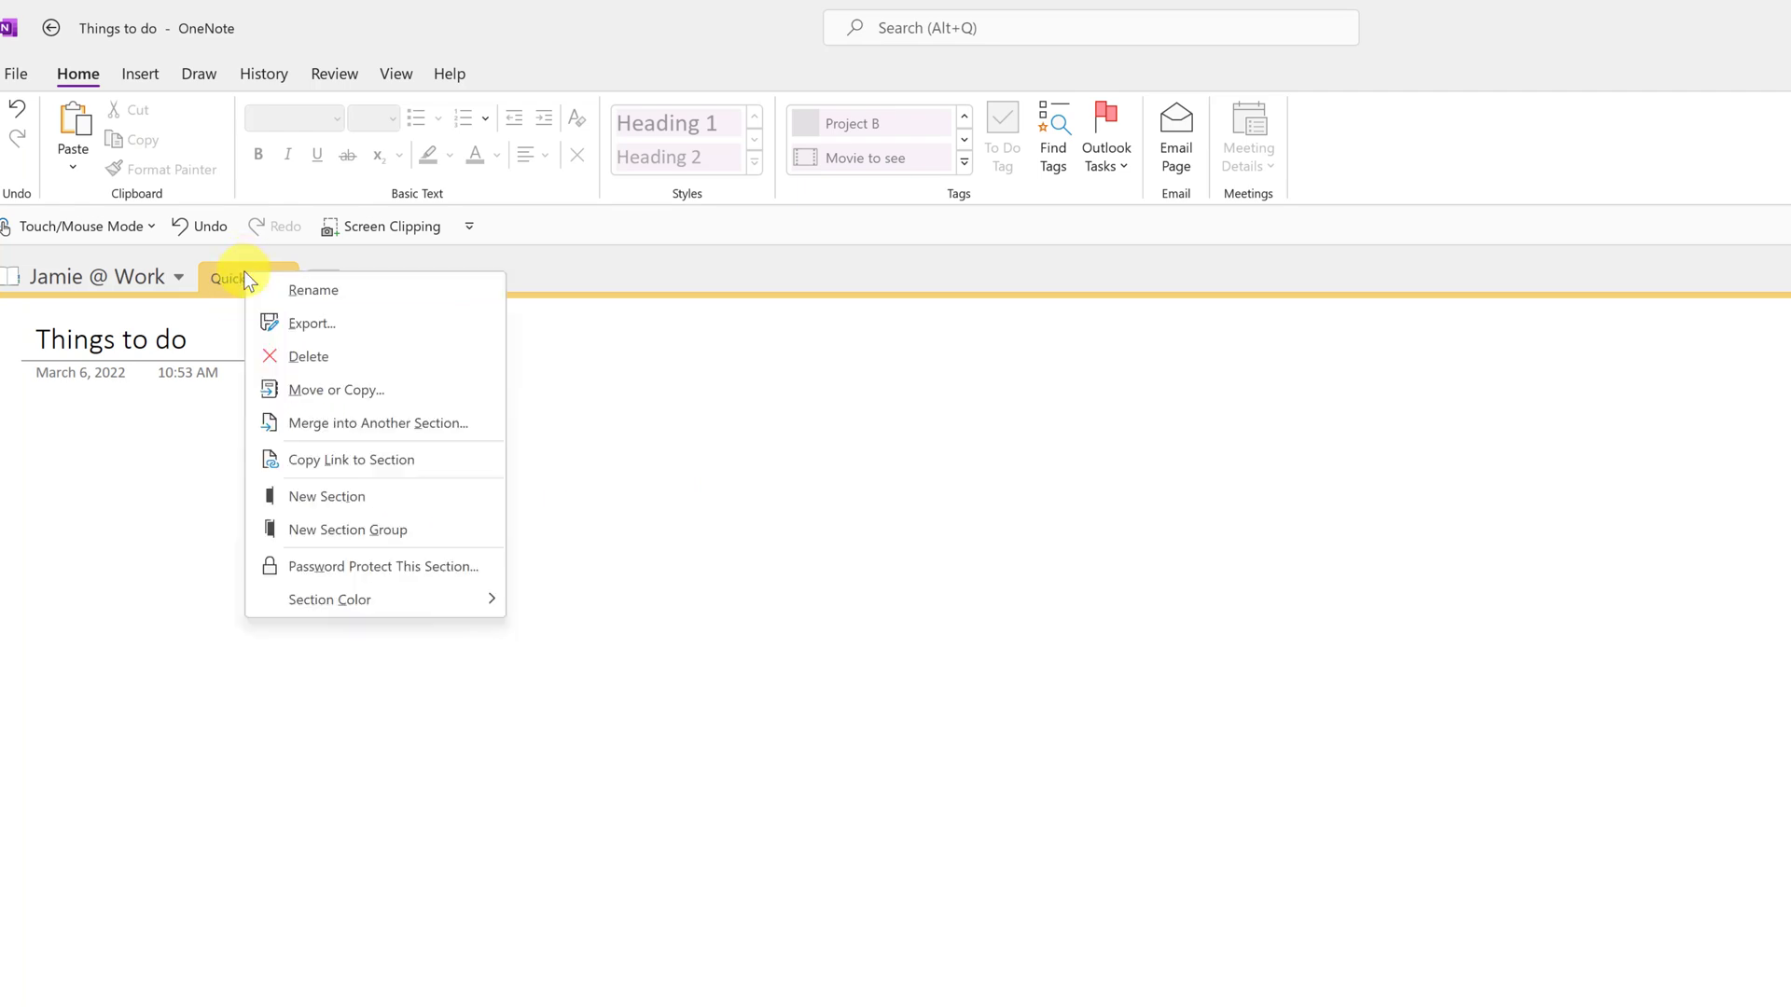
pyautogui.click(405, 461)
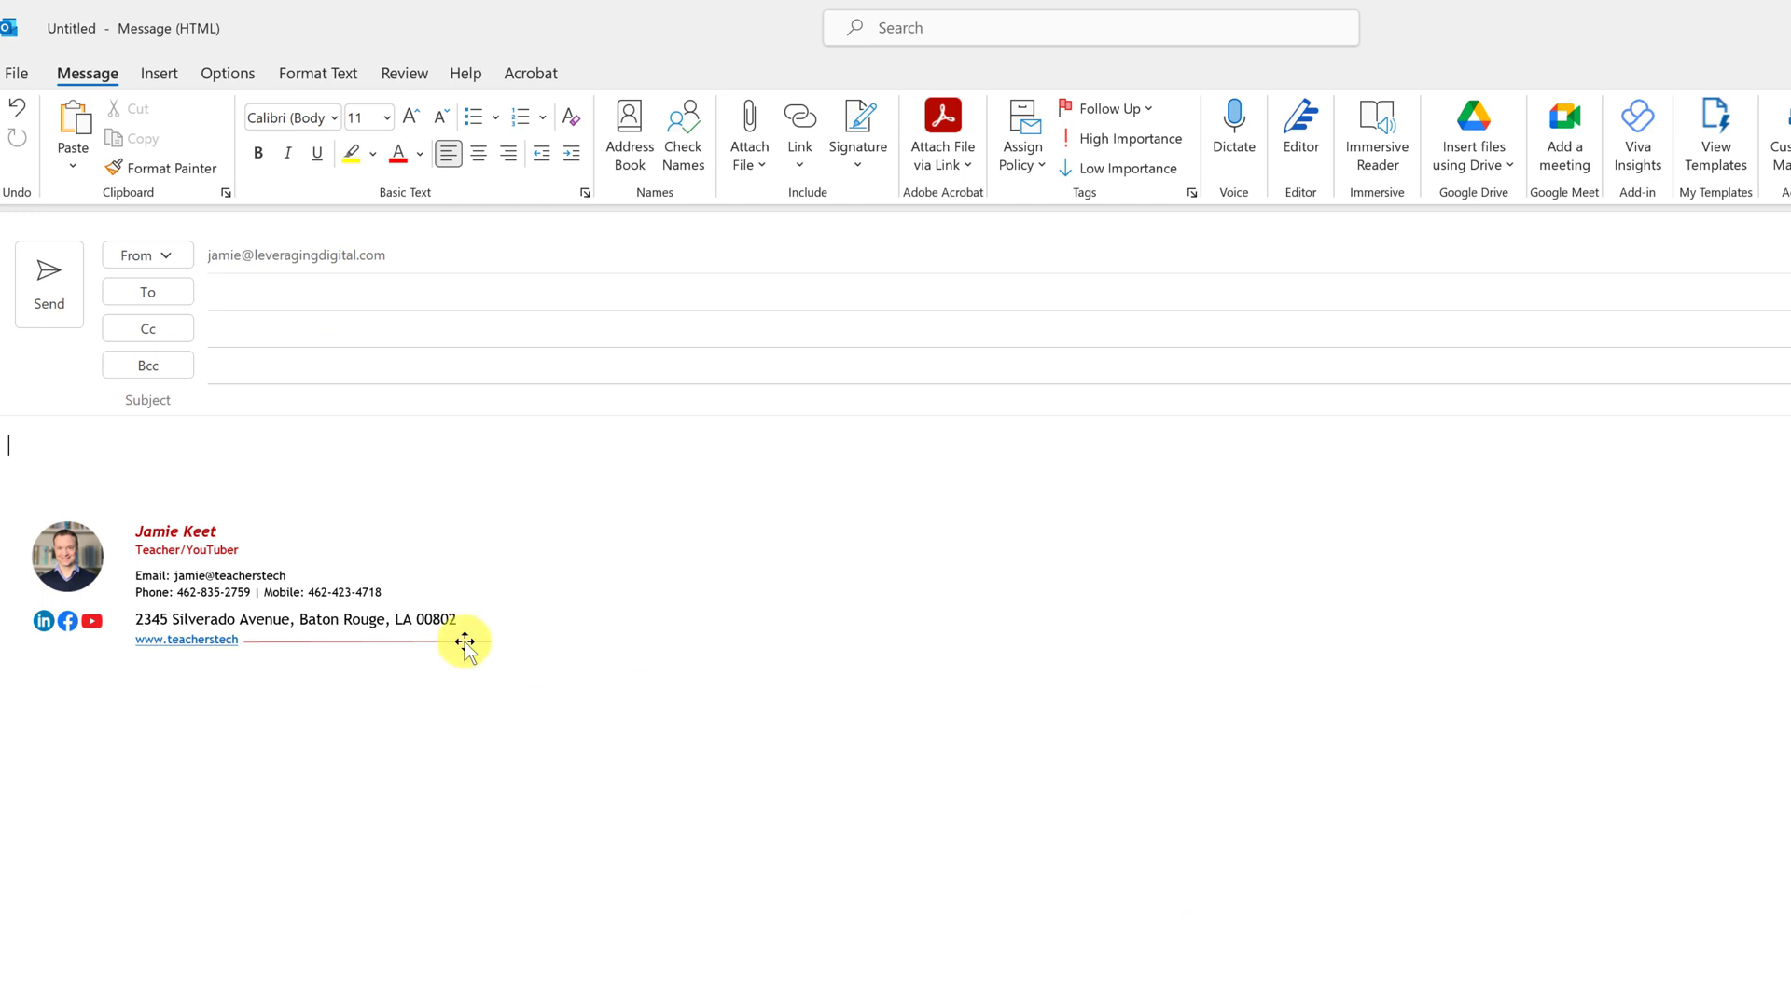
# - Paste the Quick Notes section link into the new Outlook message body
pyautogui.hotkey('ctrl', 'v')
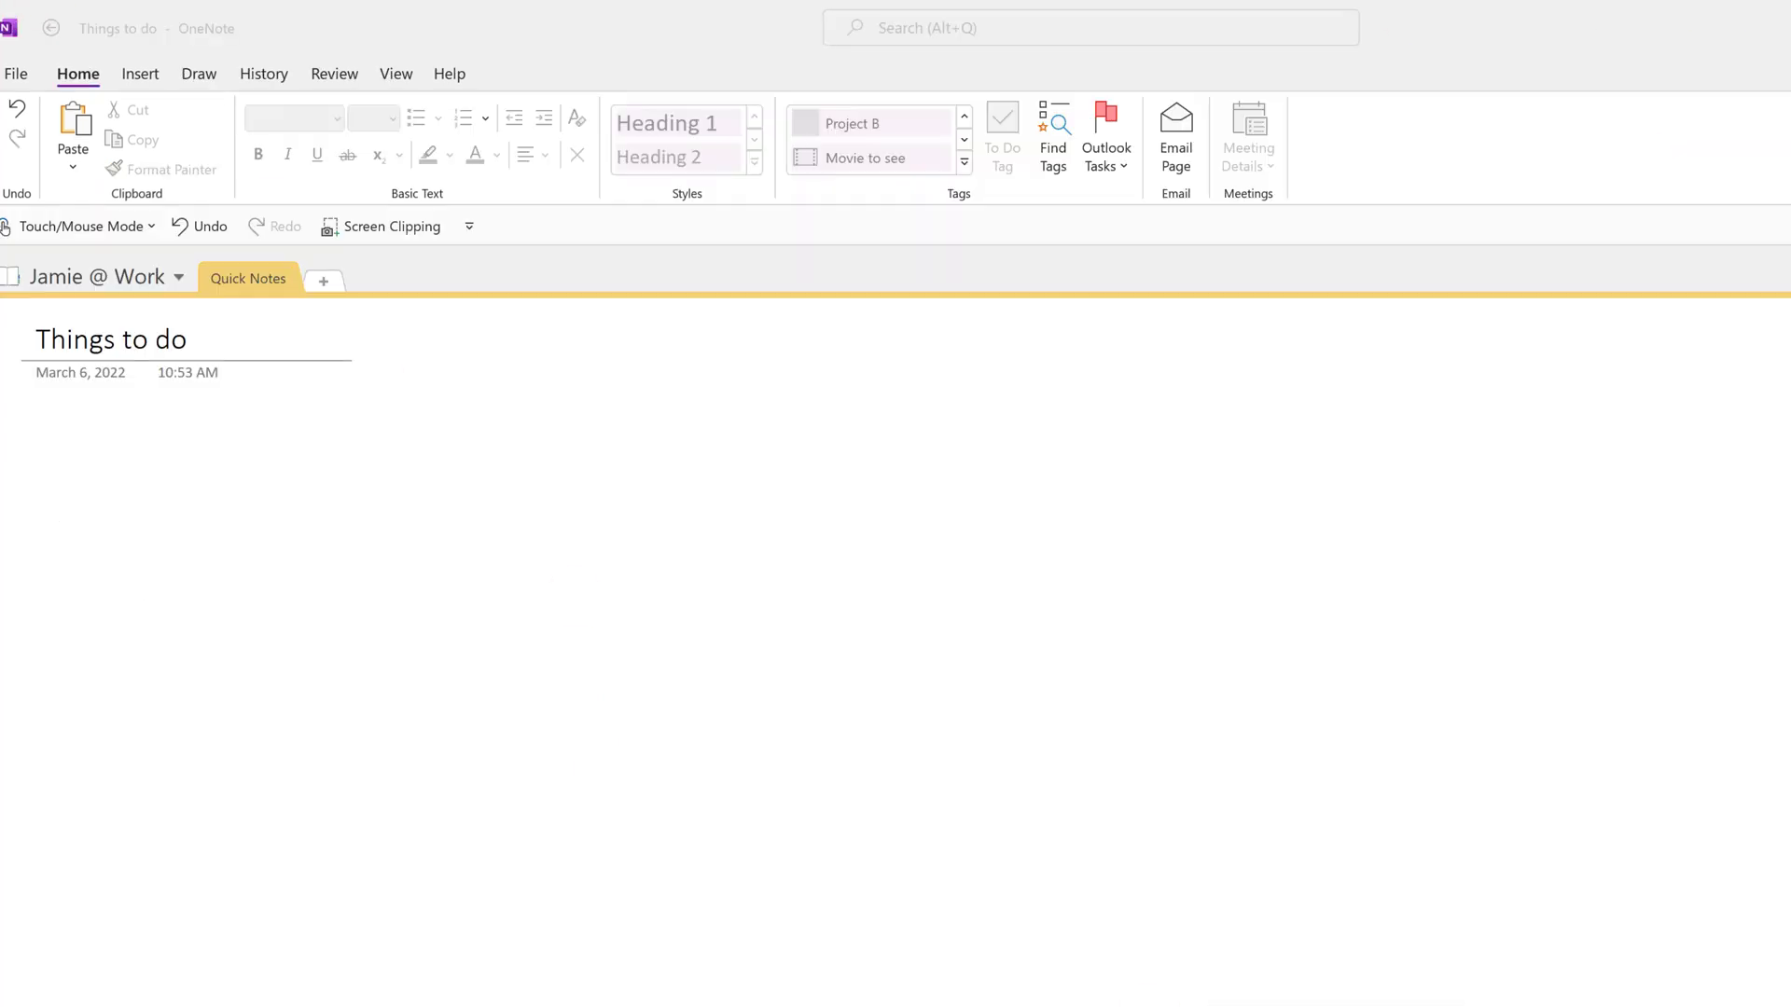
# - Dismiss the Things to do page's shortcut menu without picking any option
pyautogui.rightClick(1598, 351)
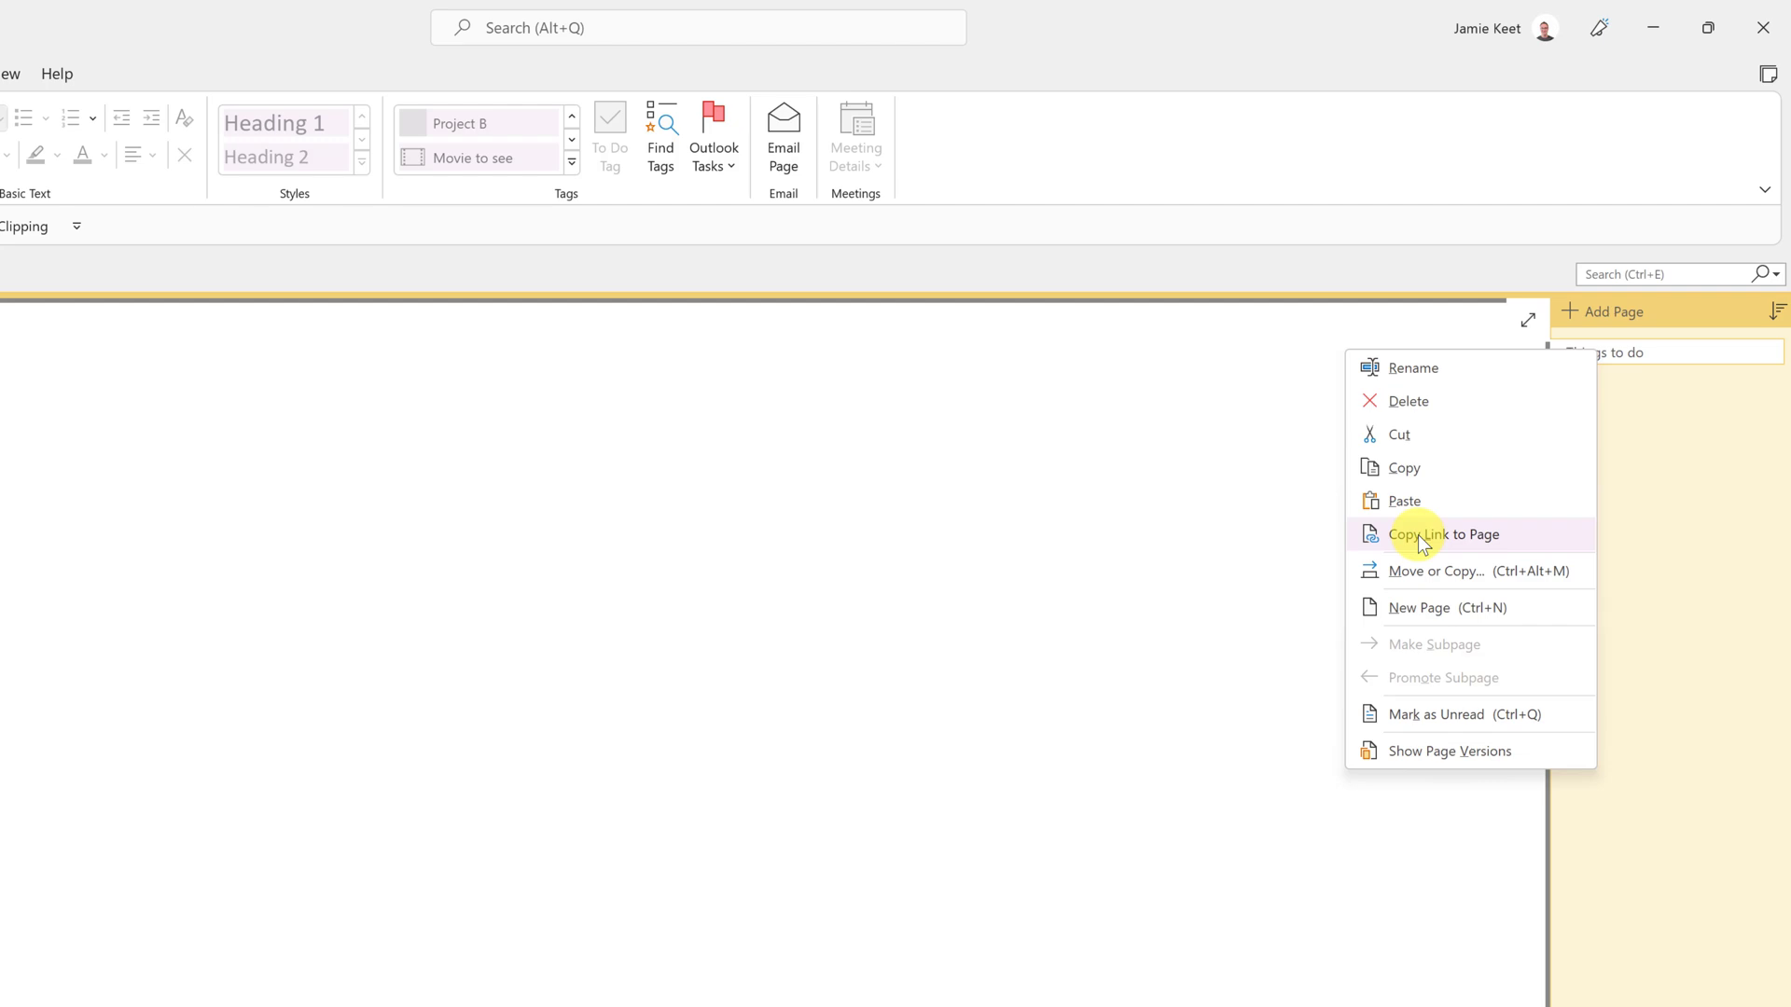
pyautogui.click(276, 463)
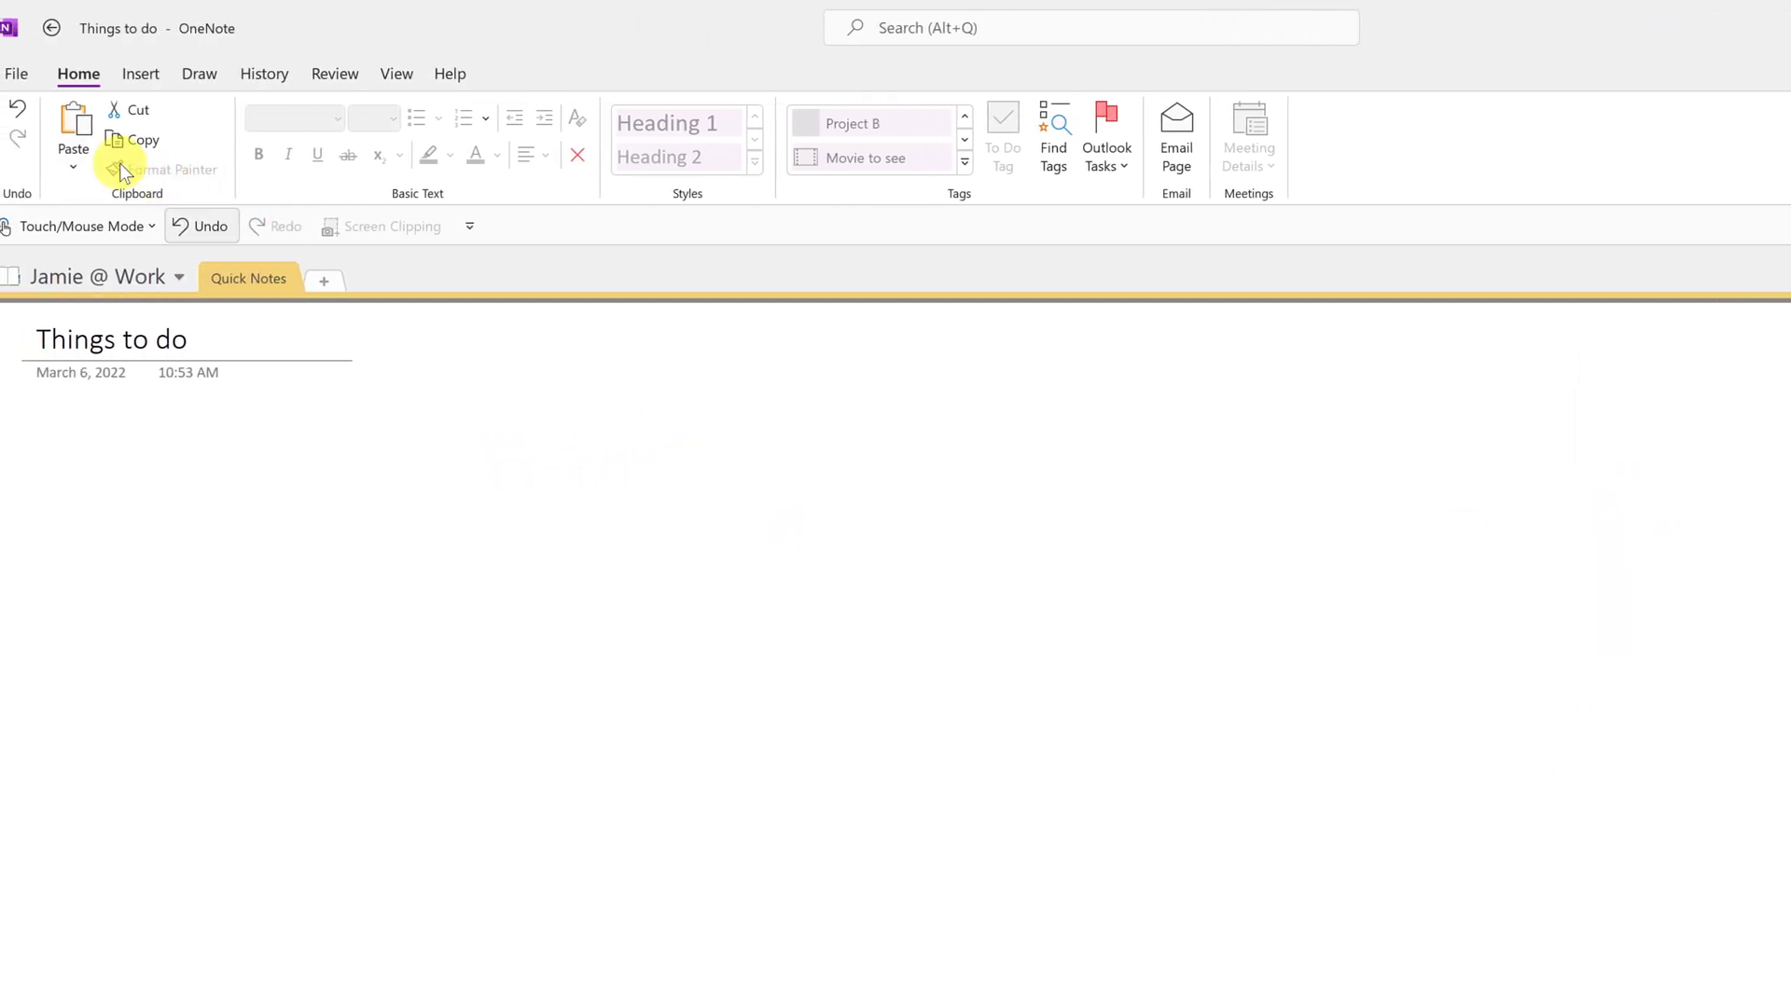
# - Open the notebook's sharing options and browse for a local folder to move it, then cancel
pyautogui.click(14, 73)
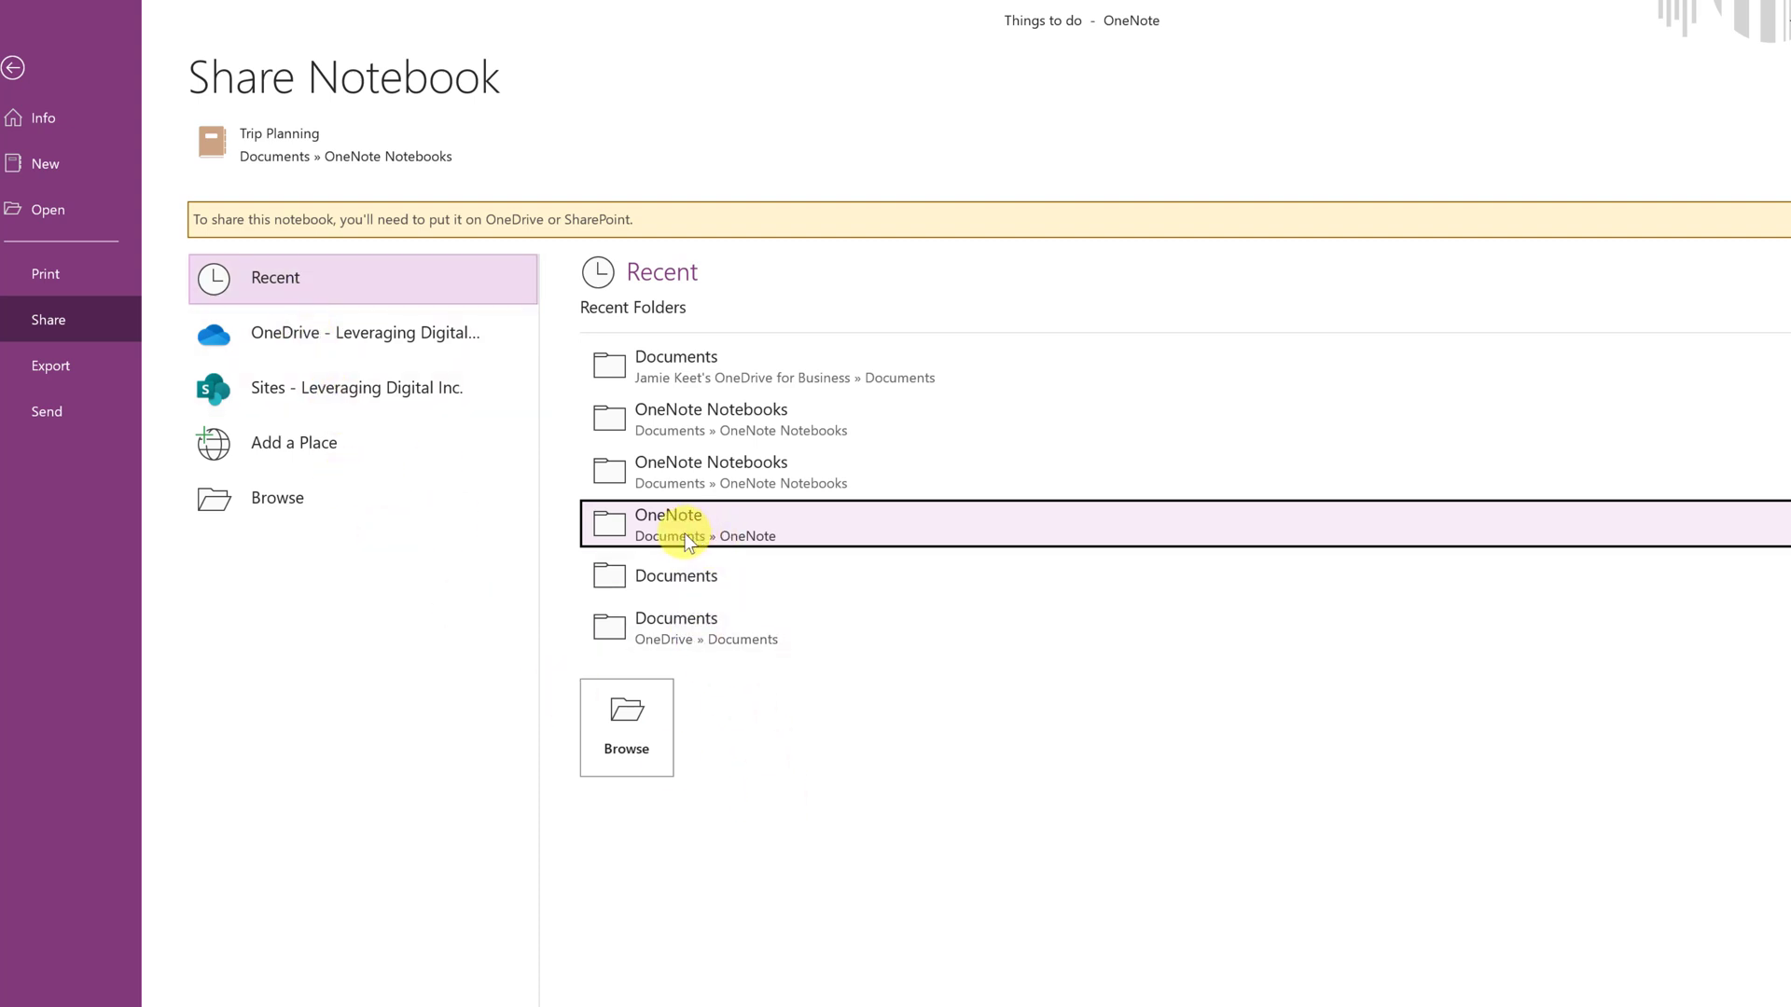
pyautogui.click(278, 502)
pyautogui.click(636, 416)
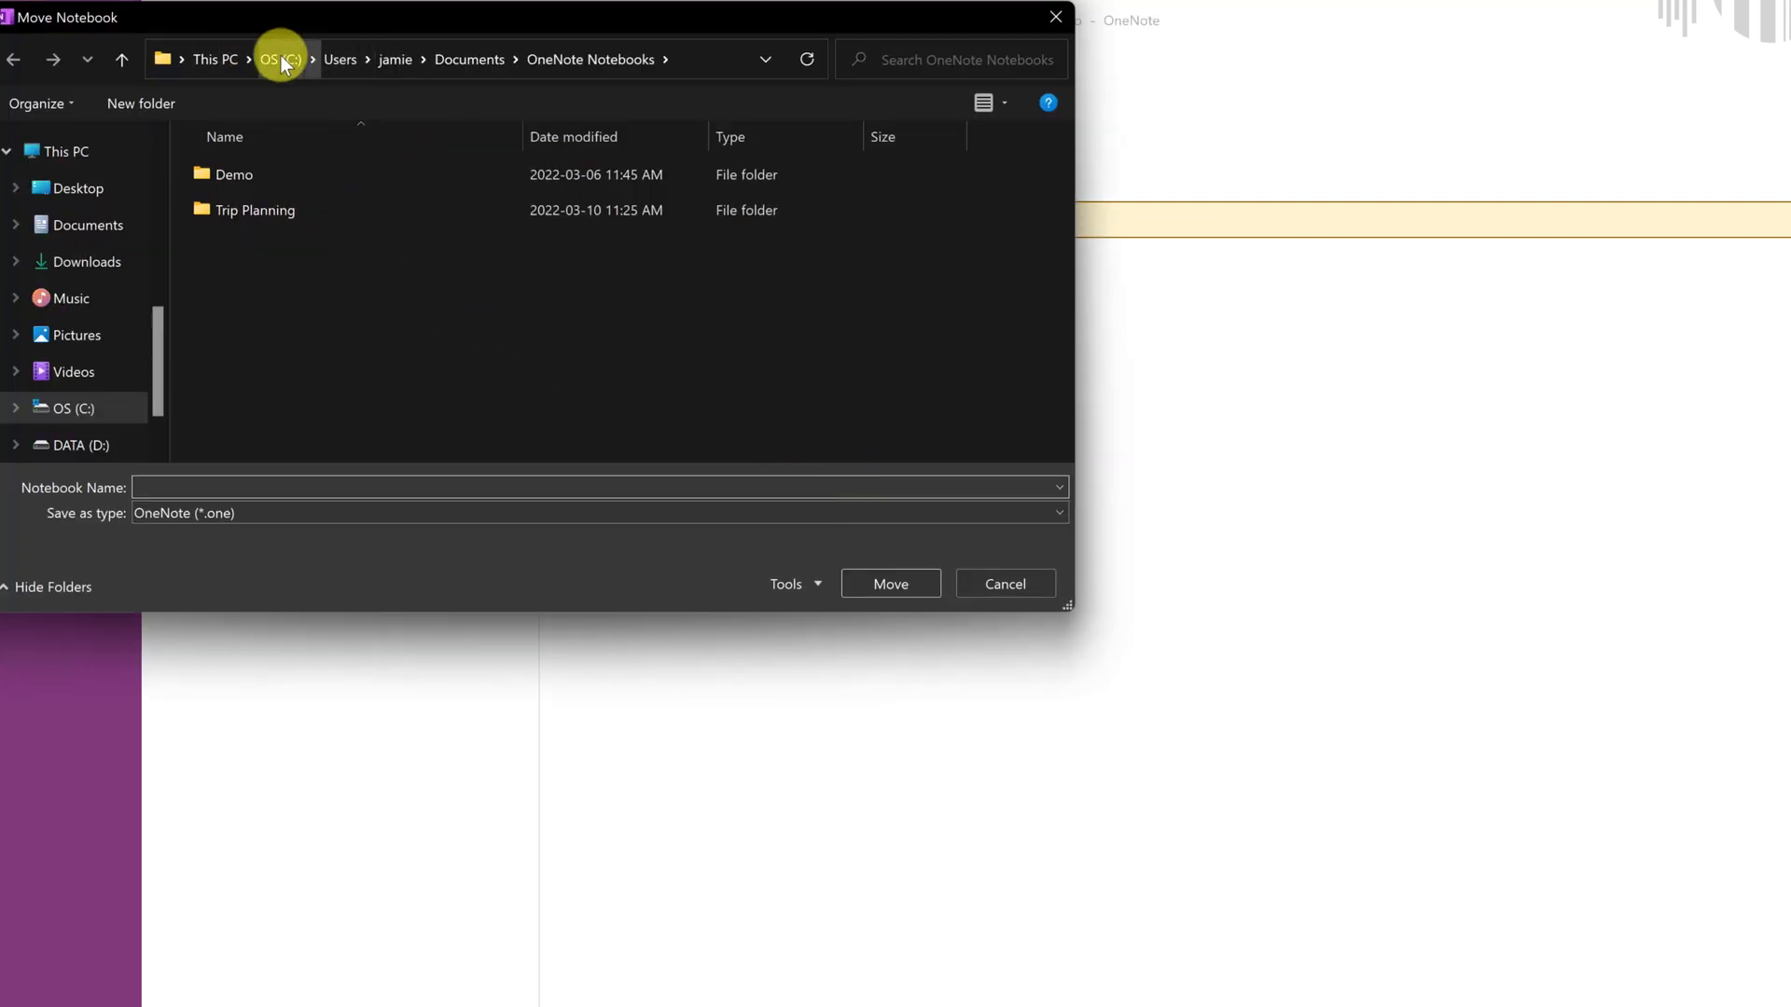
pyautogui.click(1030, 583)
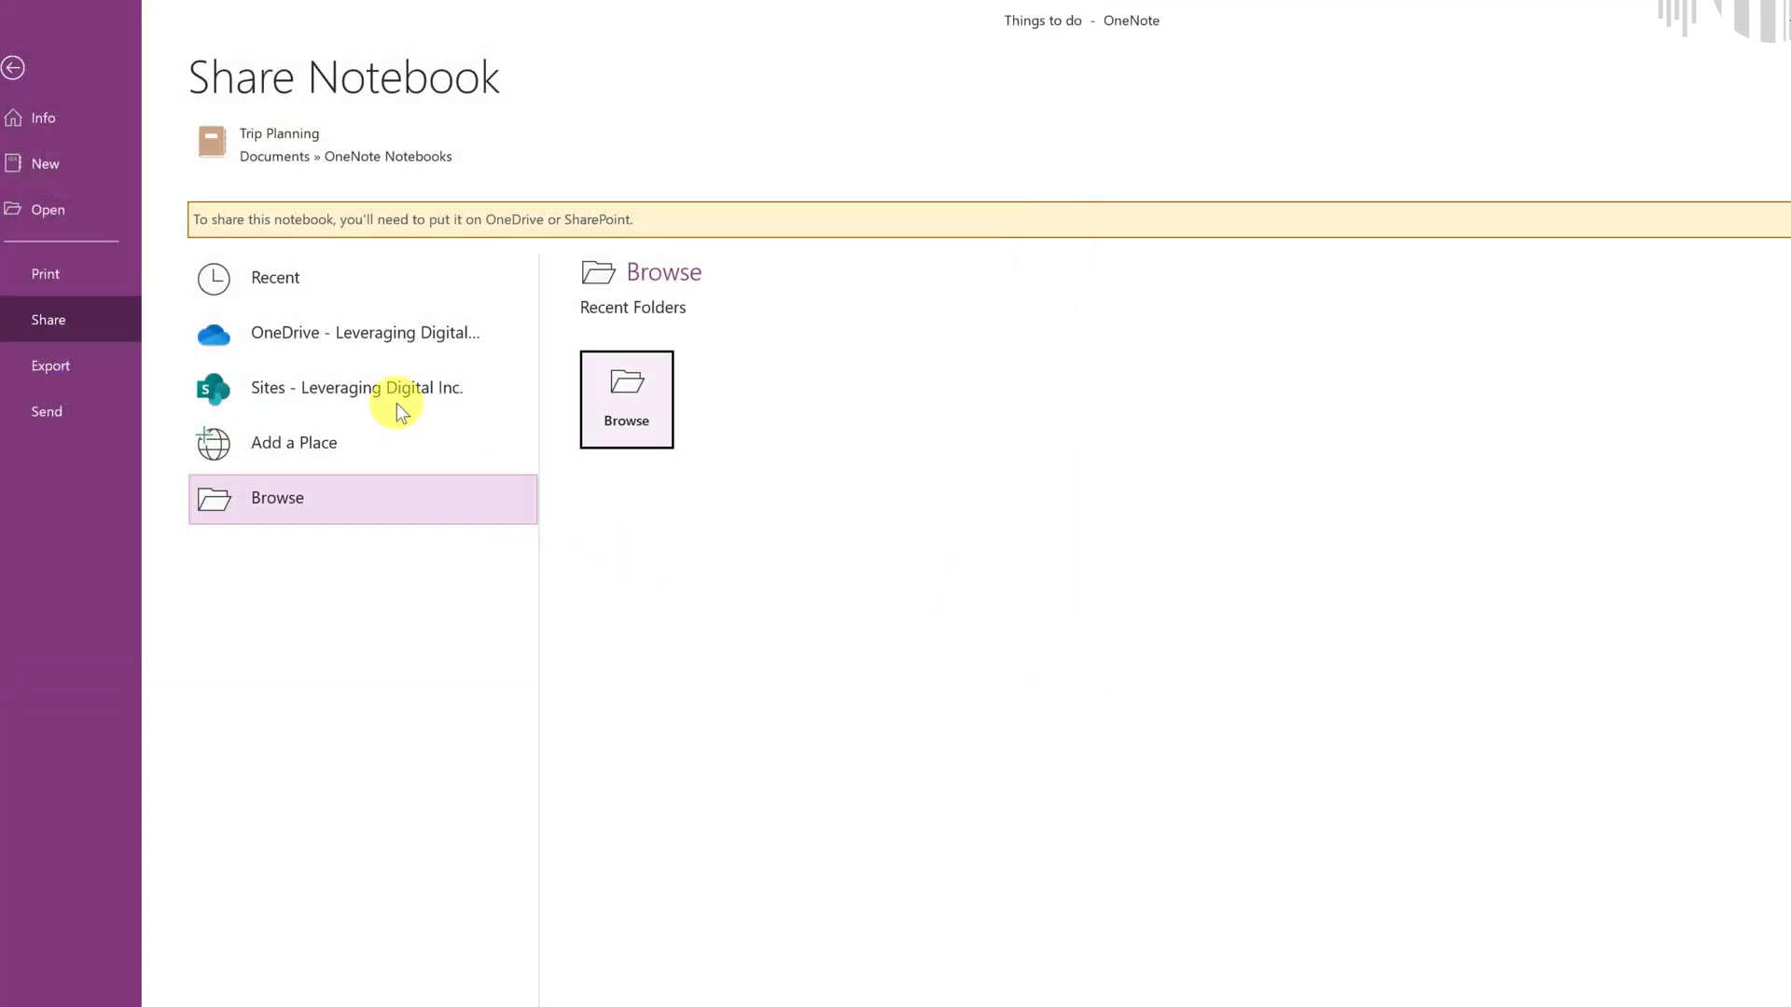
# - Browse OneDrive Documents as a destination for the notebook, then cancel the move
pyautogui.click(339, 340)
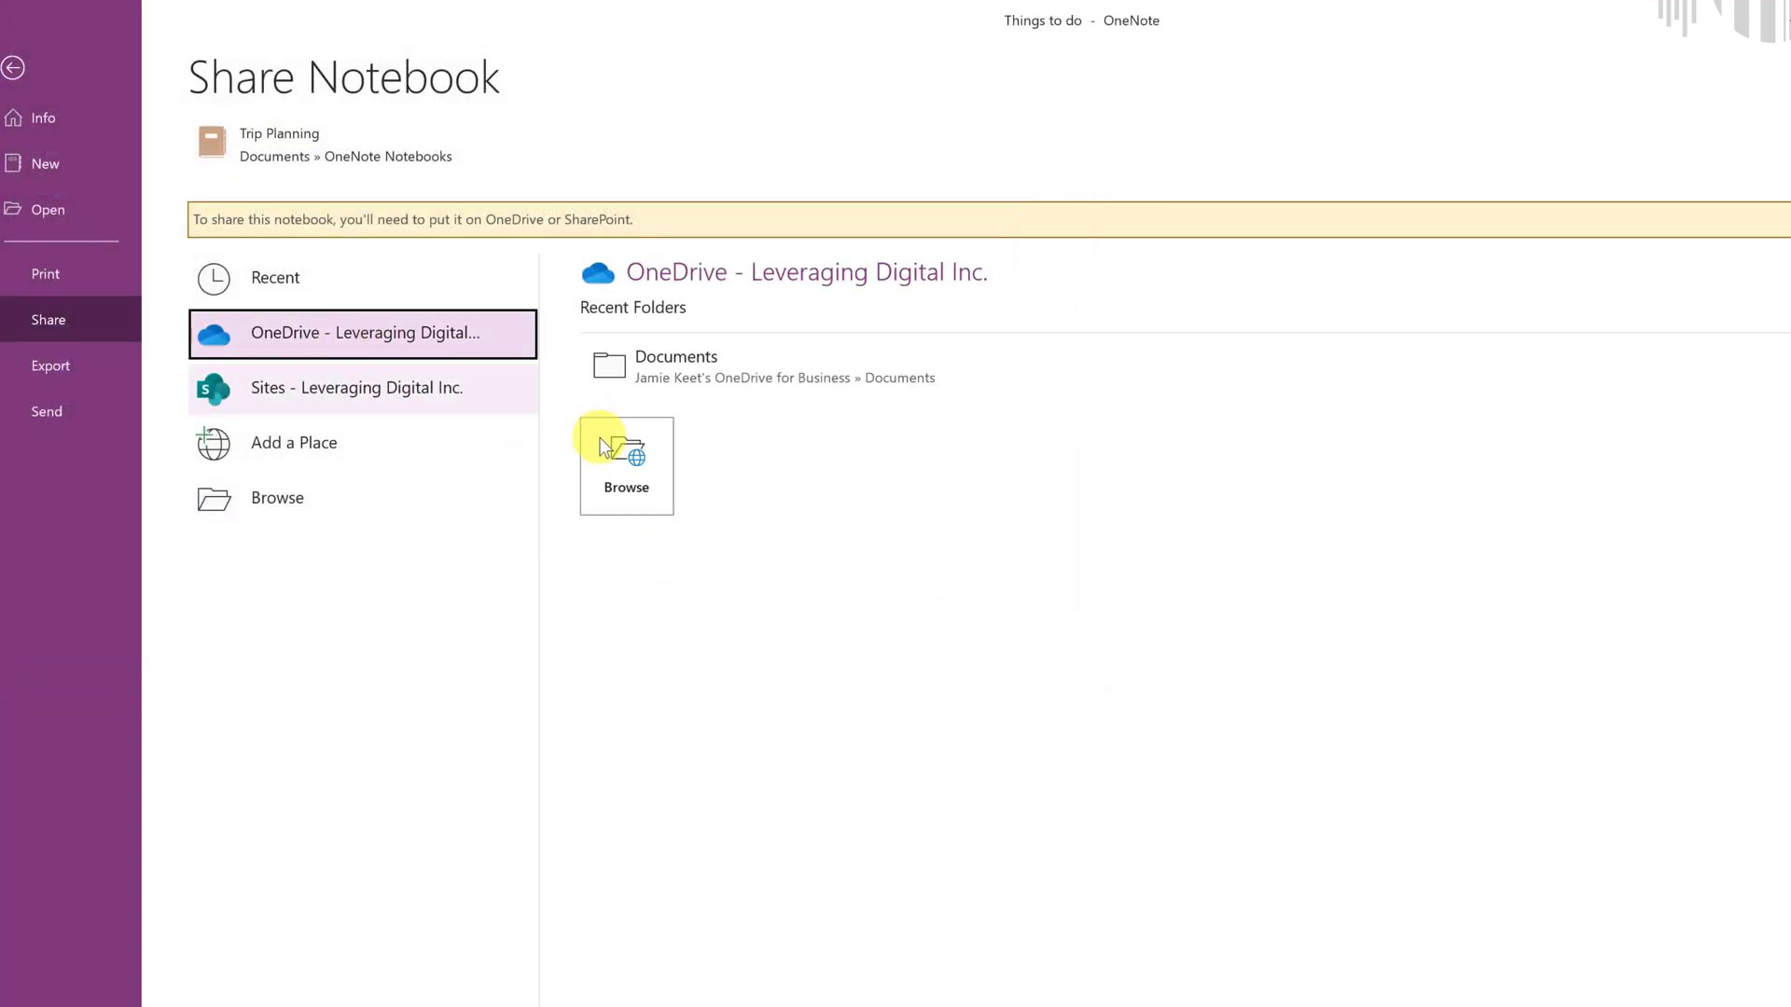
pyautogui.click(629, 473)
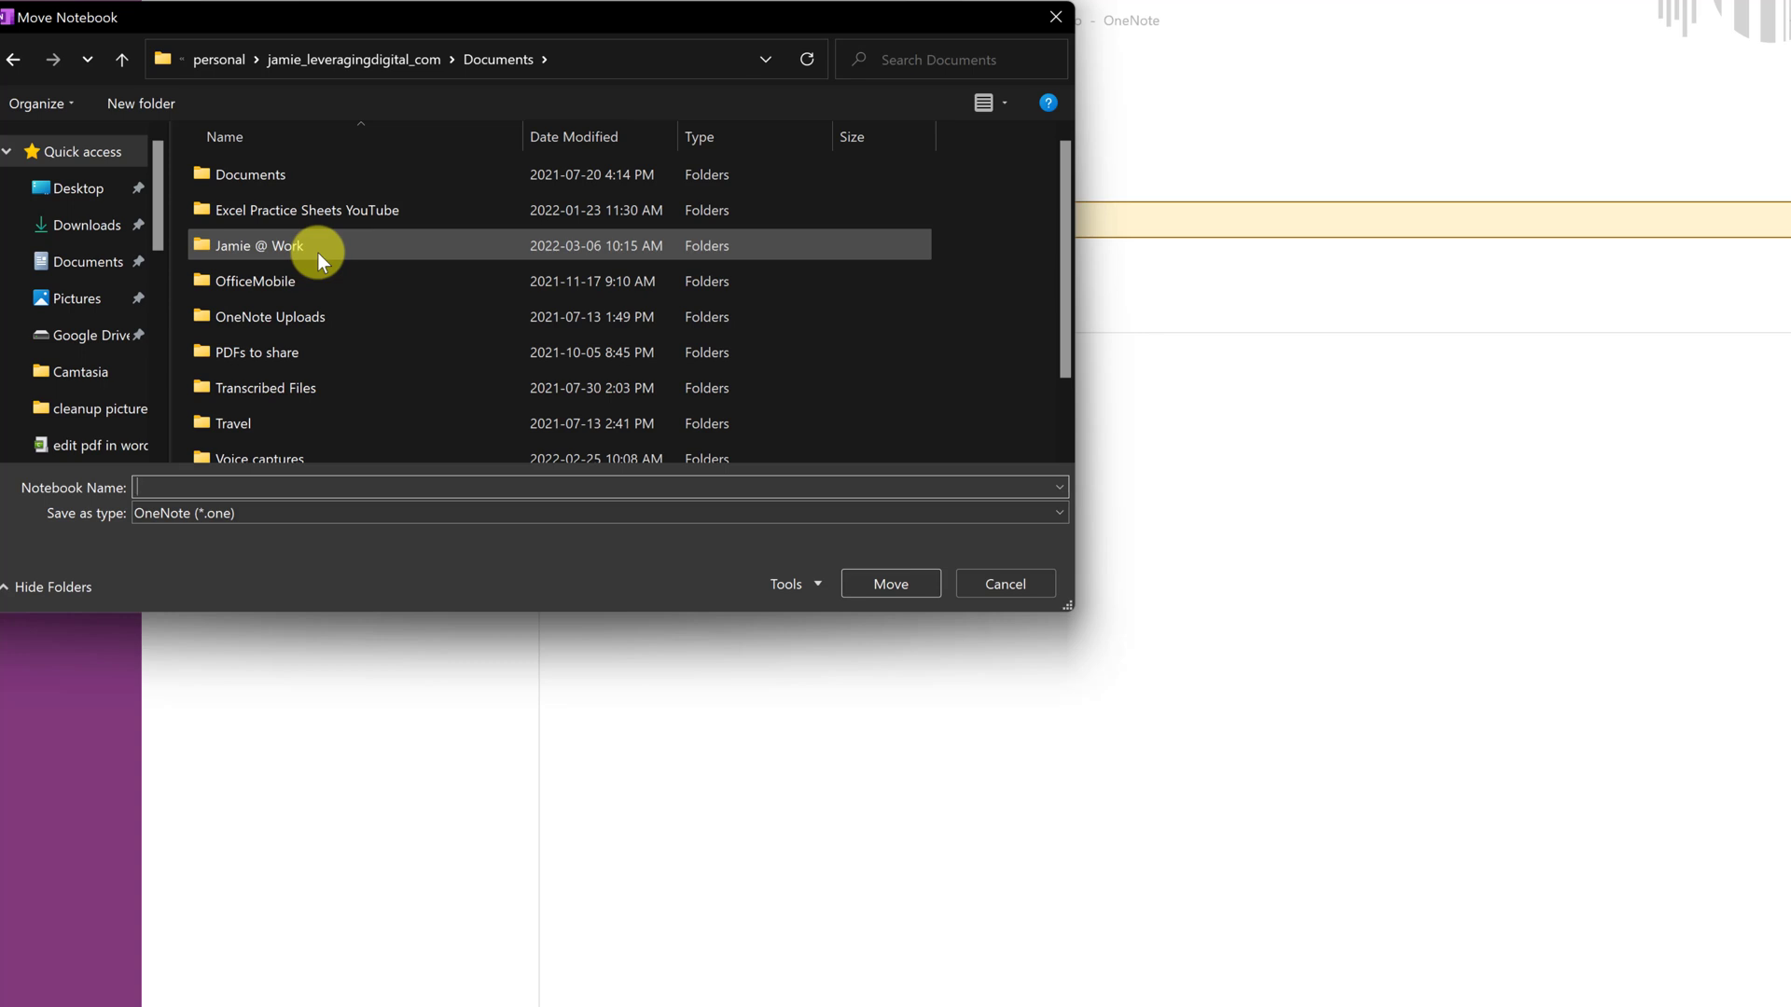
pyautogui.click(1012, 588)
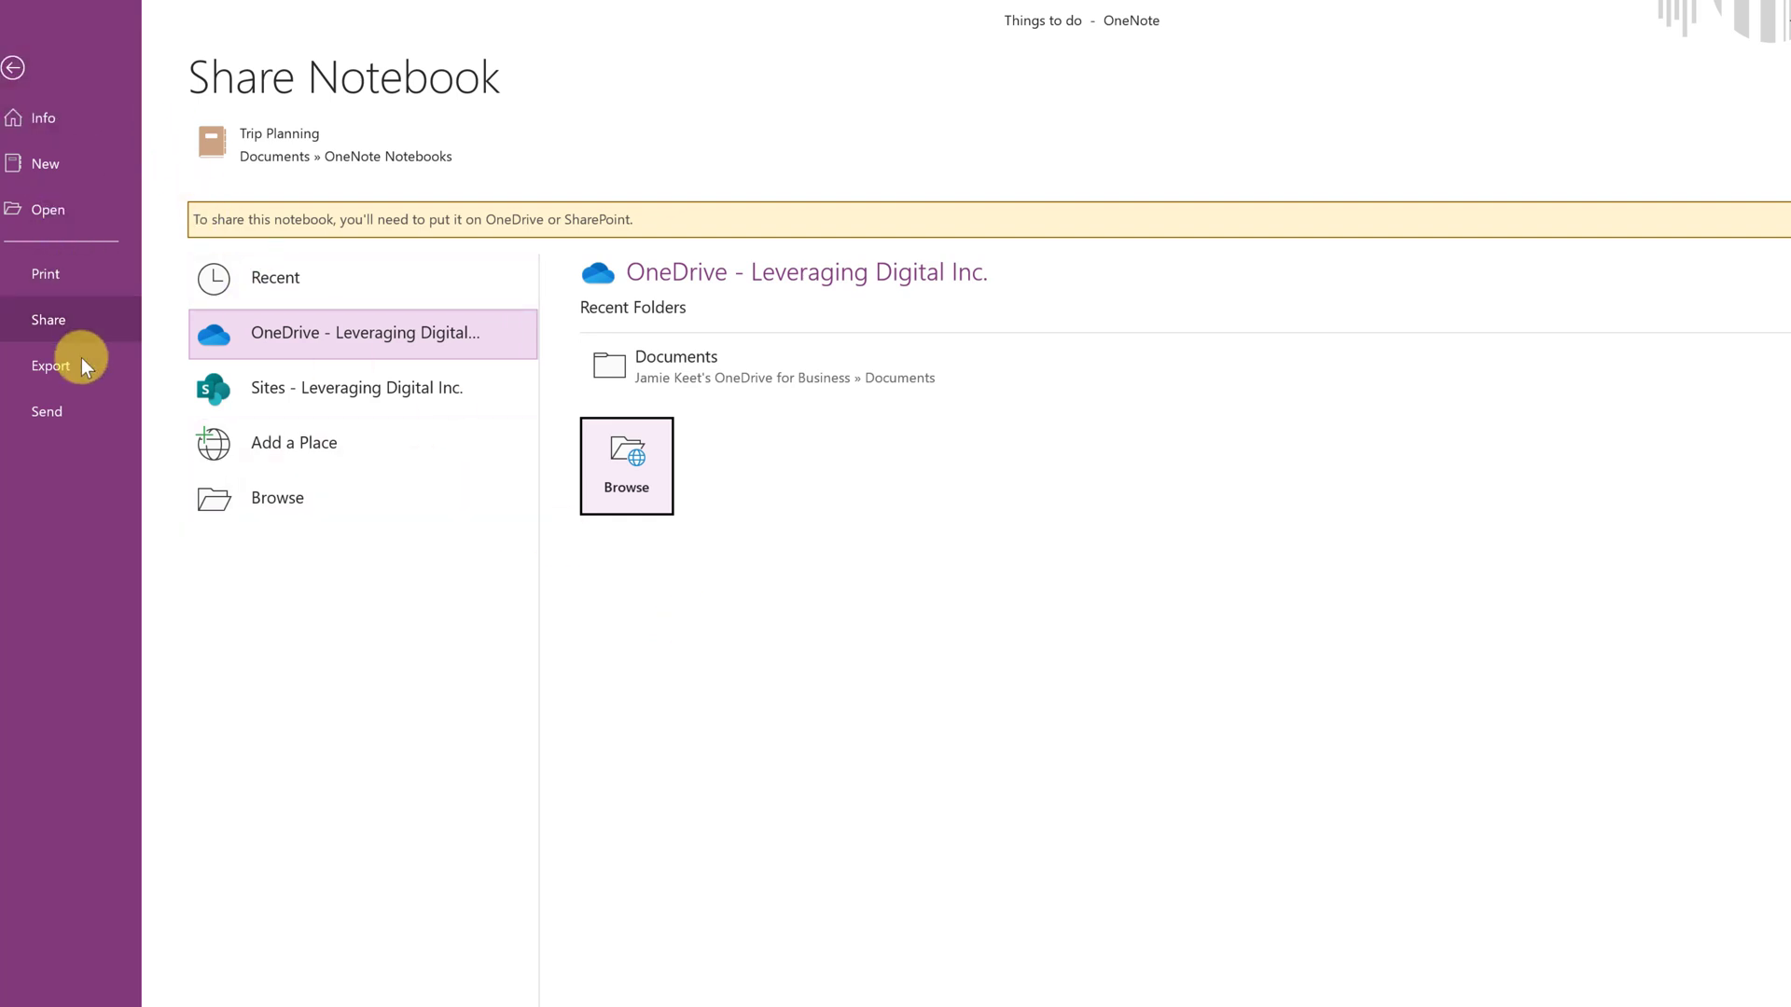
# - Set up an export of the whole Notebook in OneNote Package (*.onepkg) format
pyautogui.click(39, 116)
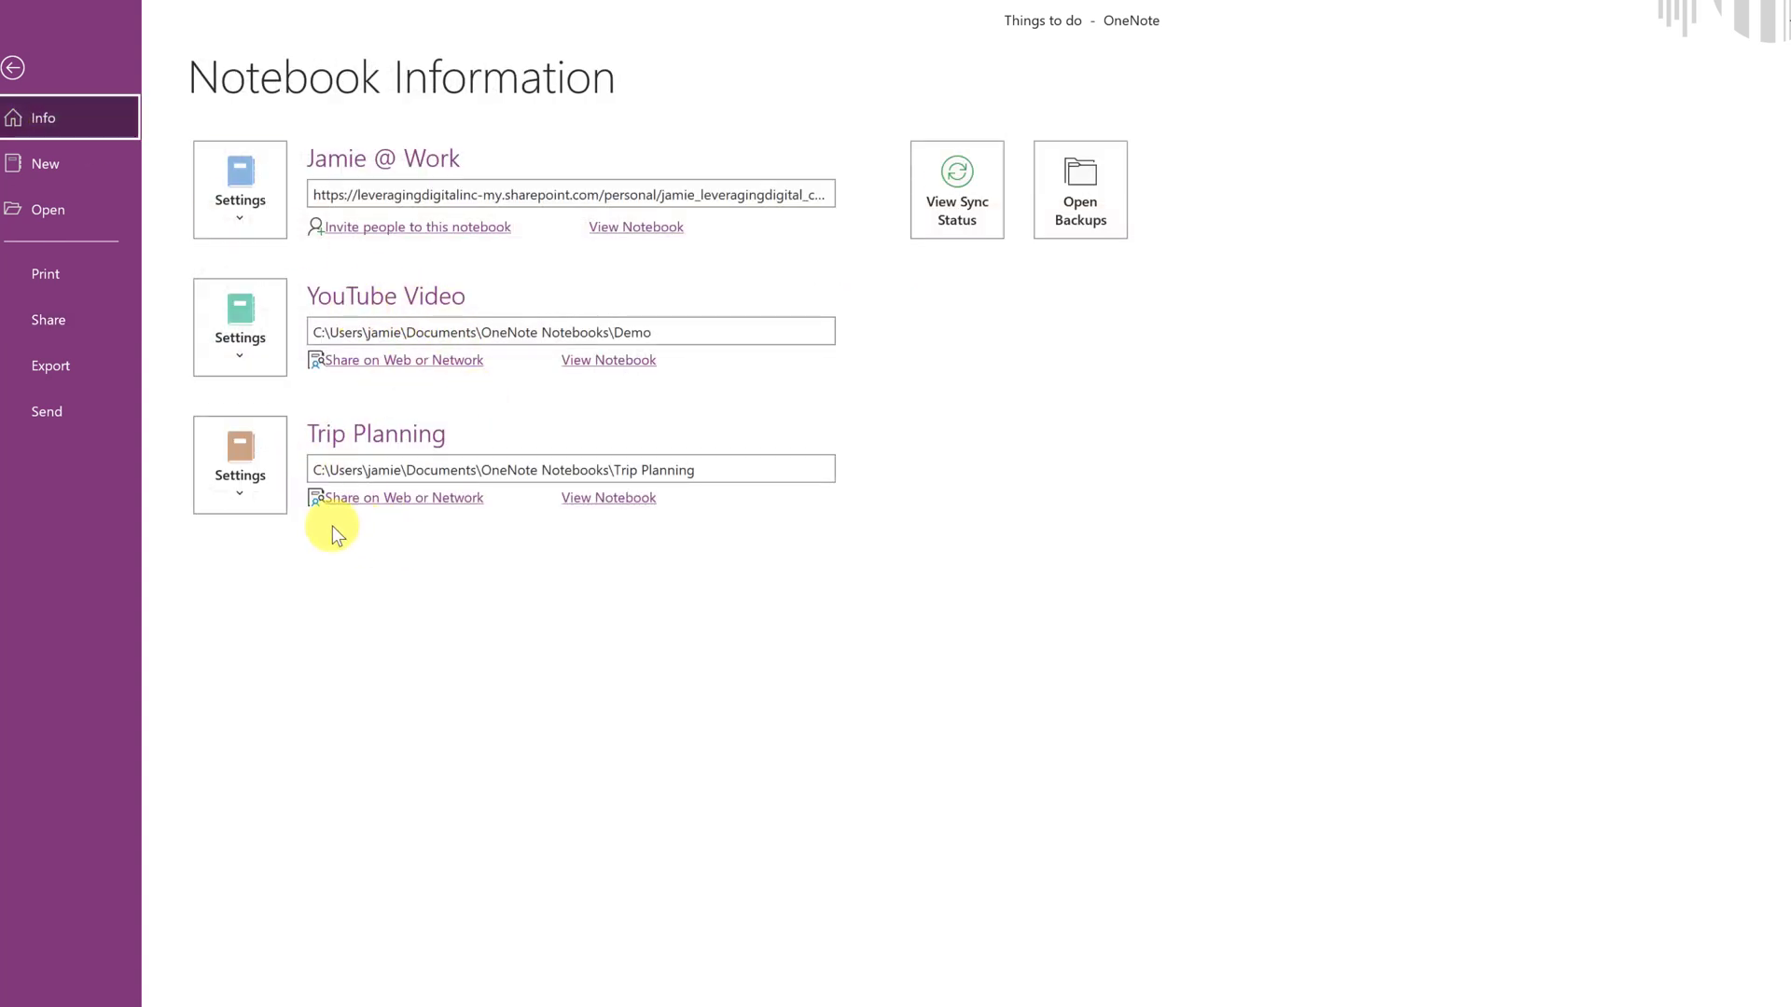
pyautogui.click(37, 375)
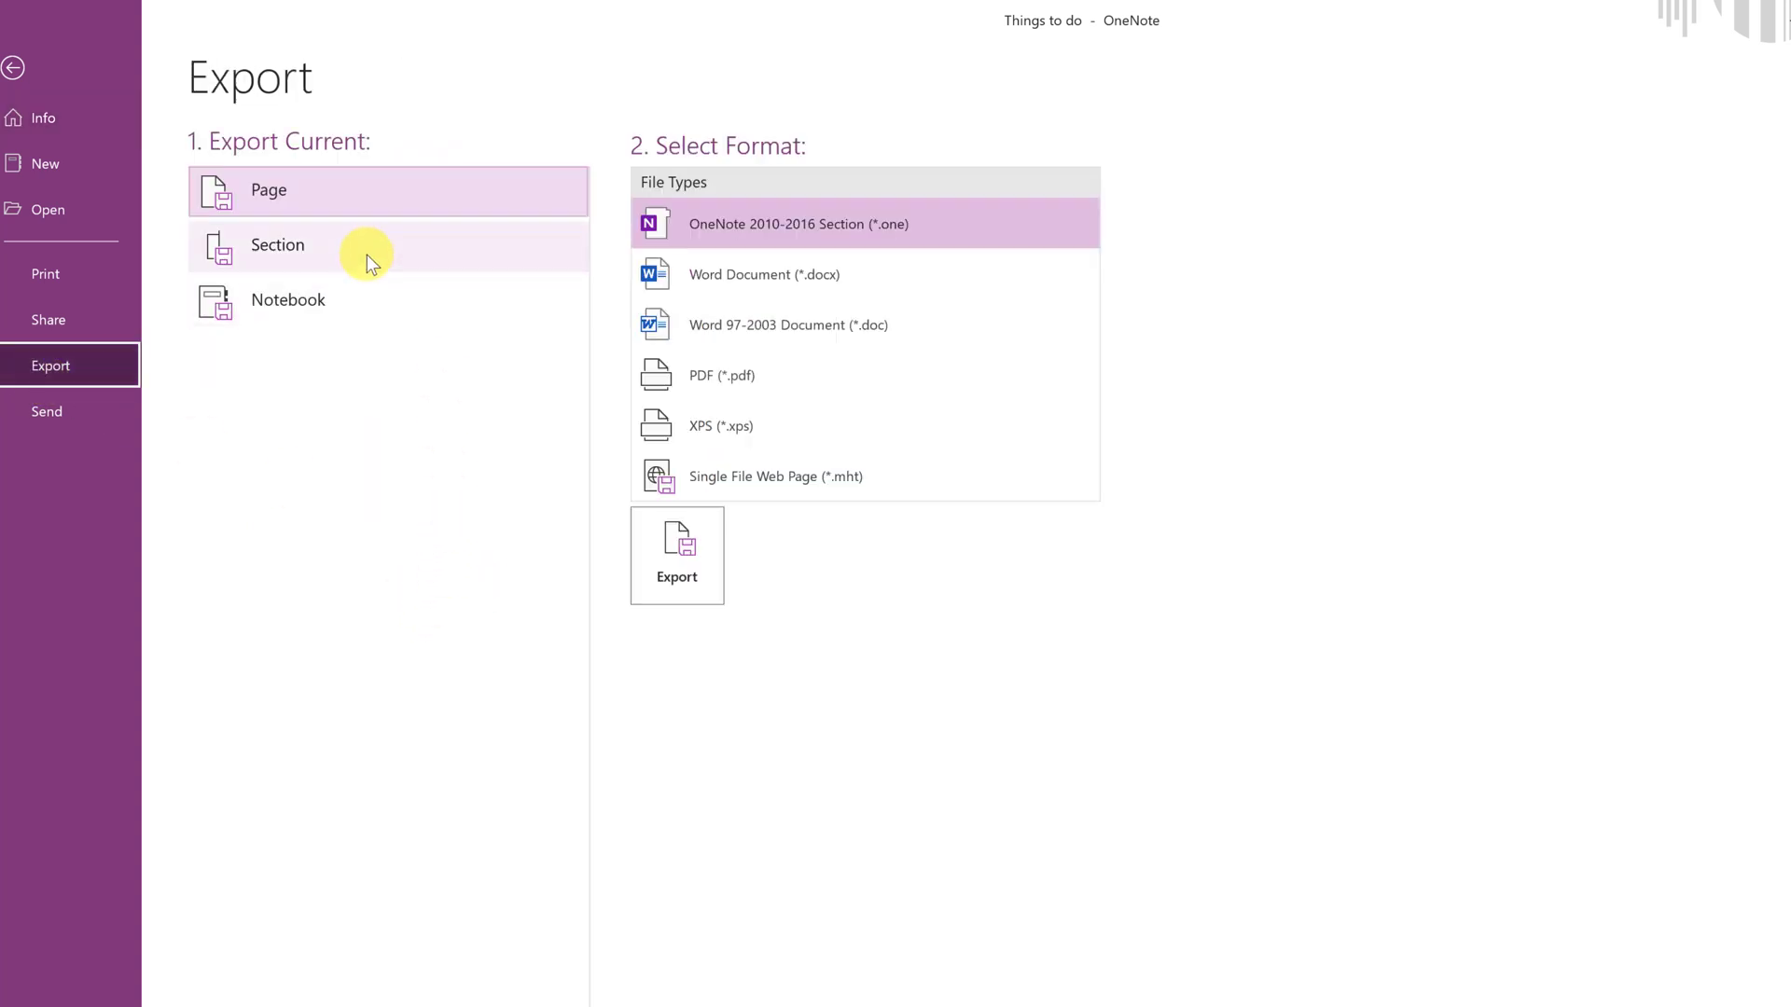
pyautogui.click(406, 199)
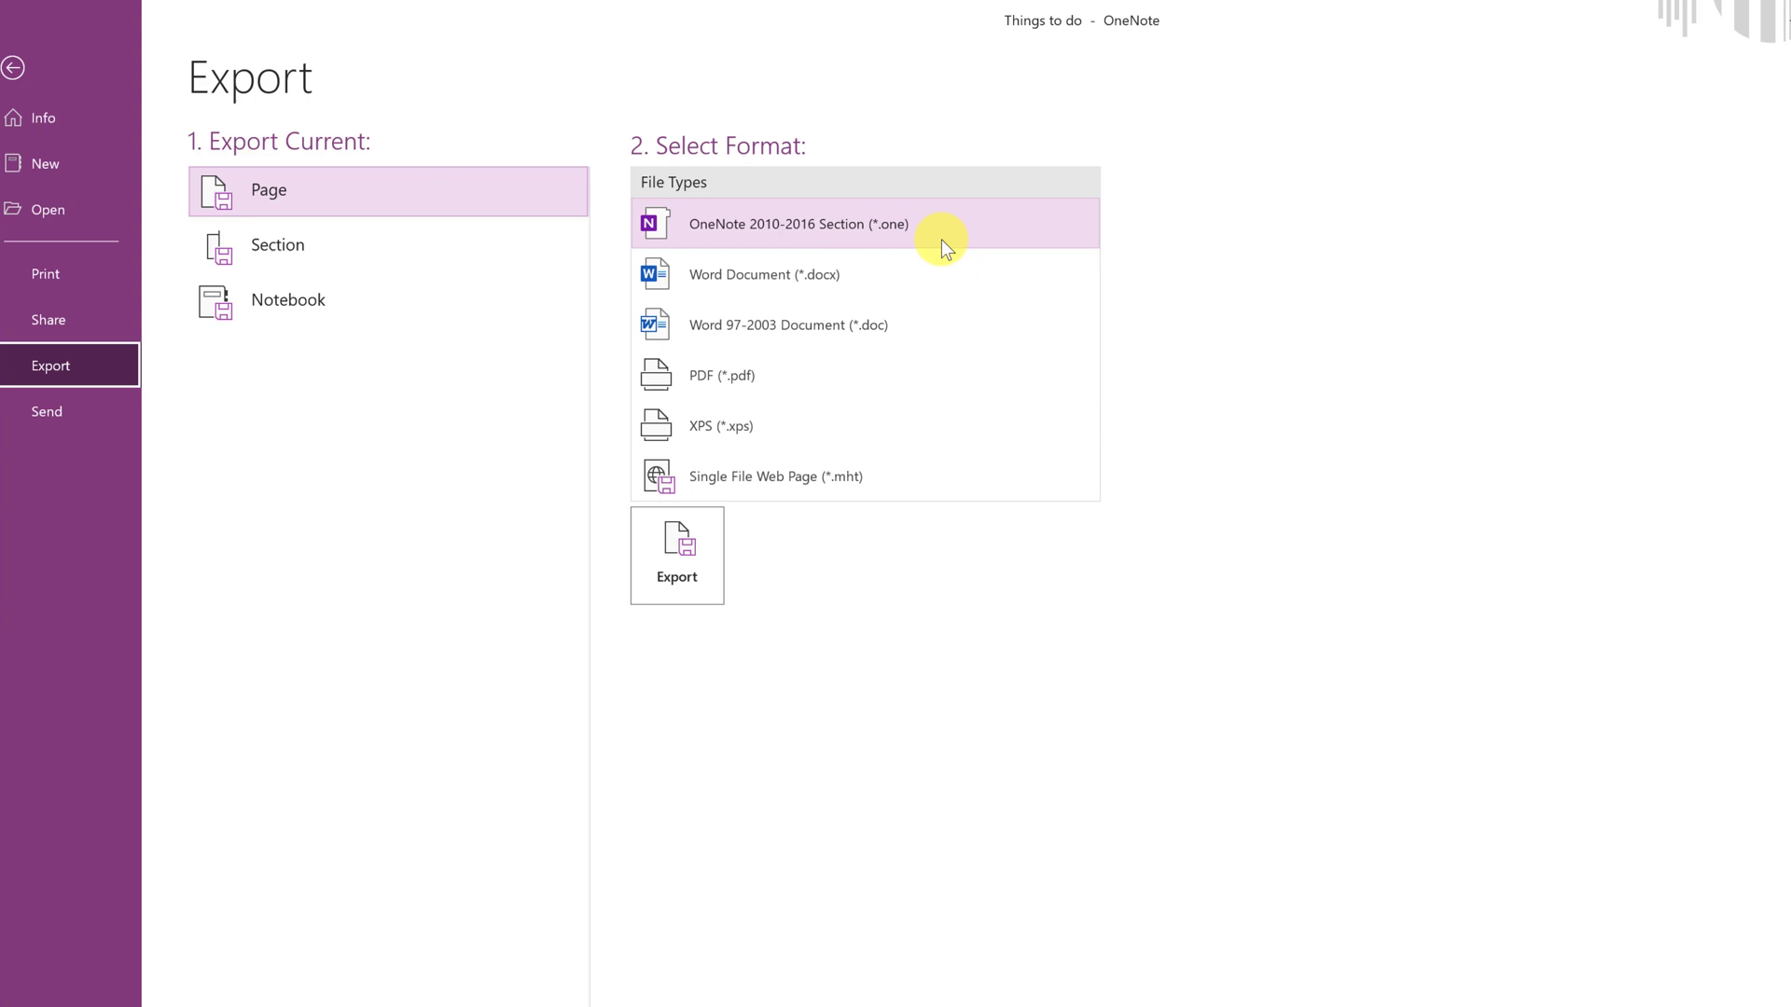
pyautogui.click(301, 248)
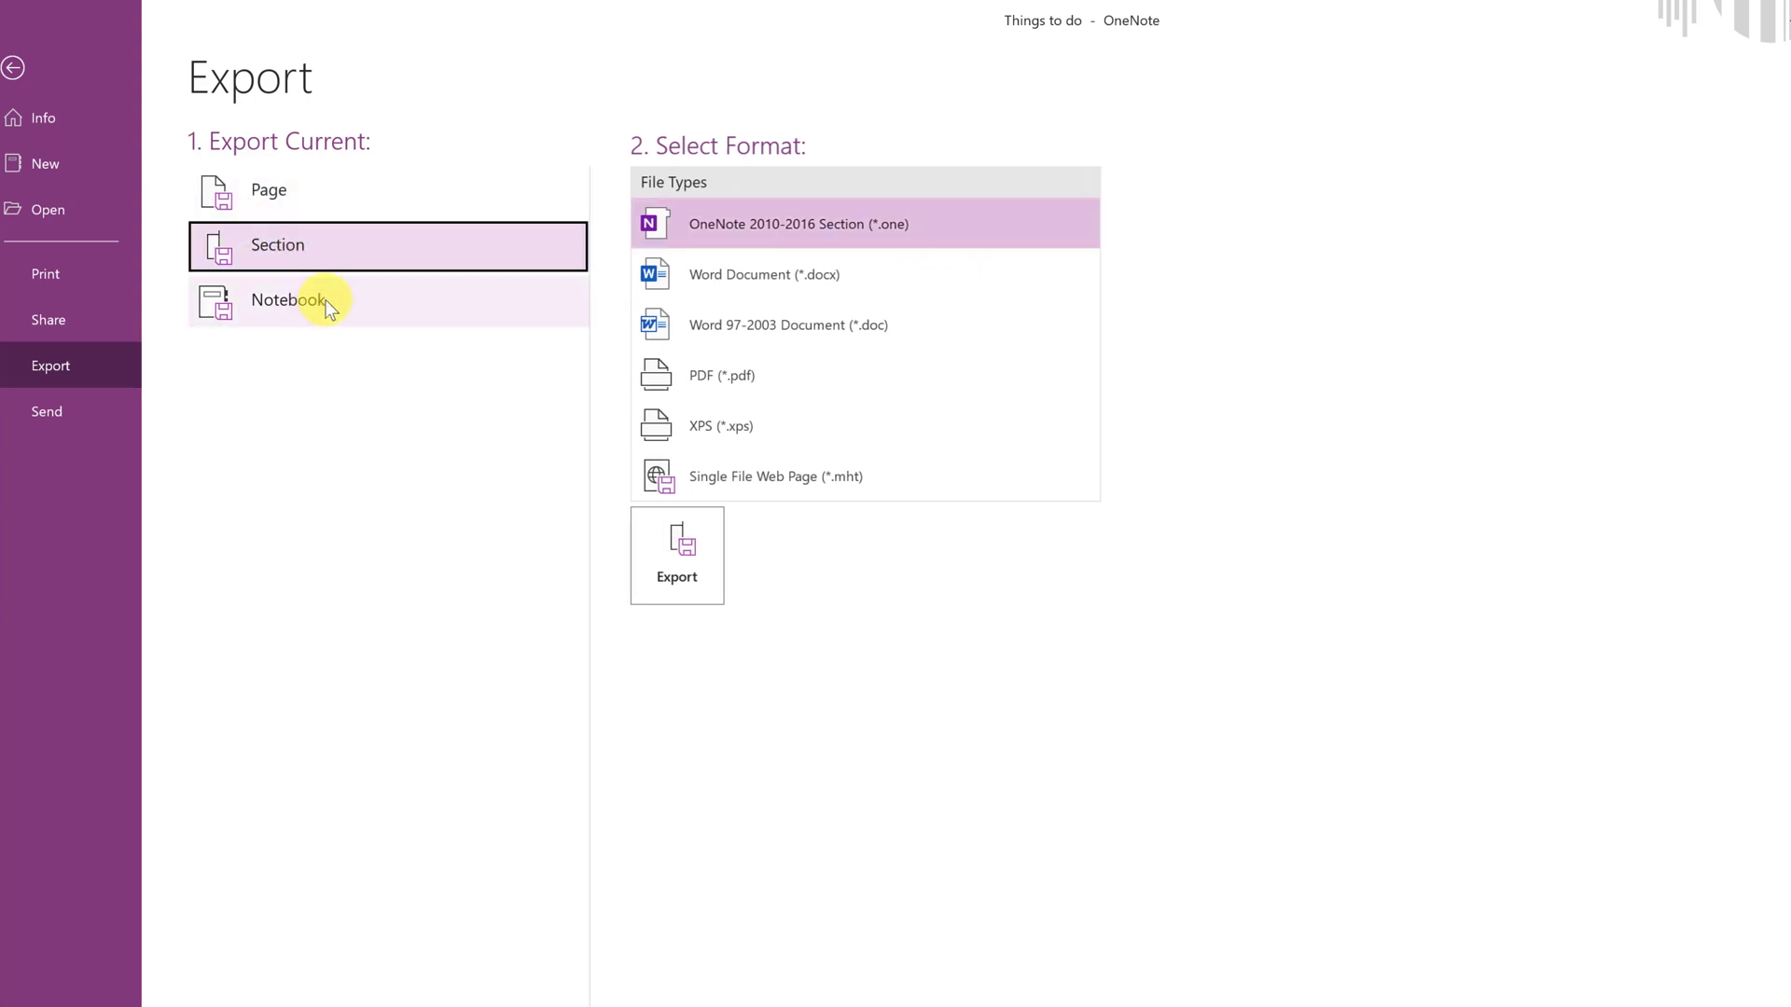
pyautogui.click(329, 300)
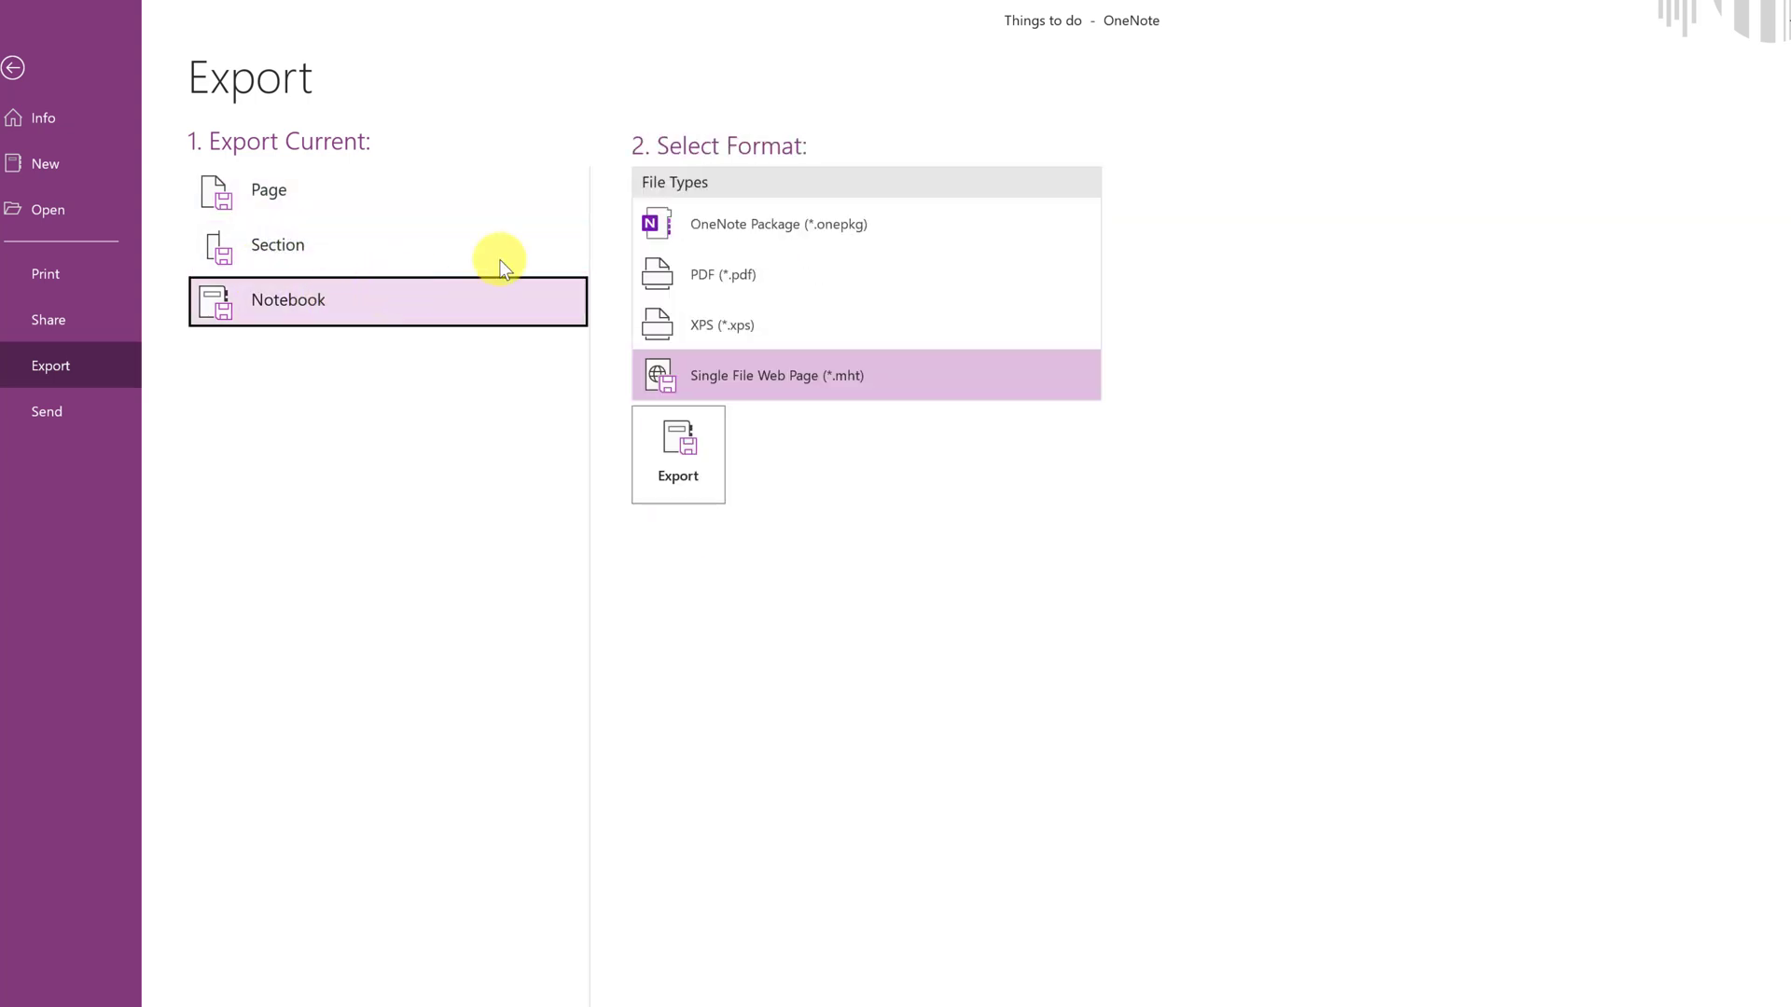
pyautogui.click(728, 226)
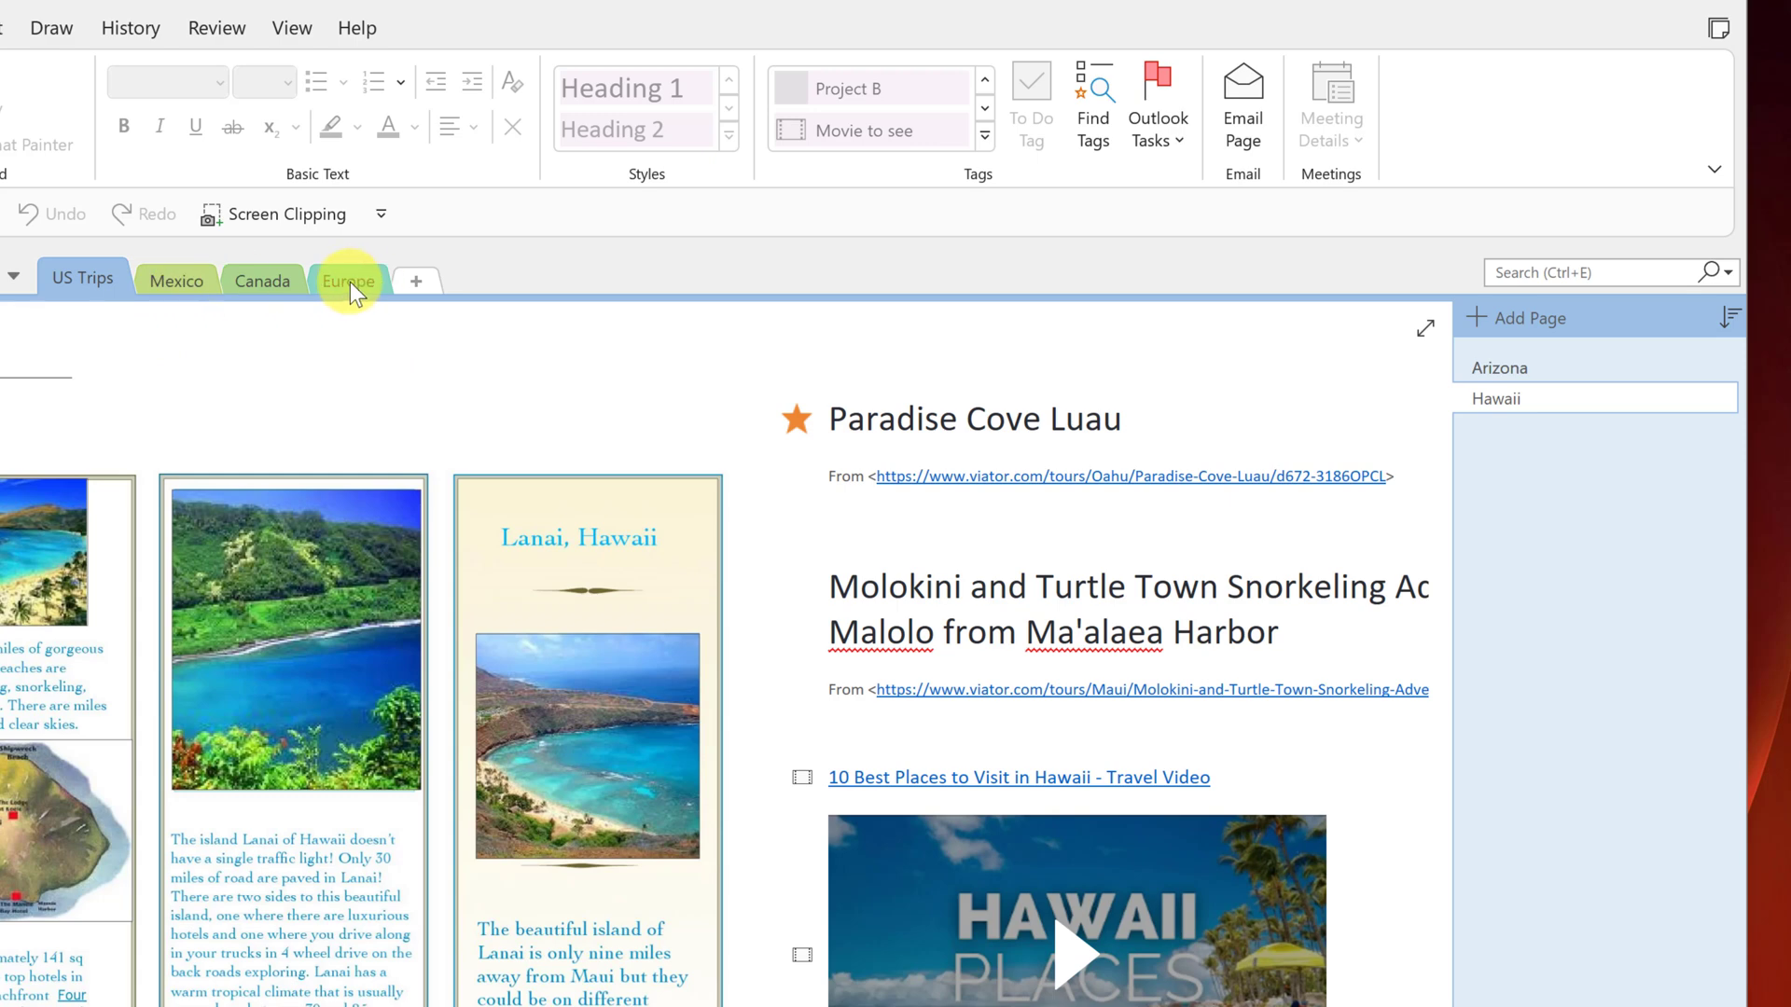
# - Set and confirm a password on the US Trips section, keeping its existing backups
pyautogui.rightClick(86, 278)
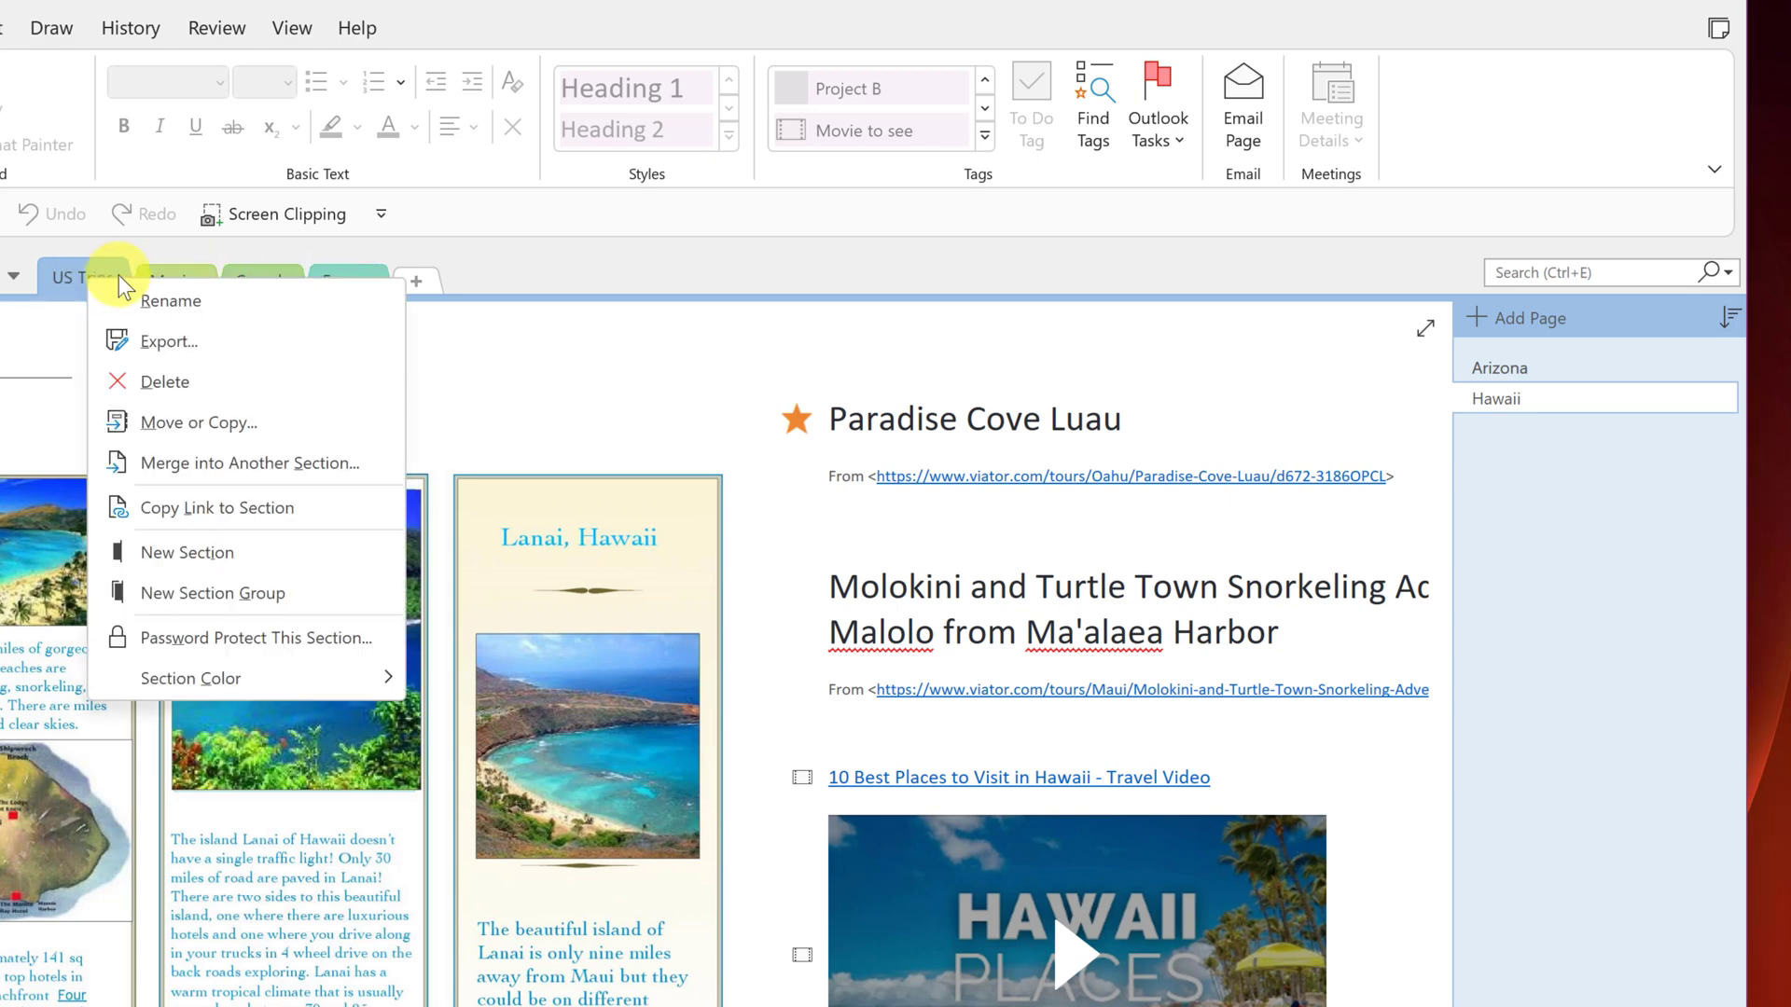
pyautogui.click(302, 646)
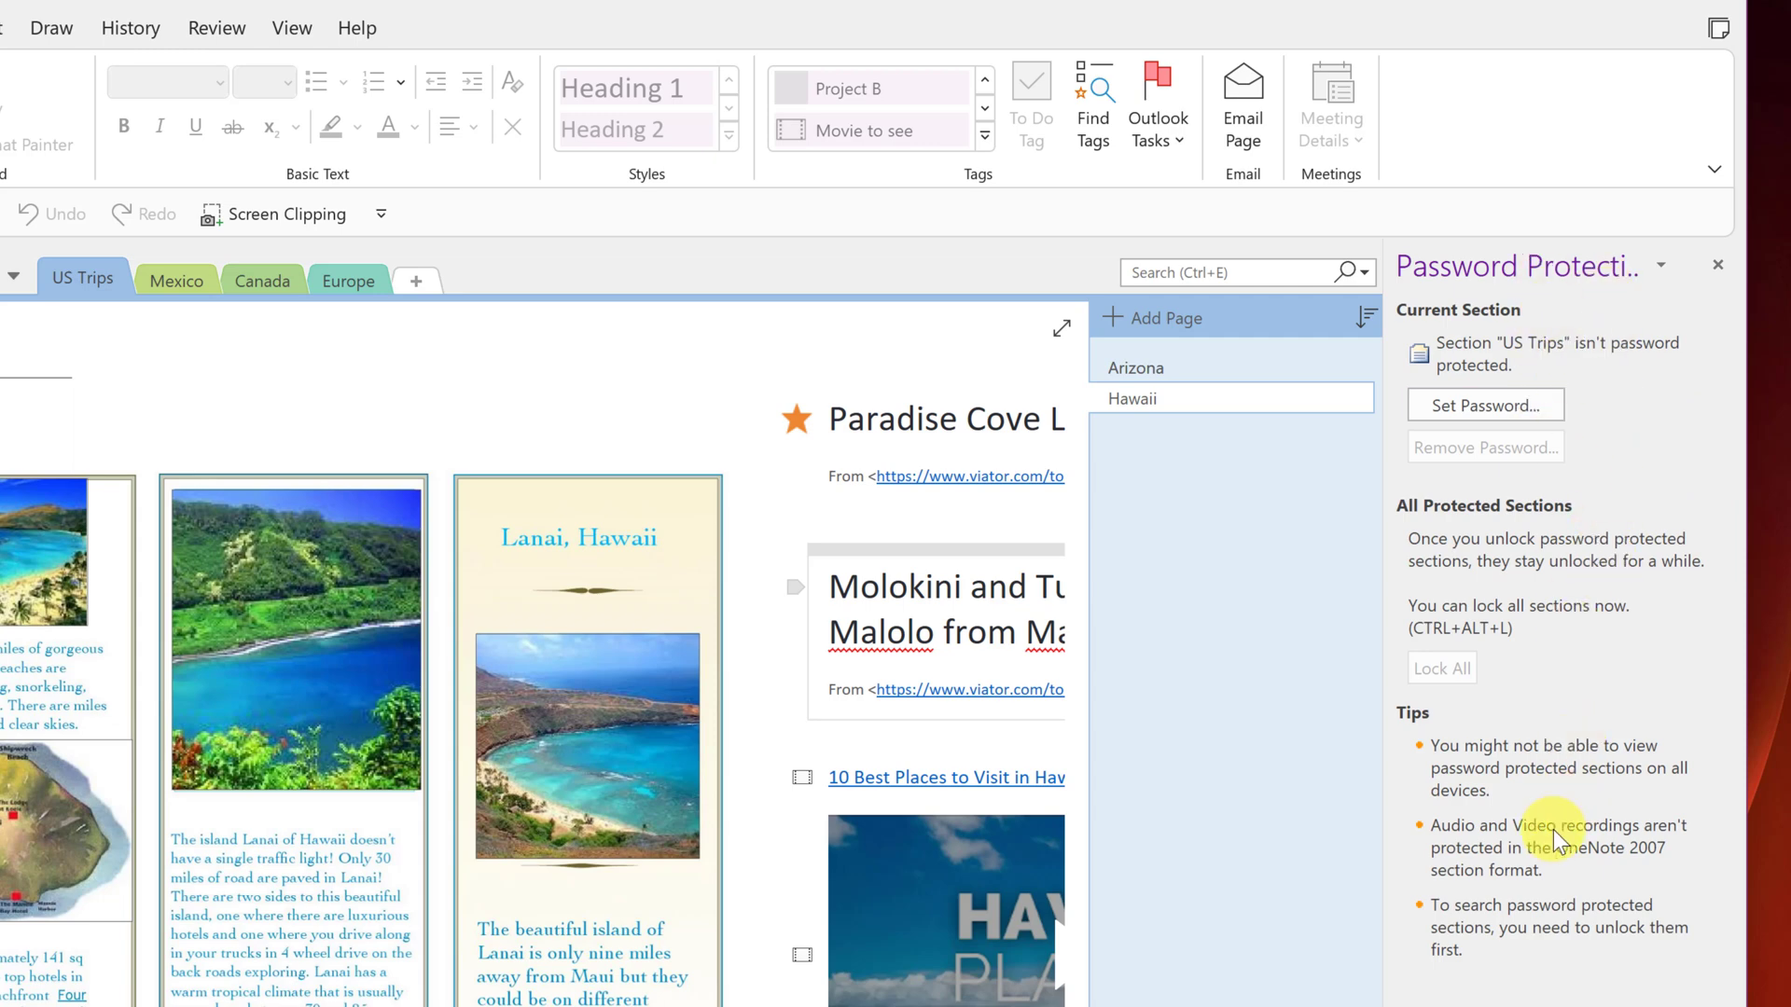
pyautogui.click(1468, 406)
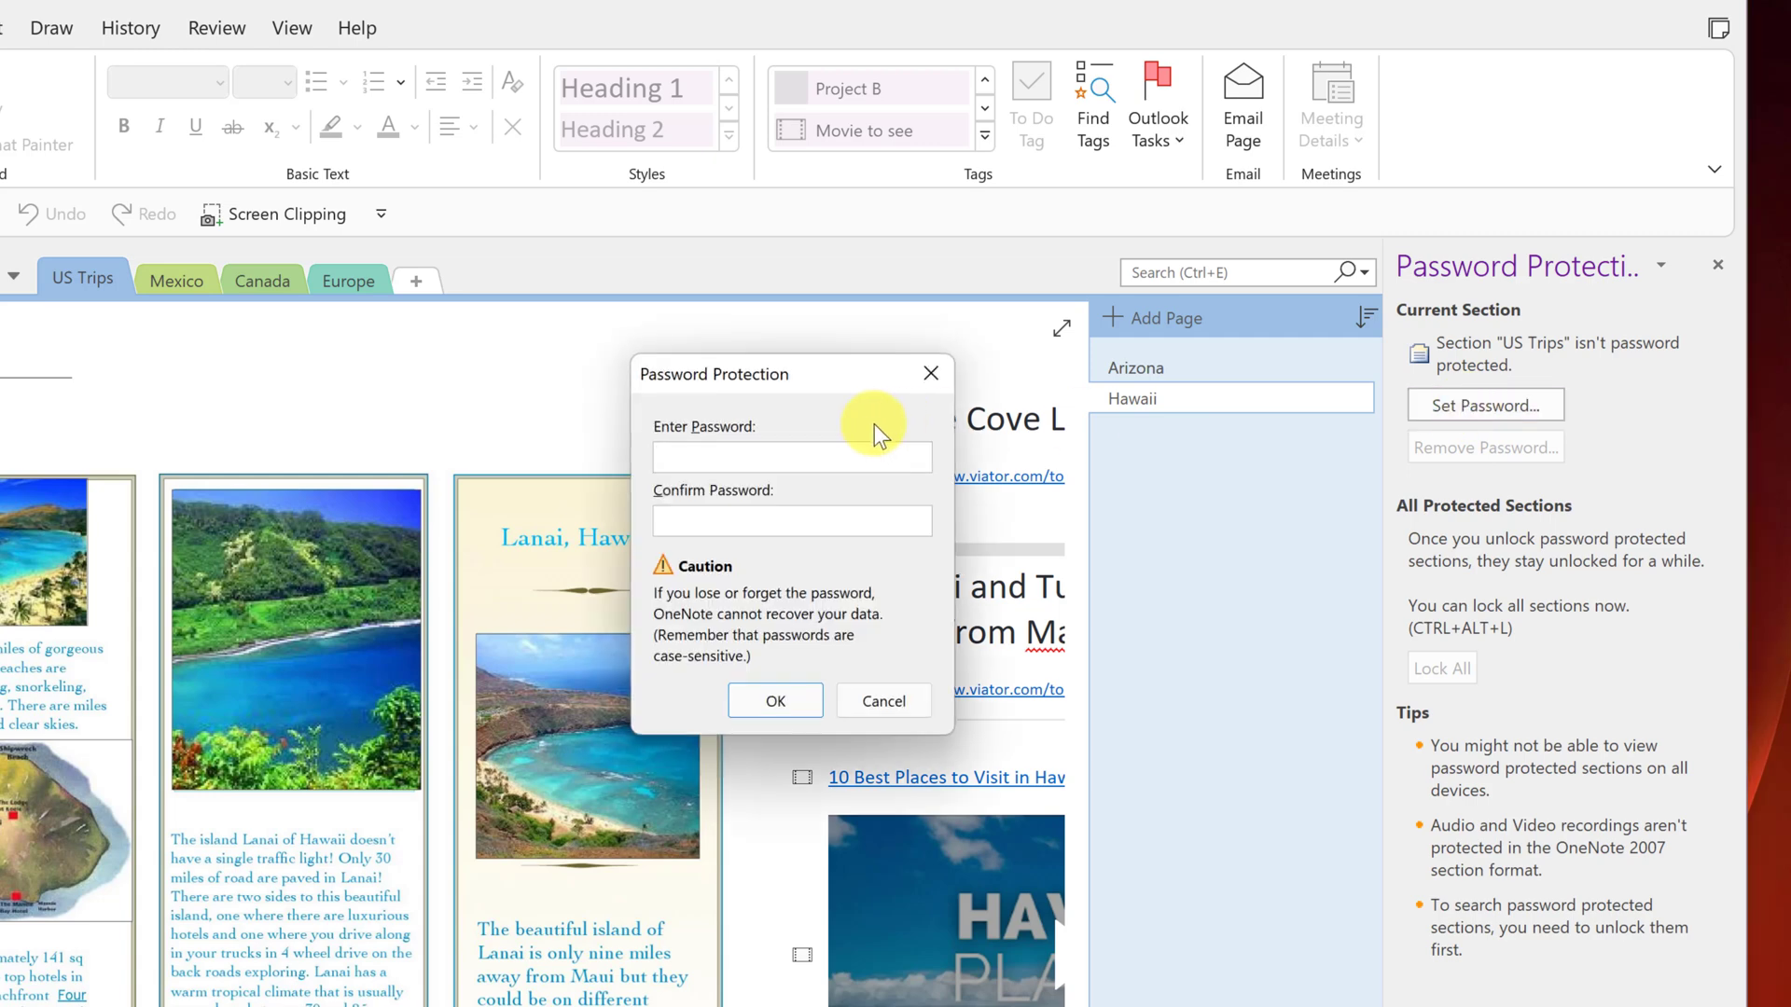
pyautogui.write('123')
pyautogui.click(750, 526)
pyautogui.write('123')
pyautogui.click(779, 701)
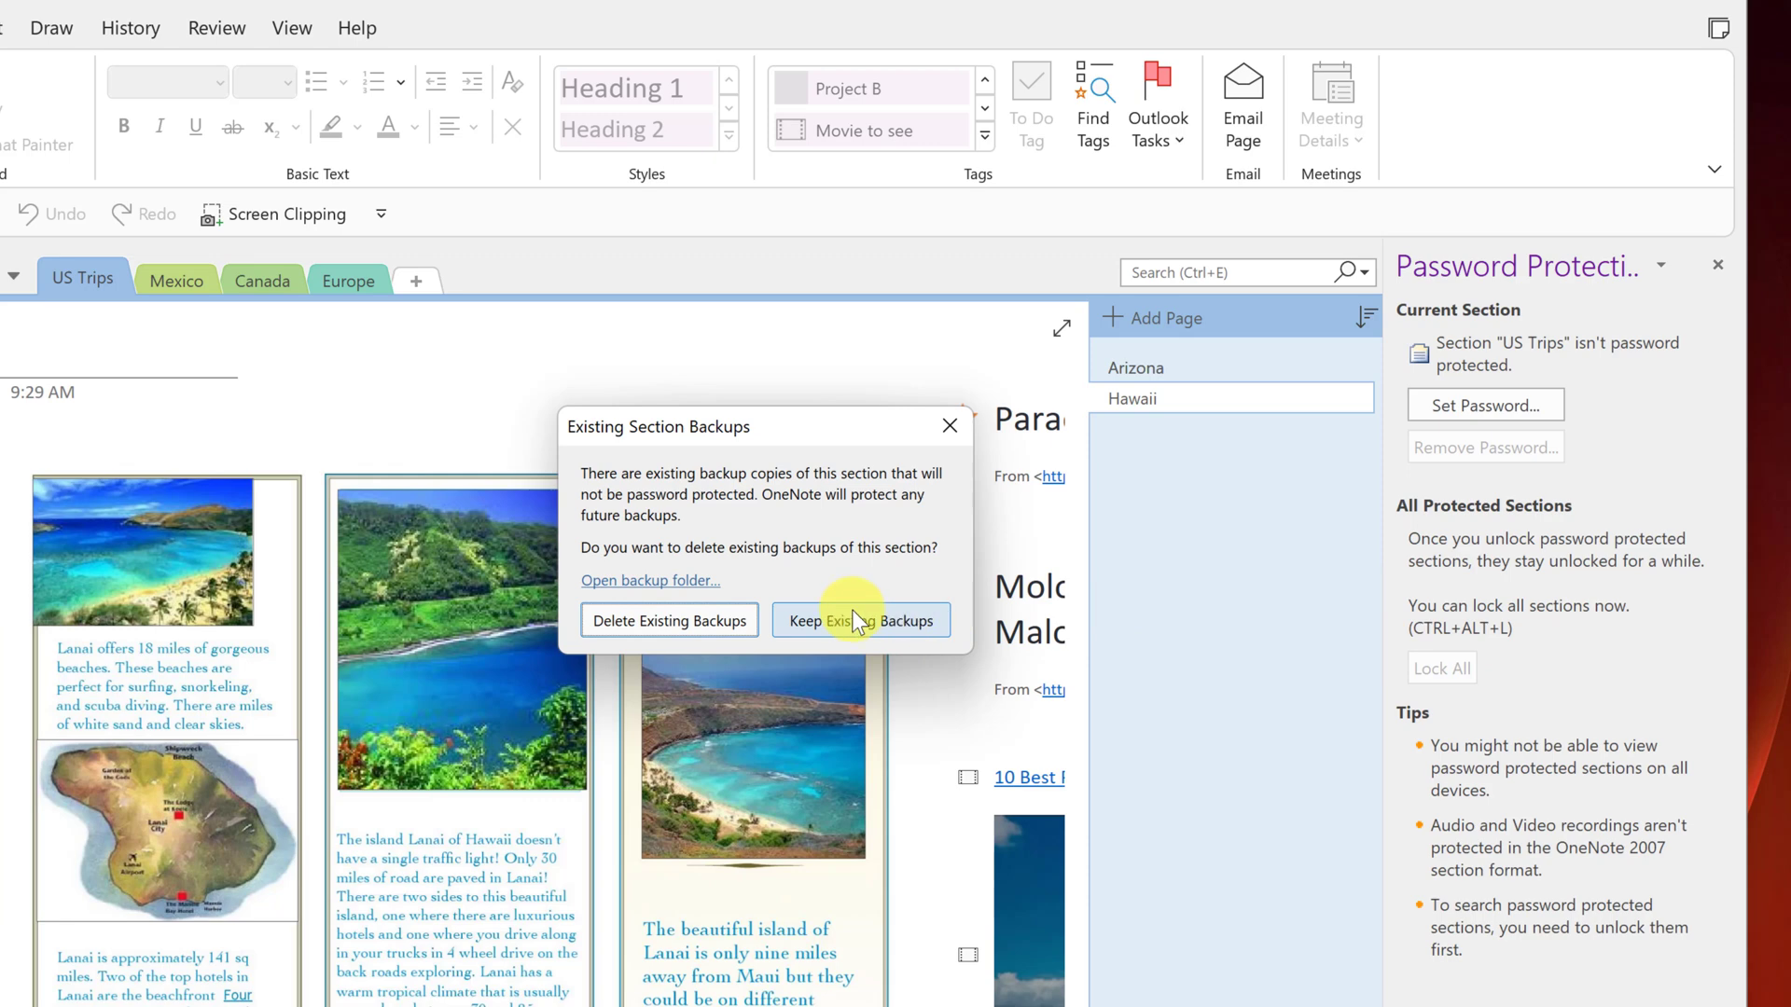
pyautogui.click(866, 620)
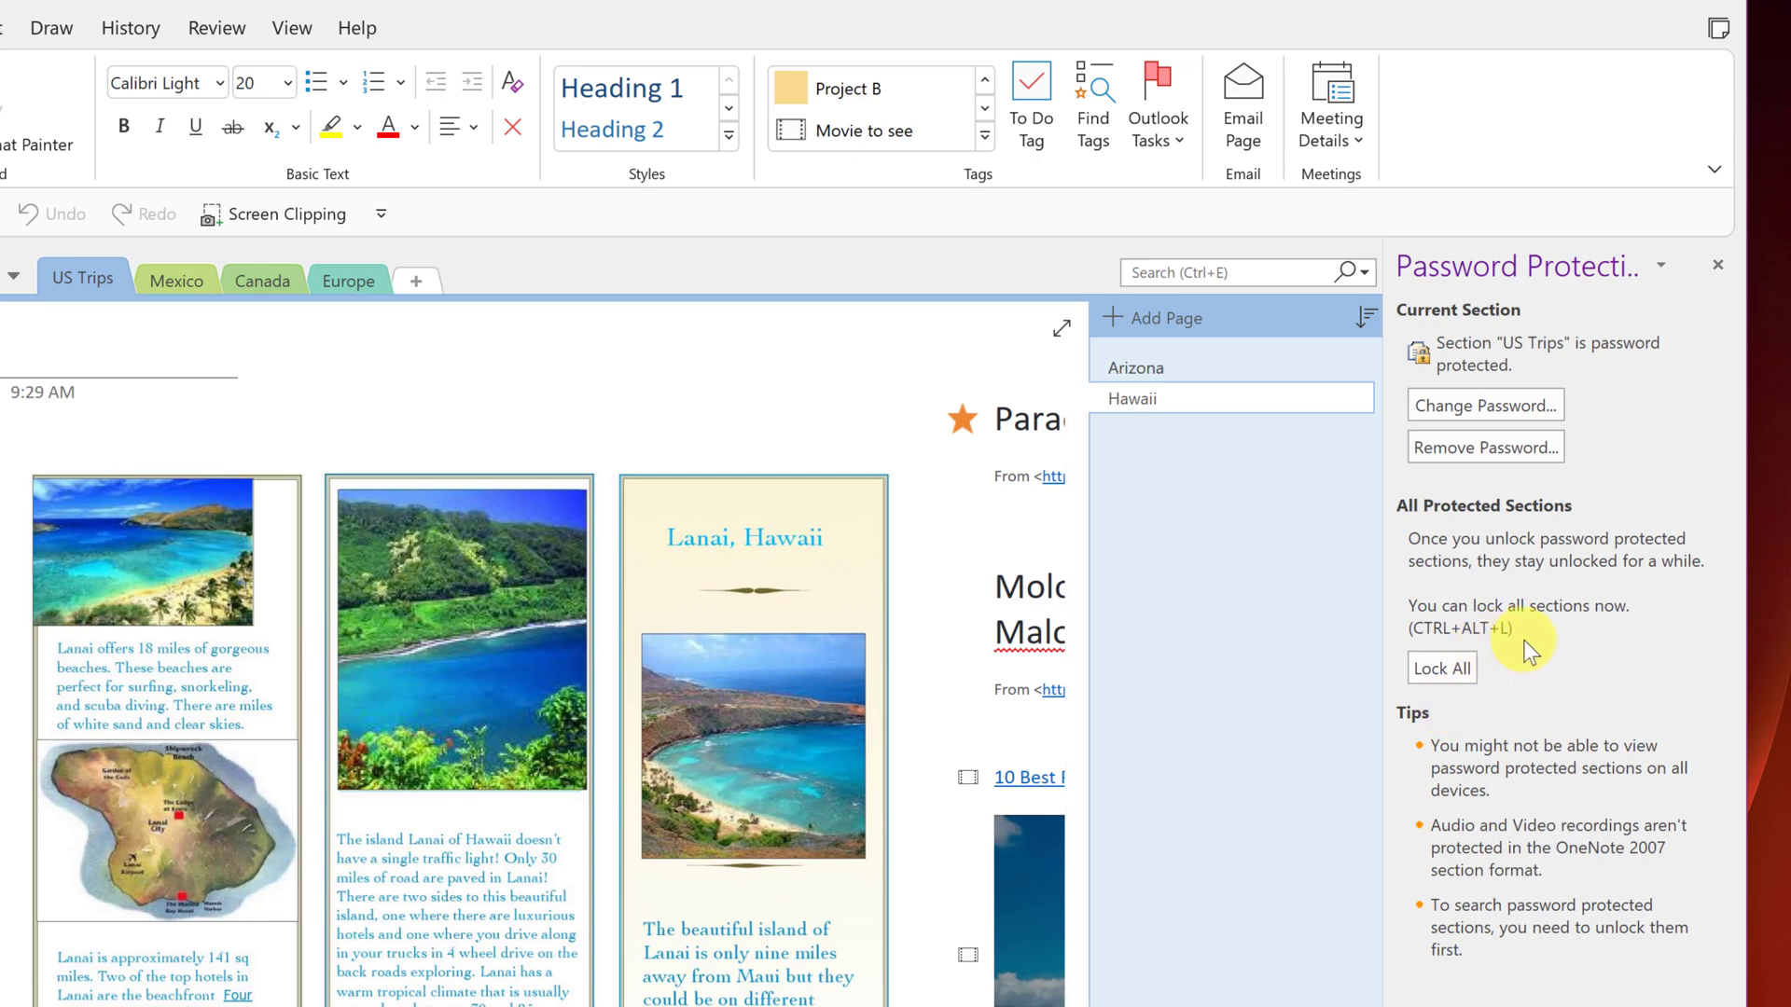
# - Lock all protected sections, visit Mexico, Canada and Europe, then return to locked US Trips
pyautogui.click(1442, 669)
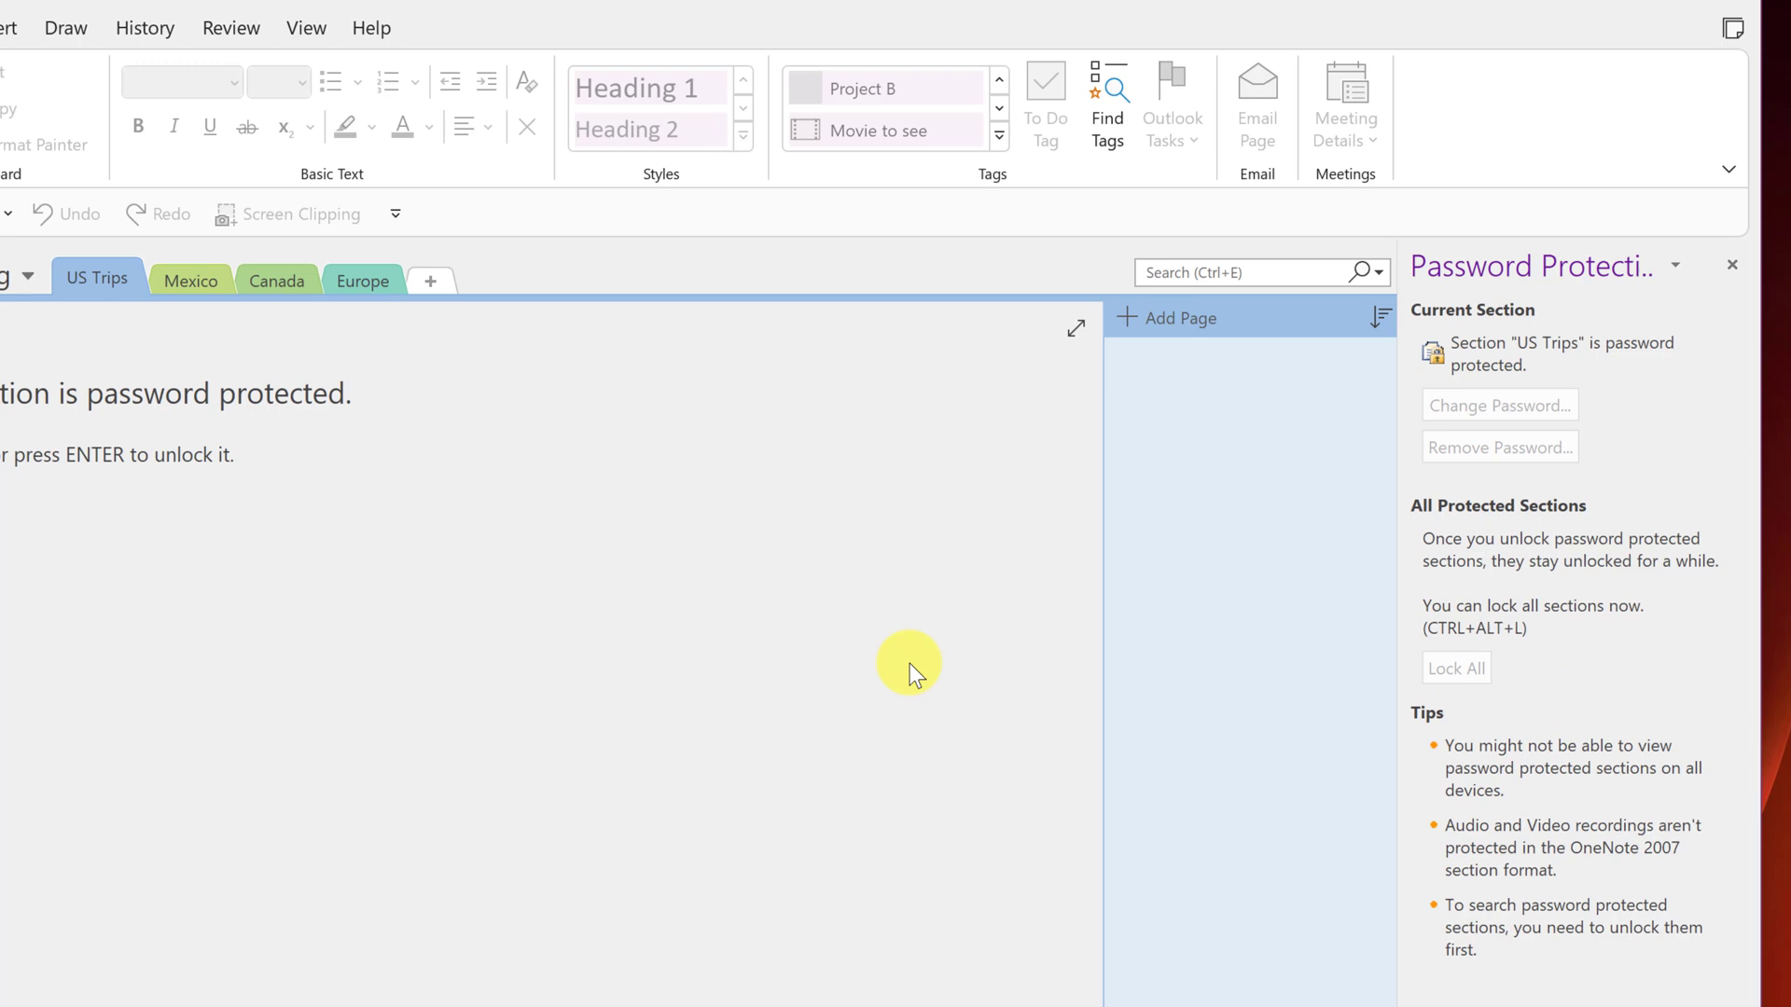
pyautogui.click(257, 285)
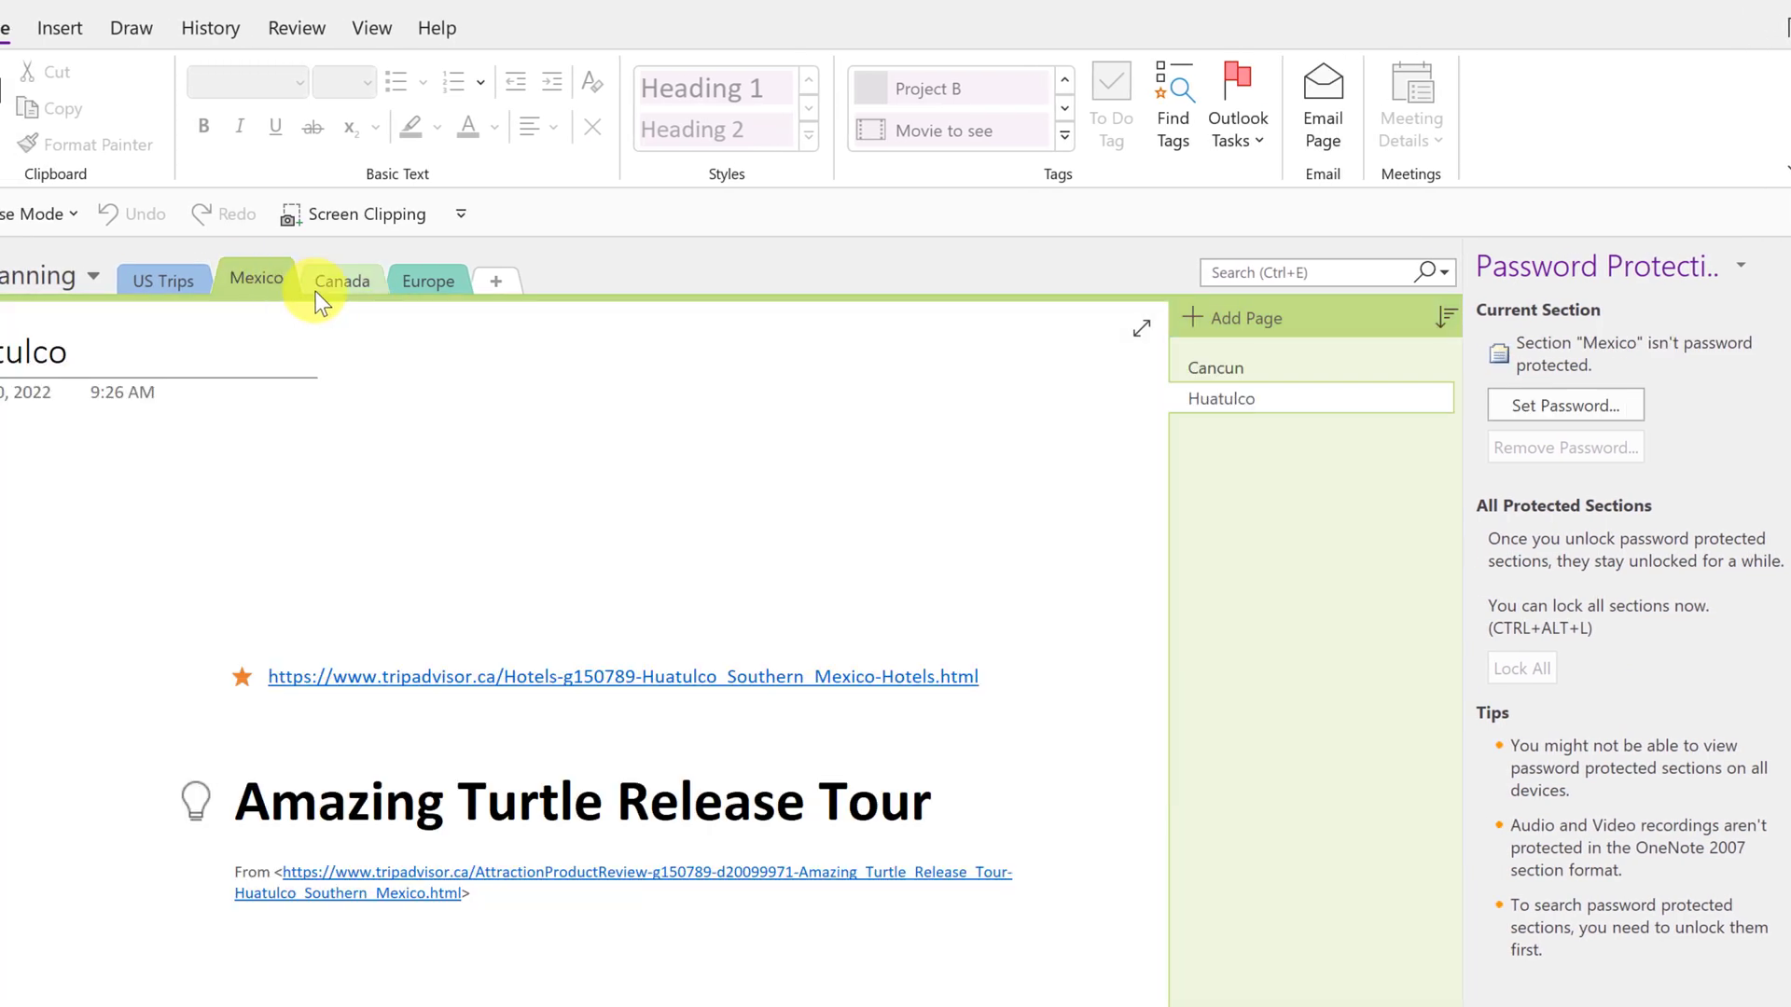
pyautogui.click(364, 283)
pyautogui.click(436, 284)
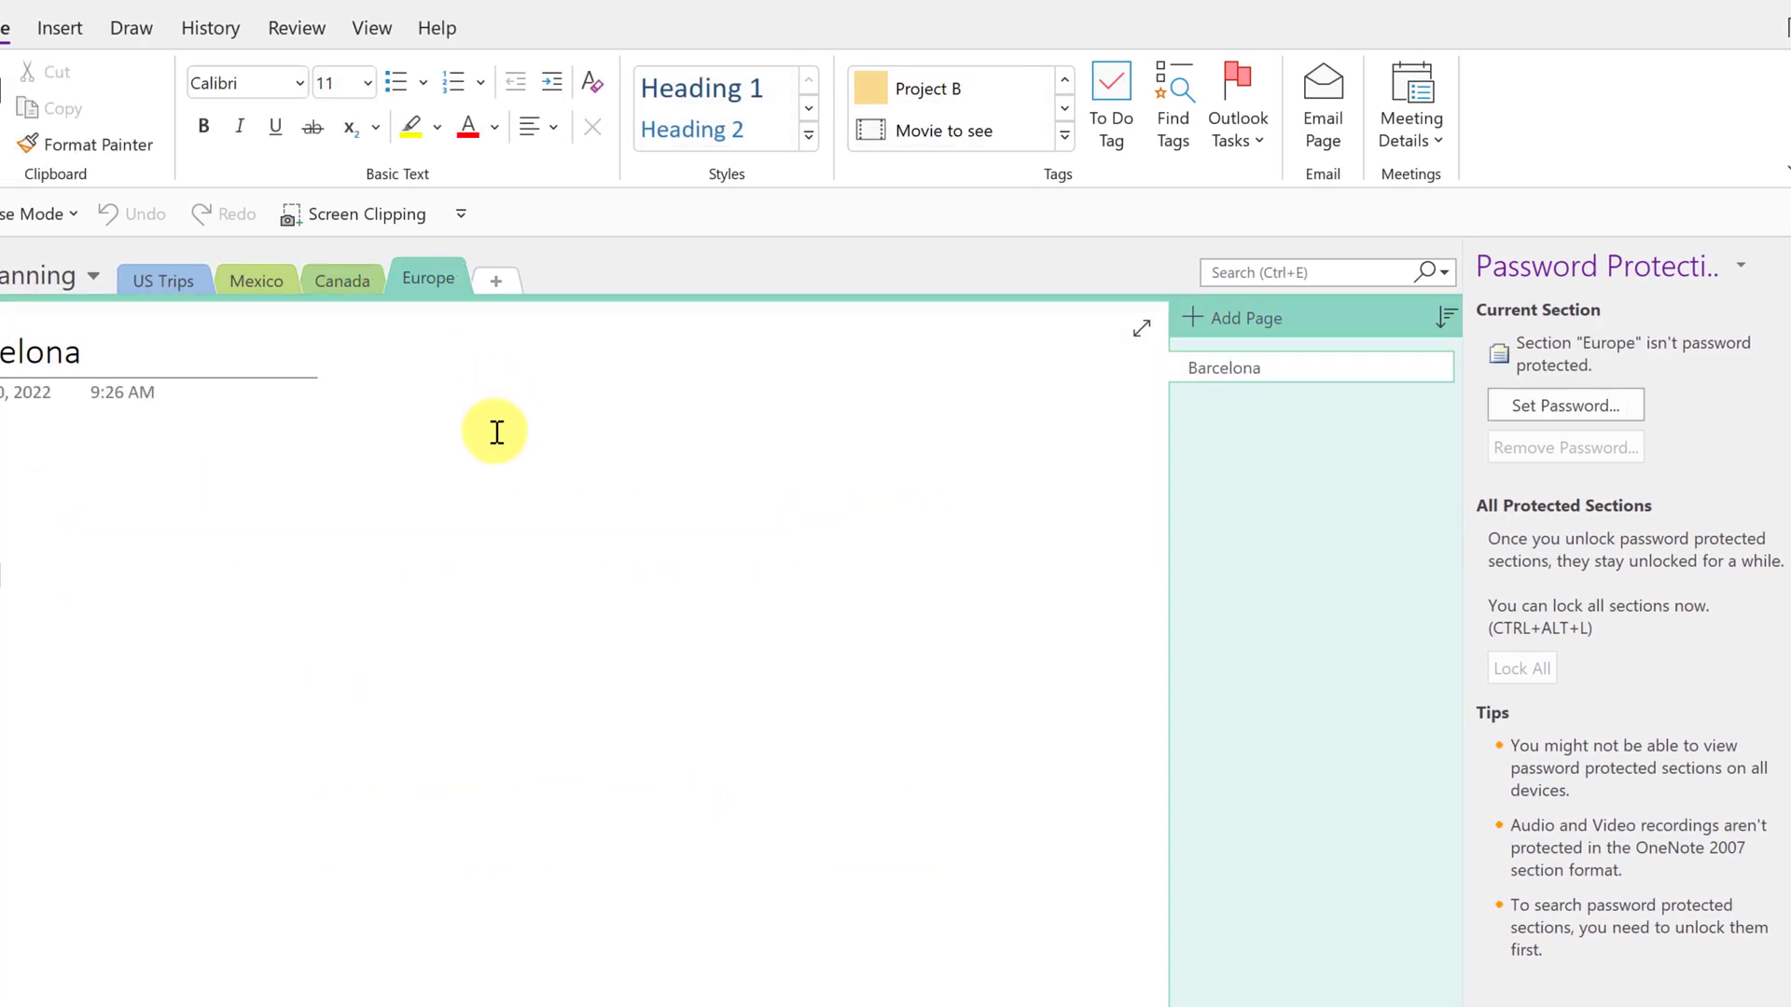
pyautogui.click(259, 286)
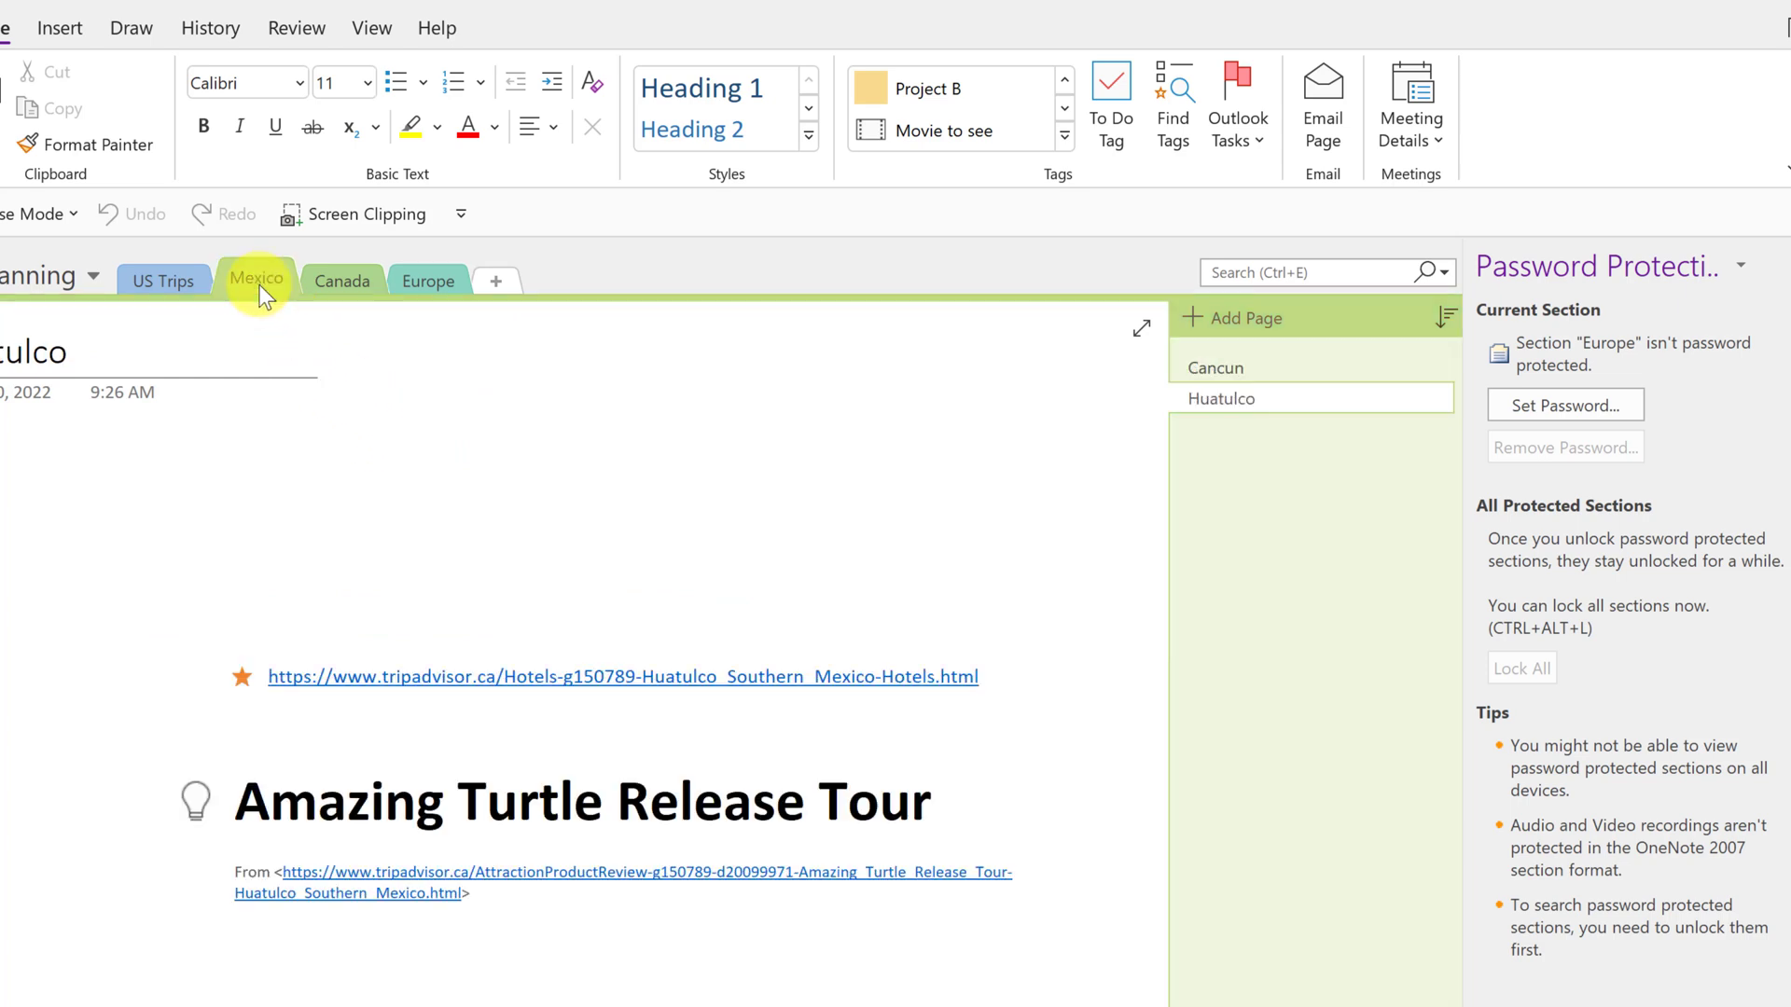
pyautogui.click(164, 285)
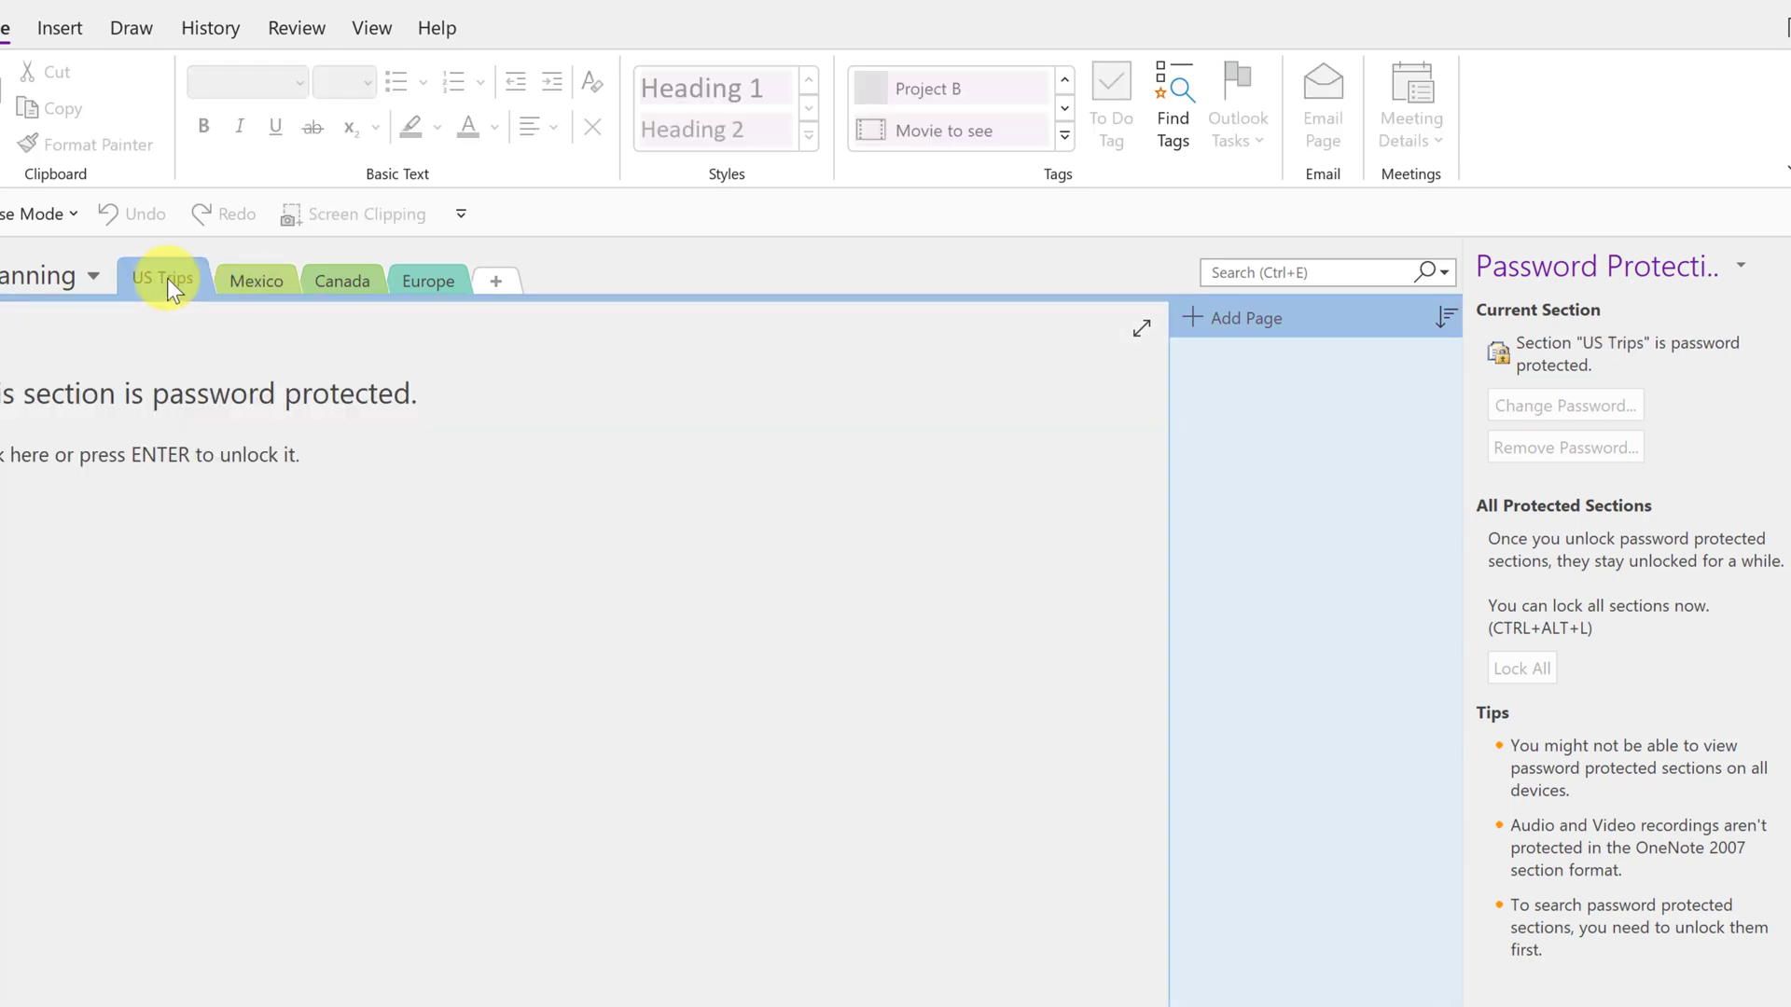
# - Unlock the US Trips section by entering its password
pyautogui.click(368, 585)
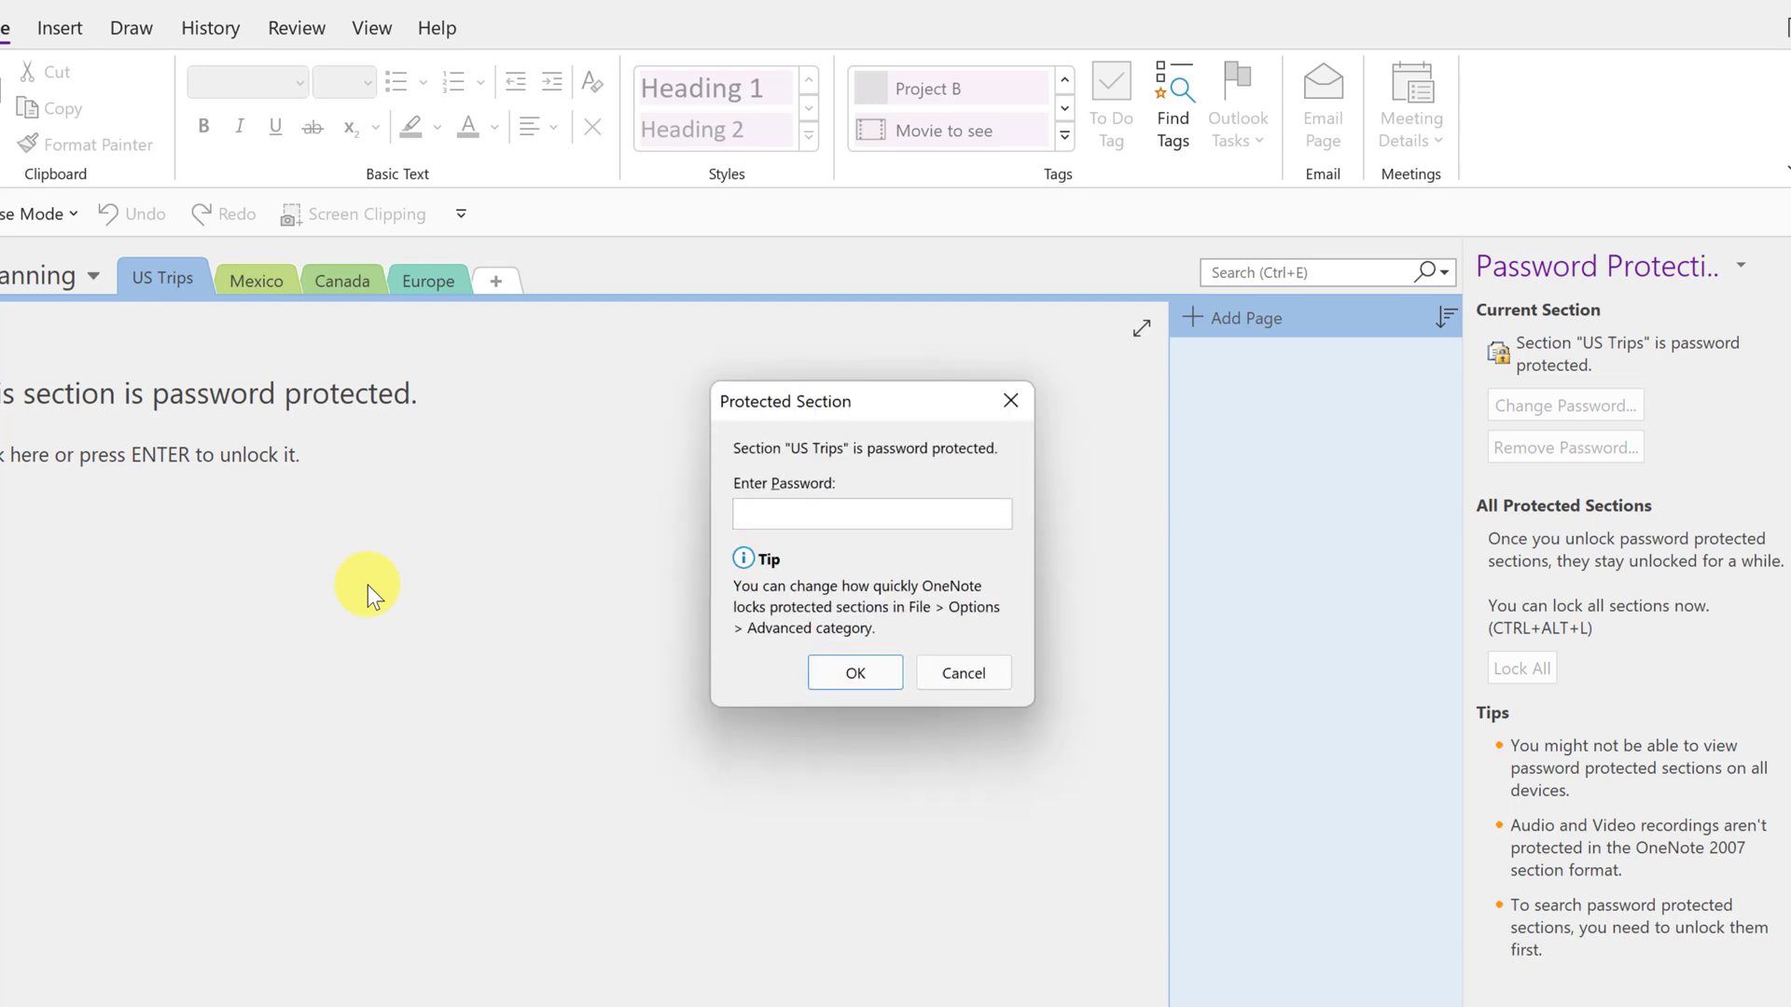
pyautogui.write('****')
pyautogui.click(867, 671)
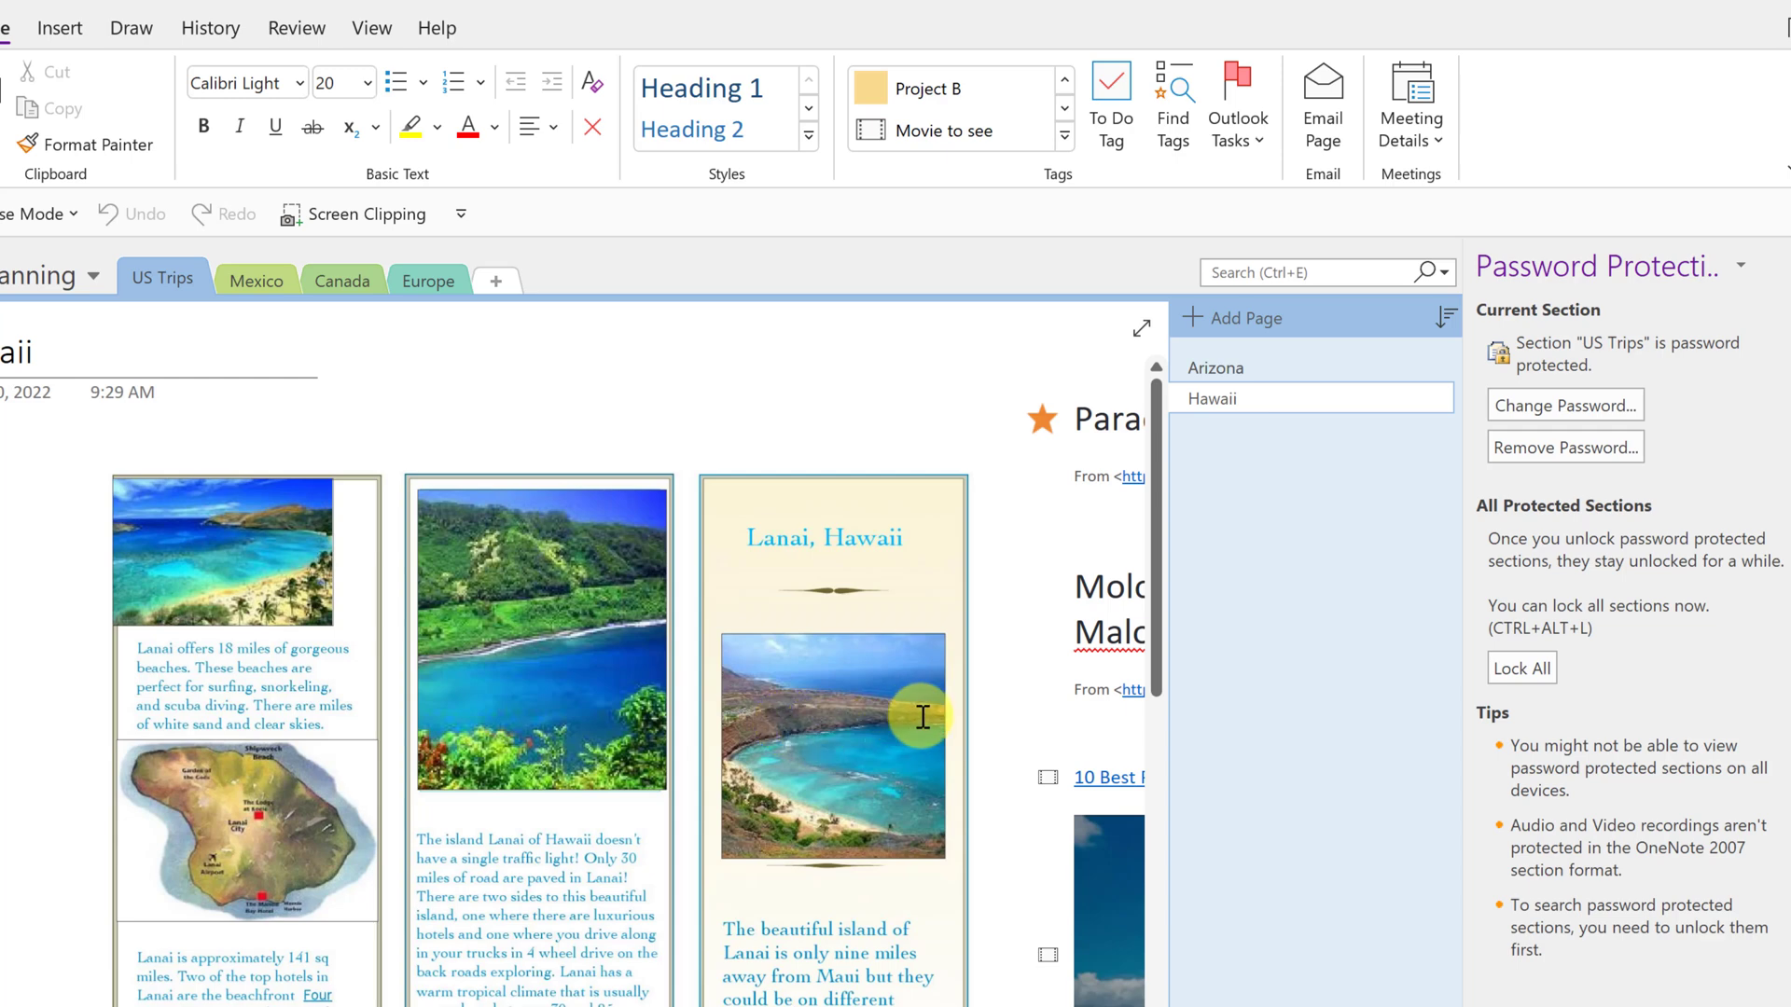
# - Remove the US Trips section's password protection, then revisit the section via Mexico
pyautogui.click(1546, 451)
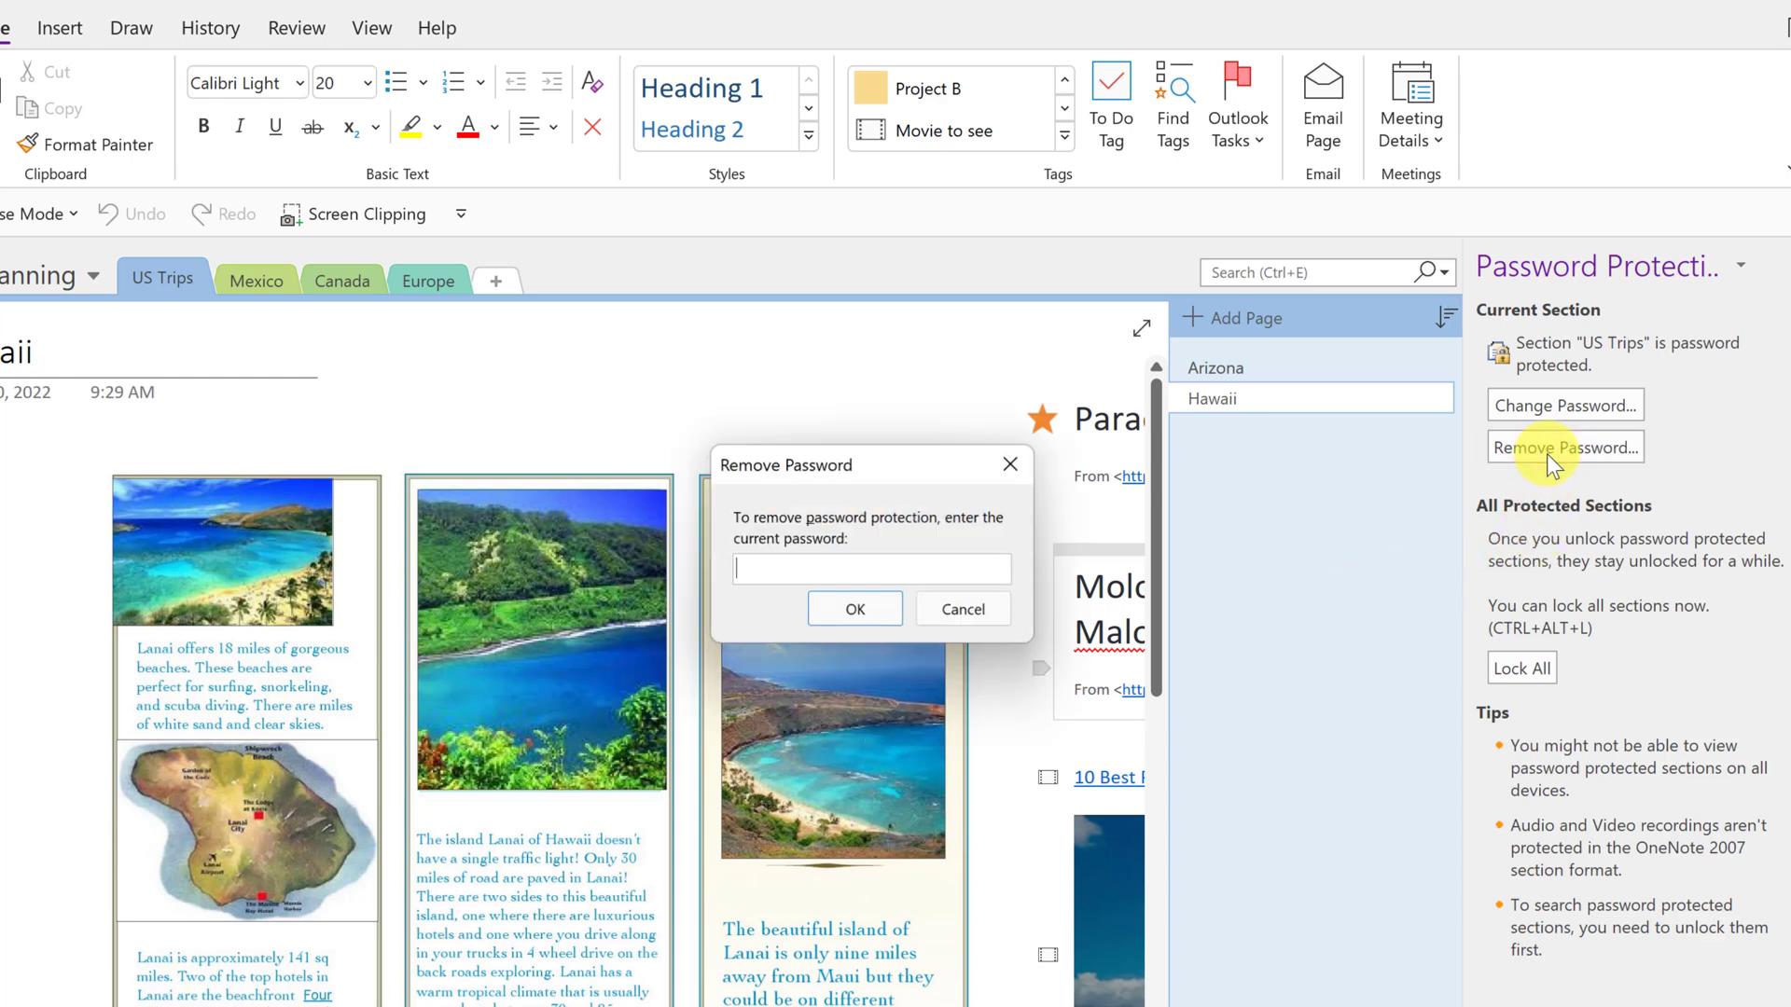
pyautogui.write('123')
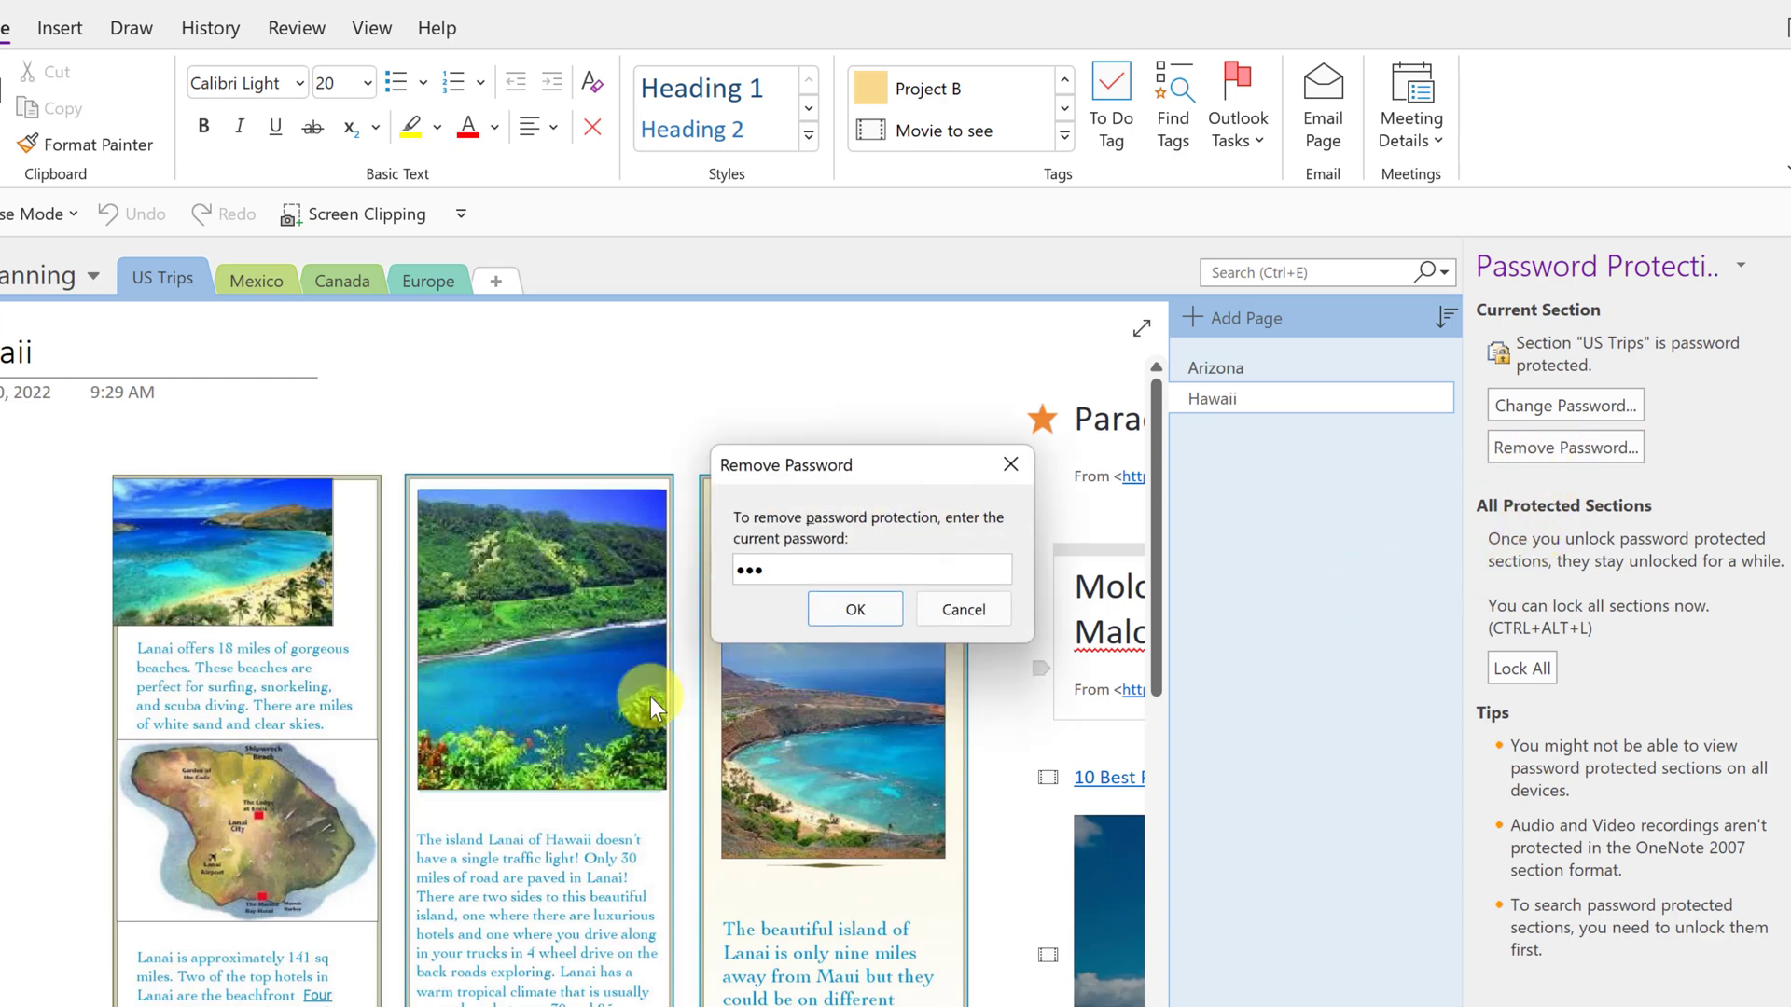
pyautogui.click(854, 609)
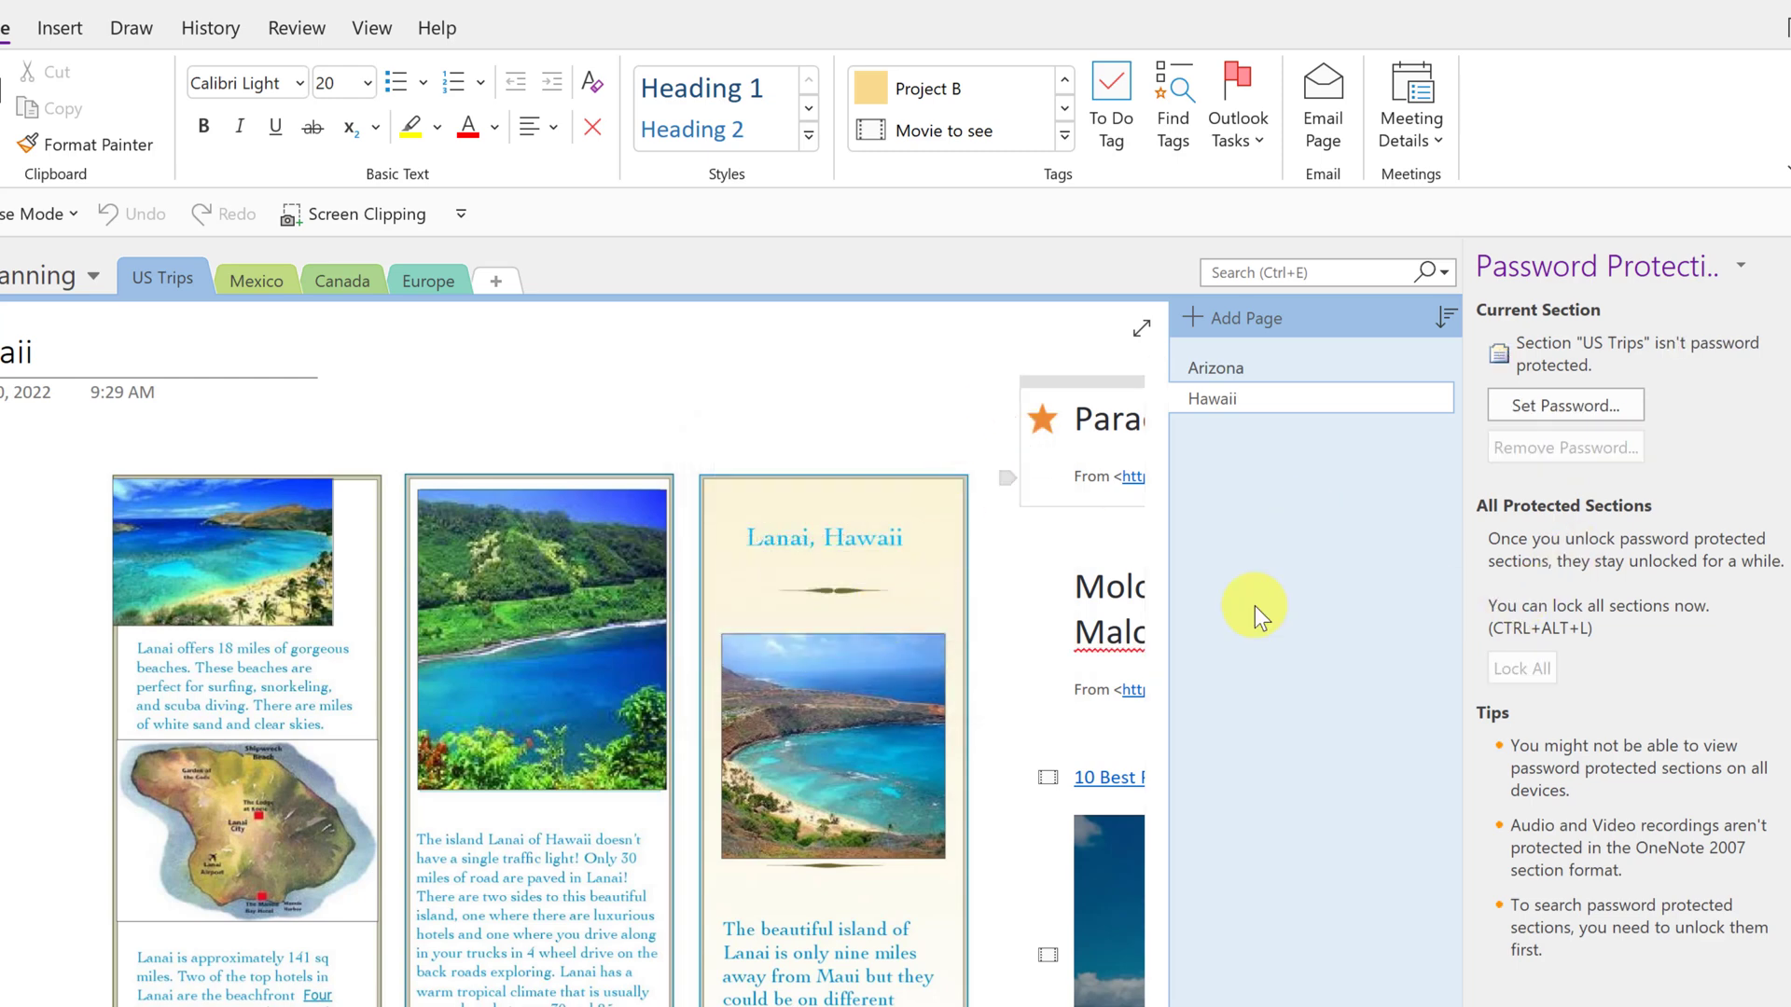
pyautogui.click(250, 282)
pyautogui.click(177, 287)
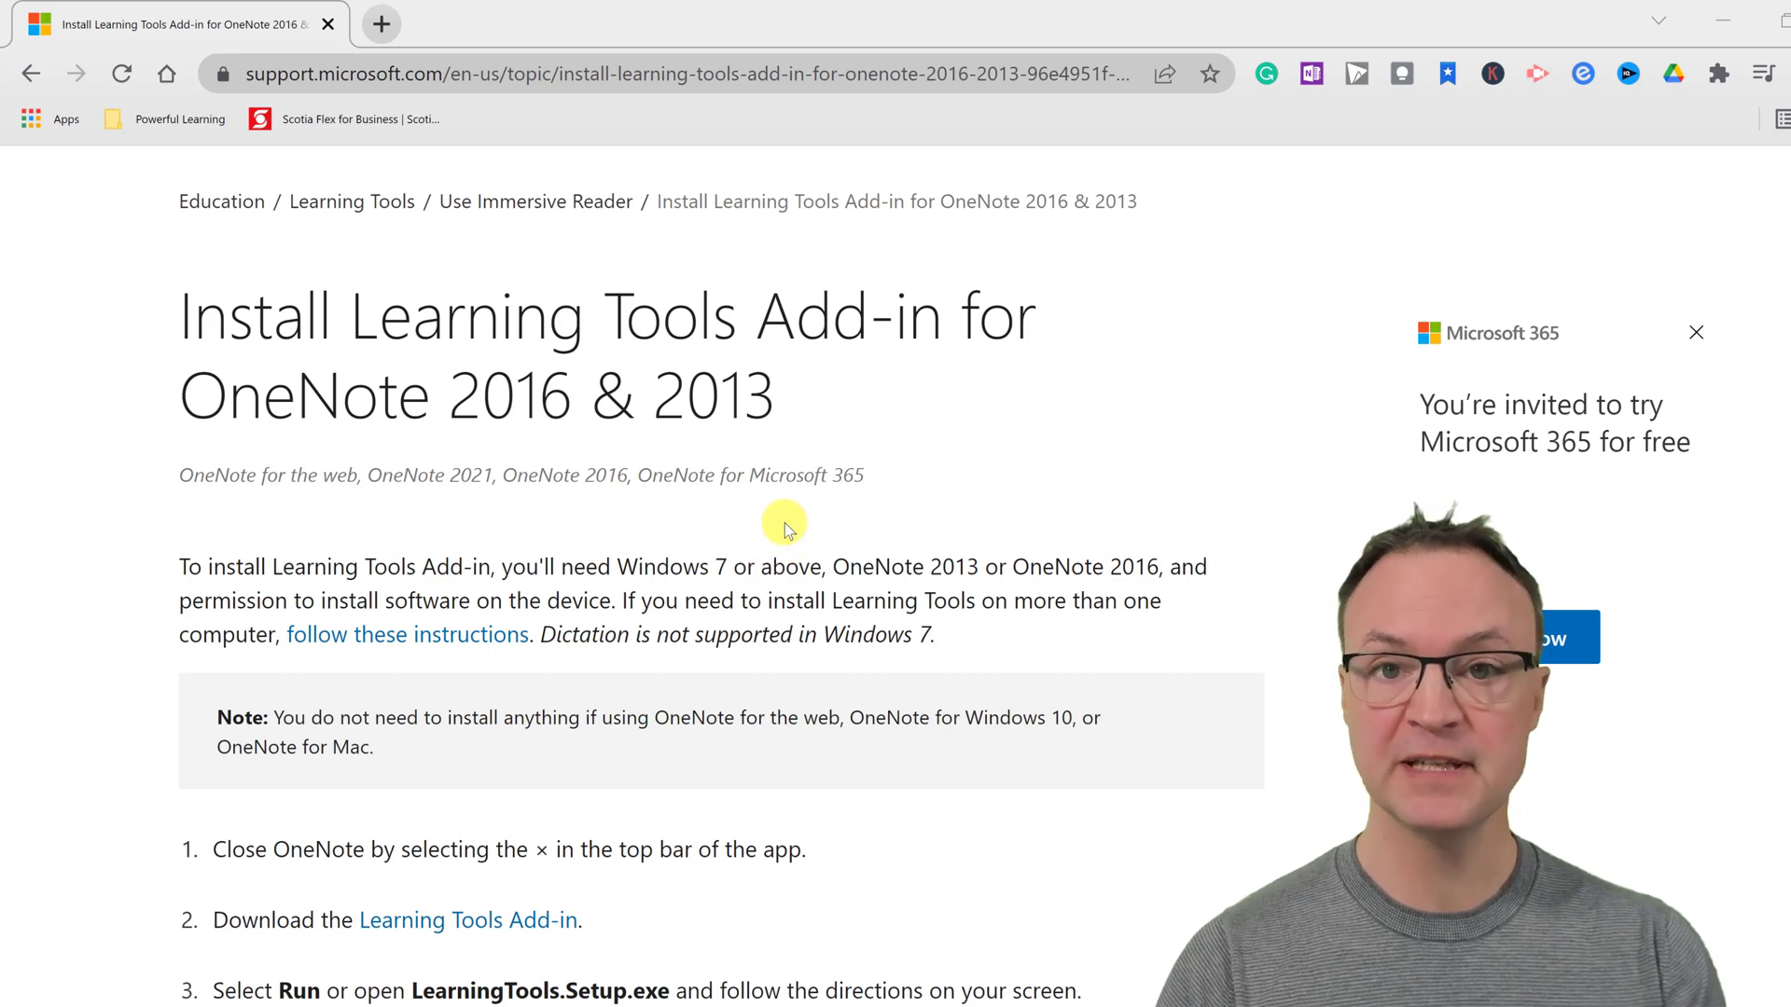
# - Scroll the support article and download the Learning Tools Add-in installer from step 2
pyautogui.scroll(-3, 756, 548)
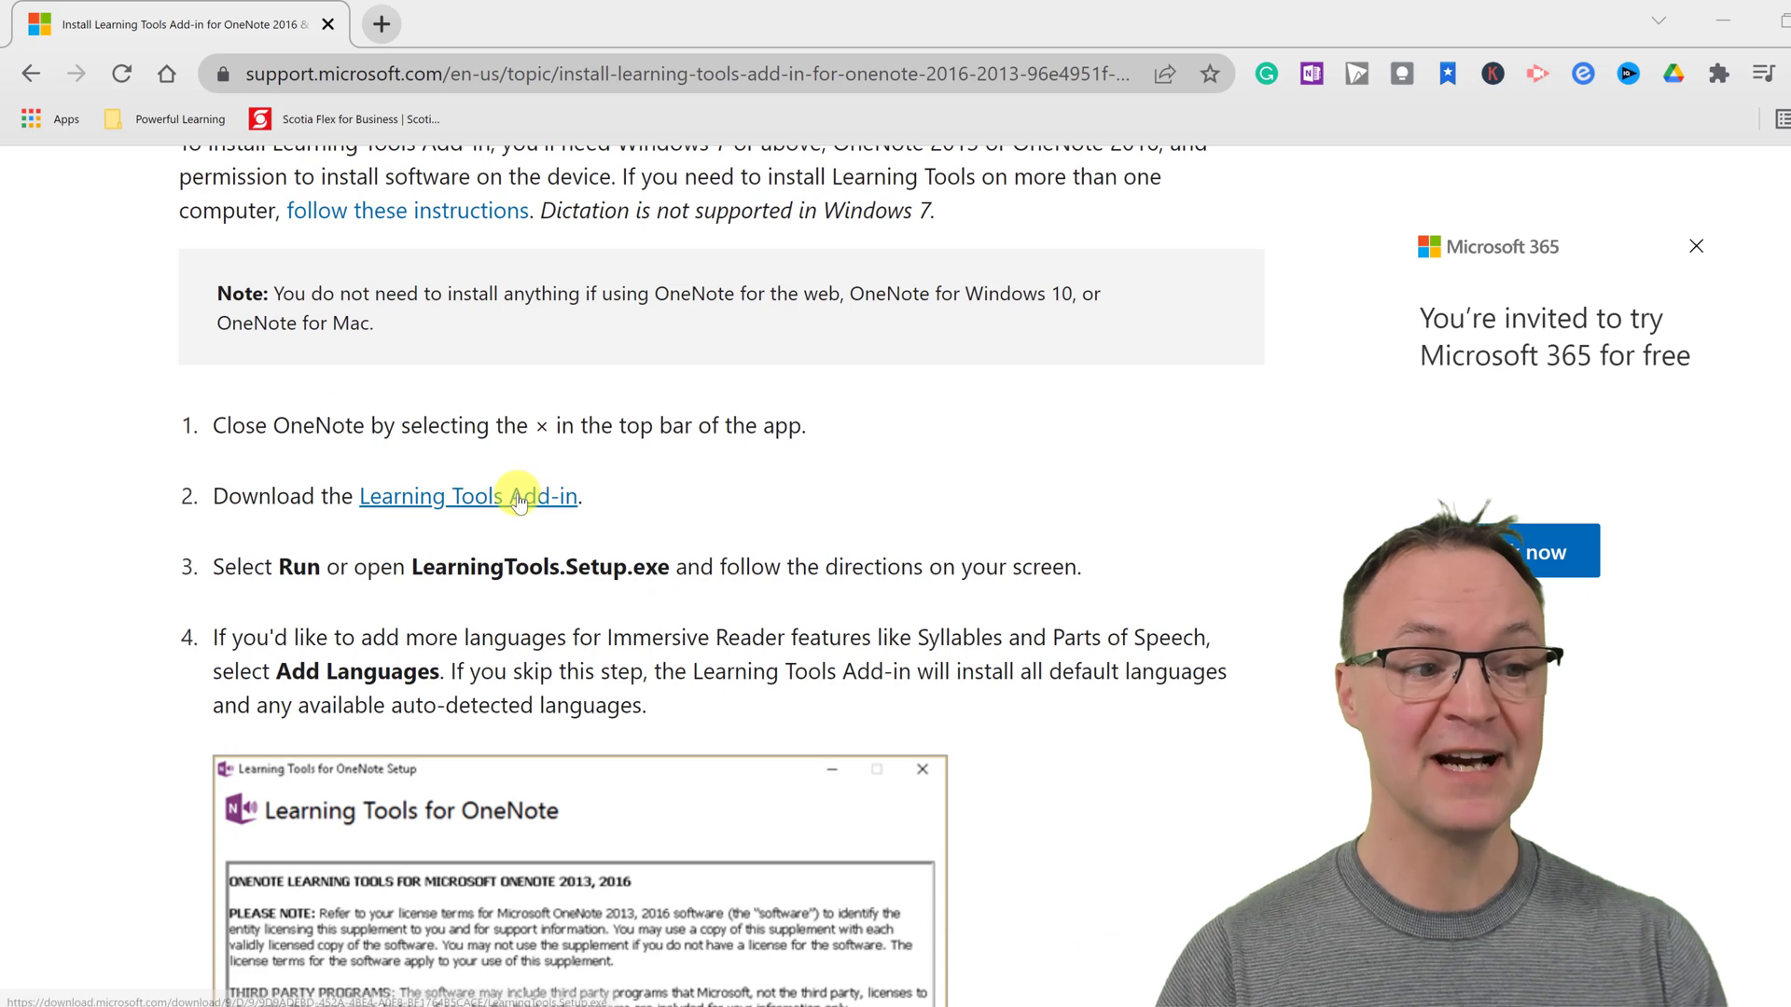
pyautogui.click(516, 495)
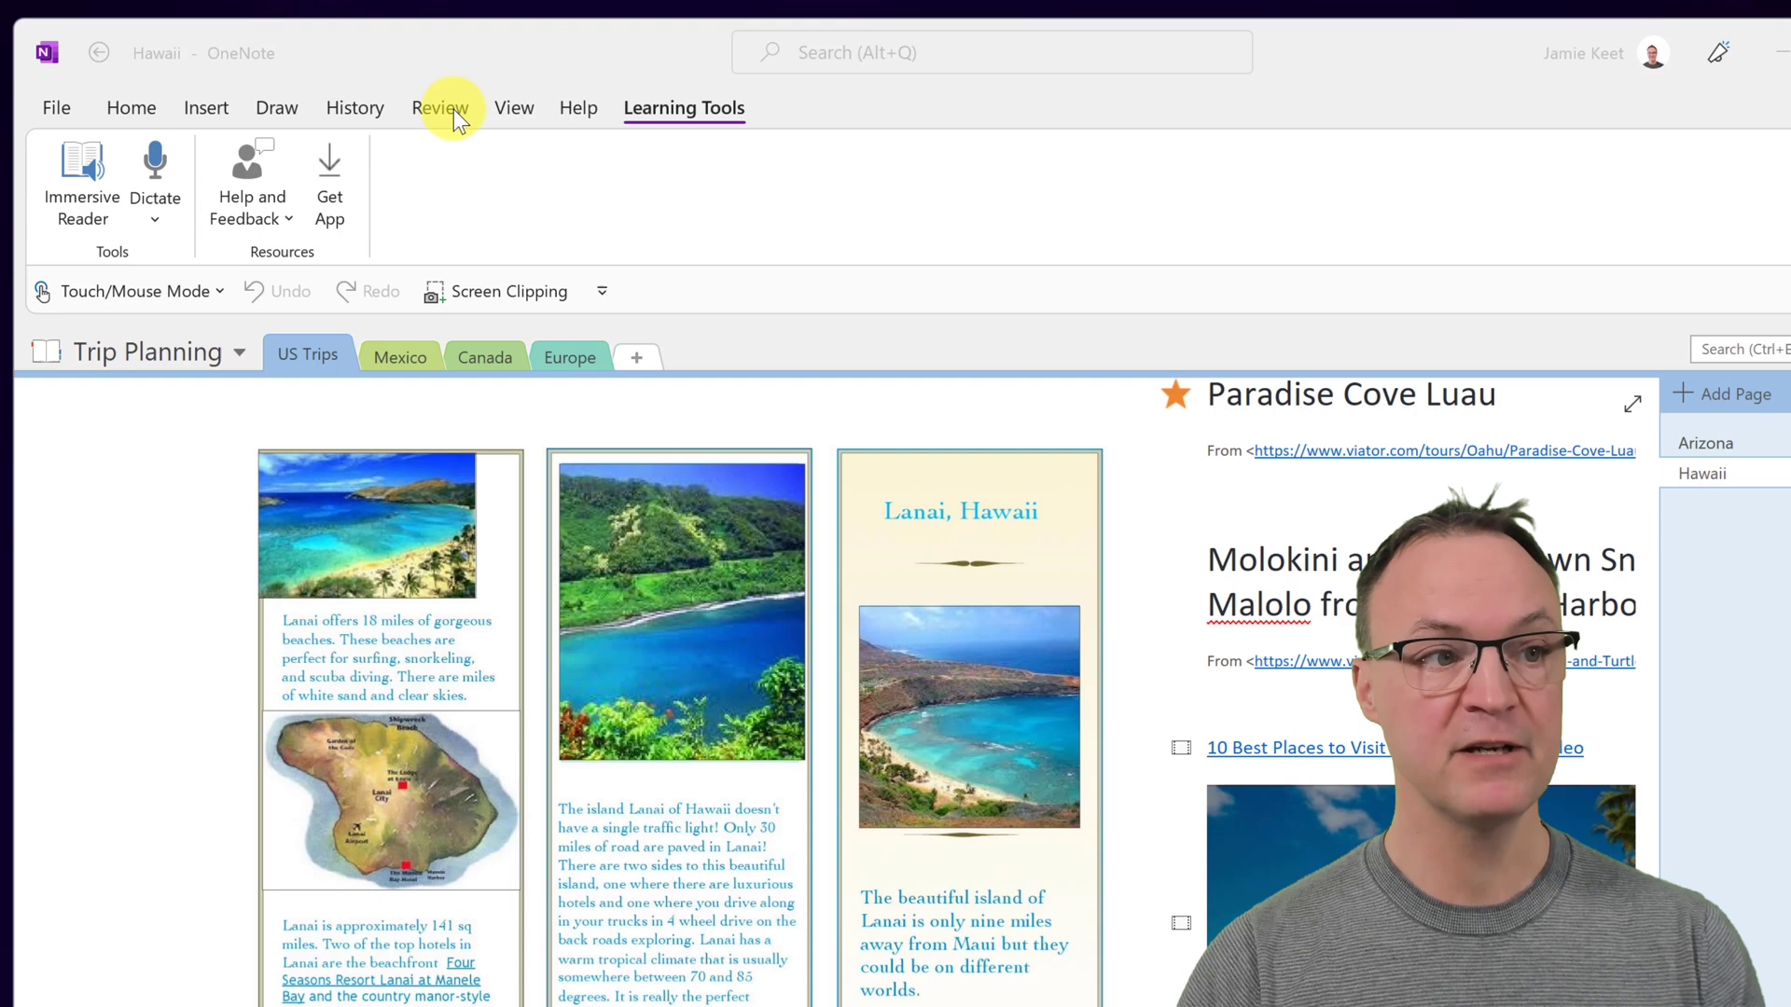
# - Show the View ribbon and open the Europe section's Barcelona page
pyautogui.click(496, 108)
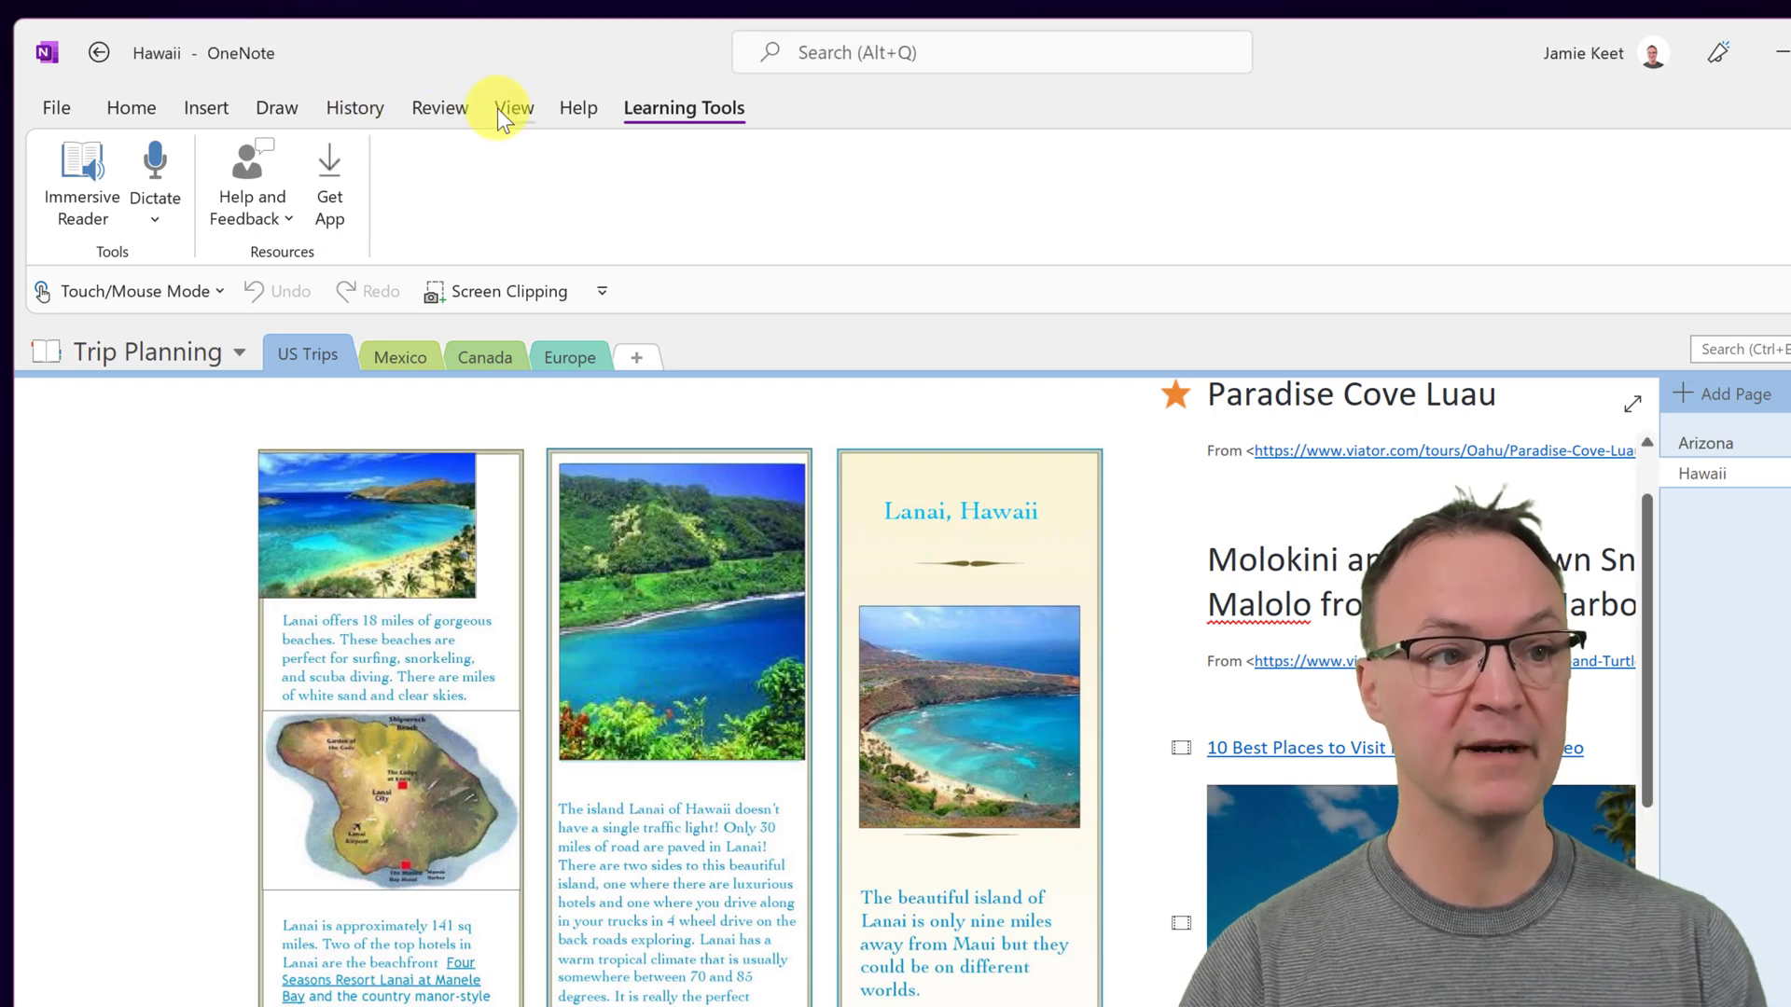
pyautogui.click(315, 174)
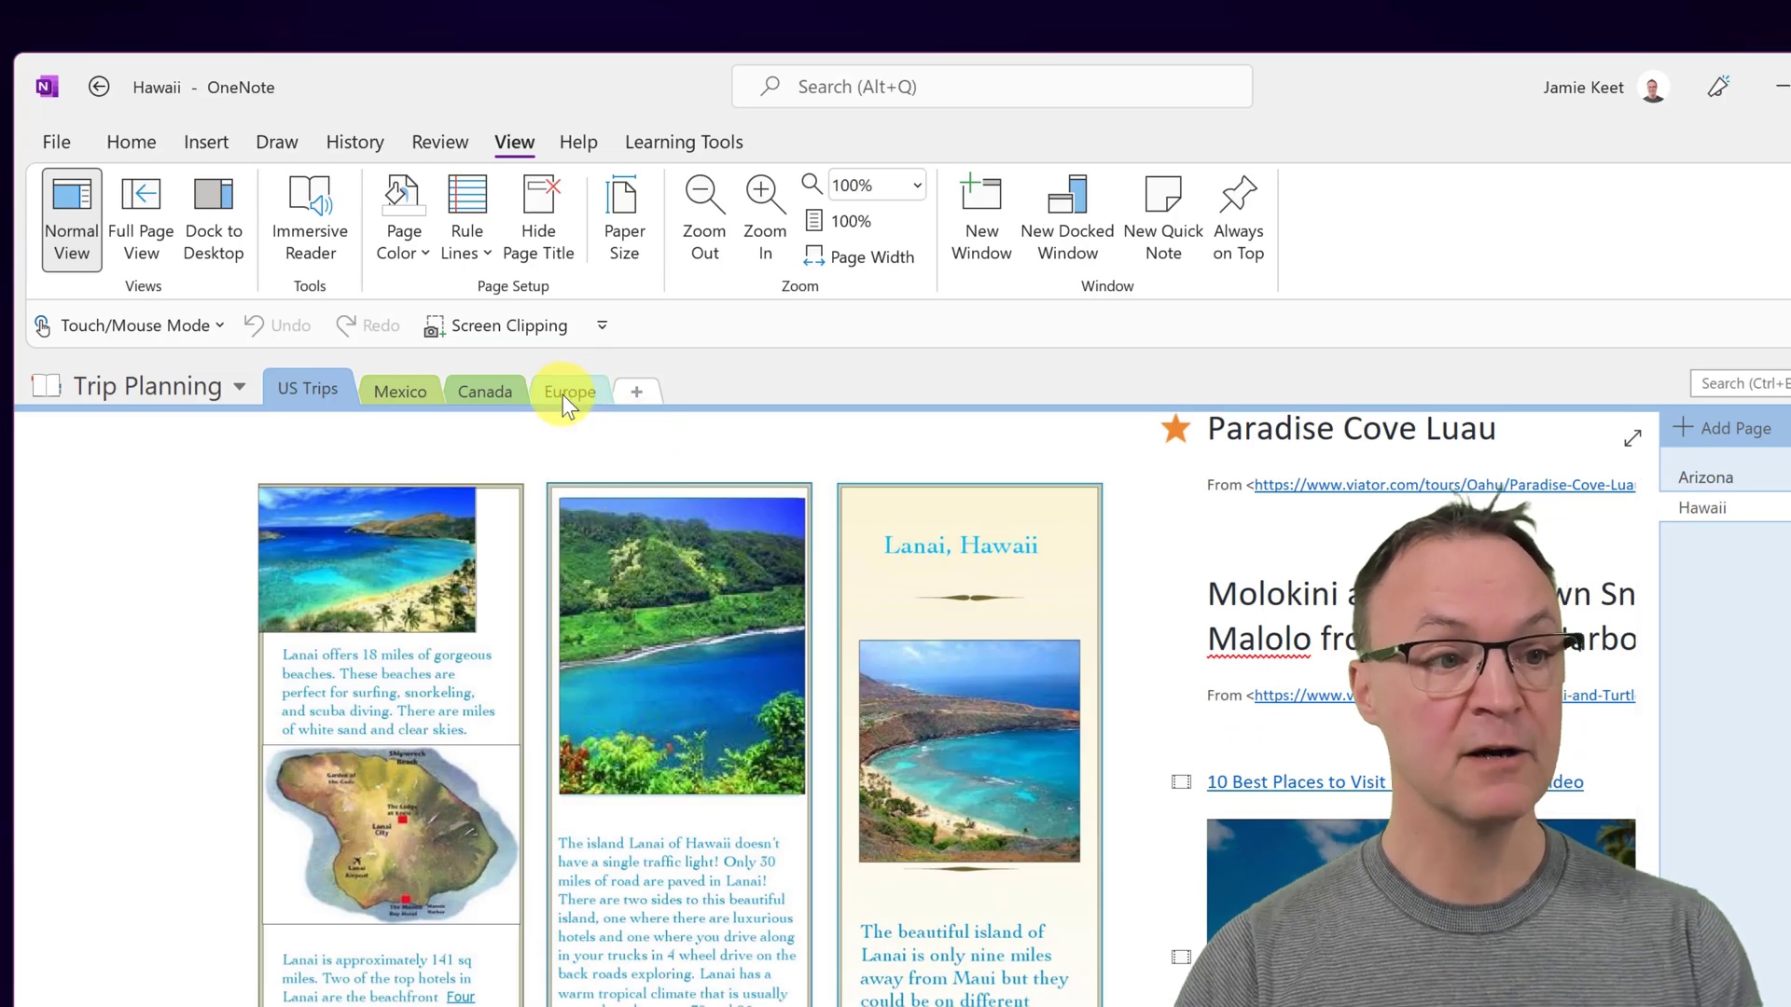
pyautogui.click(562, 390)
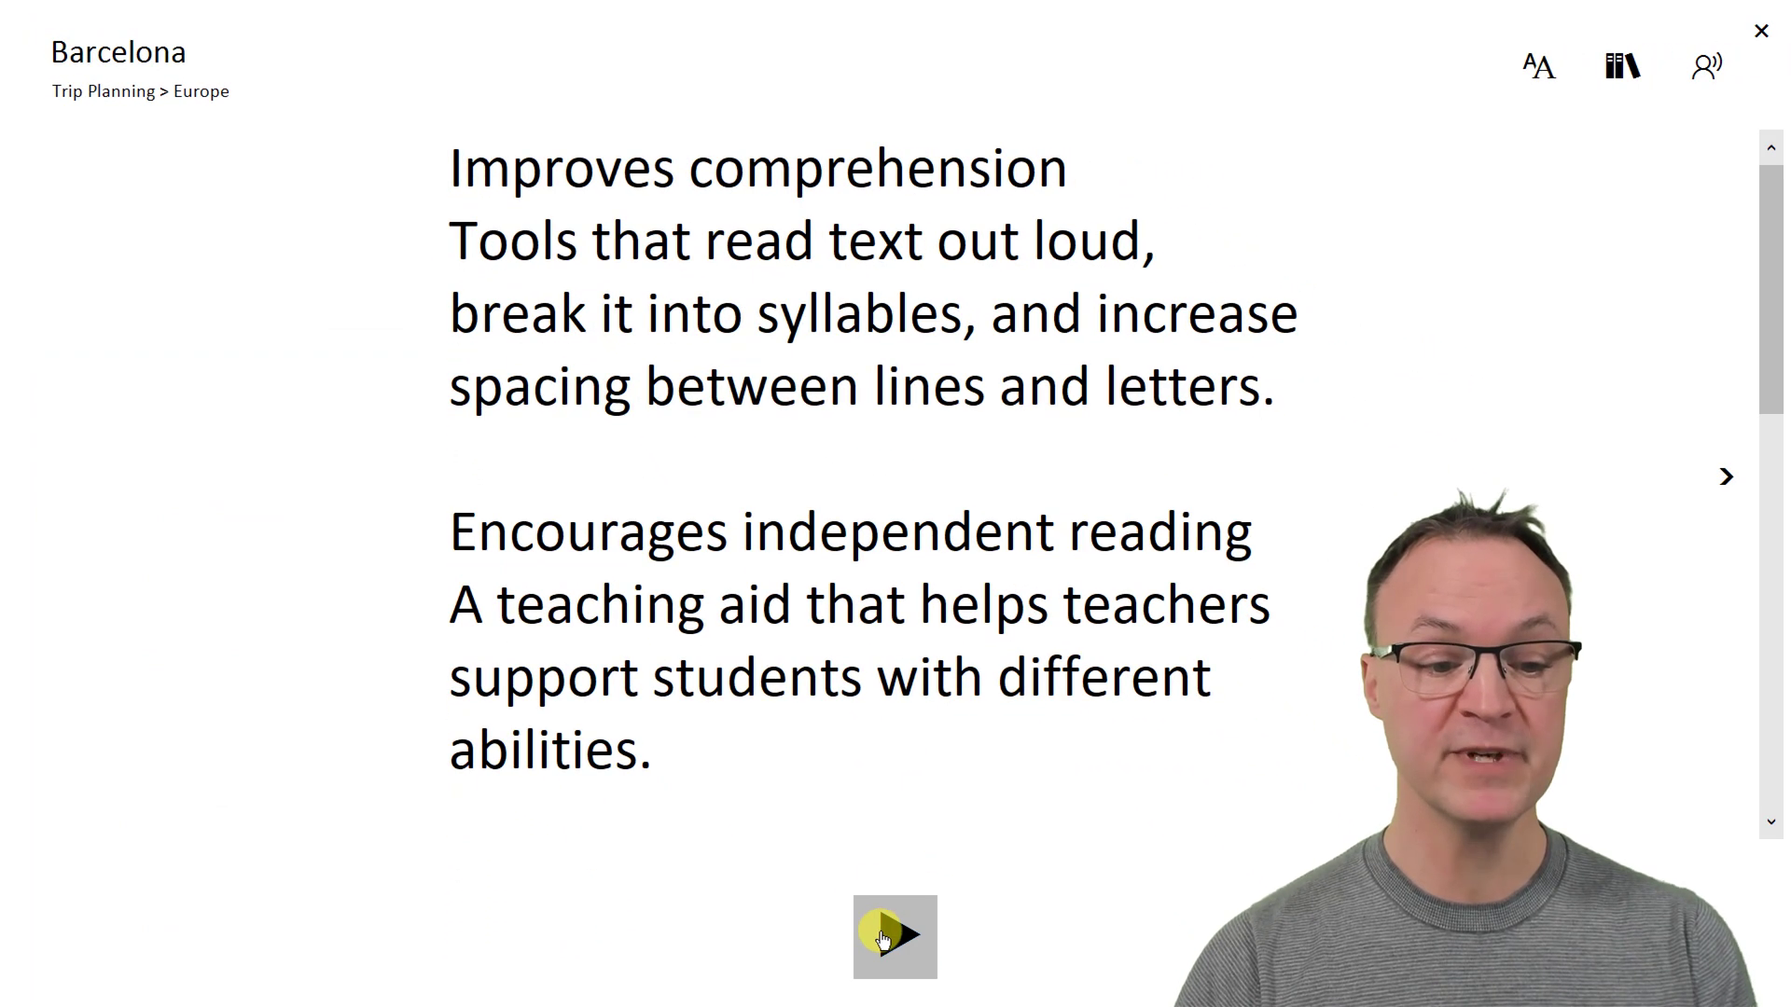
# - Play and pause the read-aloud, then give the reader a yellow page theme
pyautogui.click(883, 937)
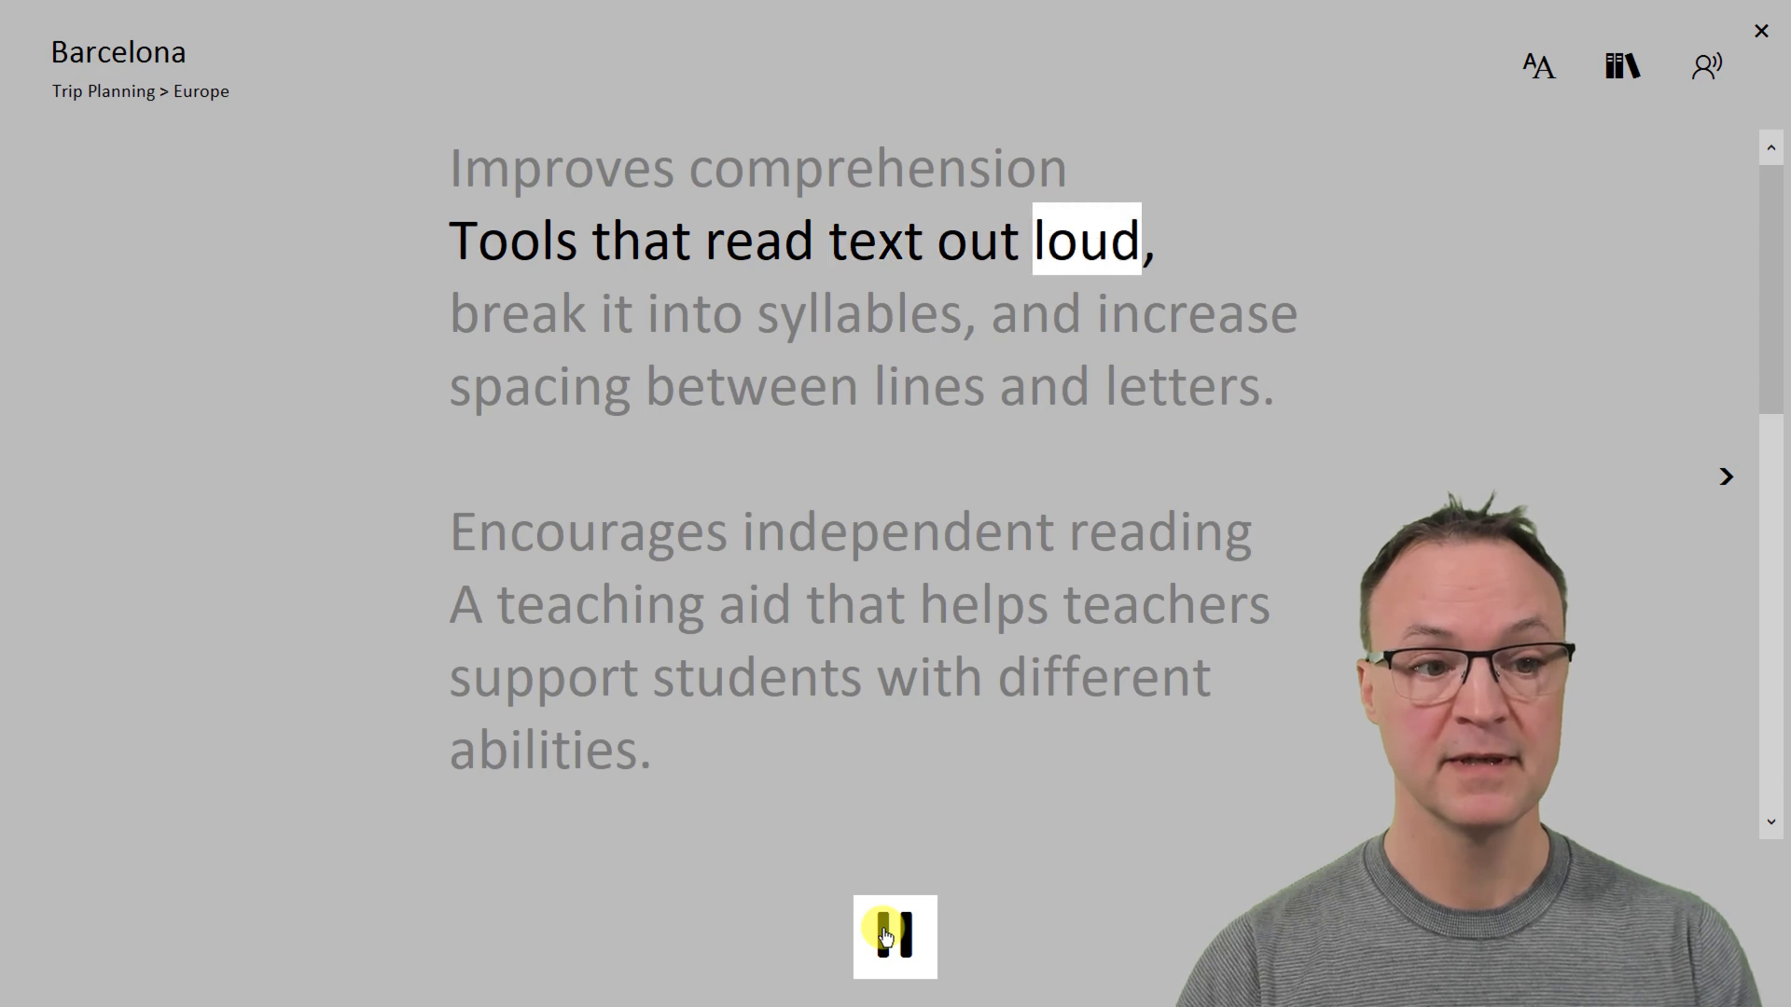
pyautogui.click(883, 936)
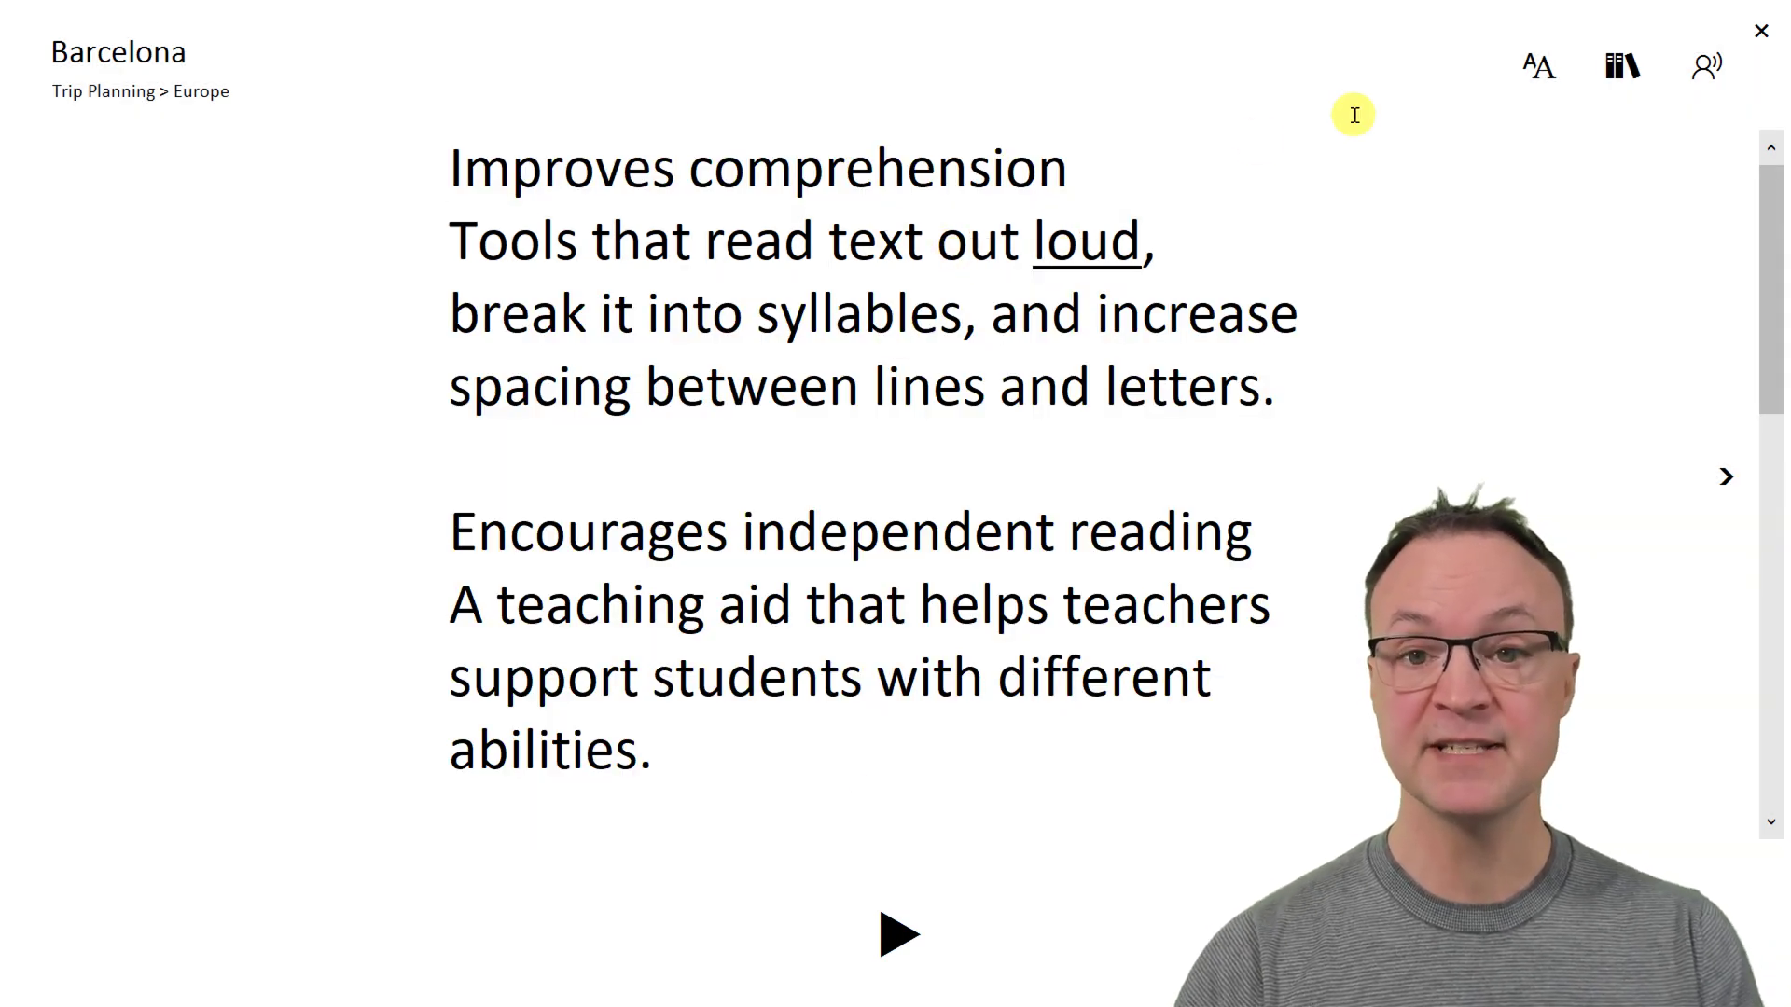
pyautogui.click(1532, 99)
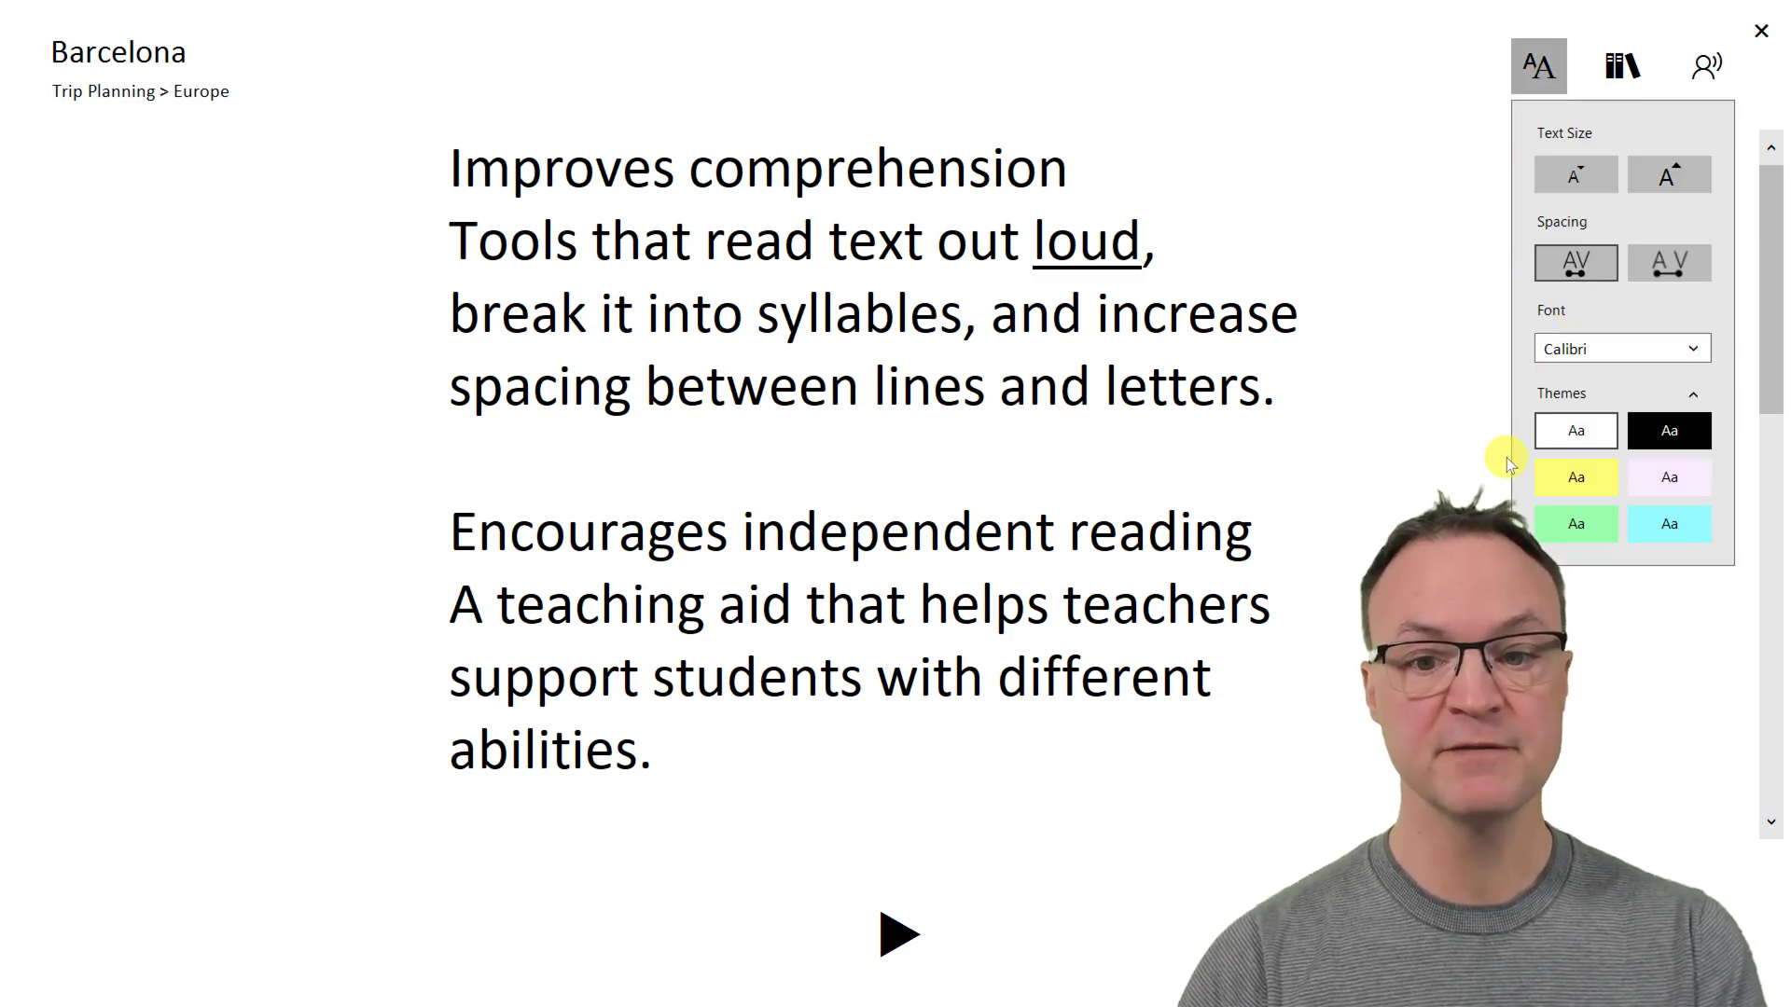
pyautogui.click(1569, 481)
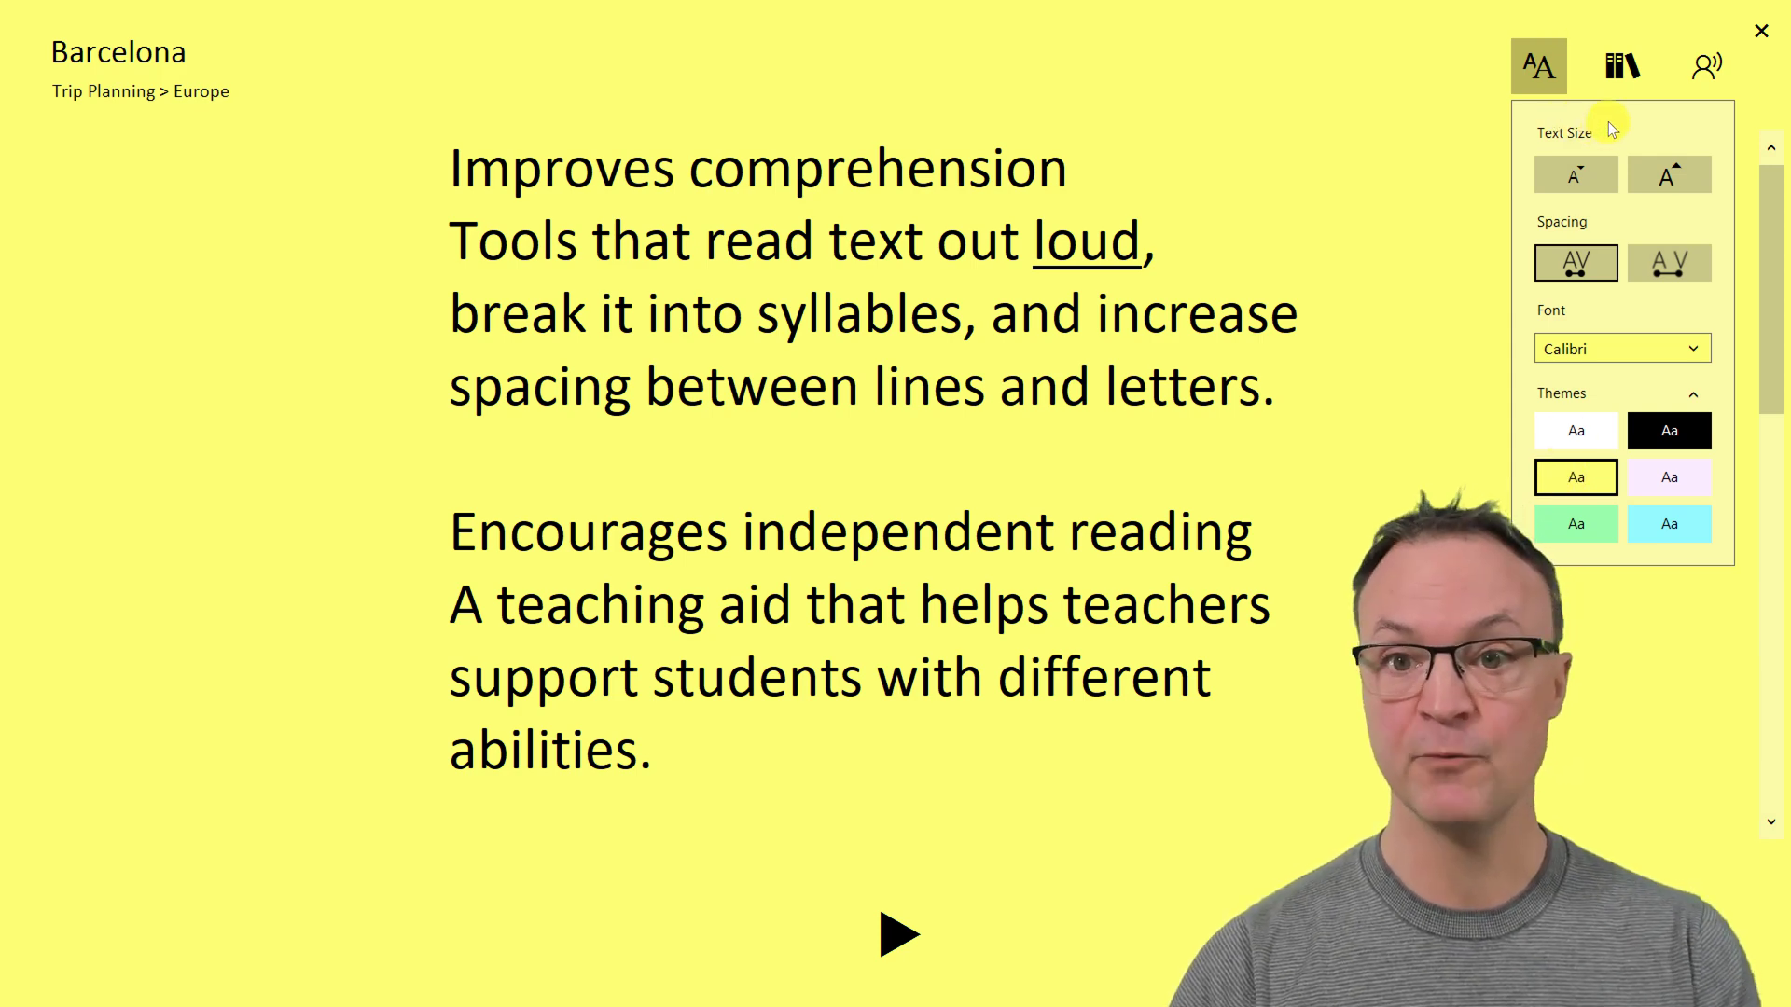
# - Colour verbs and nouns, keep the Microsoft David Desktop voice, and exit Immersive Reader
pyautogui.click(1616, 86)
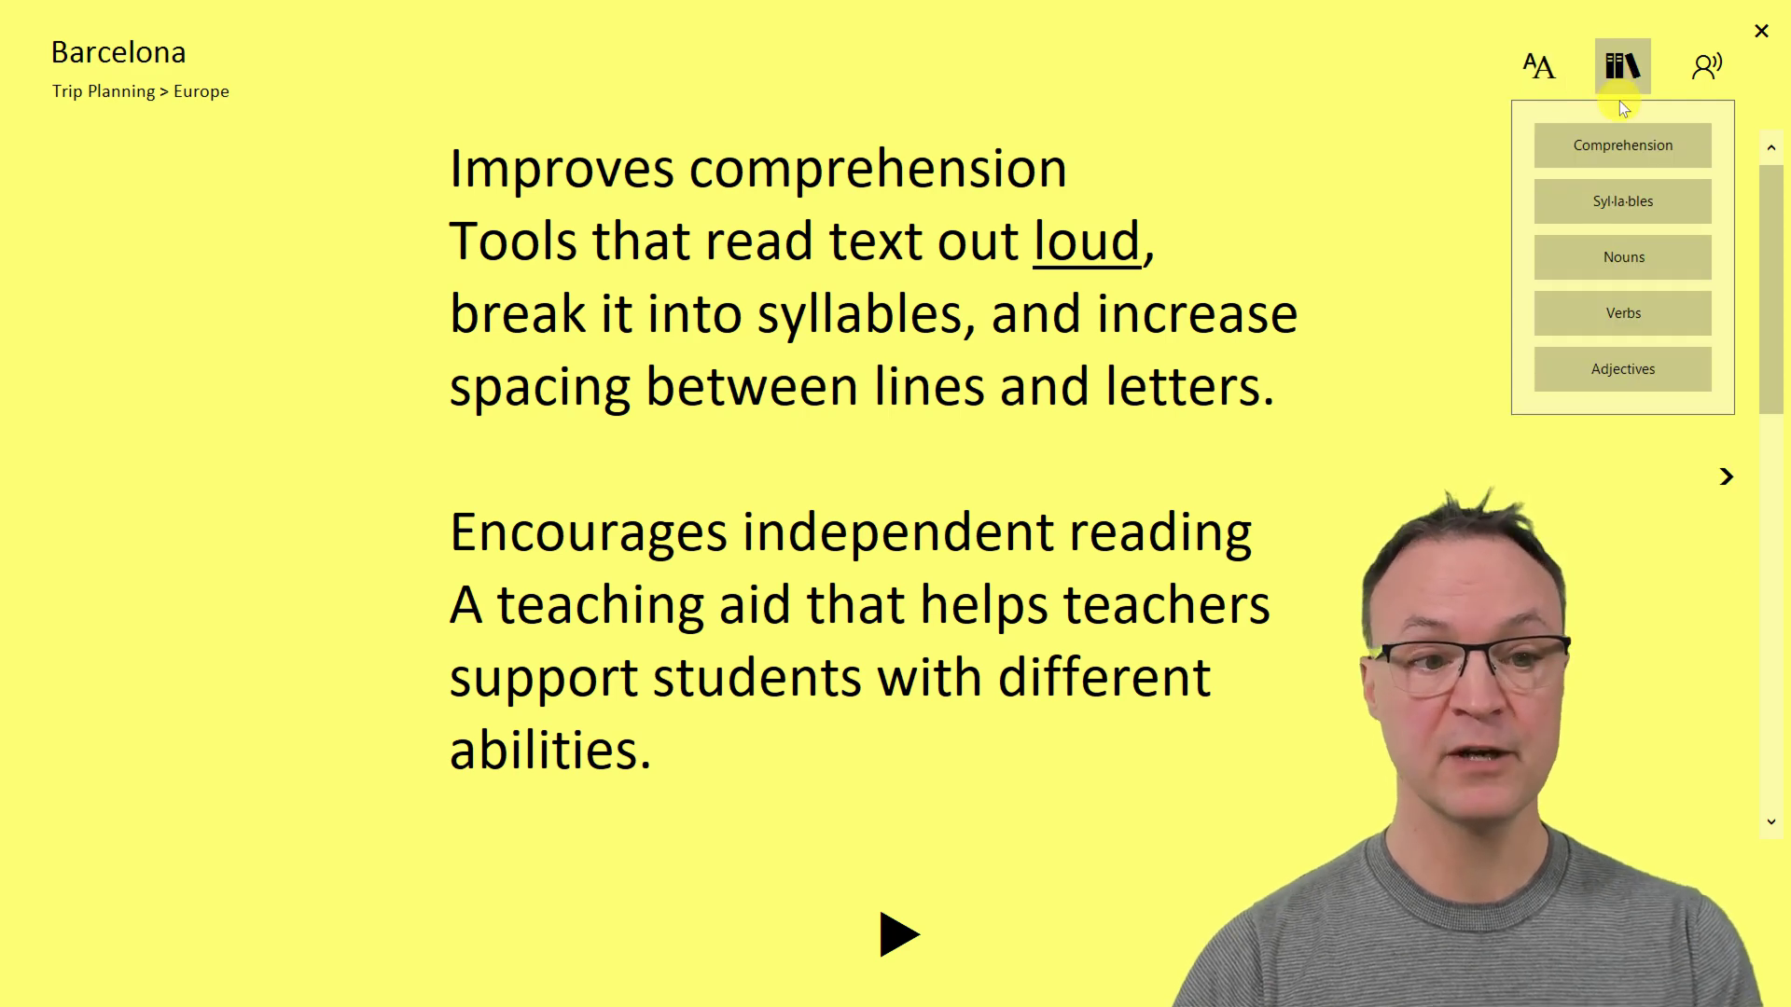
pyautogui.click(1623, 327)
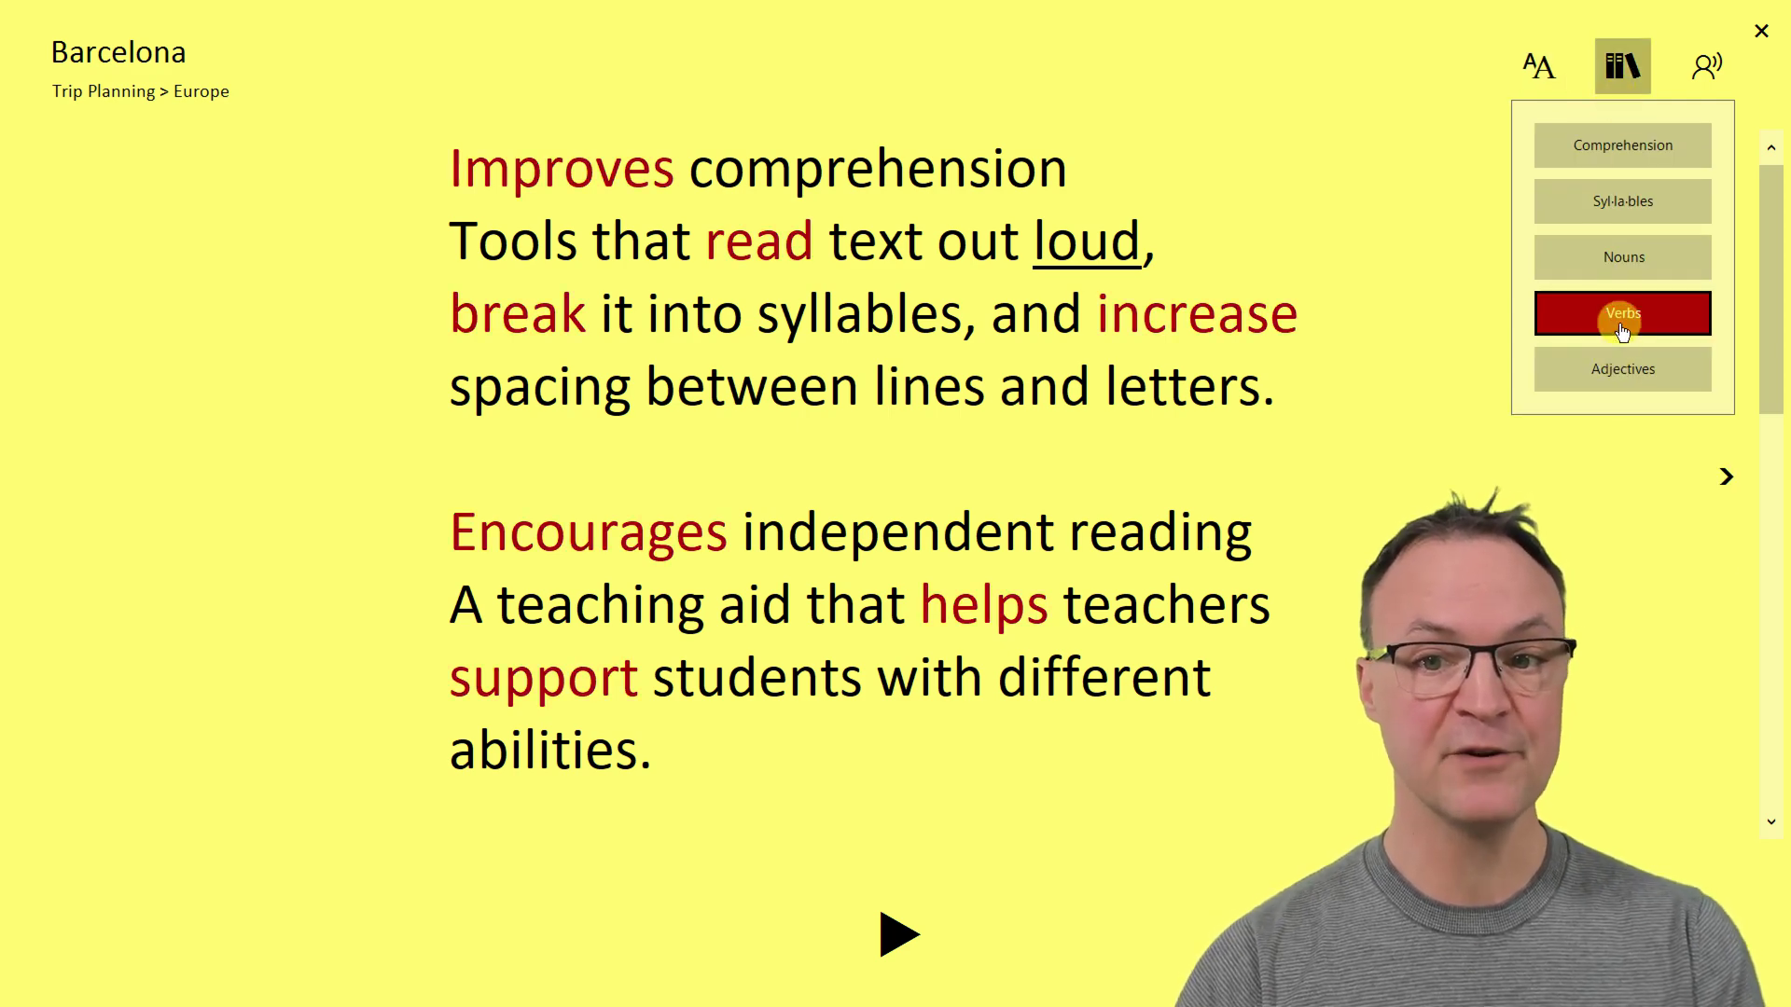
pyautogui.click(1624, 258)
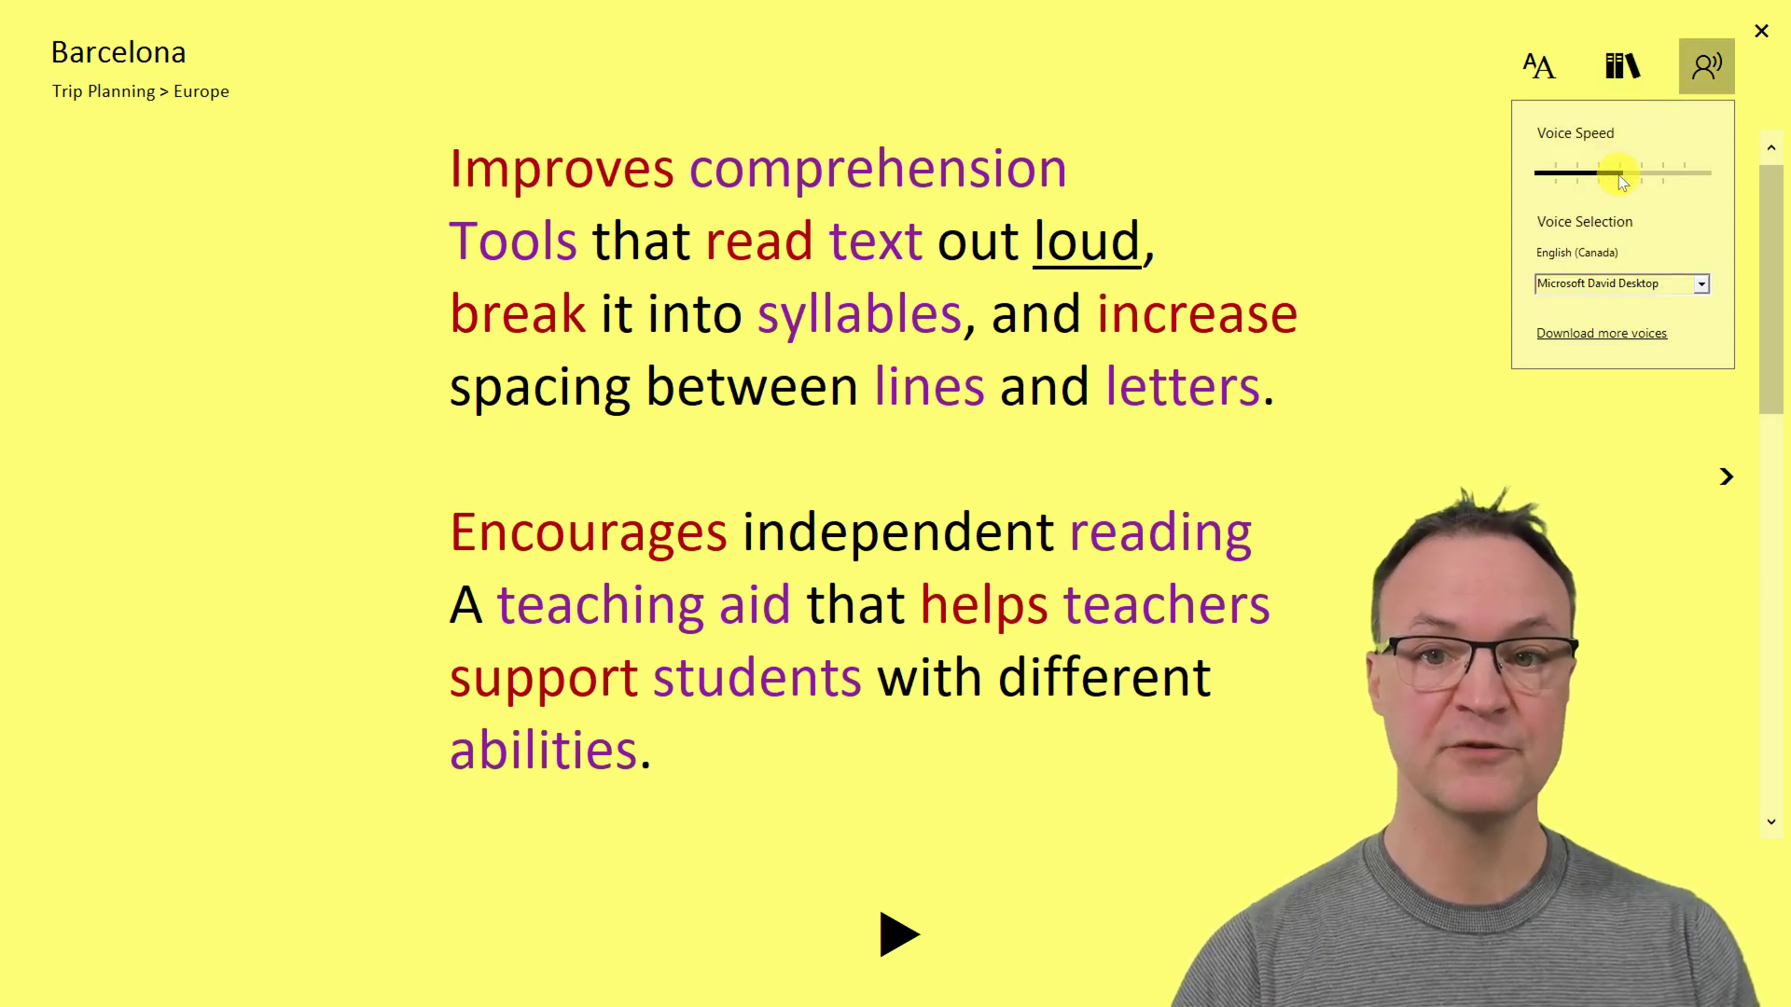
pyautogui.click(1700, 285)
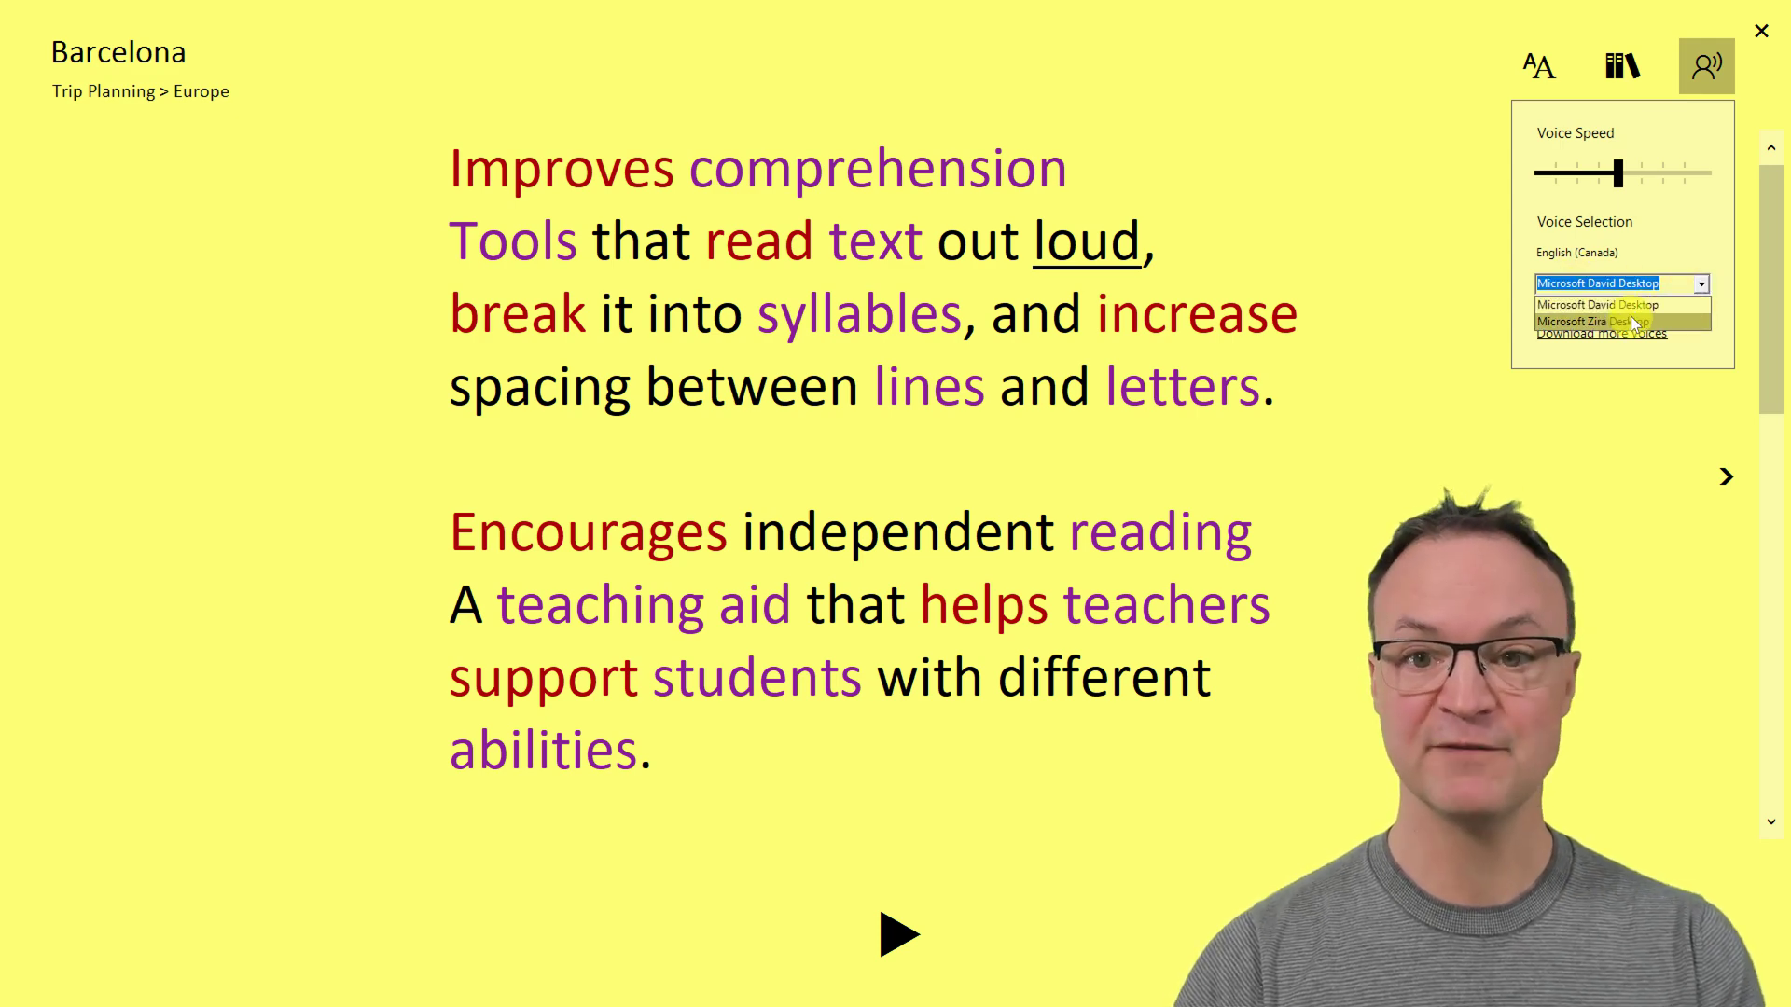
pyautogui.click(1565, 227)
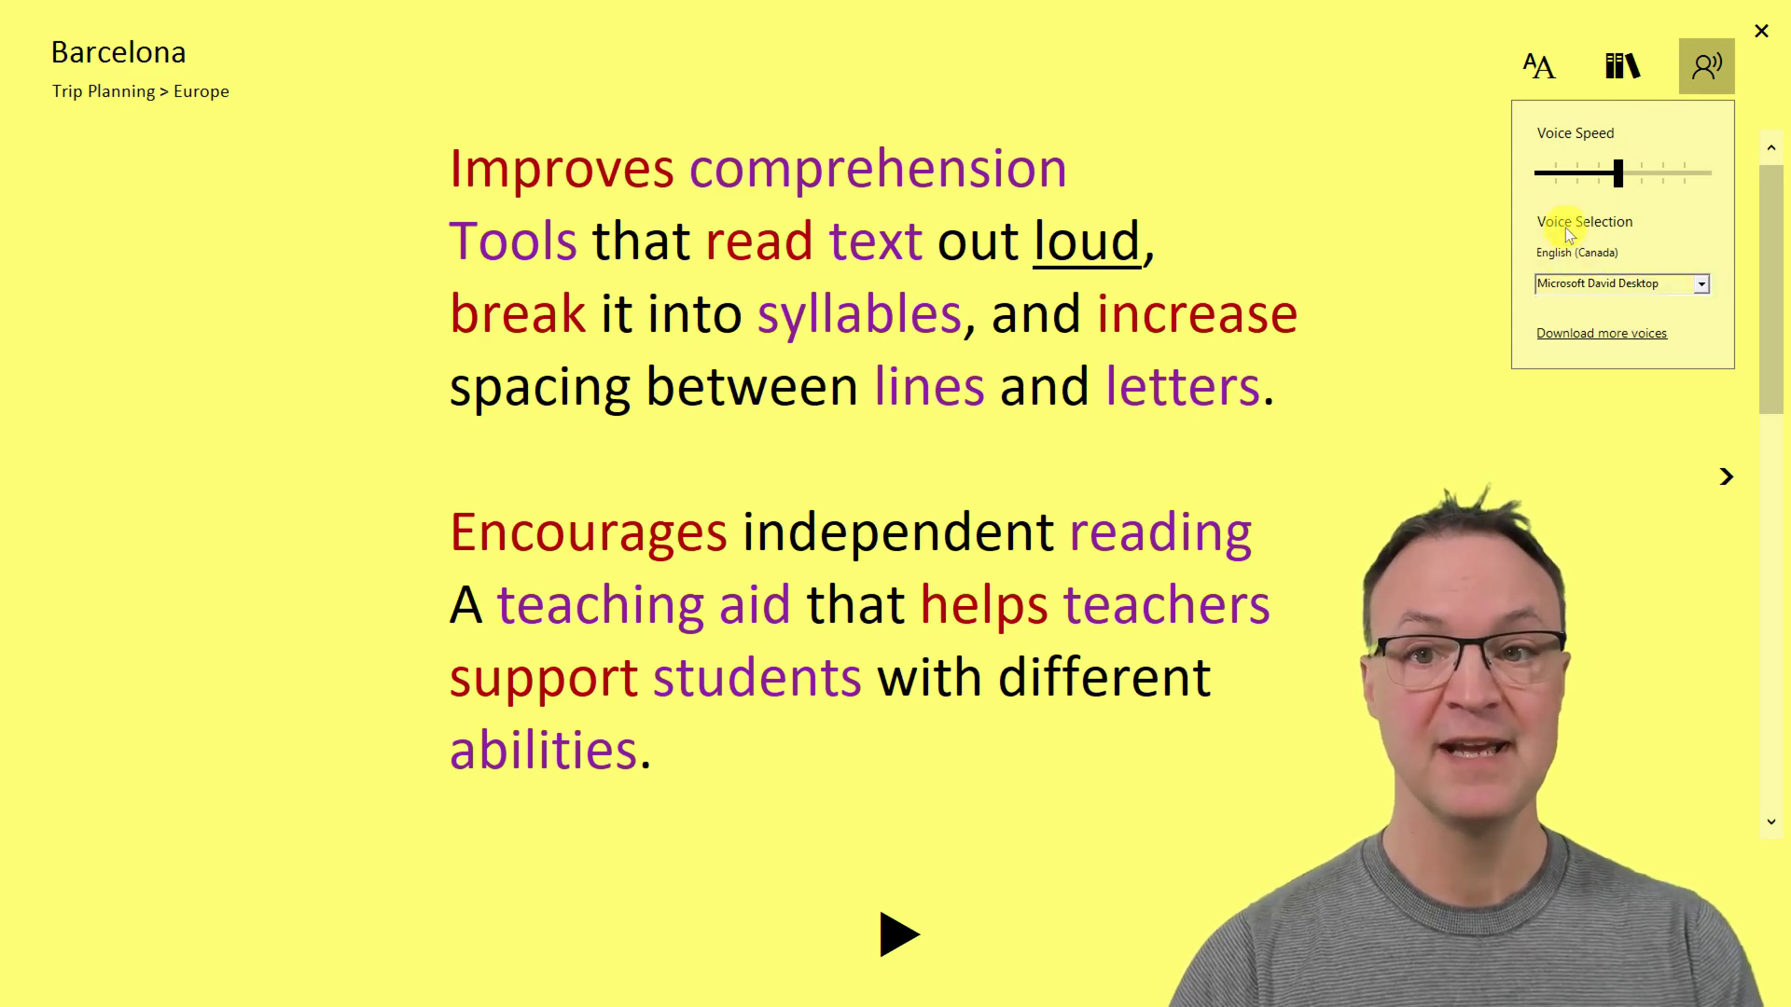
pyautogui.click(1762, 35)
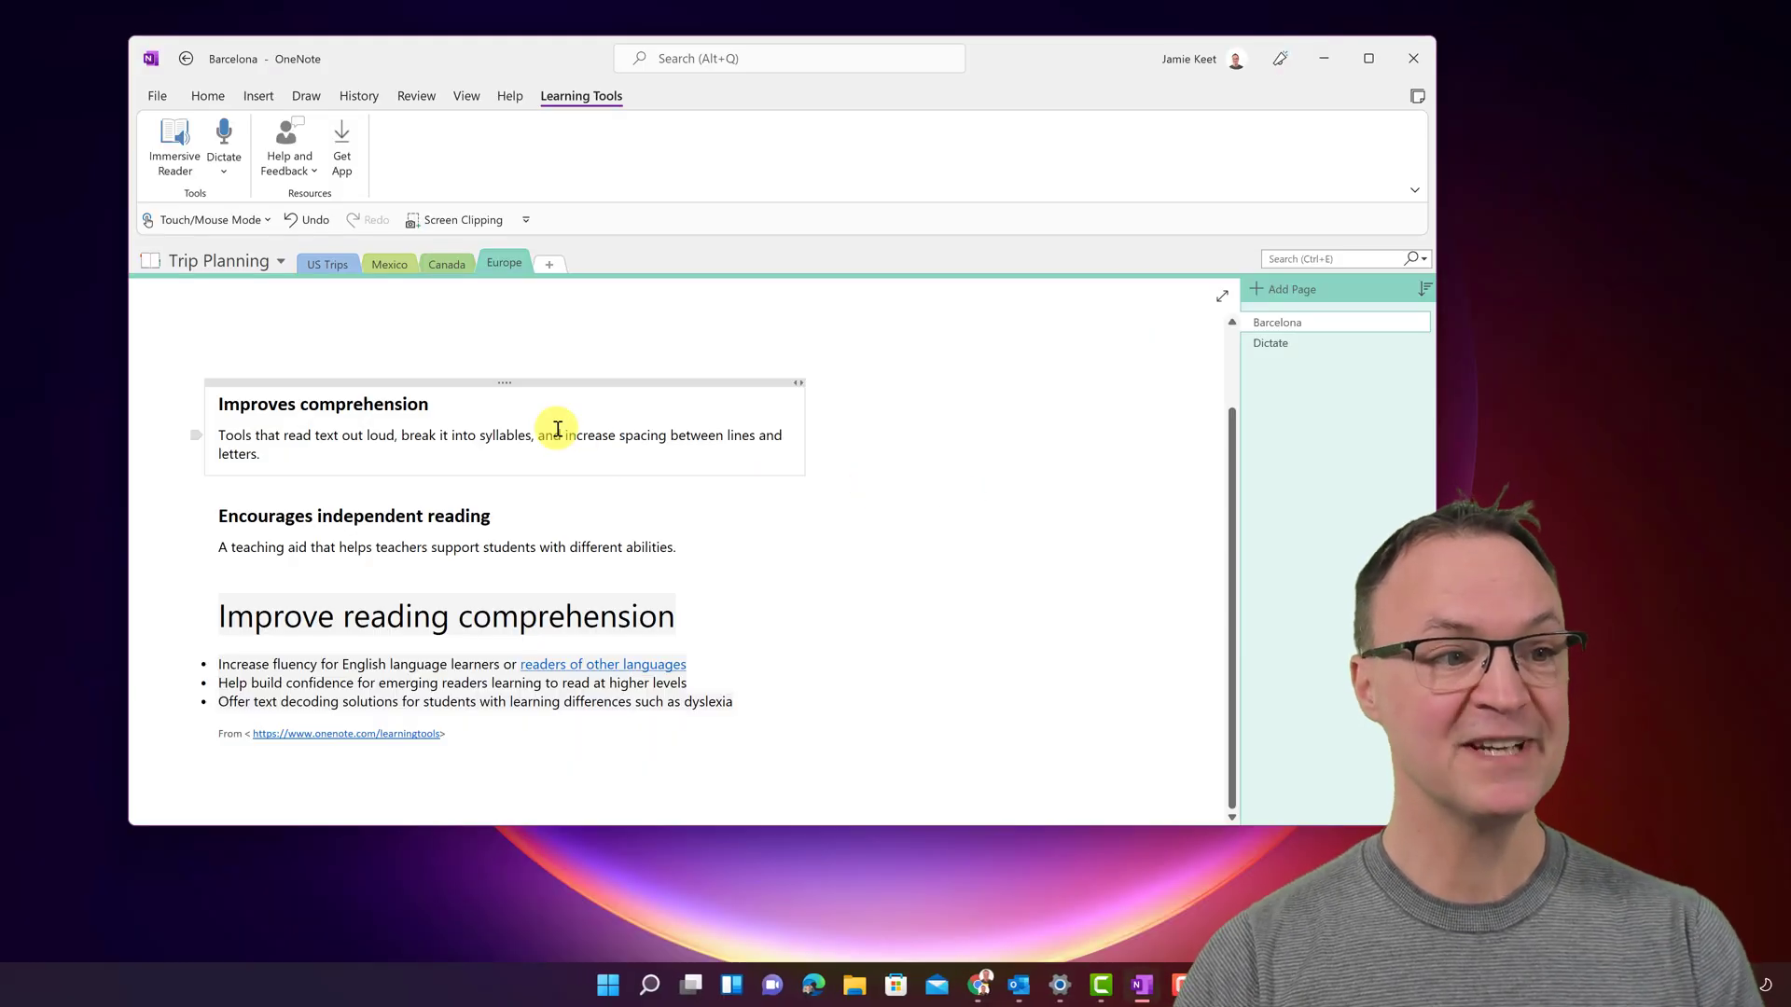
# - Read the Hawaii page's Lanai brochure text in Immersive Reader, then close the reader
pyautogui.click(332, 265)
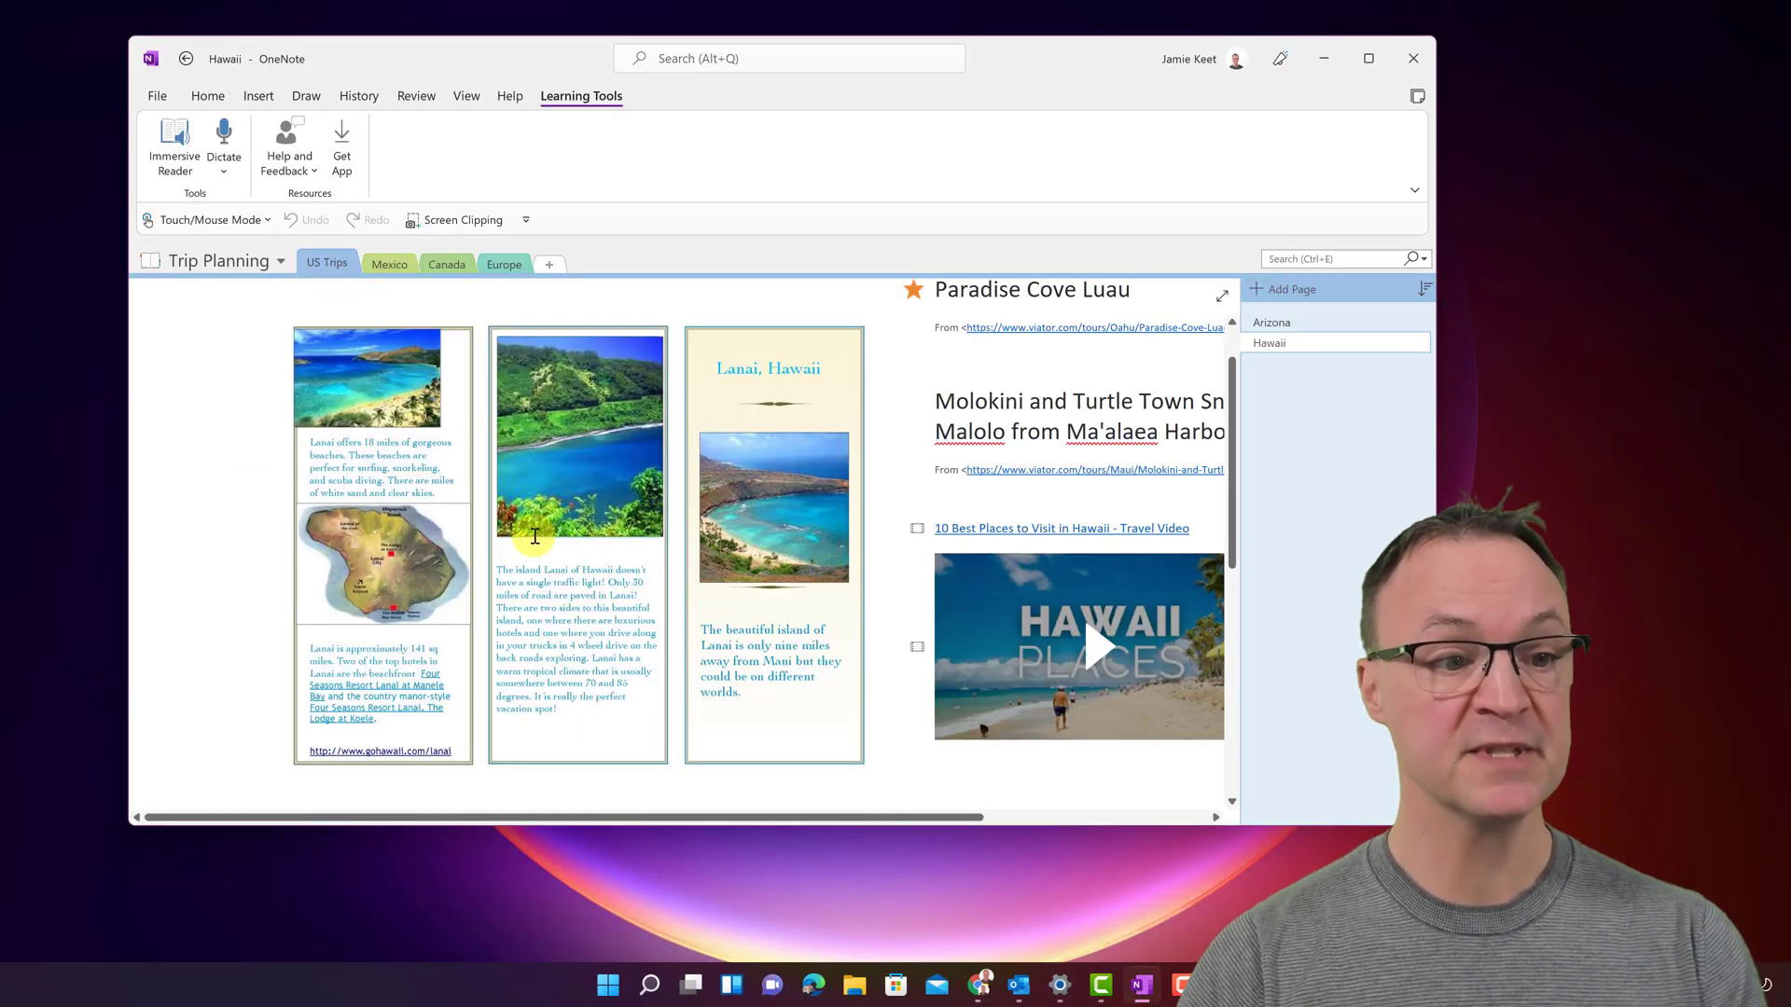
pyautogui.click(598, 606)
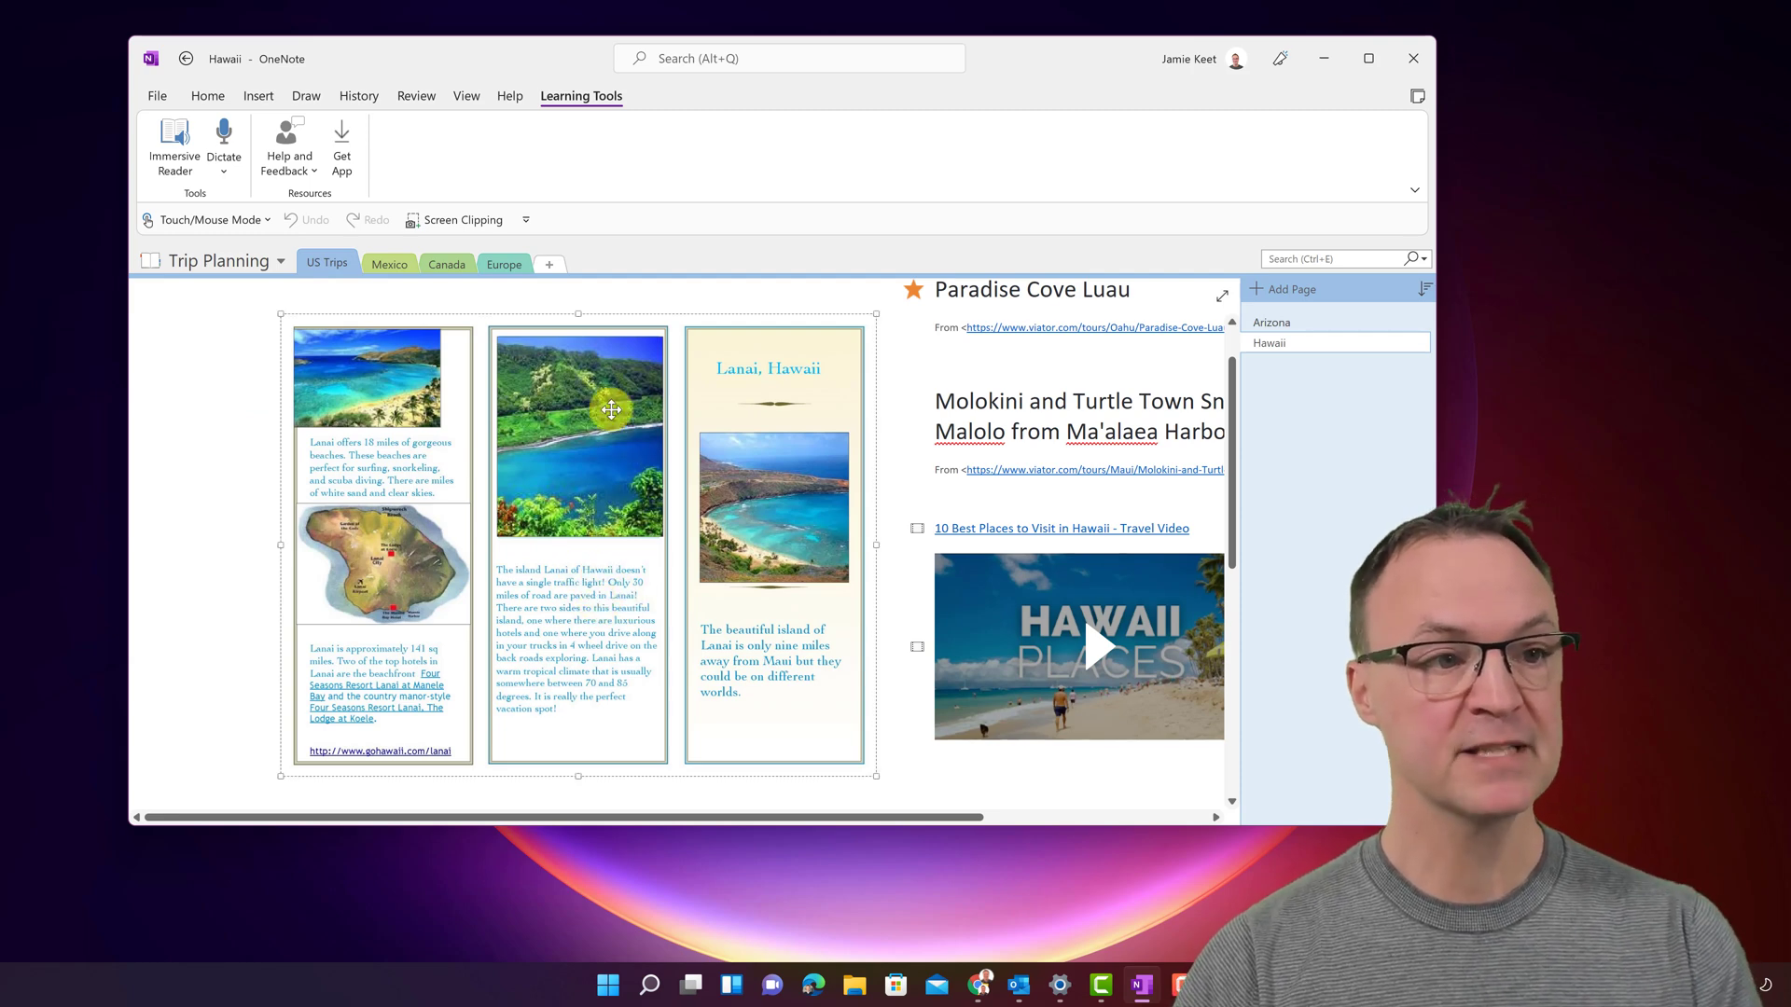
pyautogui.click(167, 144)
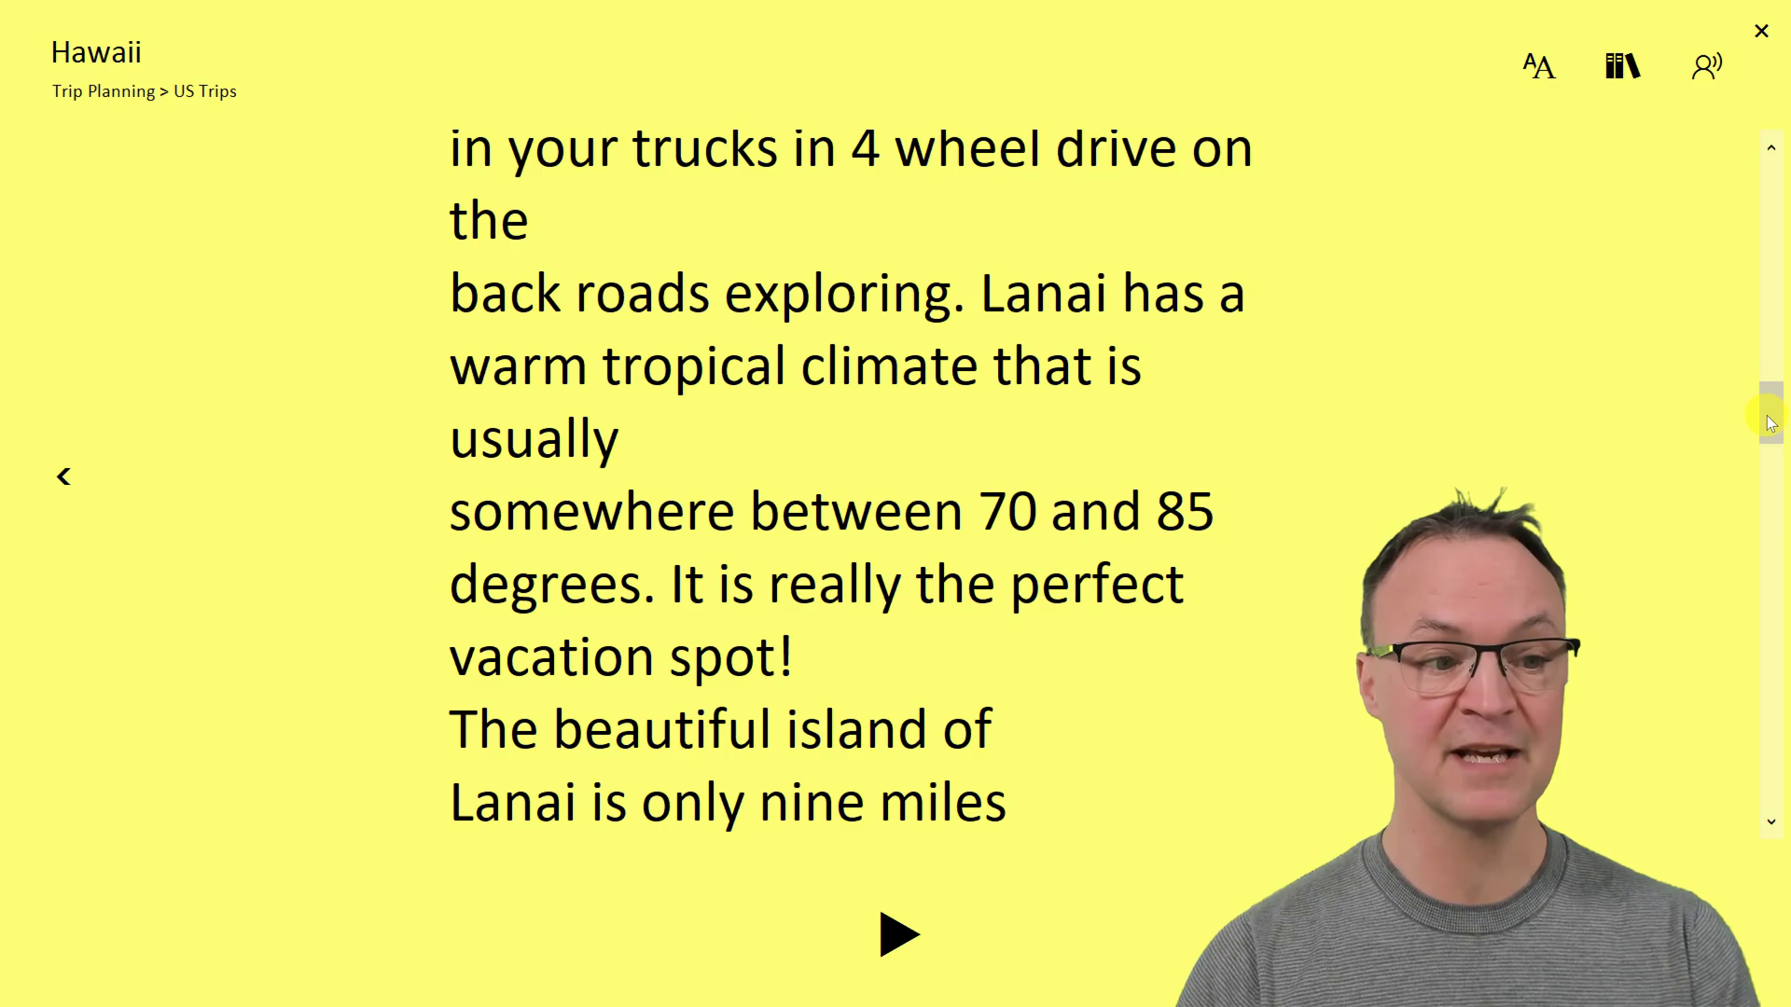
pyautogui.click(1762, 31)
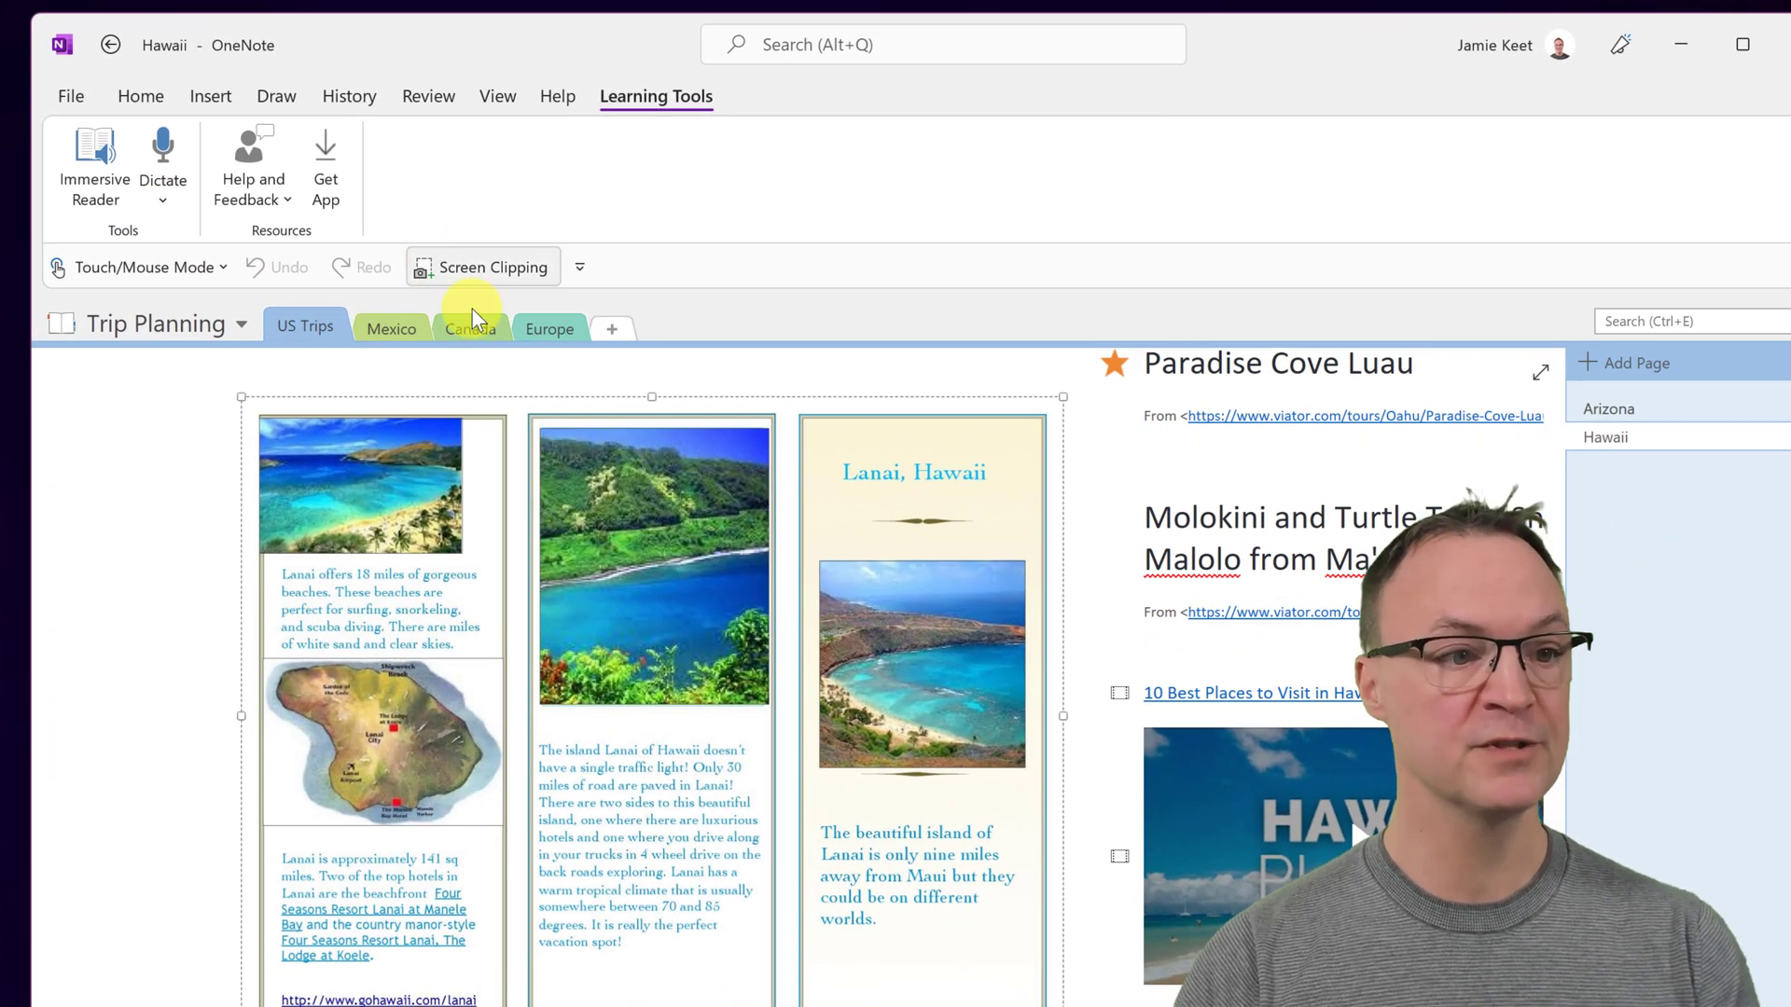
# - Dictate a spoken note onto the Europe section's Dictate page and drag it lower and right
pyautogui.click(552, 326)
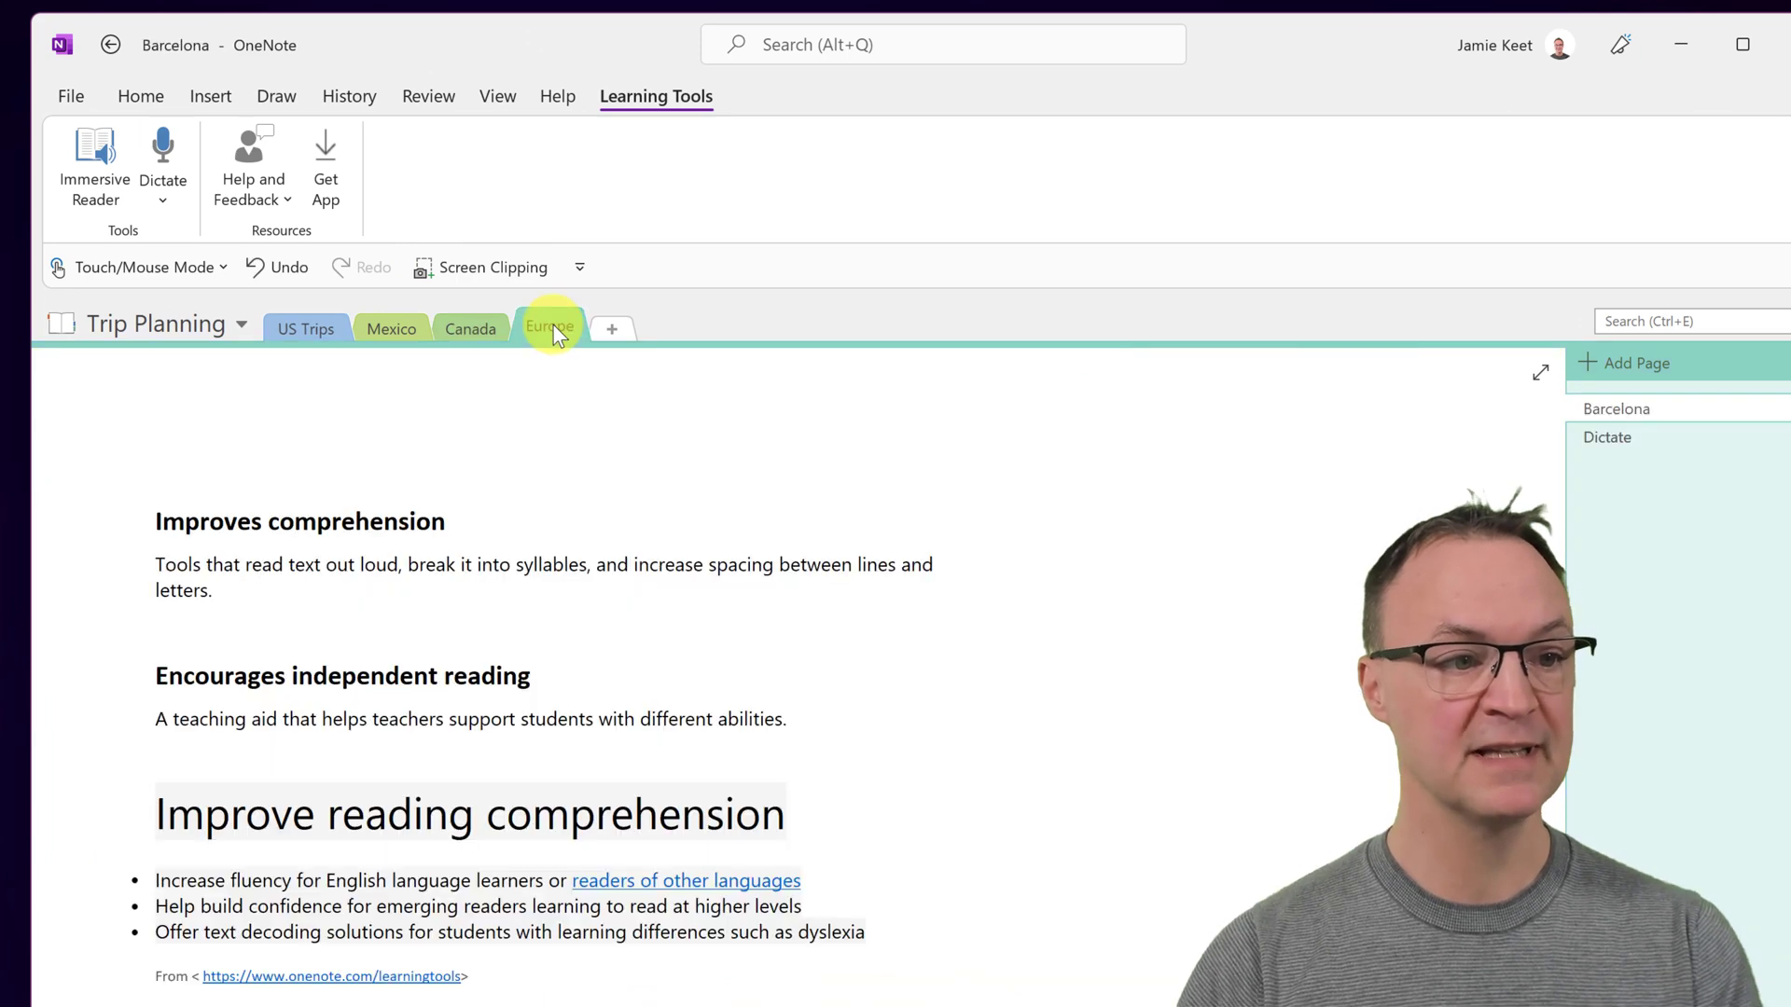
pyautogui.click(1616, 439)
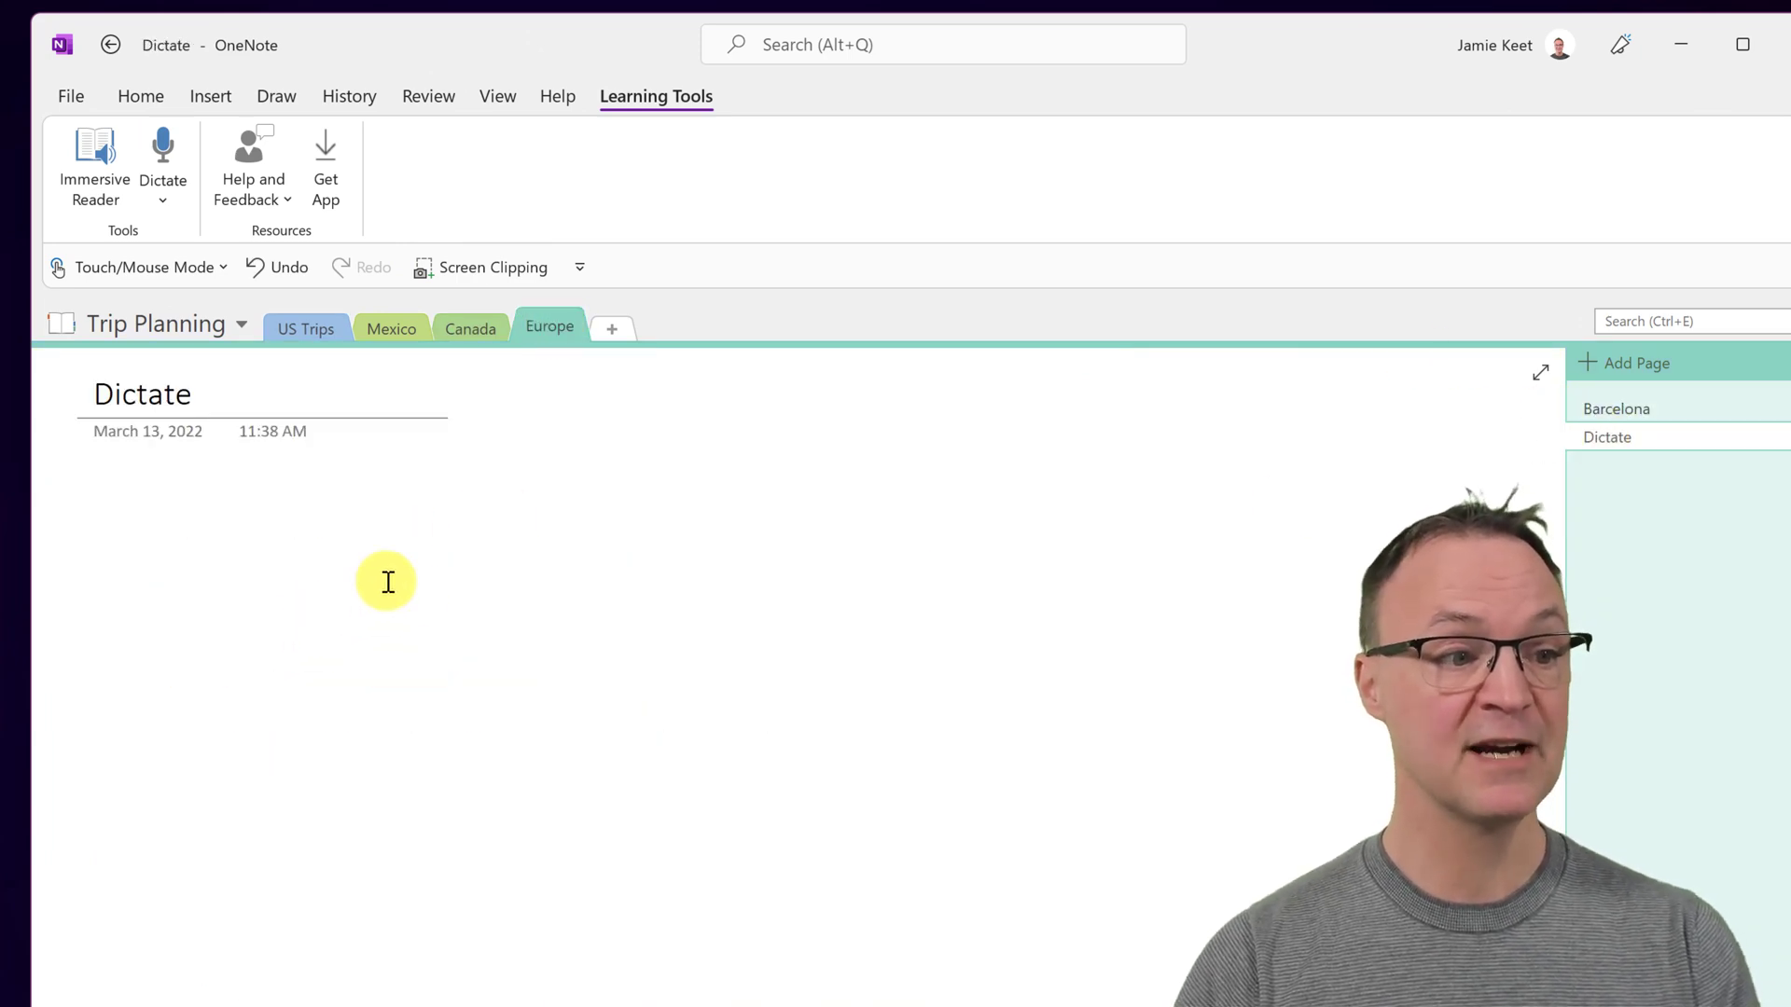
pyautogui.click(467, 506)
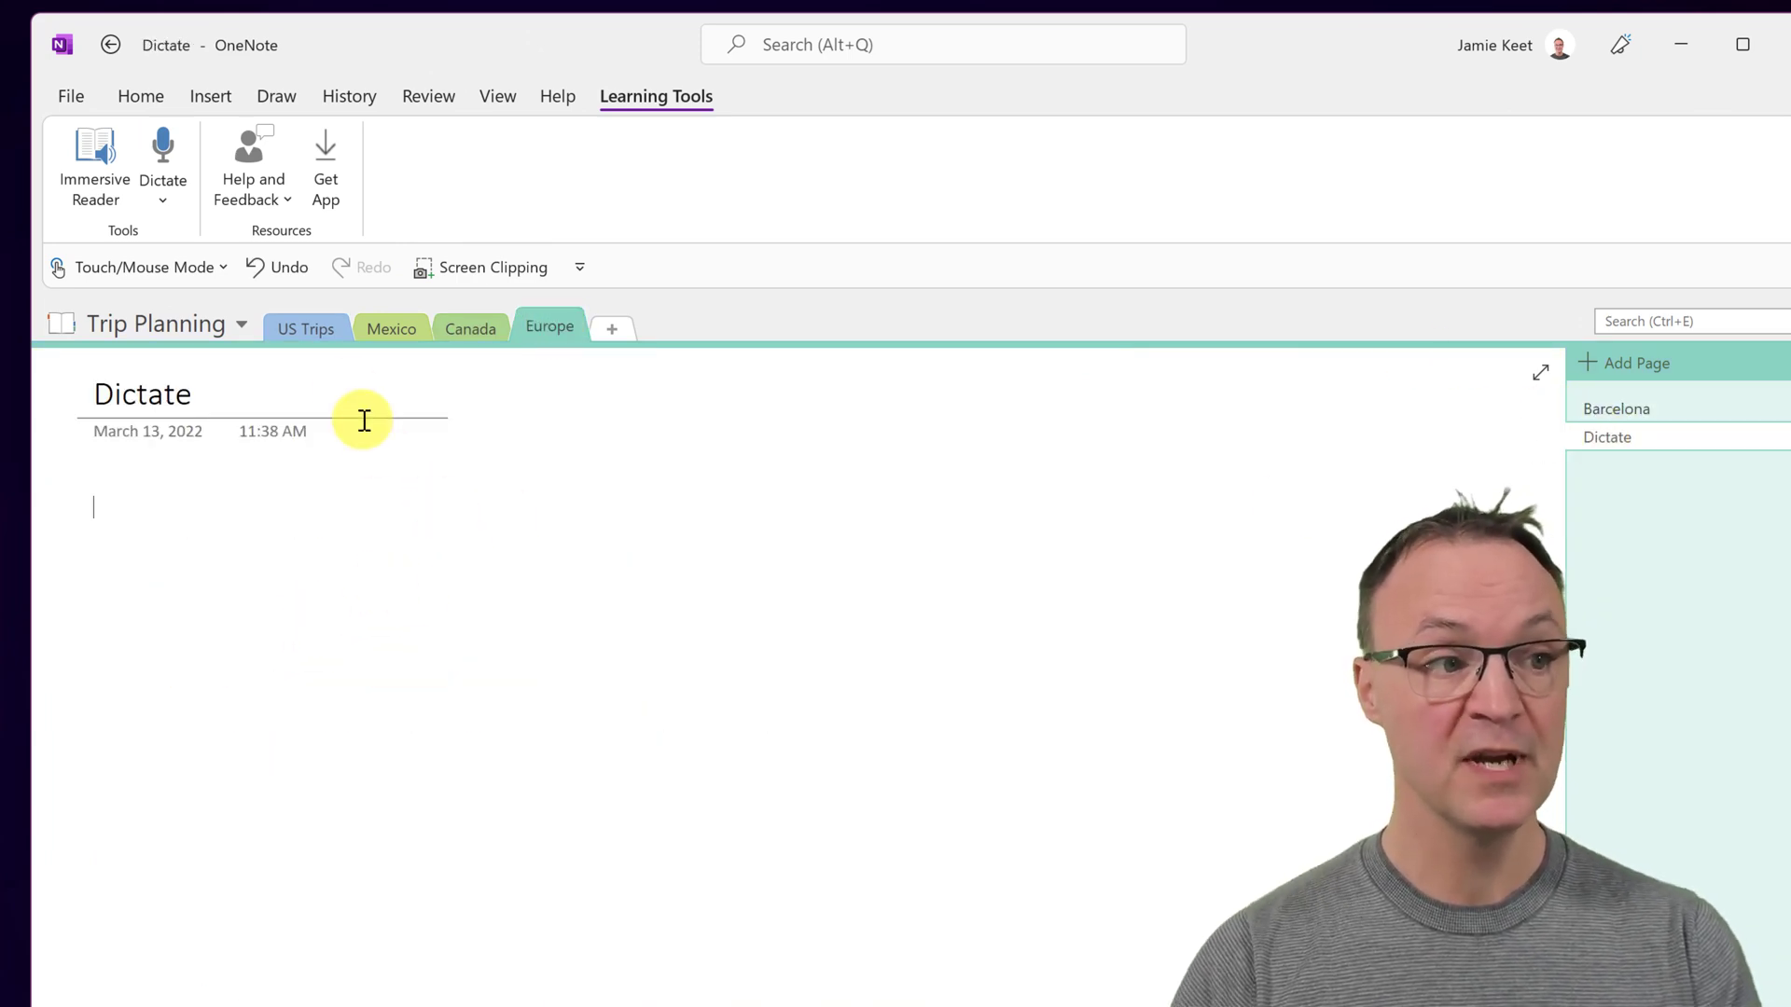
pyautogui.click(164, 151)
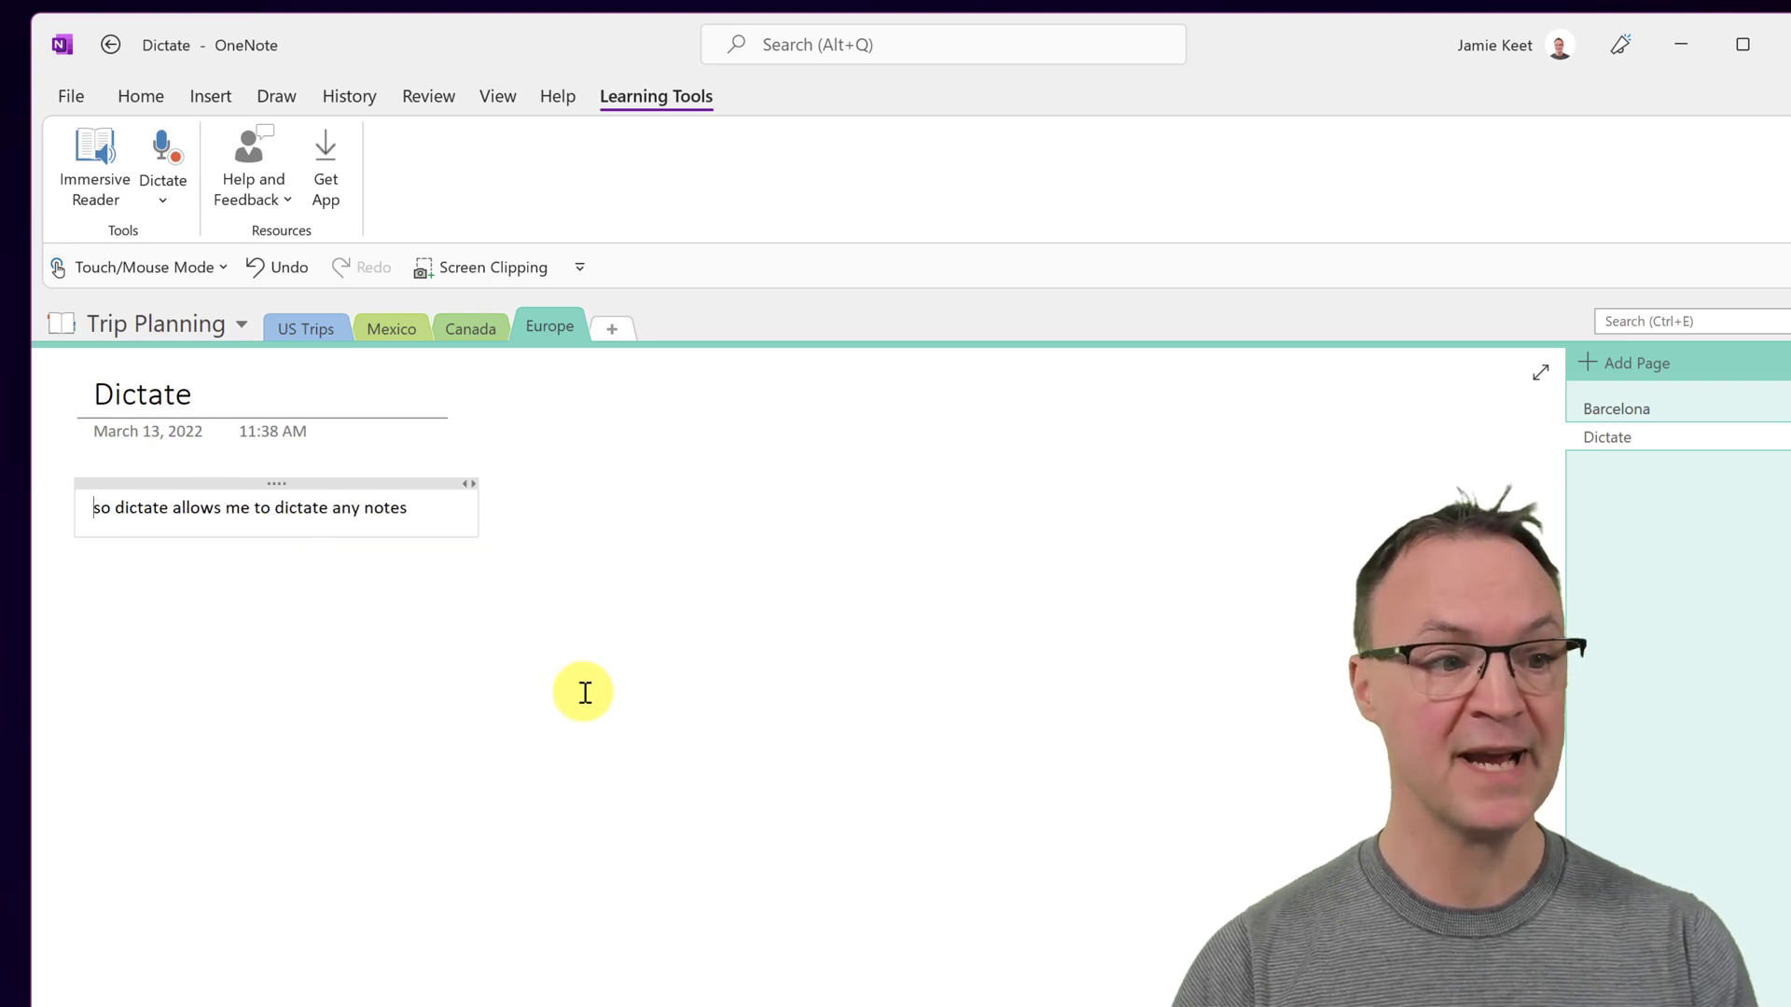
pyautogui.click(170, 153)
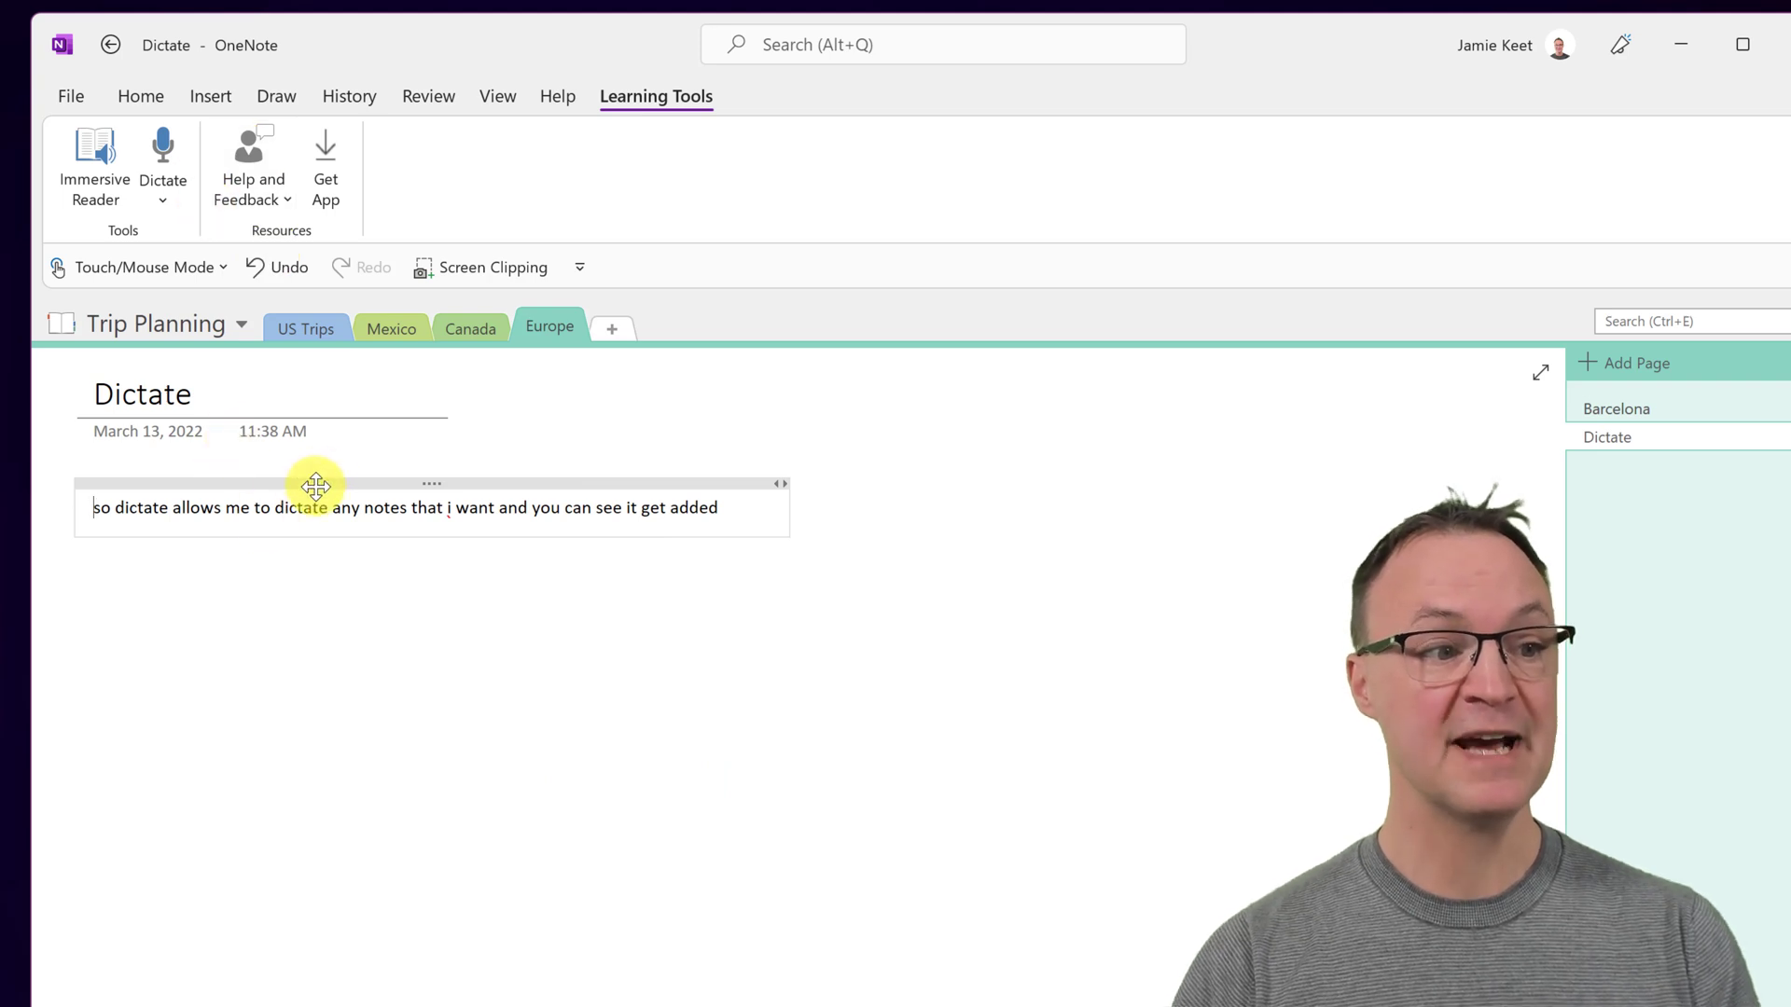
pyautogui.moveTo(317, 483); pyautogui.dragTo(439, 577)
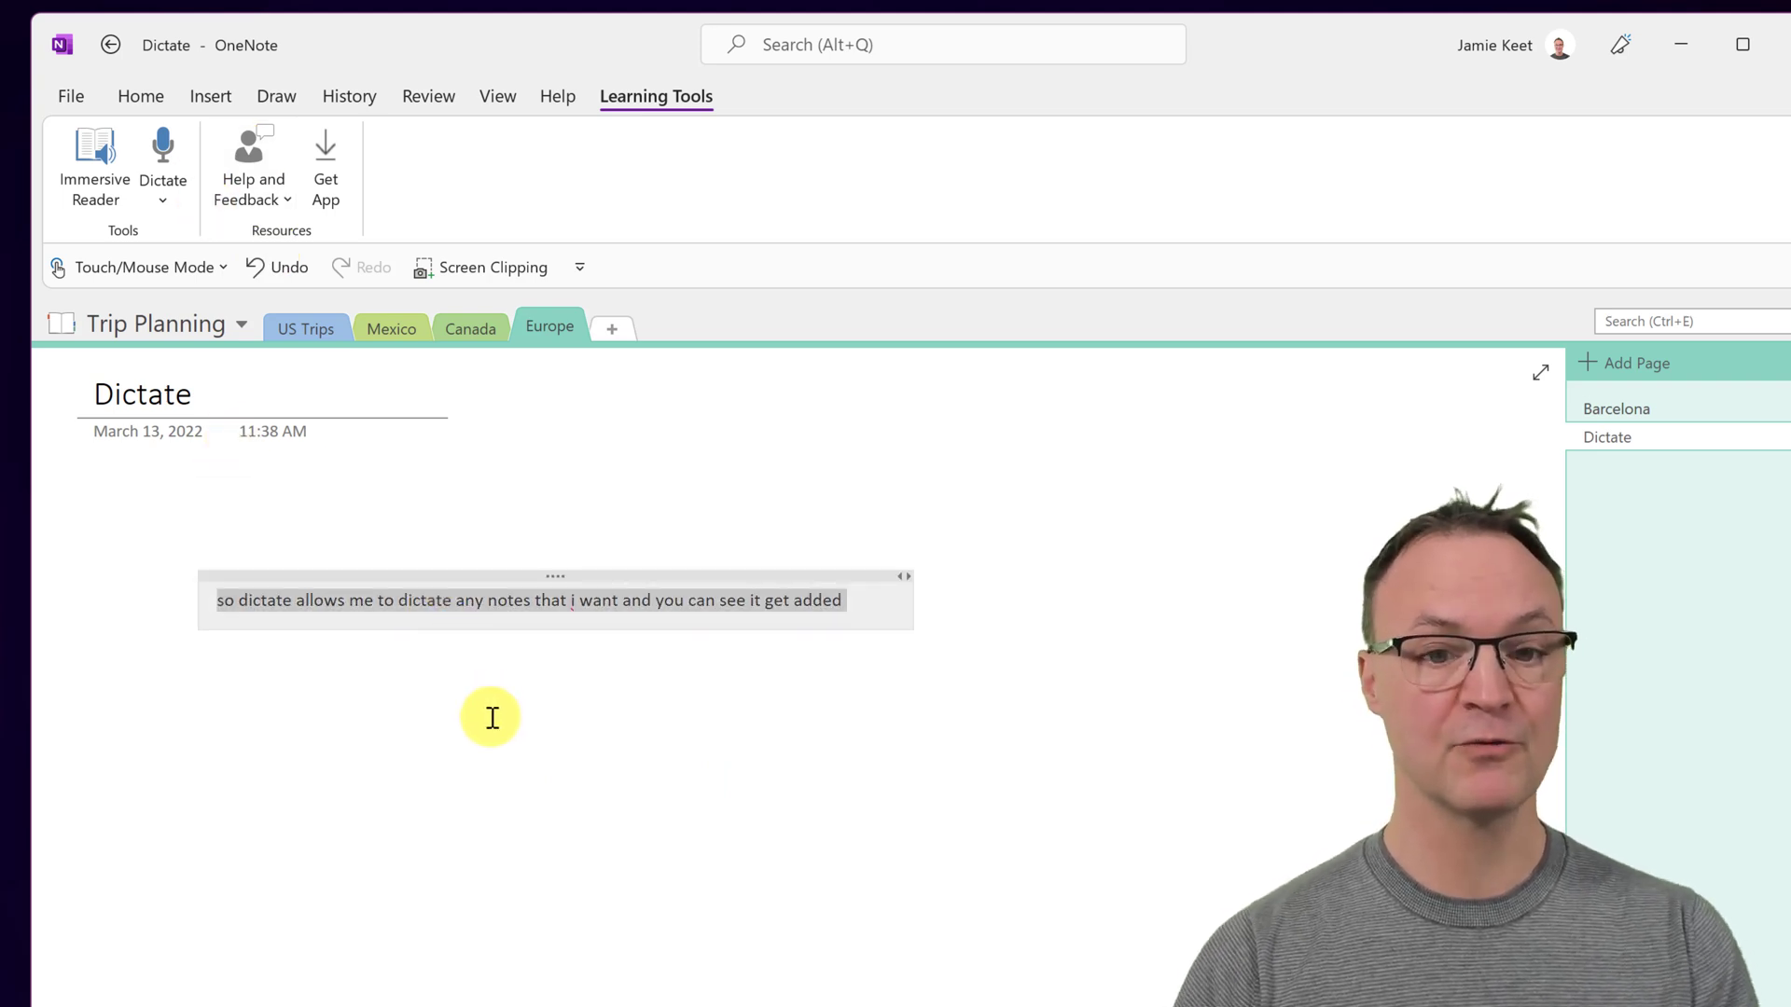
pyautogui.click(493, 718)
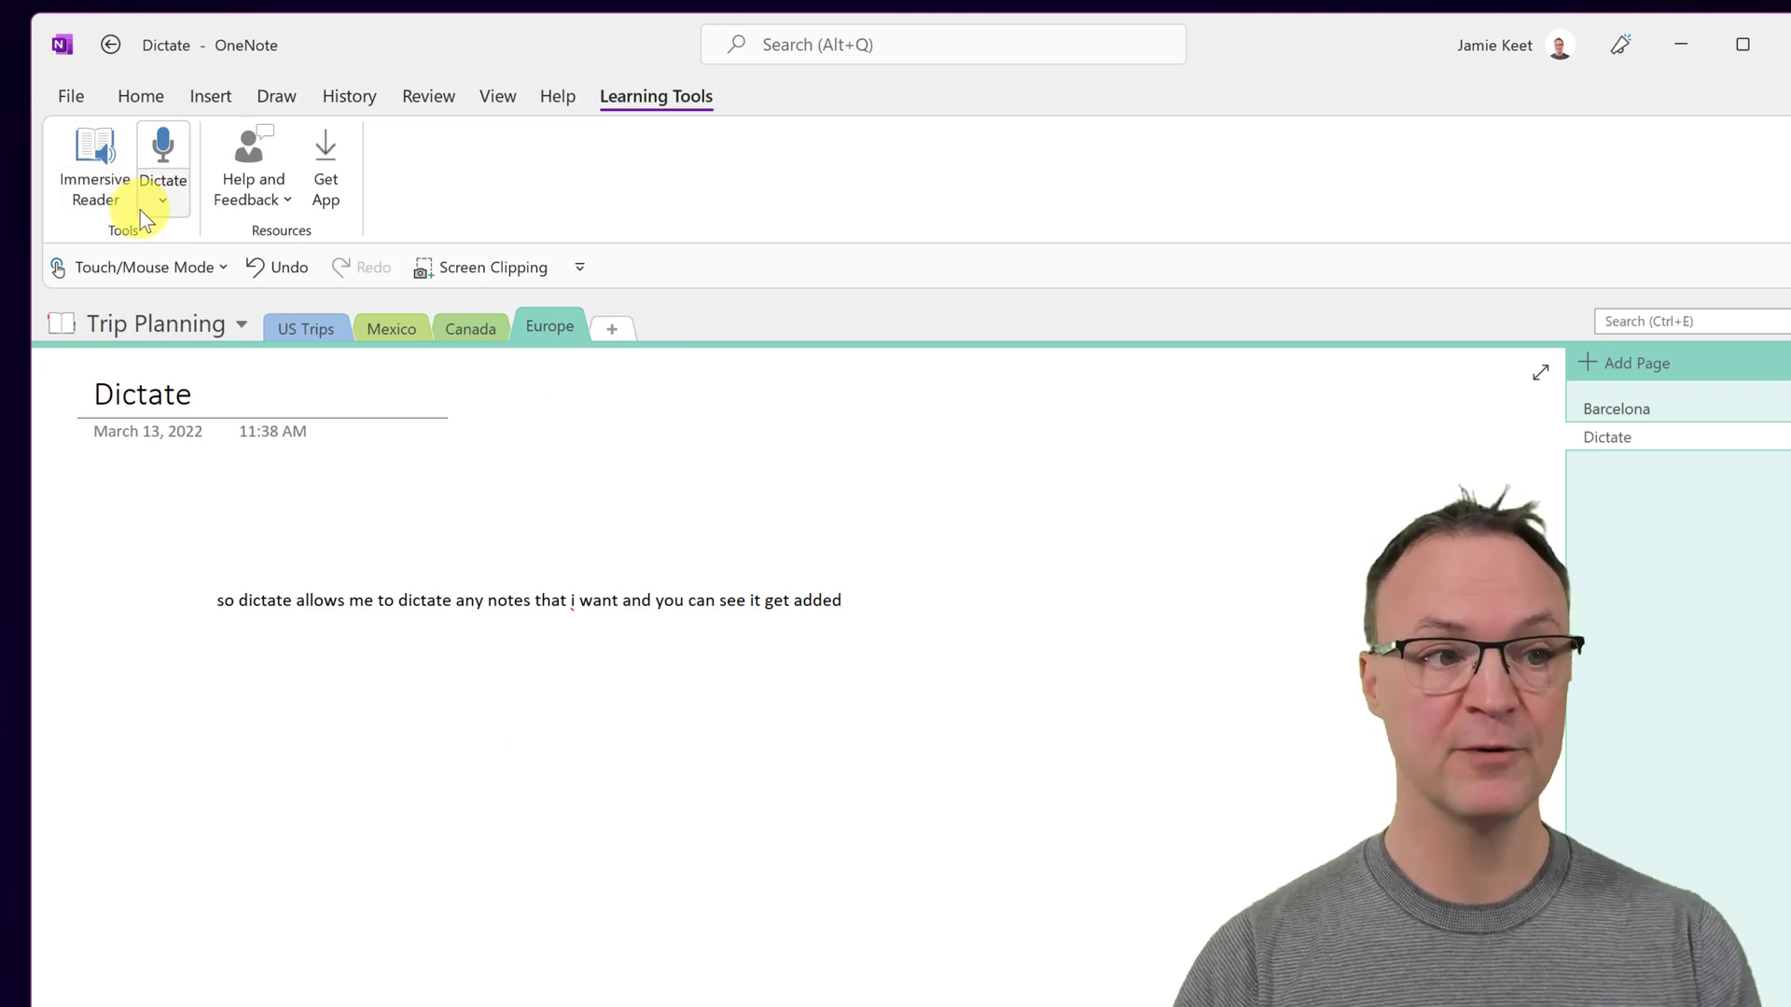
# - Check that Learning Tools appears under active add-ins in OneNote Options, then close the dialog
pyautogui.rightClick(203, 177)
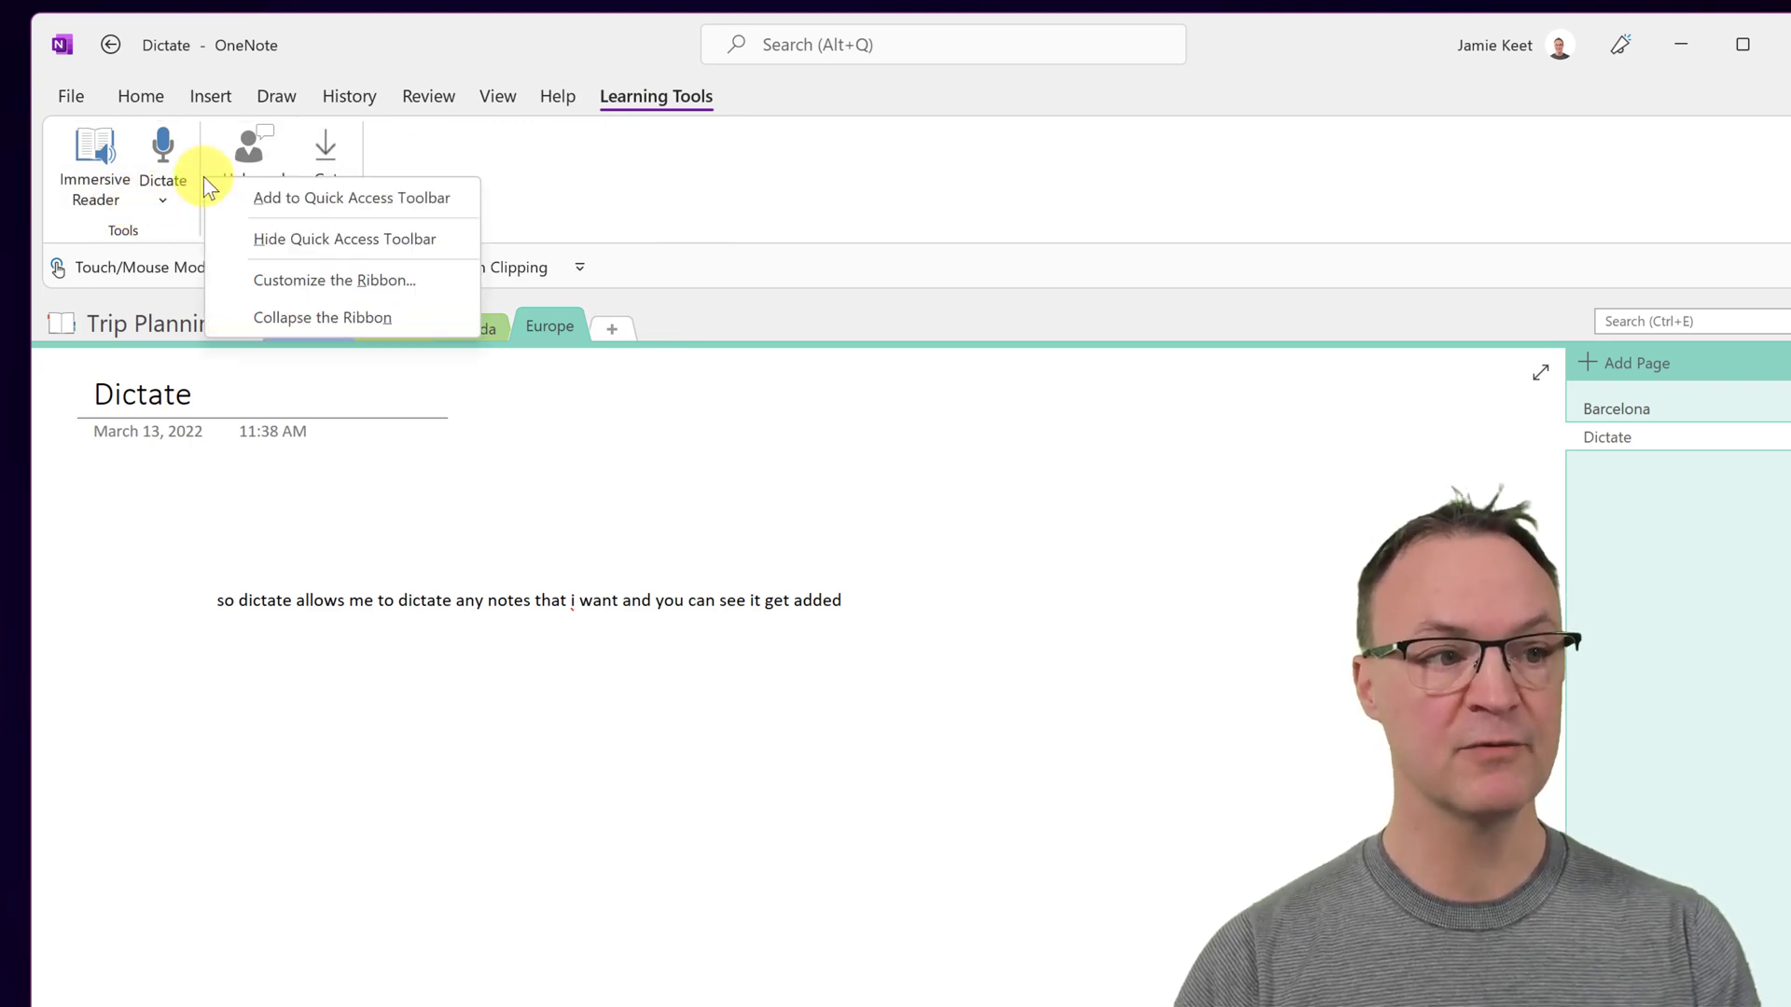
pyautogui.click(292, 283)
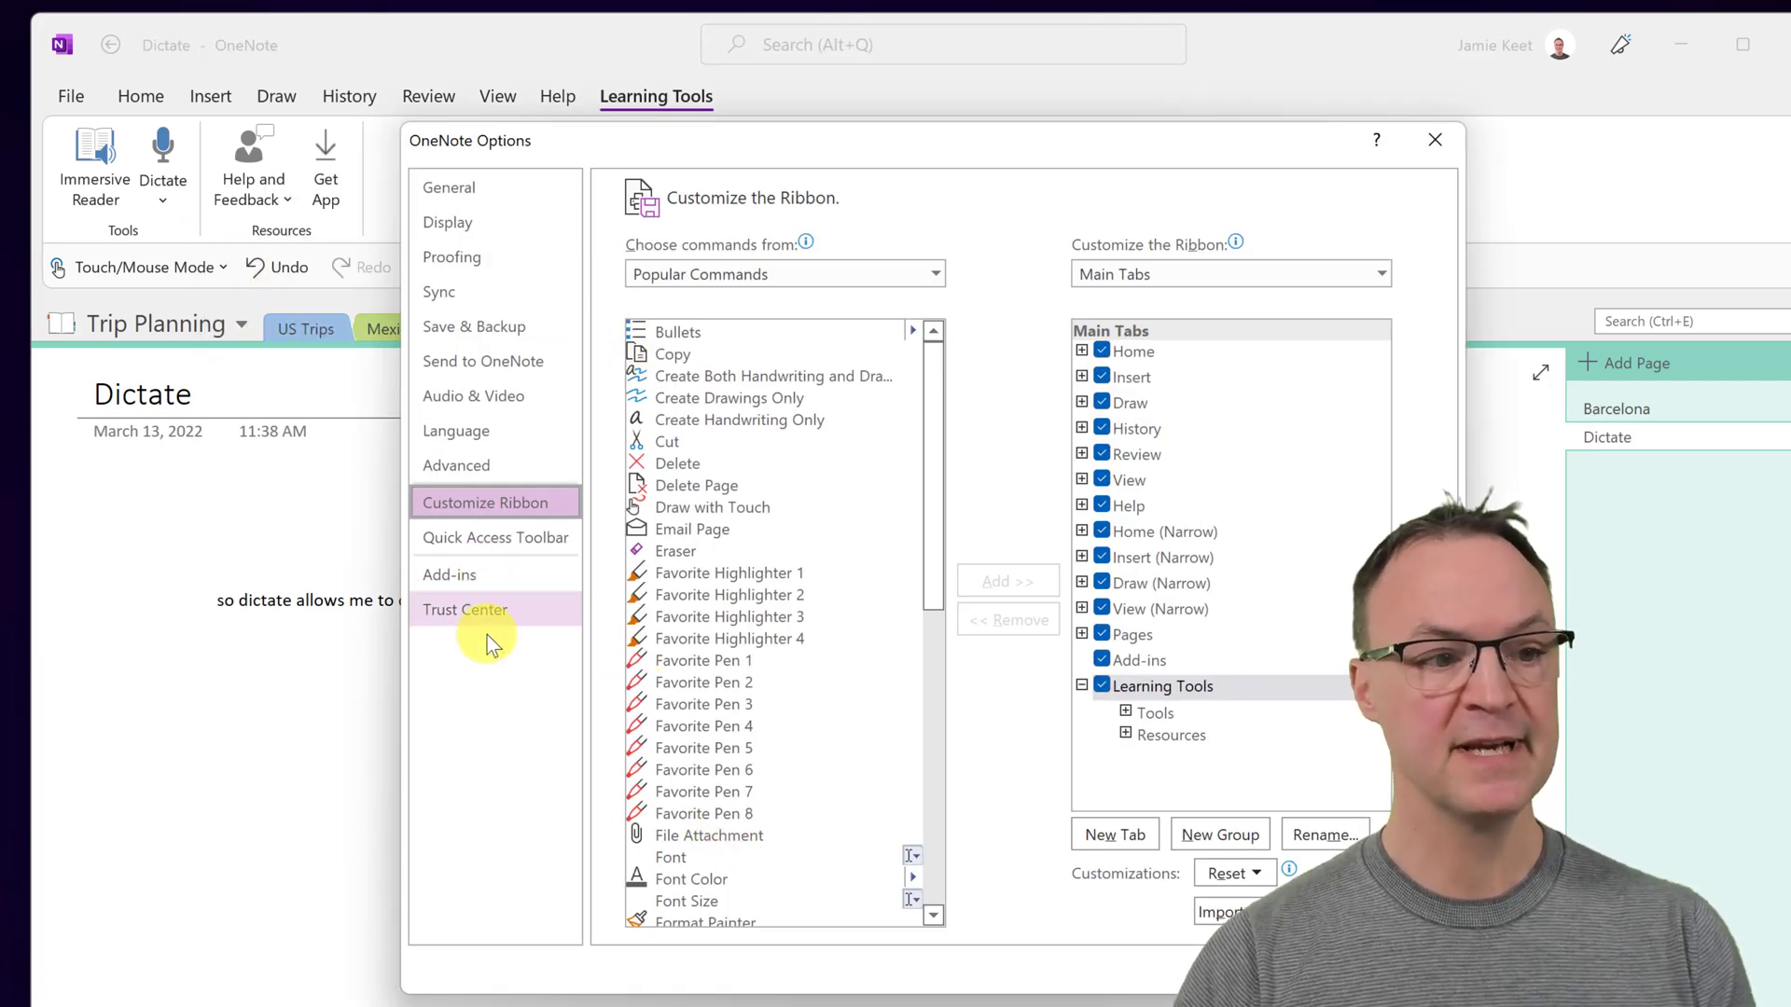
pyautogui.click(478, 579)
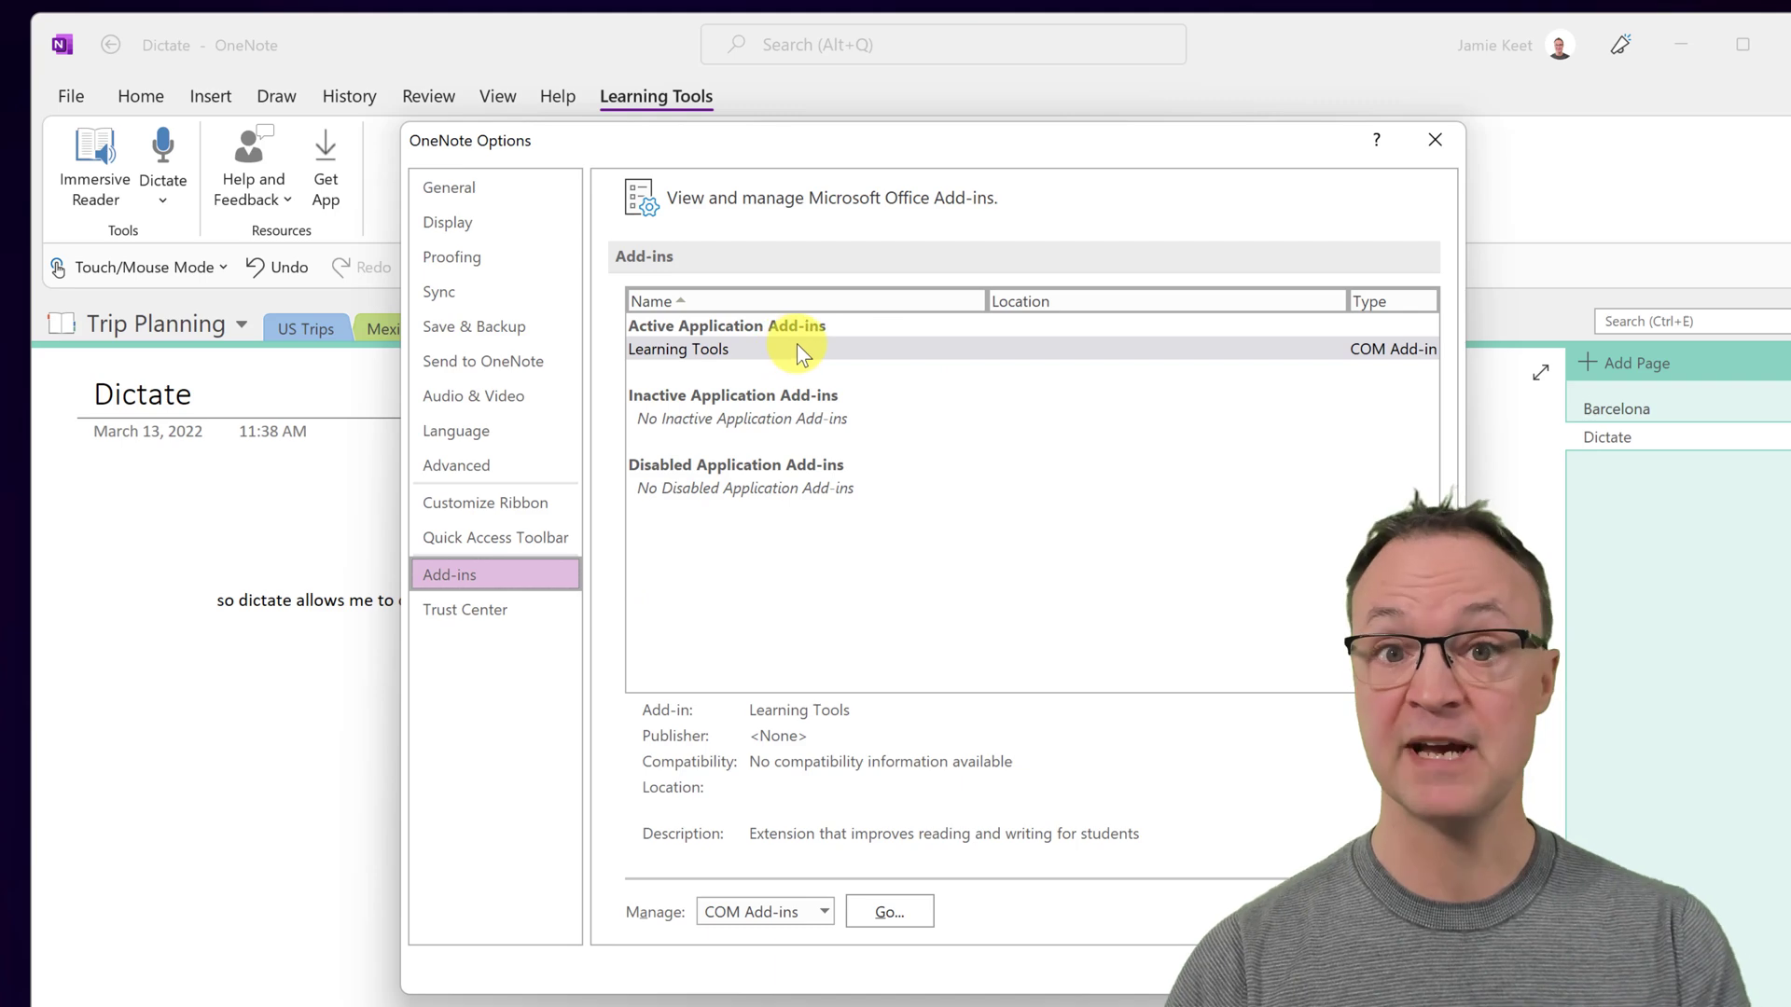
pyautogui.click(1435, 139)
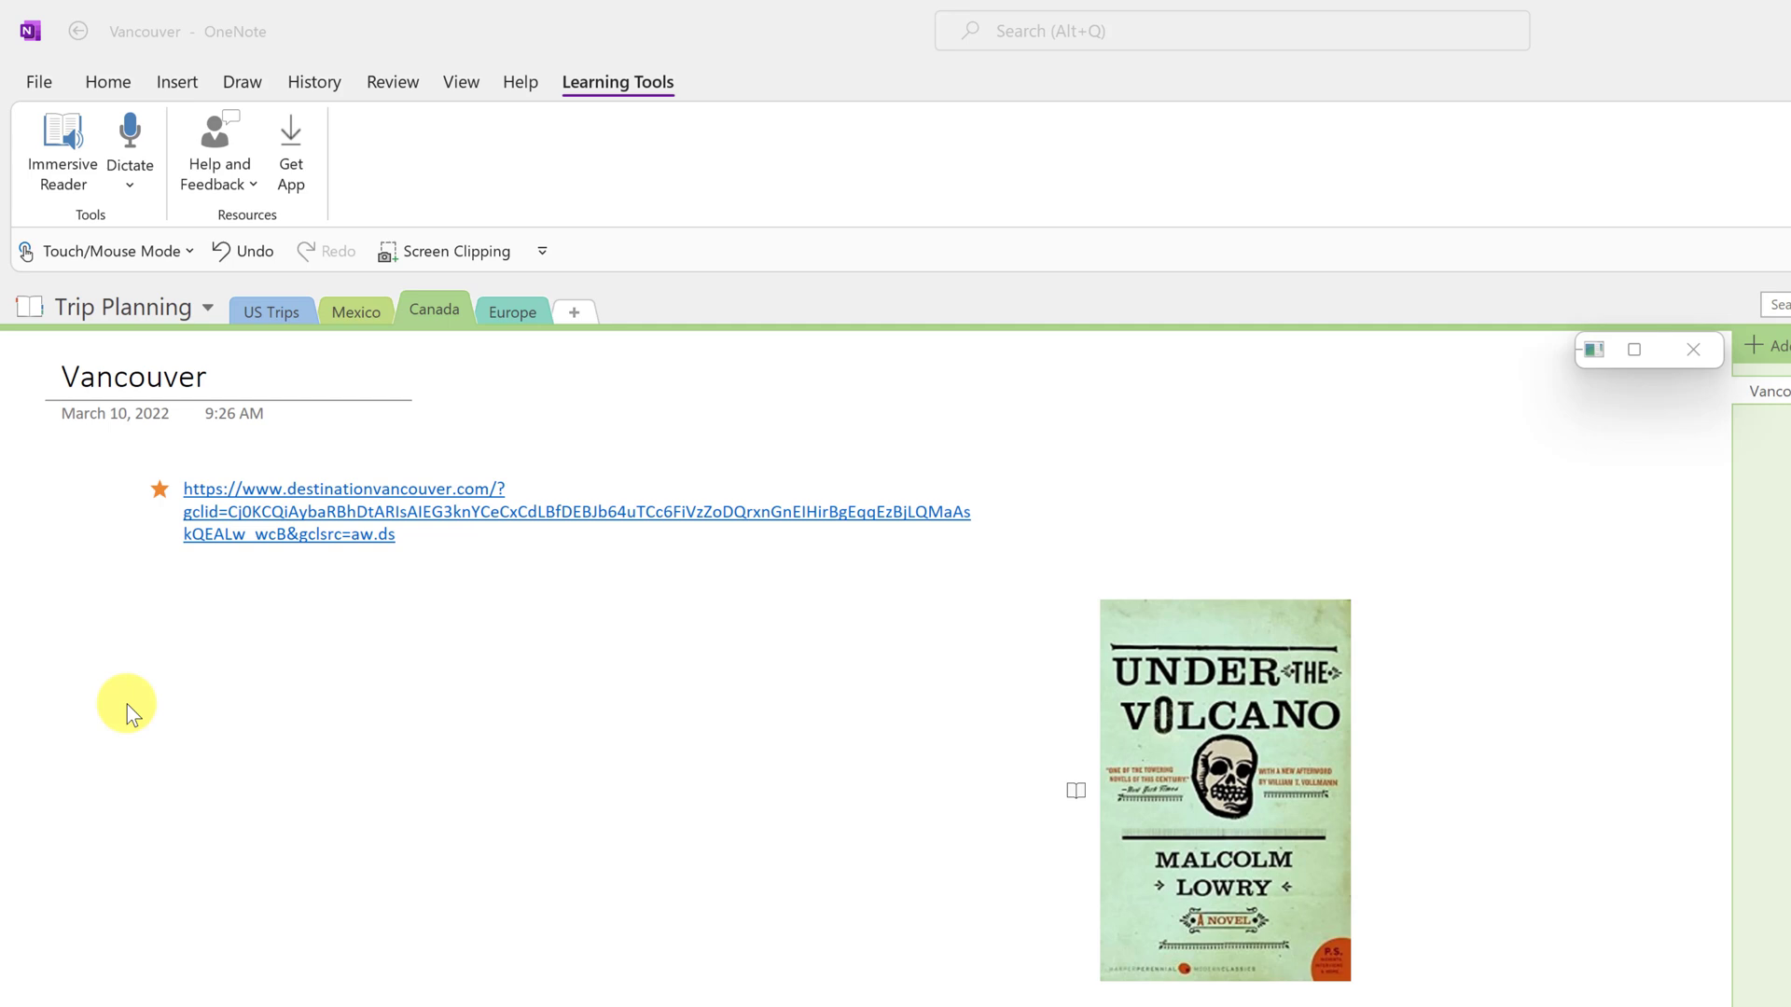
# - Record a short audio clip onto the Vancouver page and stop the recording
pyautogui.click(174, 80)
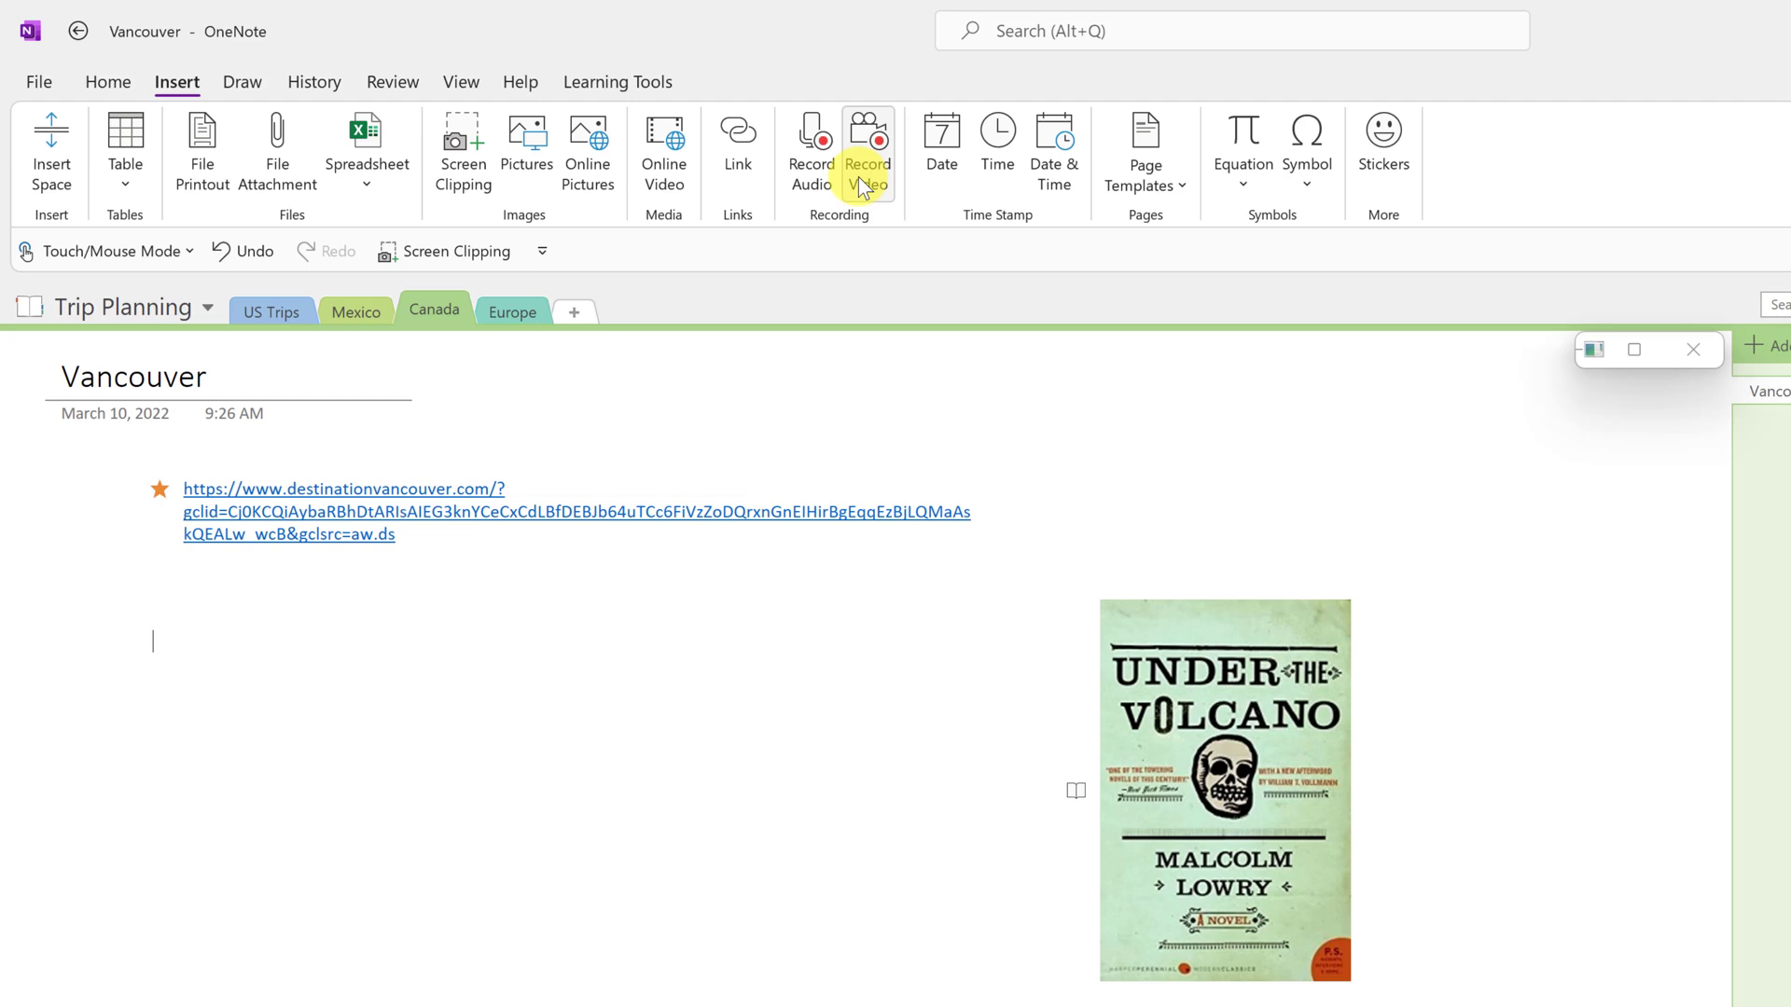
pyautogui.click(808, 149)
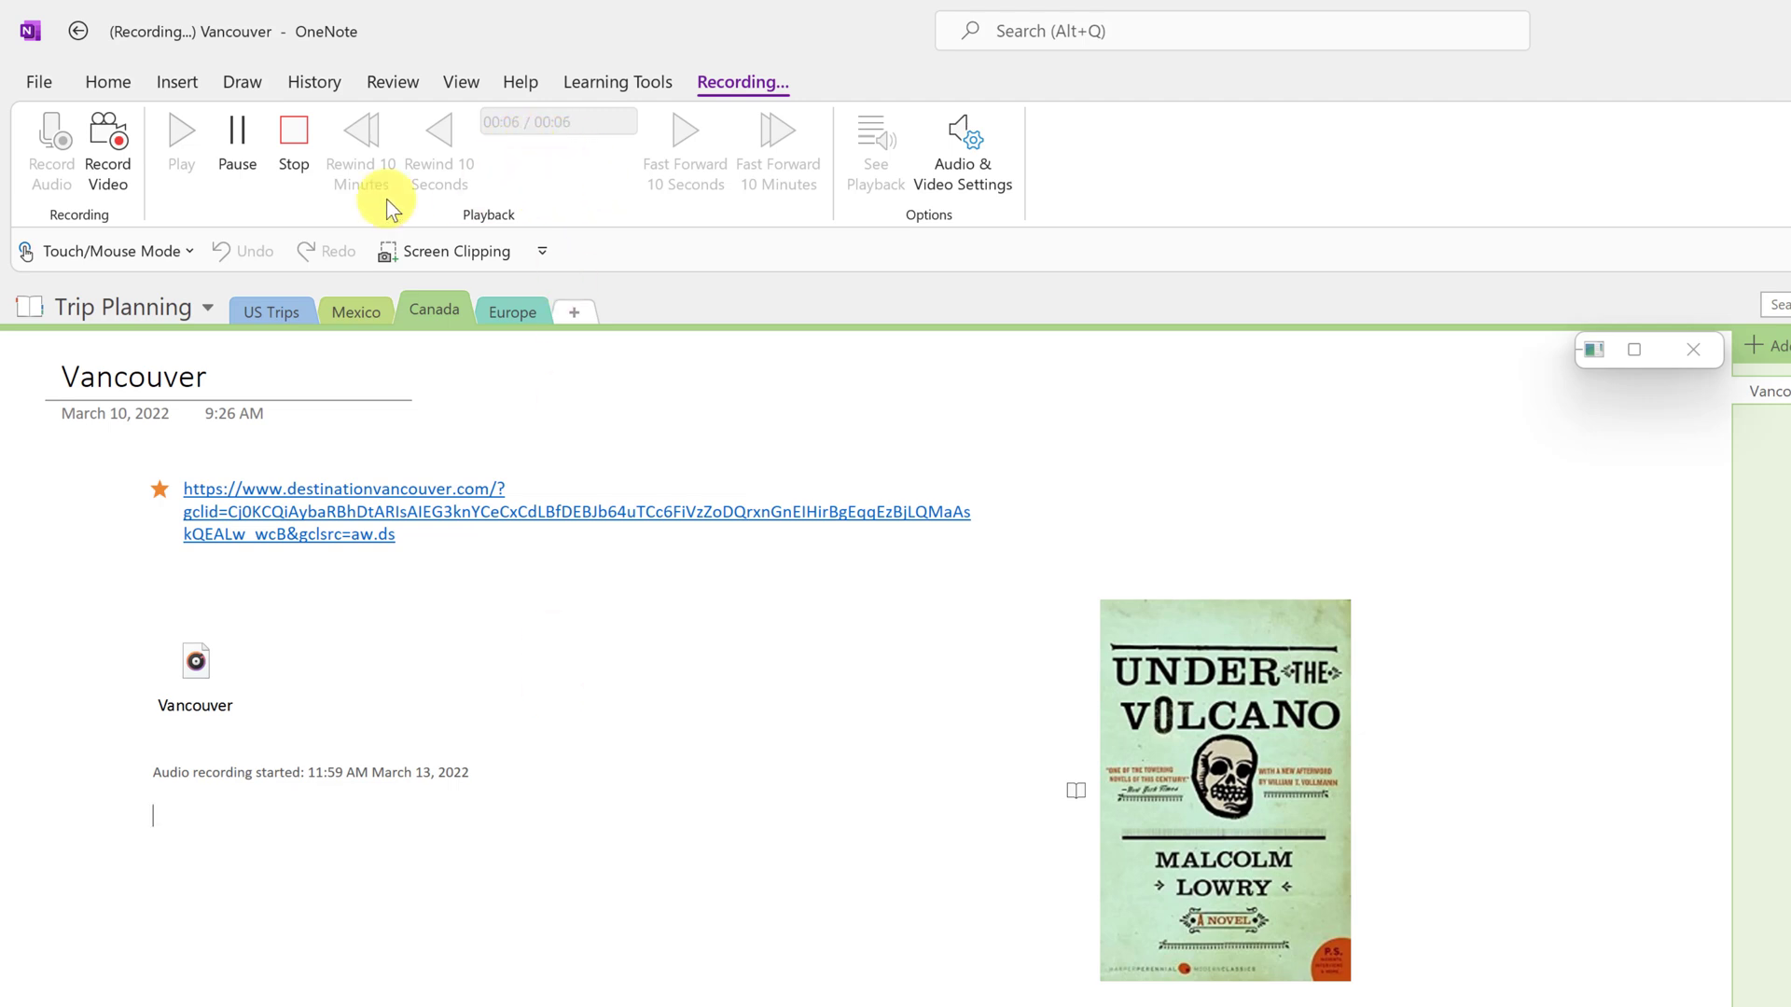
pyautogui.click(303, 130)
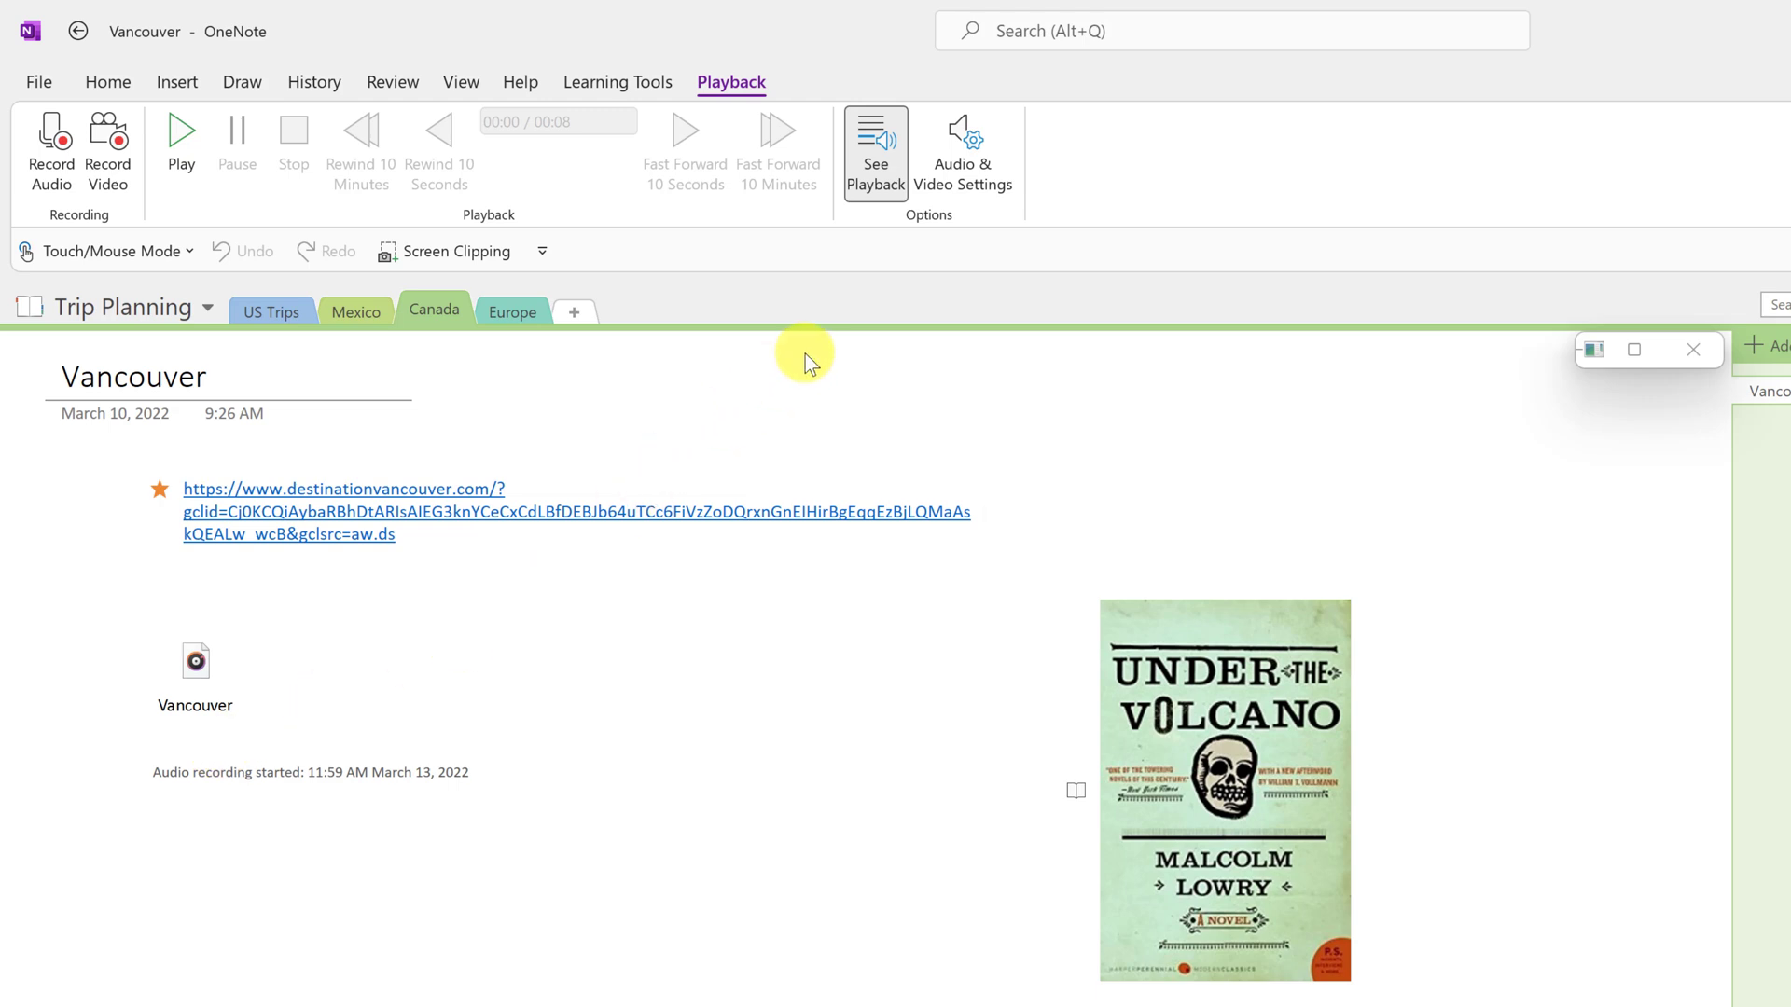
# - Review the Audio & Video recording settings, then turn See Playback off
pyautogui.click(956, 147)
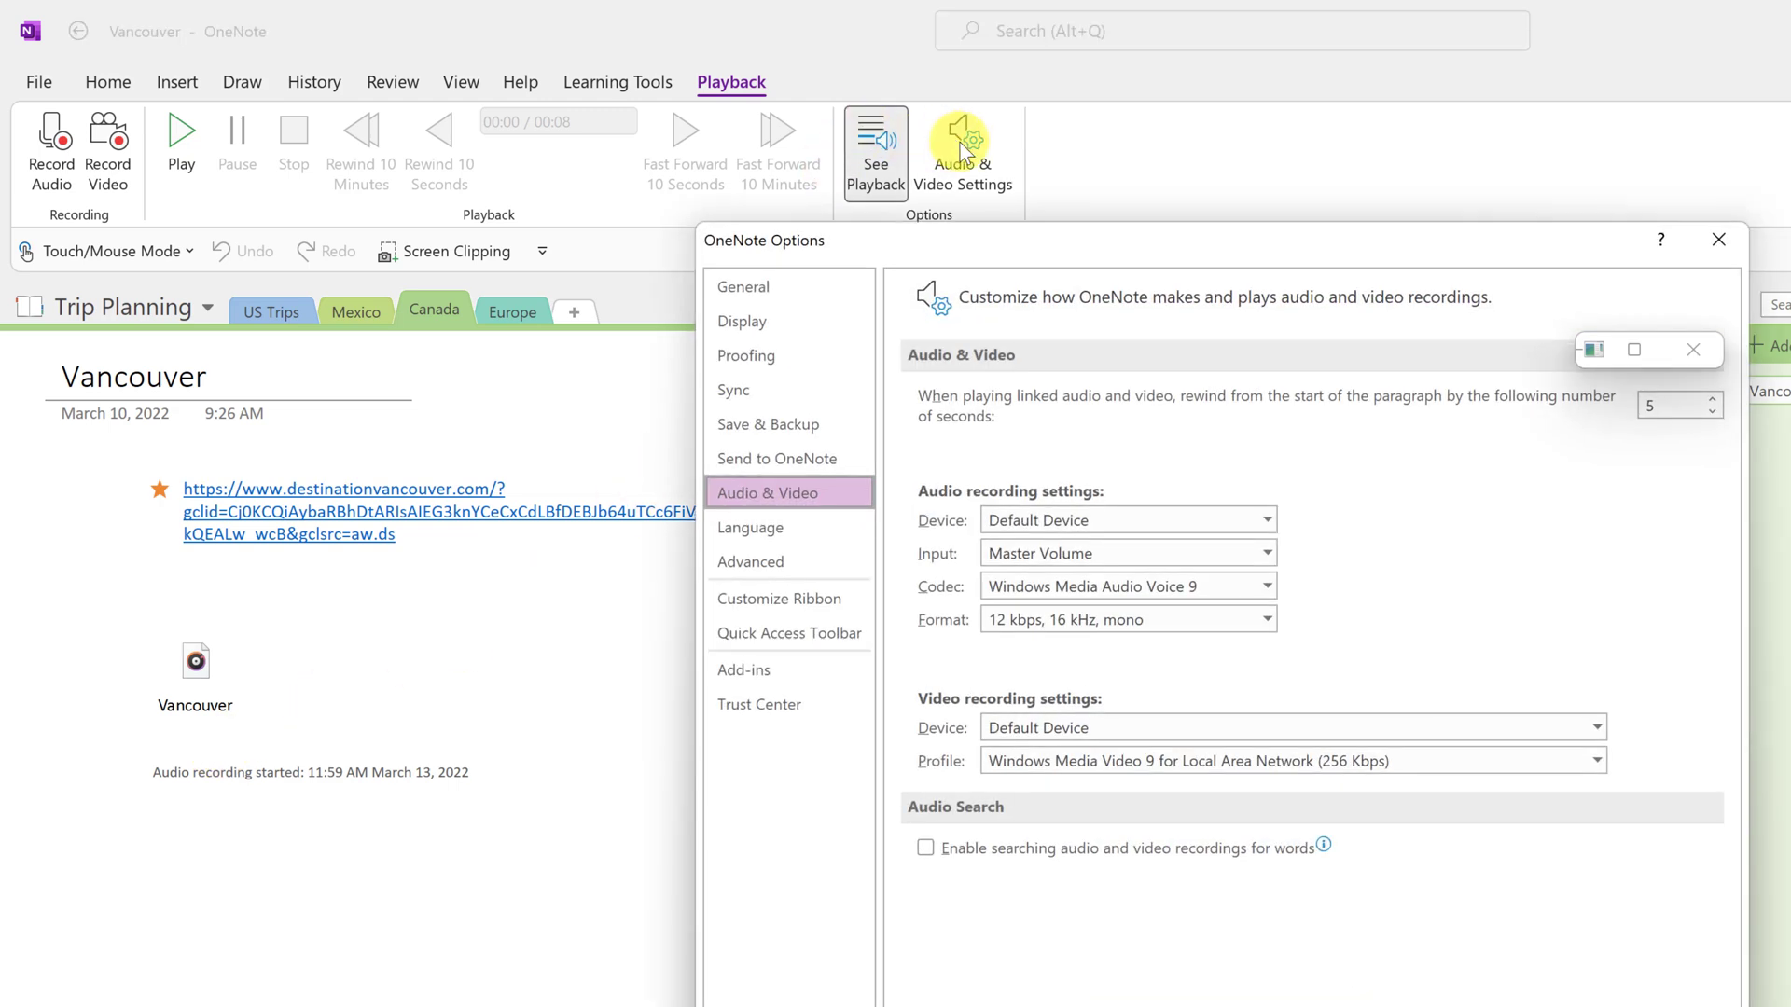
pyautogui.click(1706, 242)
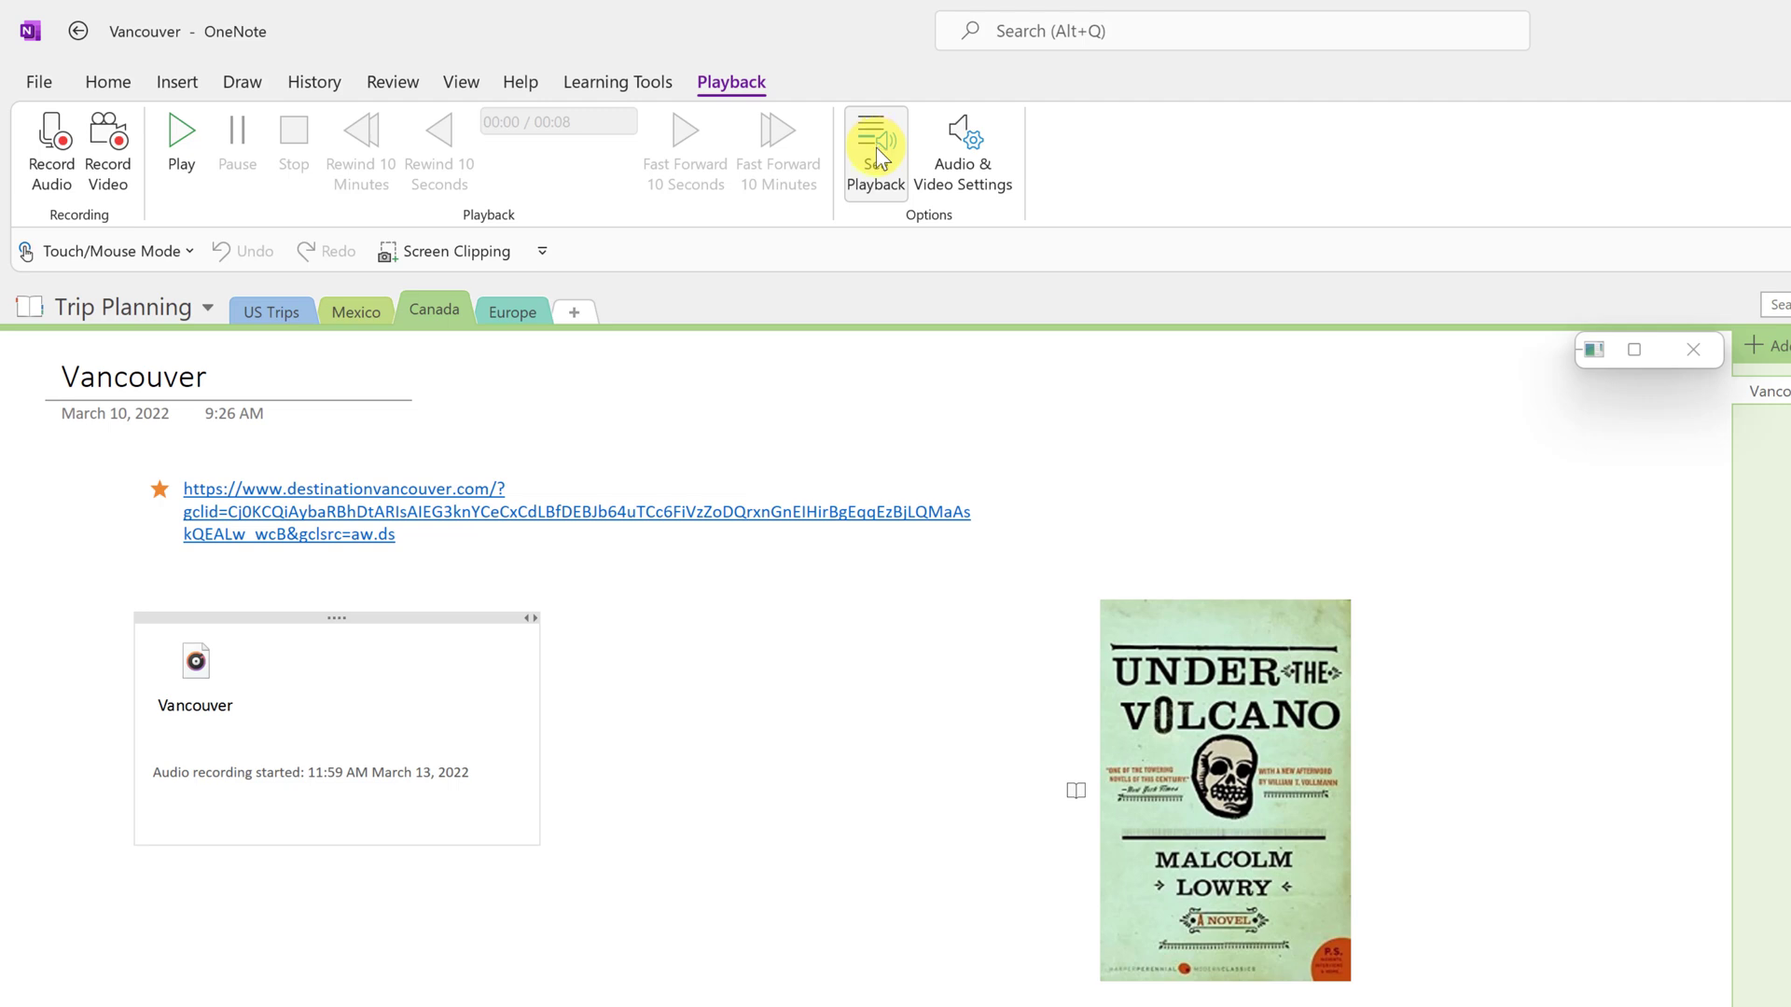
pyautogui.click(740, 952)
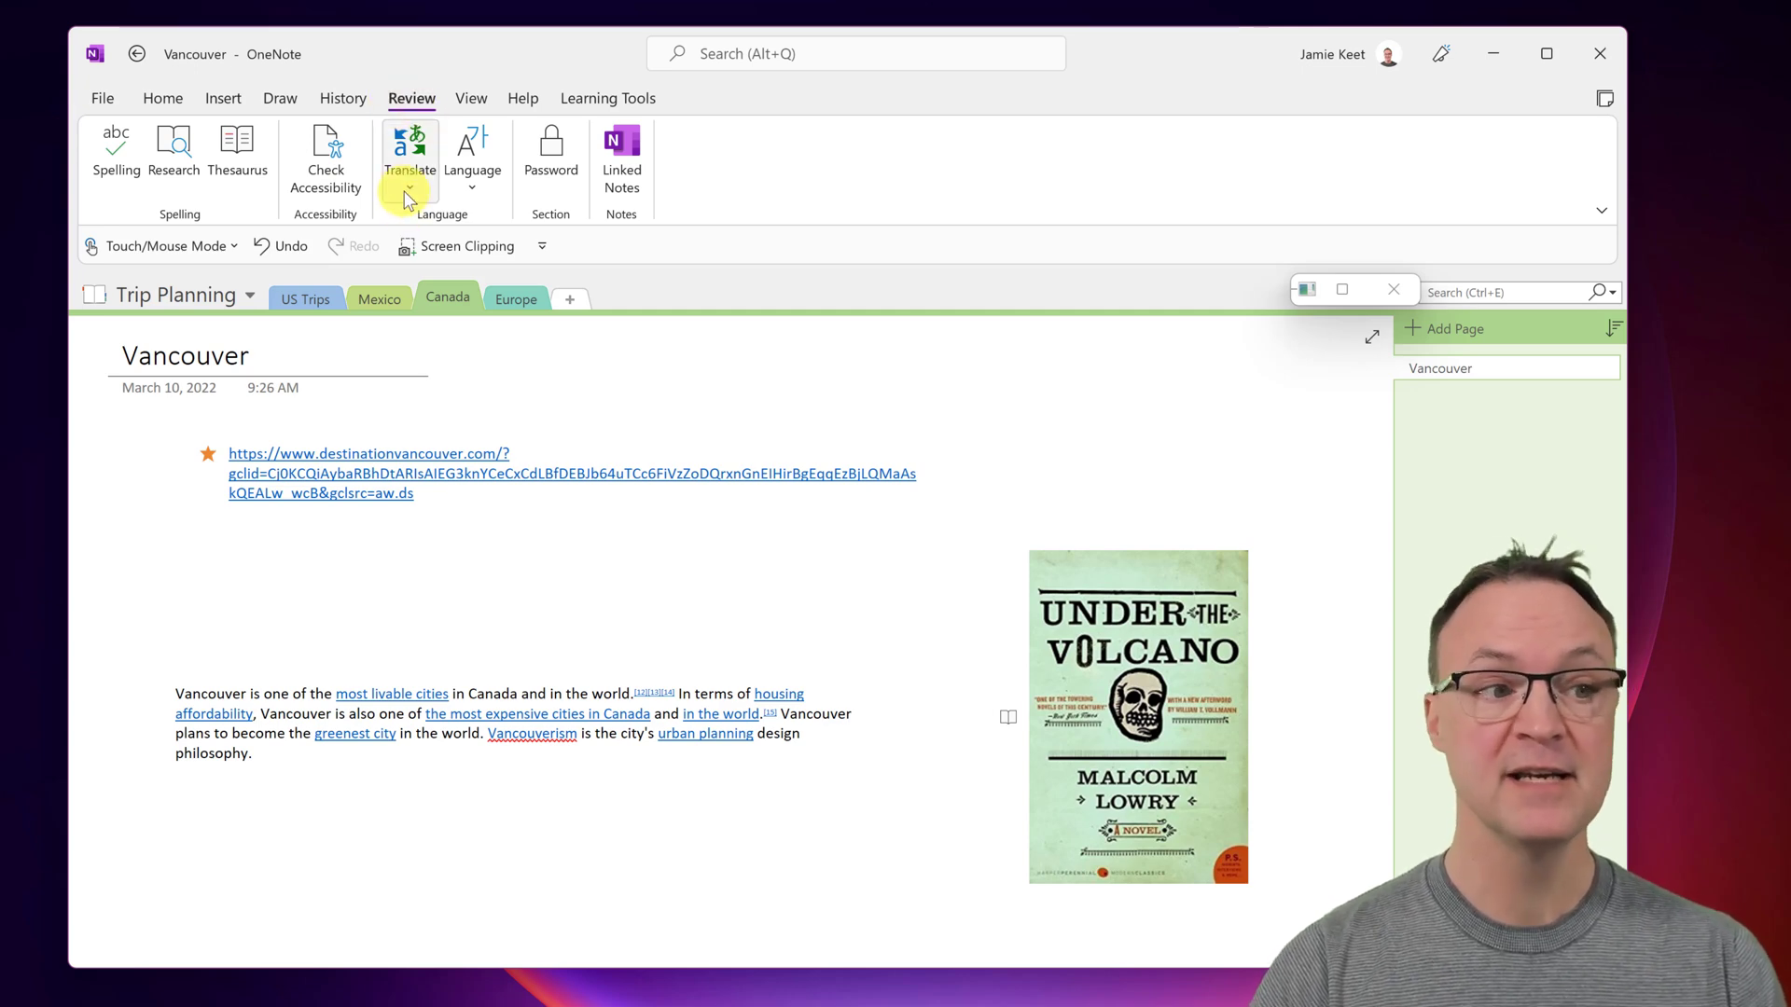
# - Translate the selected Vancouver paragraph into German, replacing the English text
pyautogui.moveTo(299, 760); pyautogui.dragTo(526, 497)
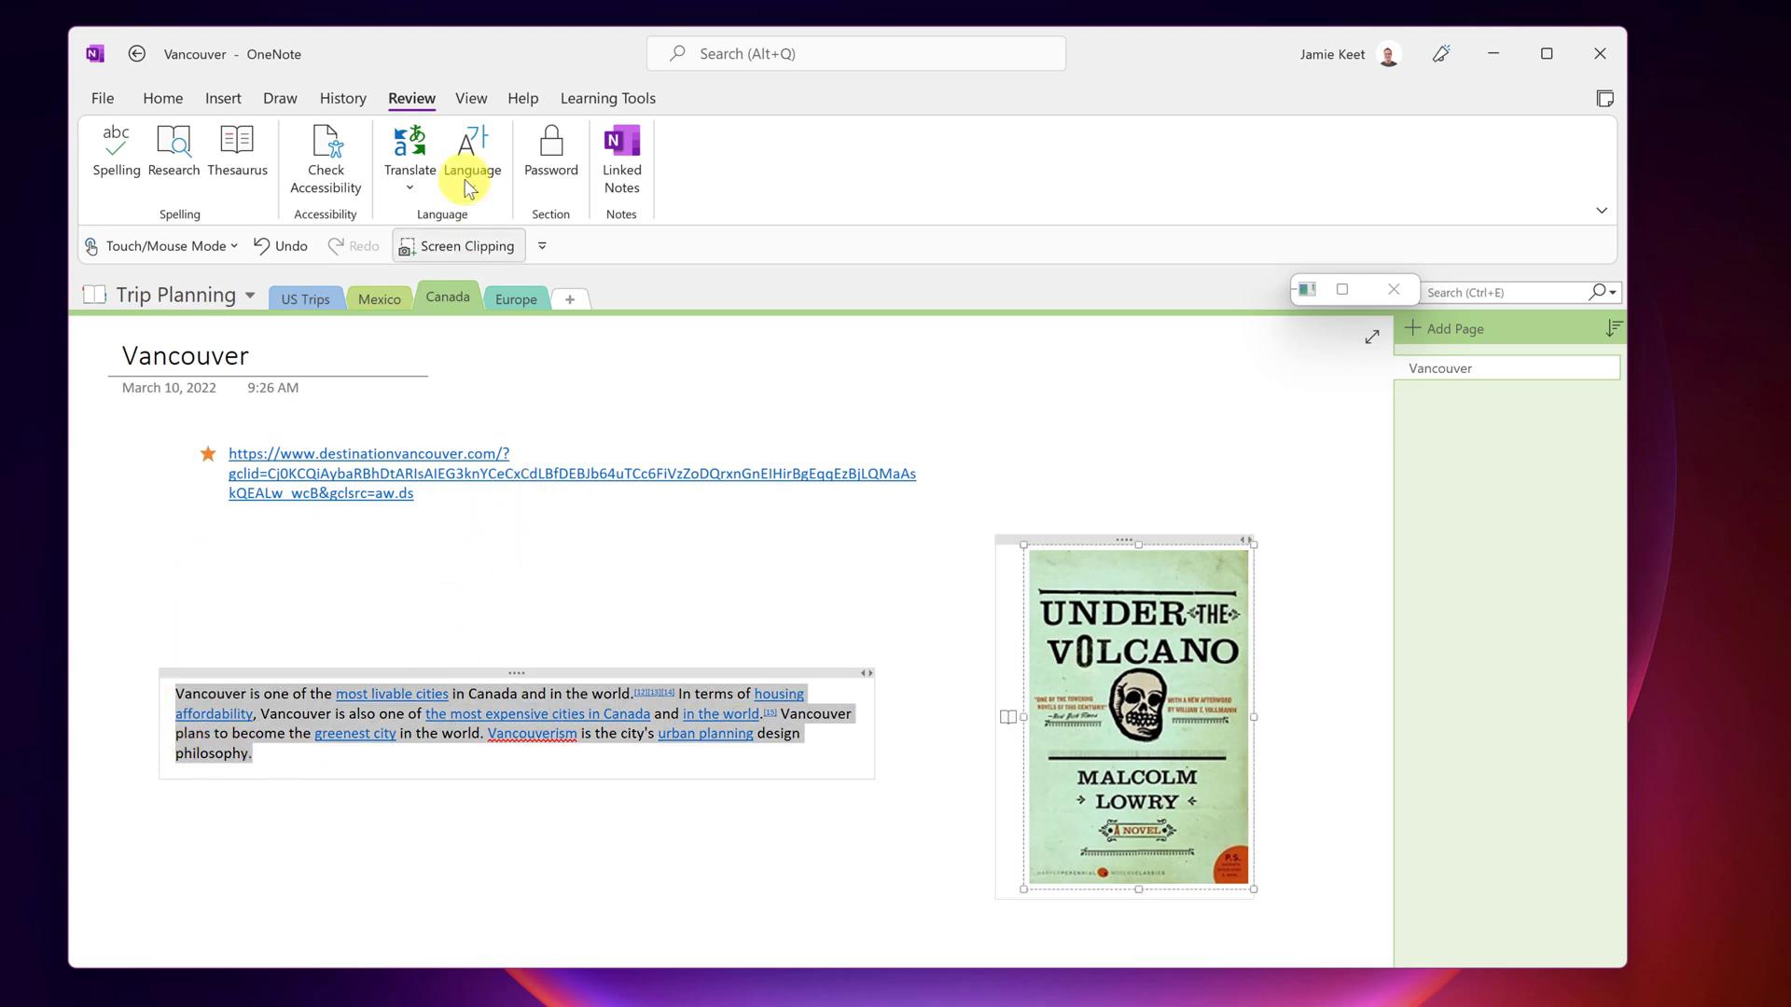
pyautogui.click(423, 147)
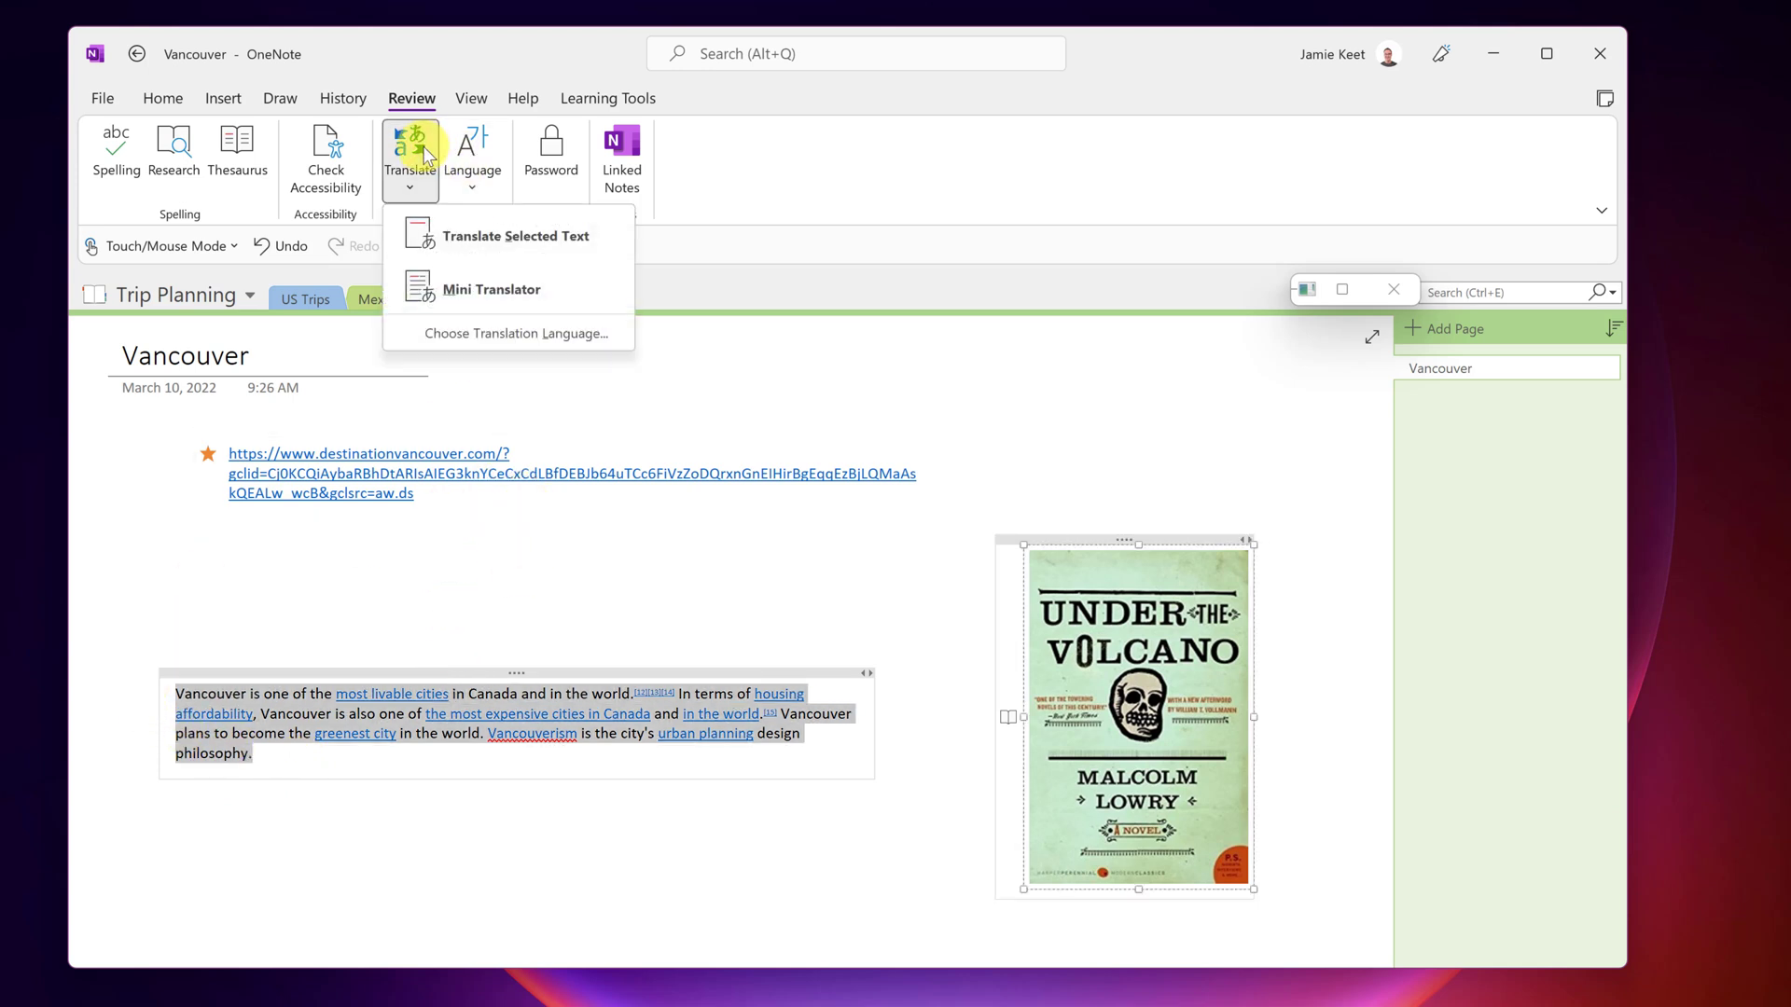
pyautogui.click(501, 244)
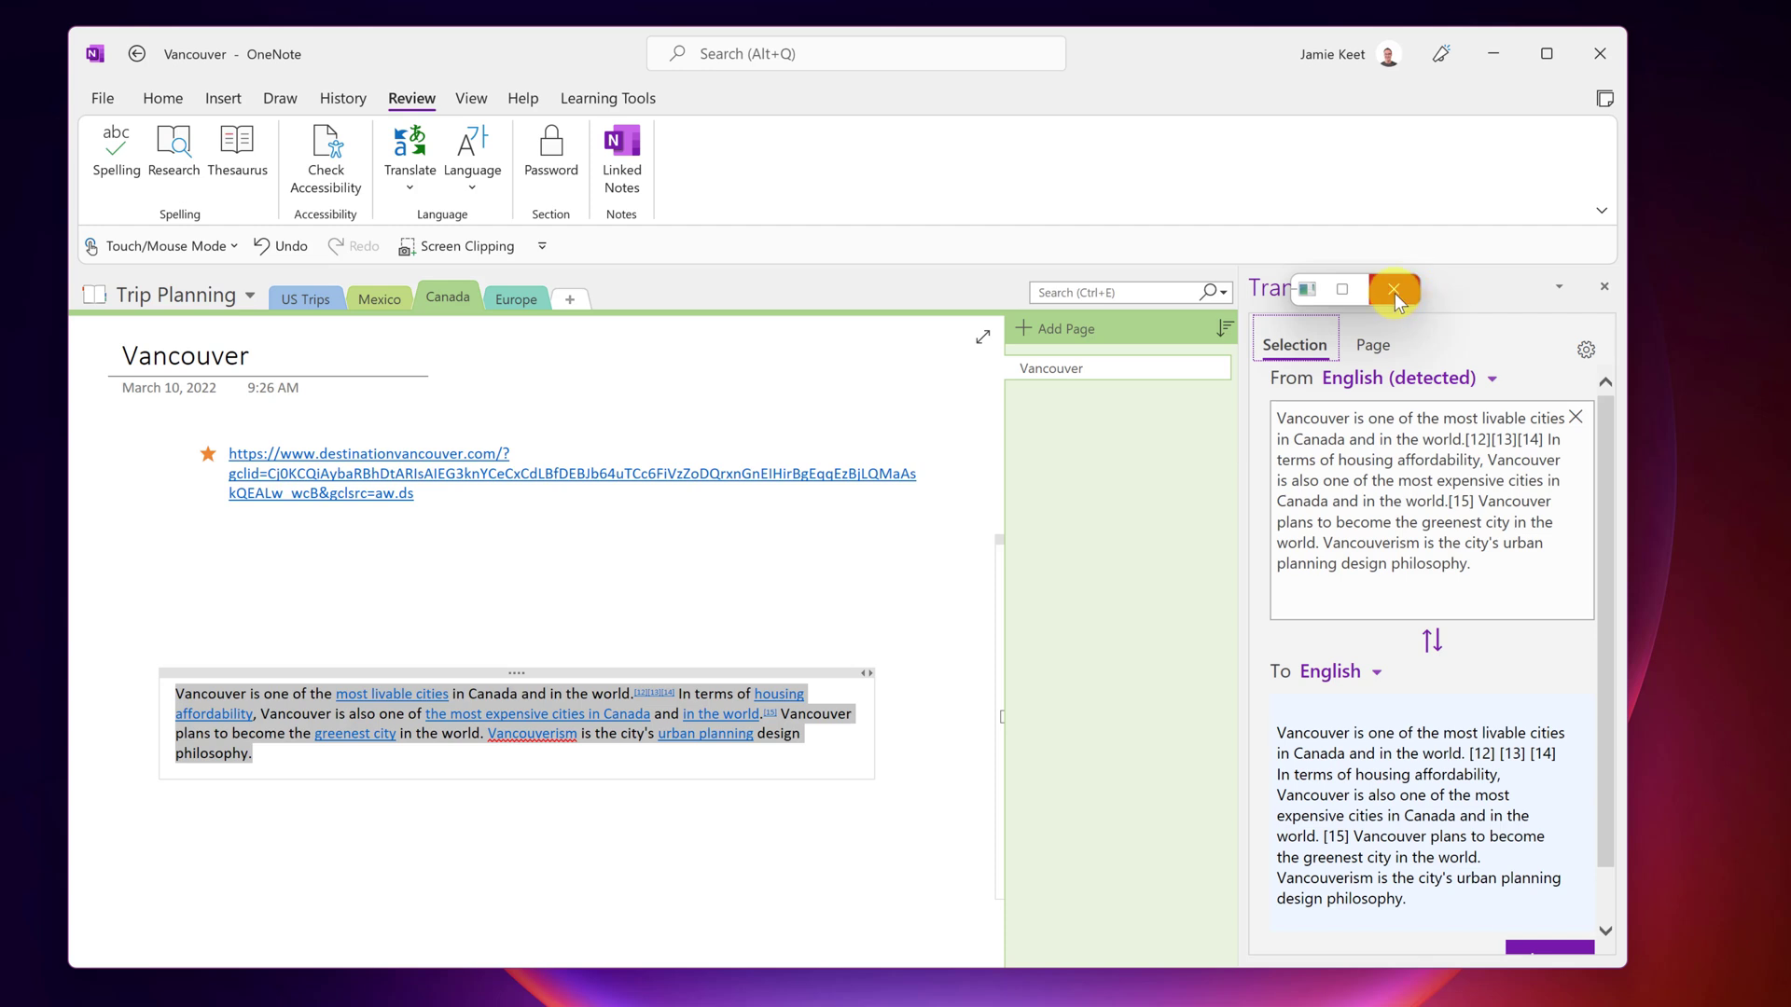
pyautogui.click(1393, 290)
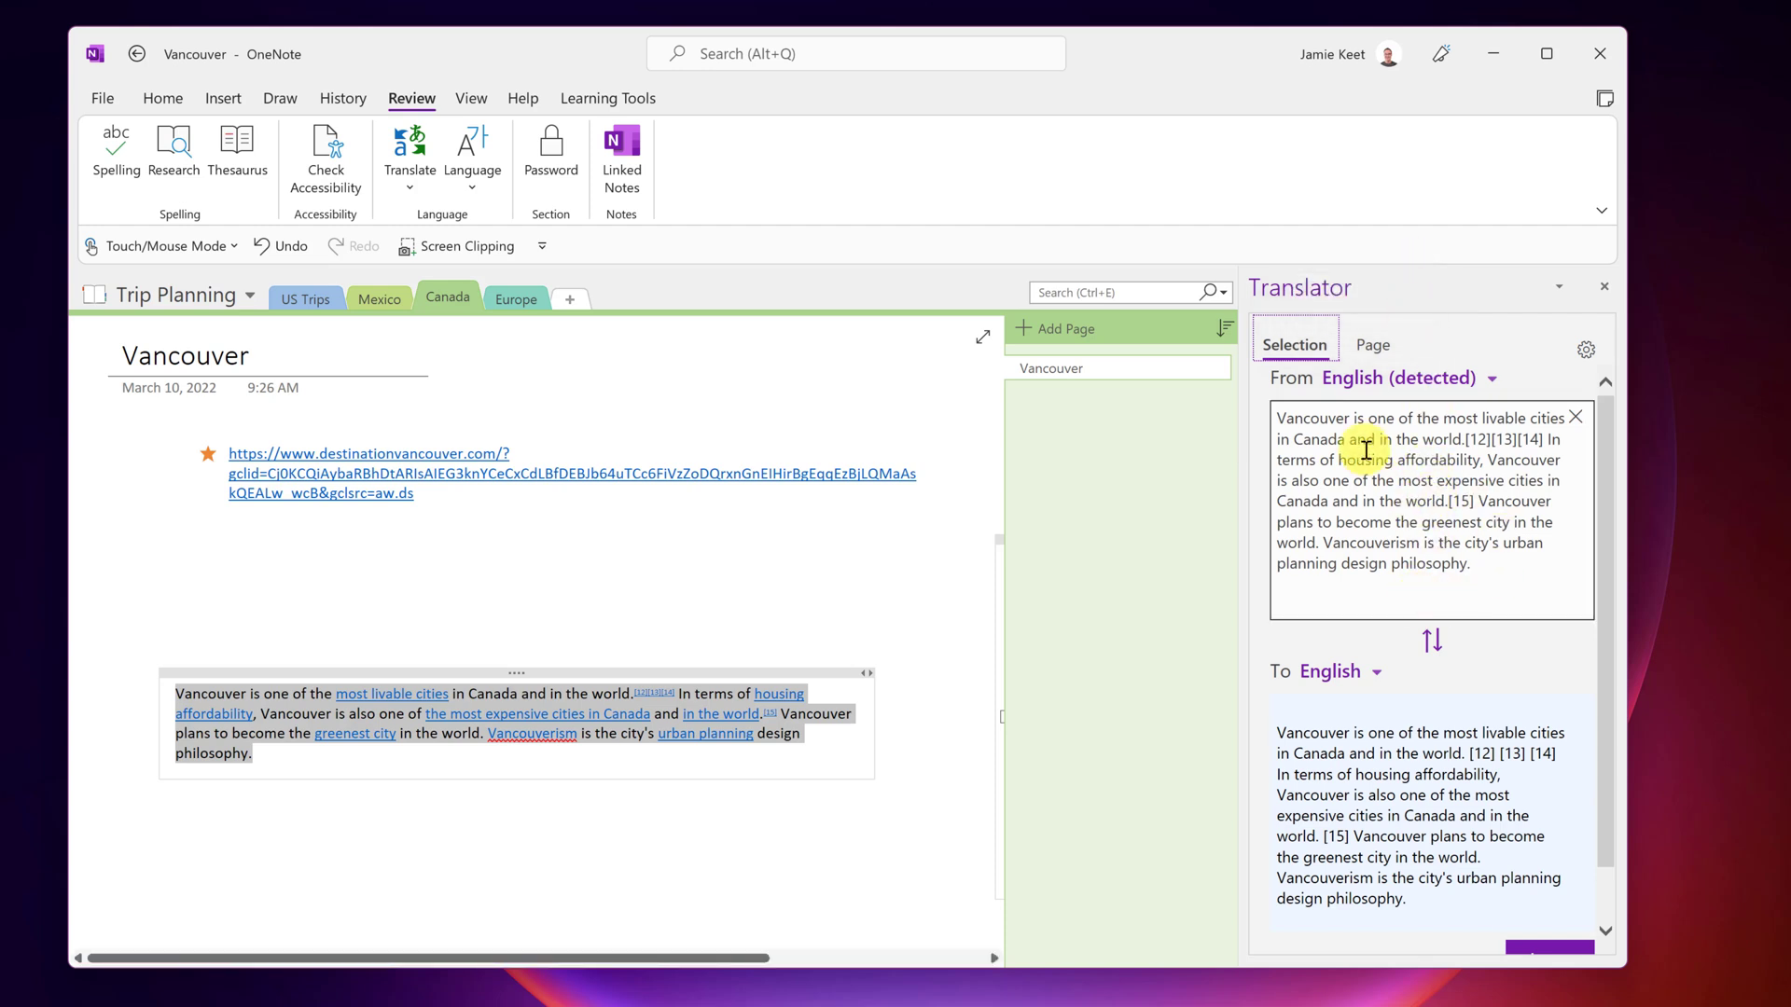
pyautogui.click(1379, 673)
pyautogui.scroll(-1, 1390, 583)
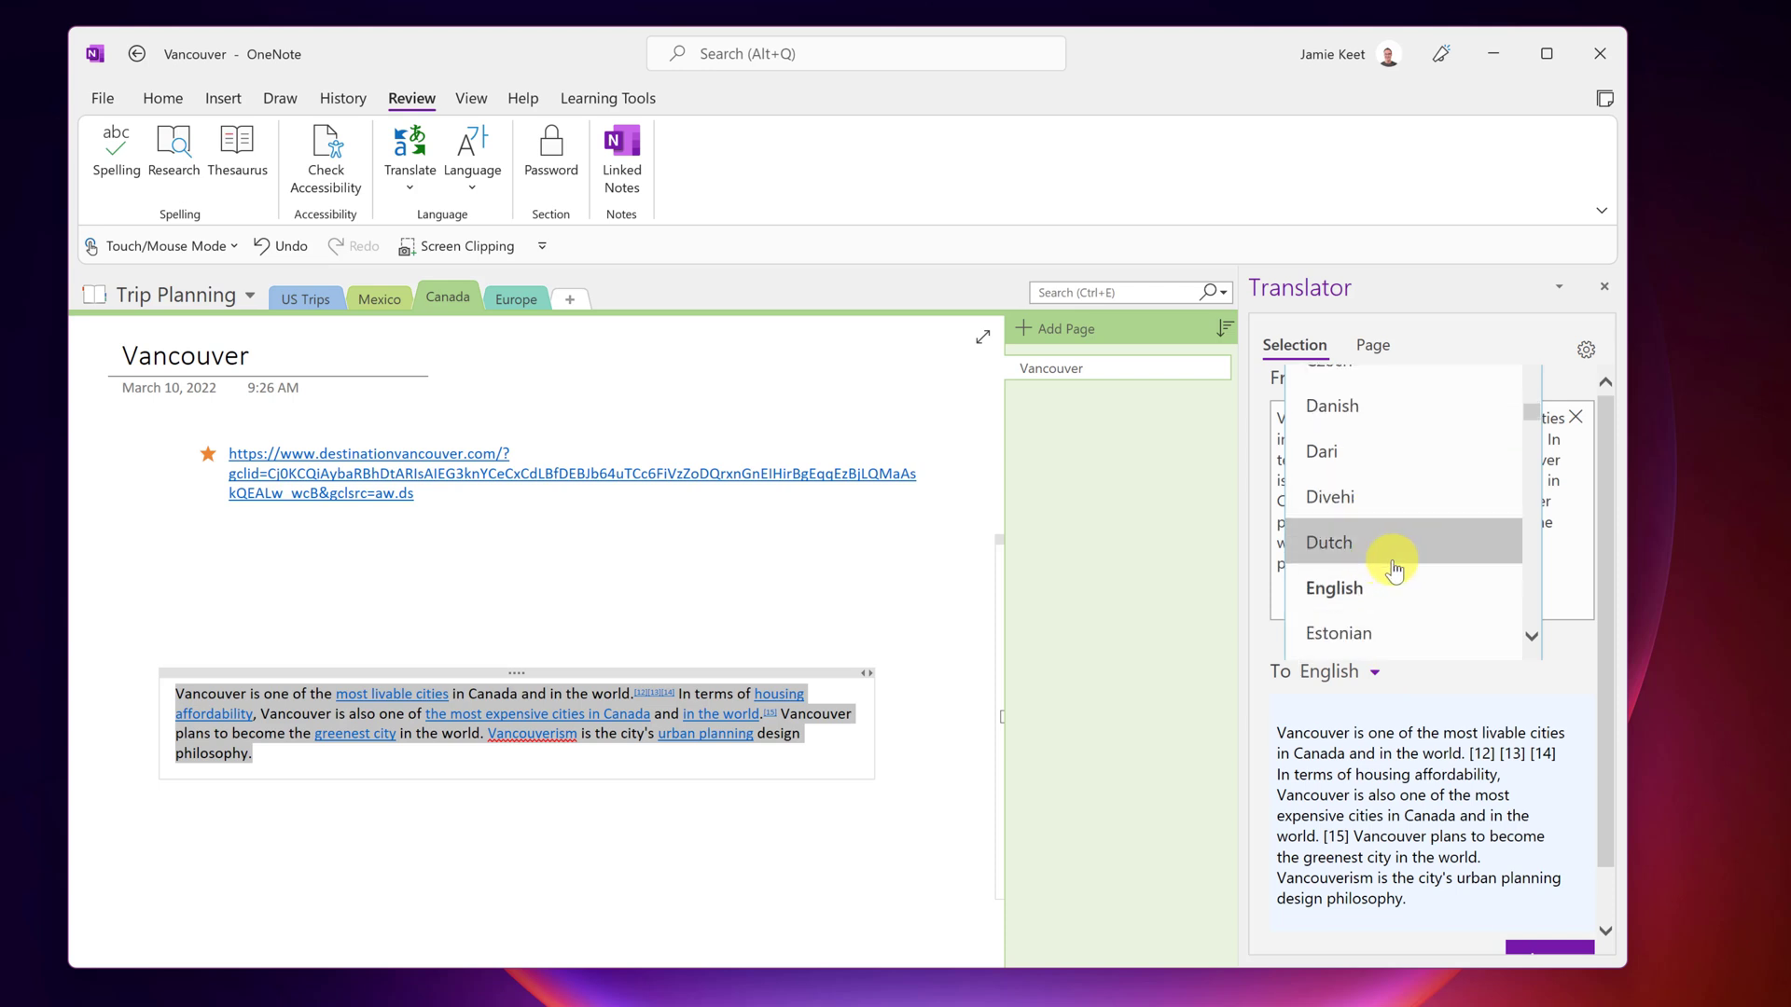
pyautogui.scroll(-1, 1393, 564)
pyautogui.scroll(-4, 1391, 569)
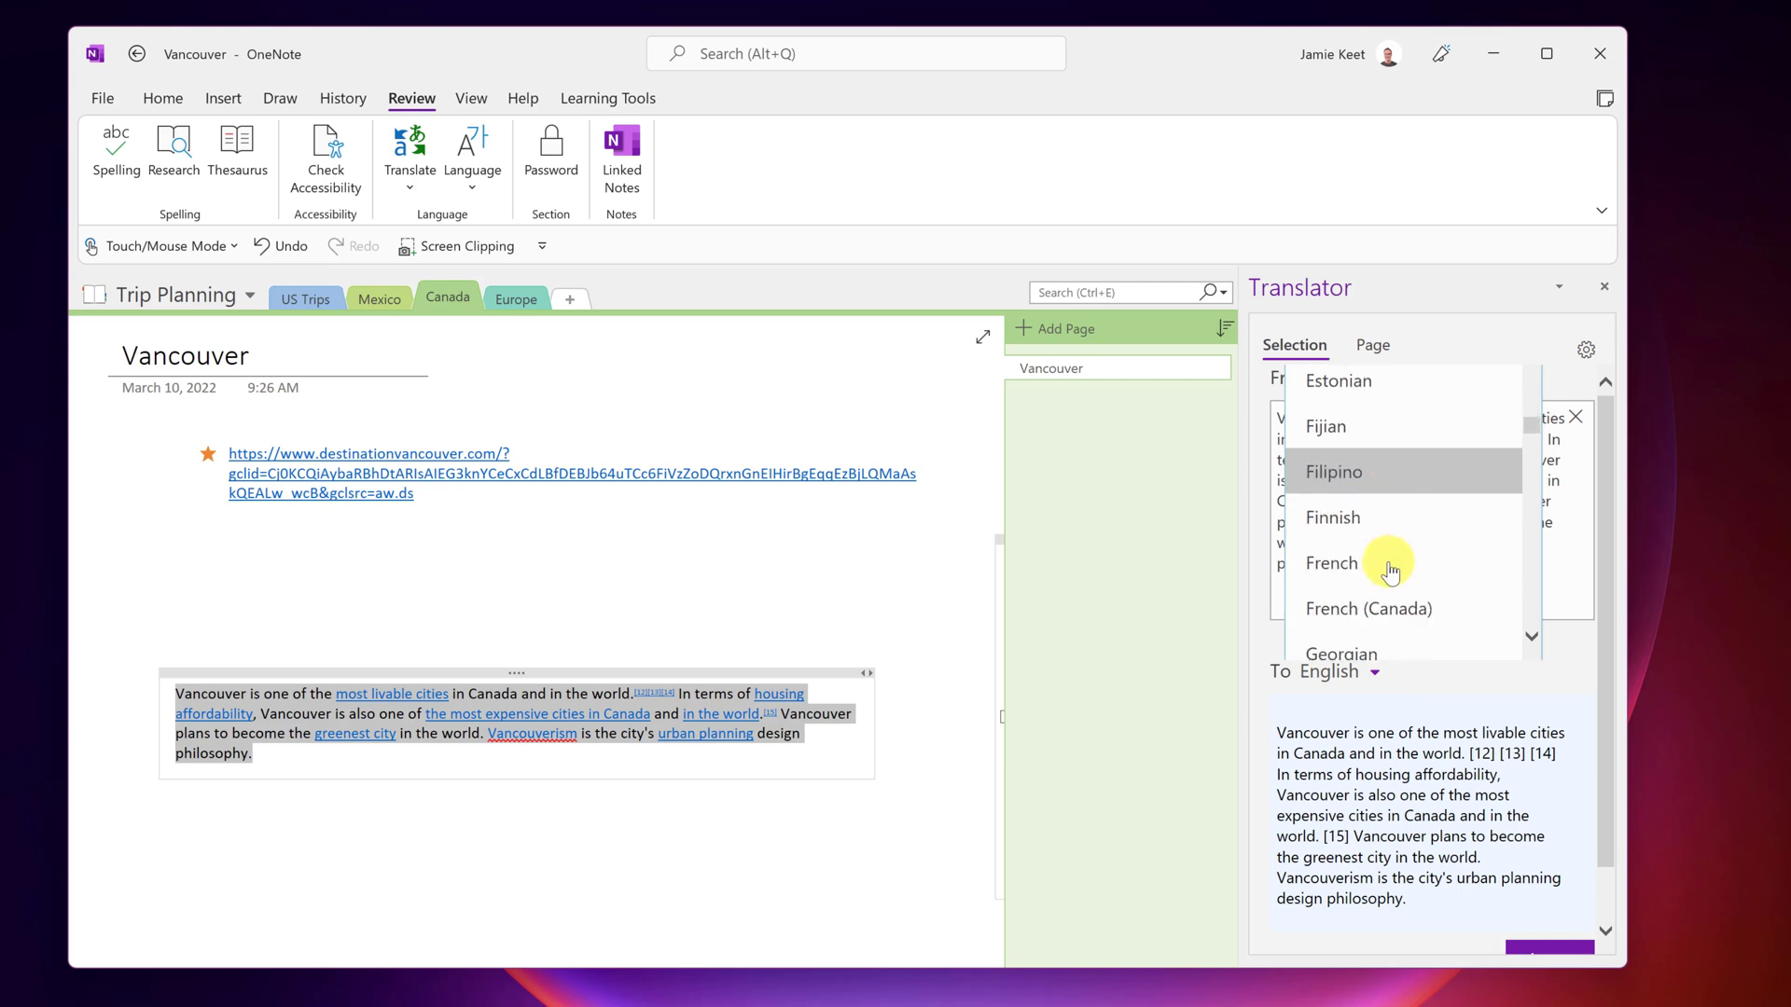
pyautogui.scroll(-2, 1389, 588)
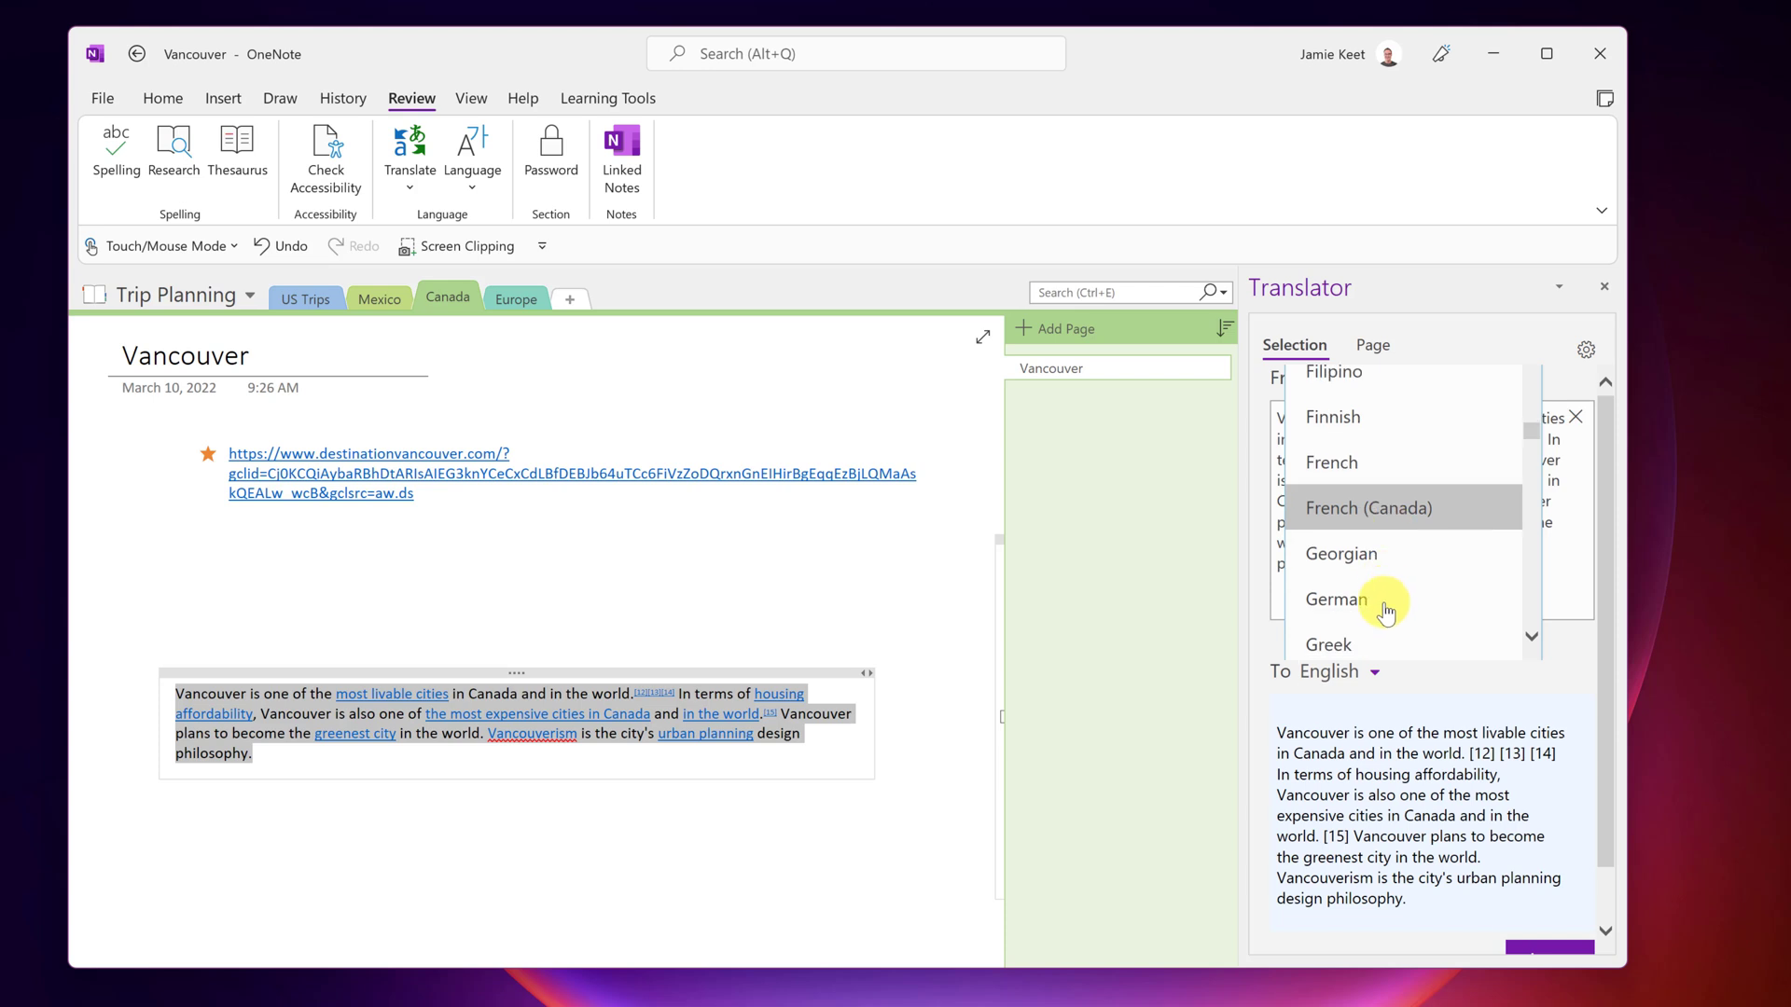
pyautogui.click(1385, 607)
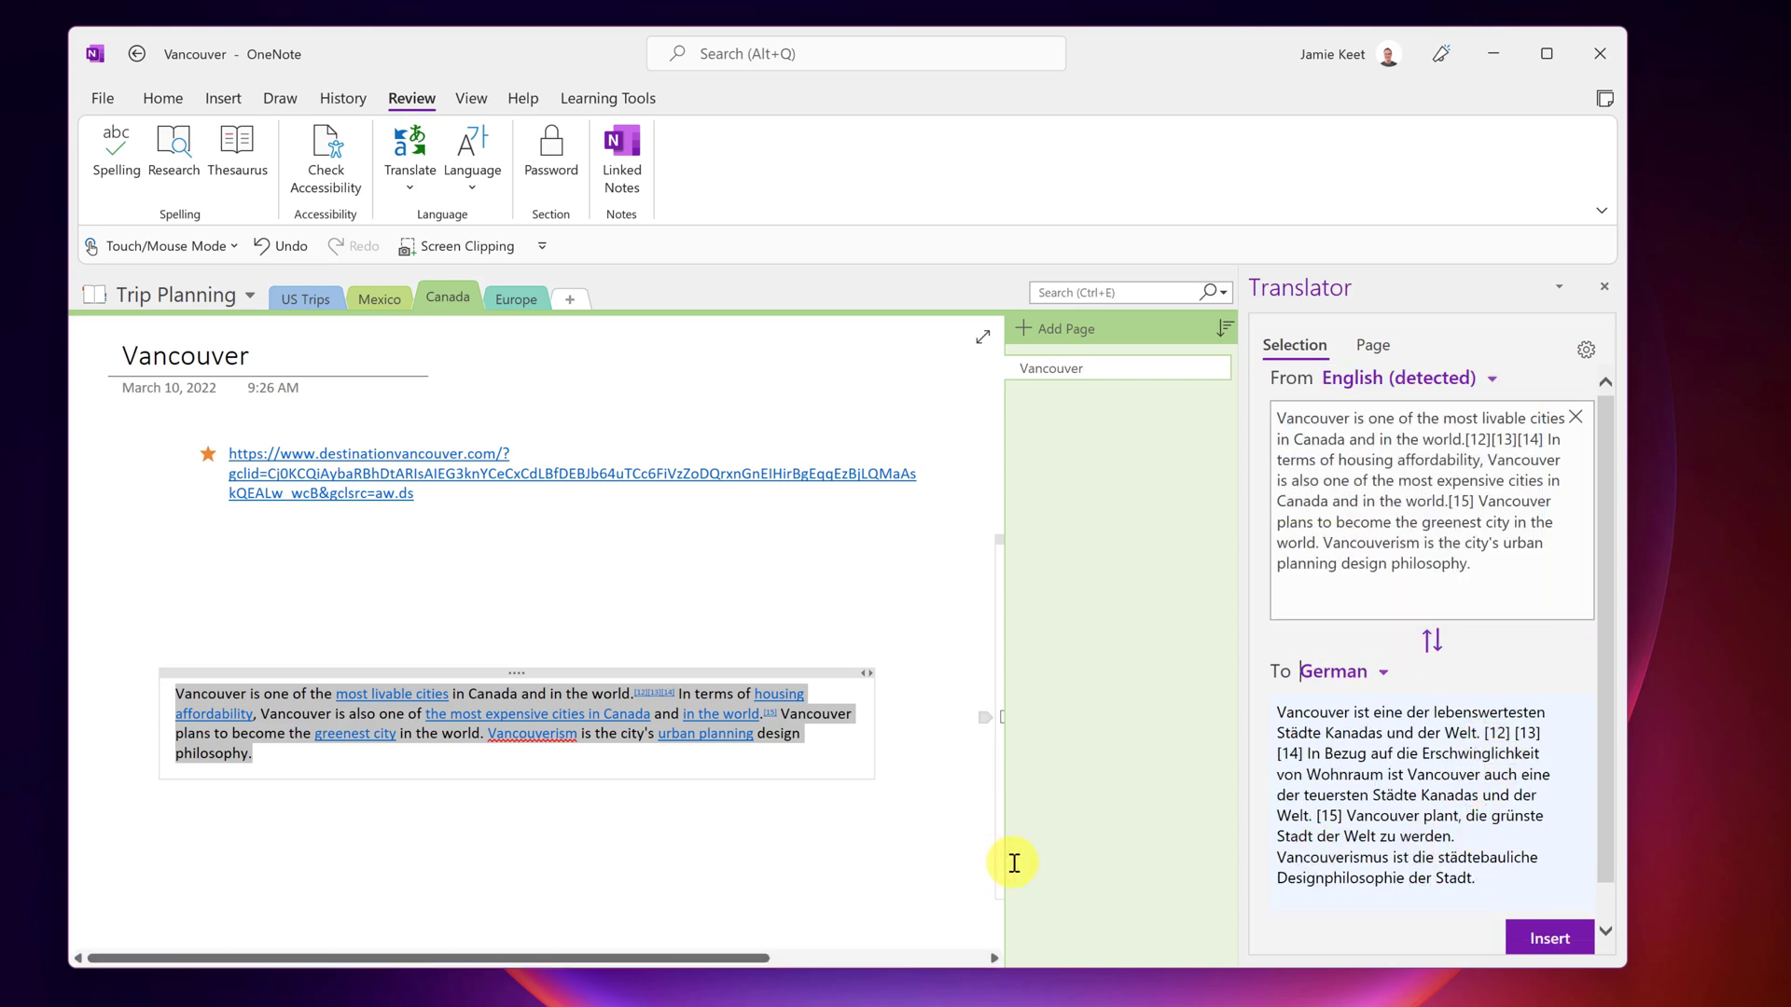
pyautogui.click(1551, 940)
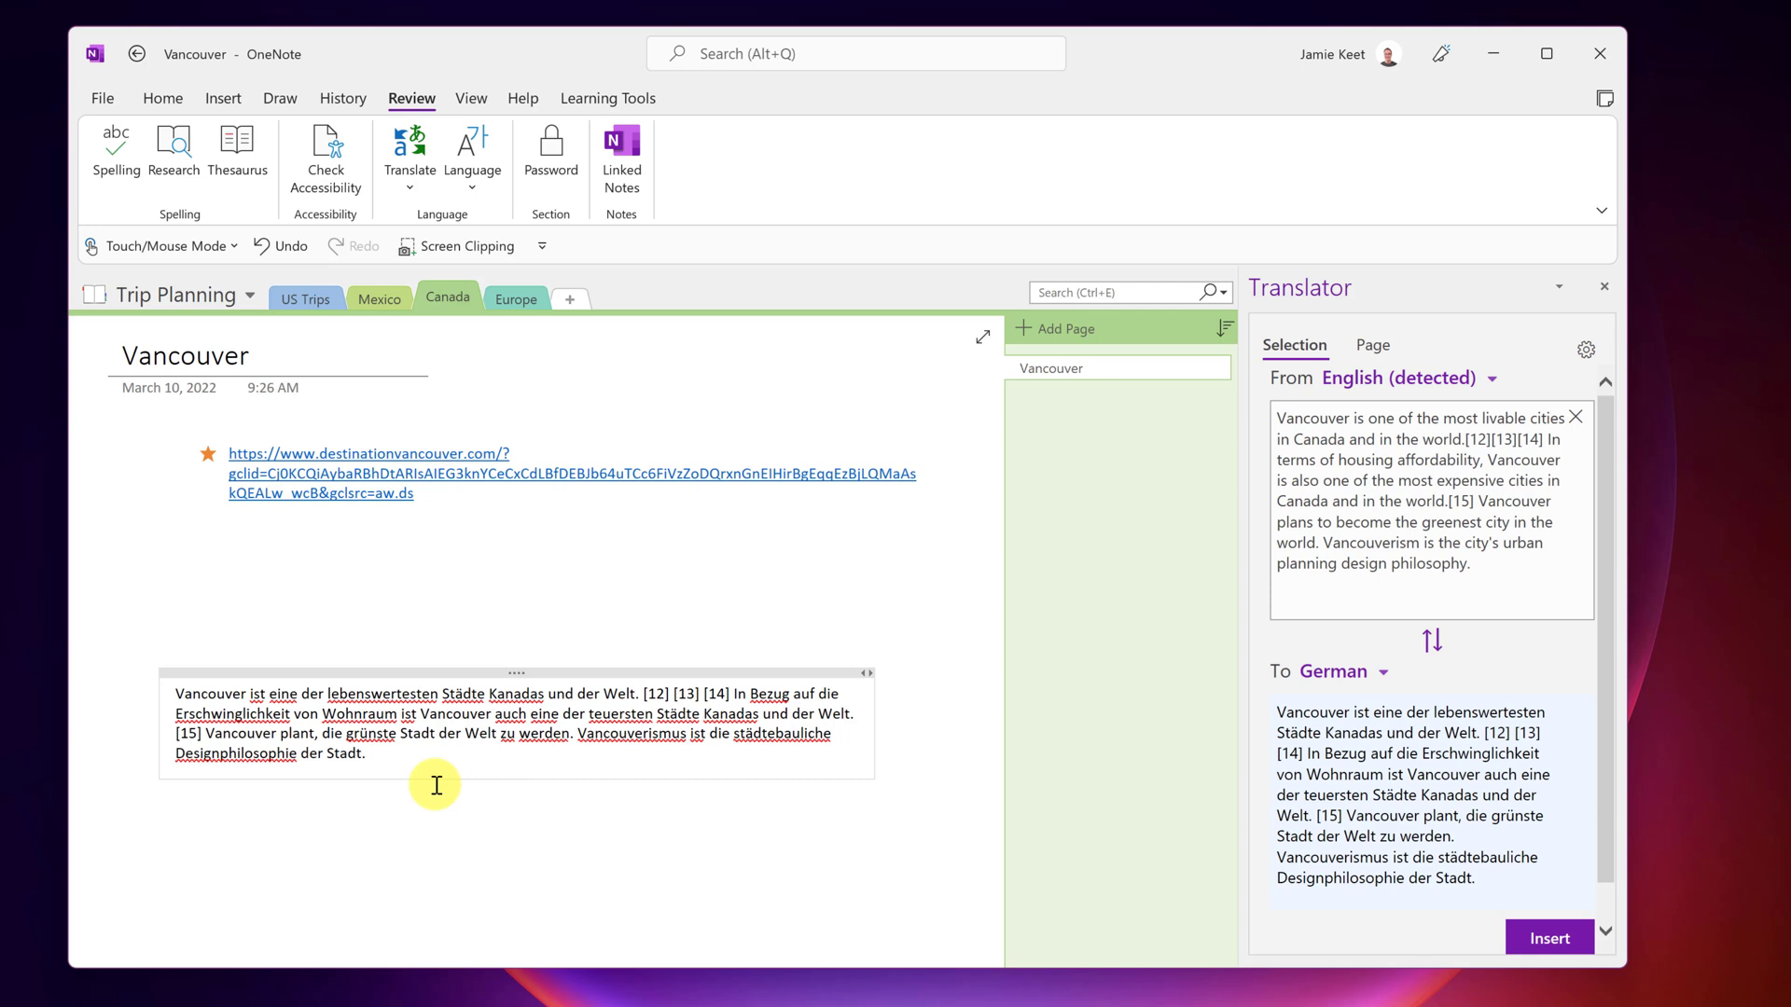
# - Insert a French translation of the paragraph after the German one
pyautogui.click(1381, 675)
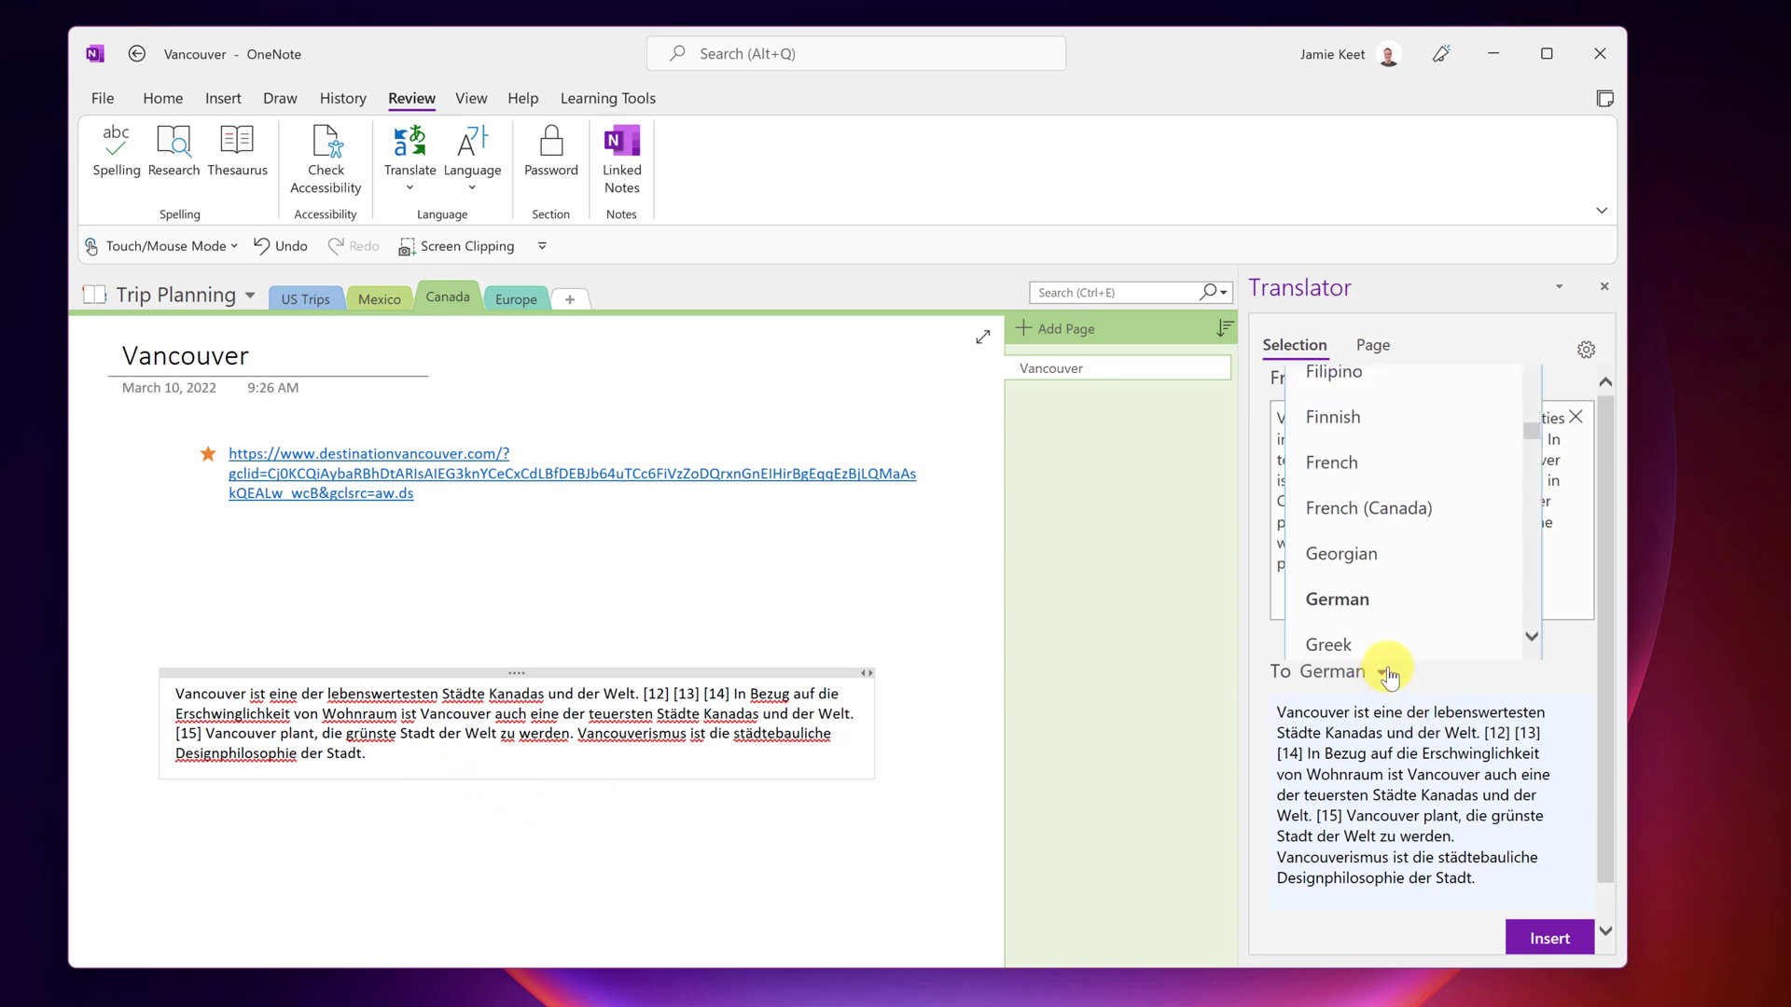
pyautogui.click(1369, 486)
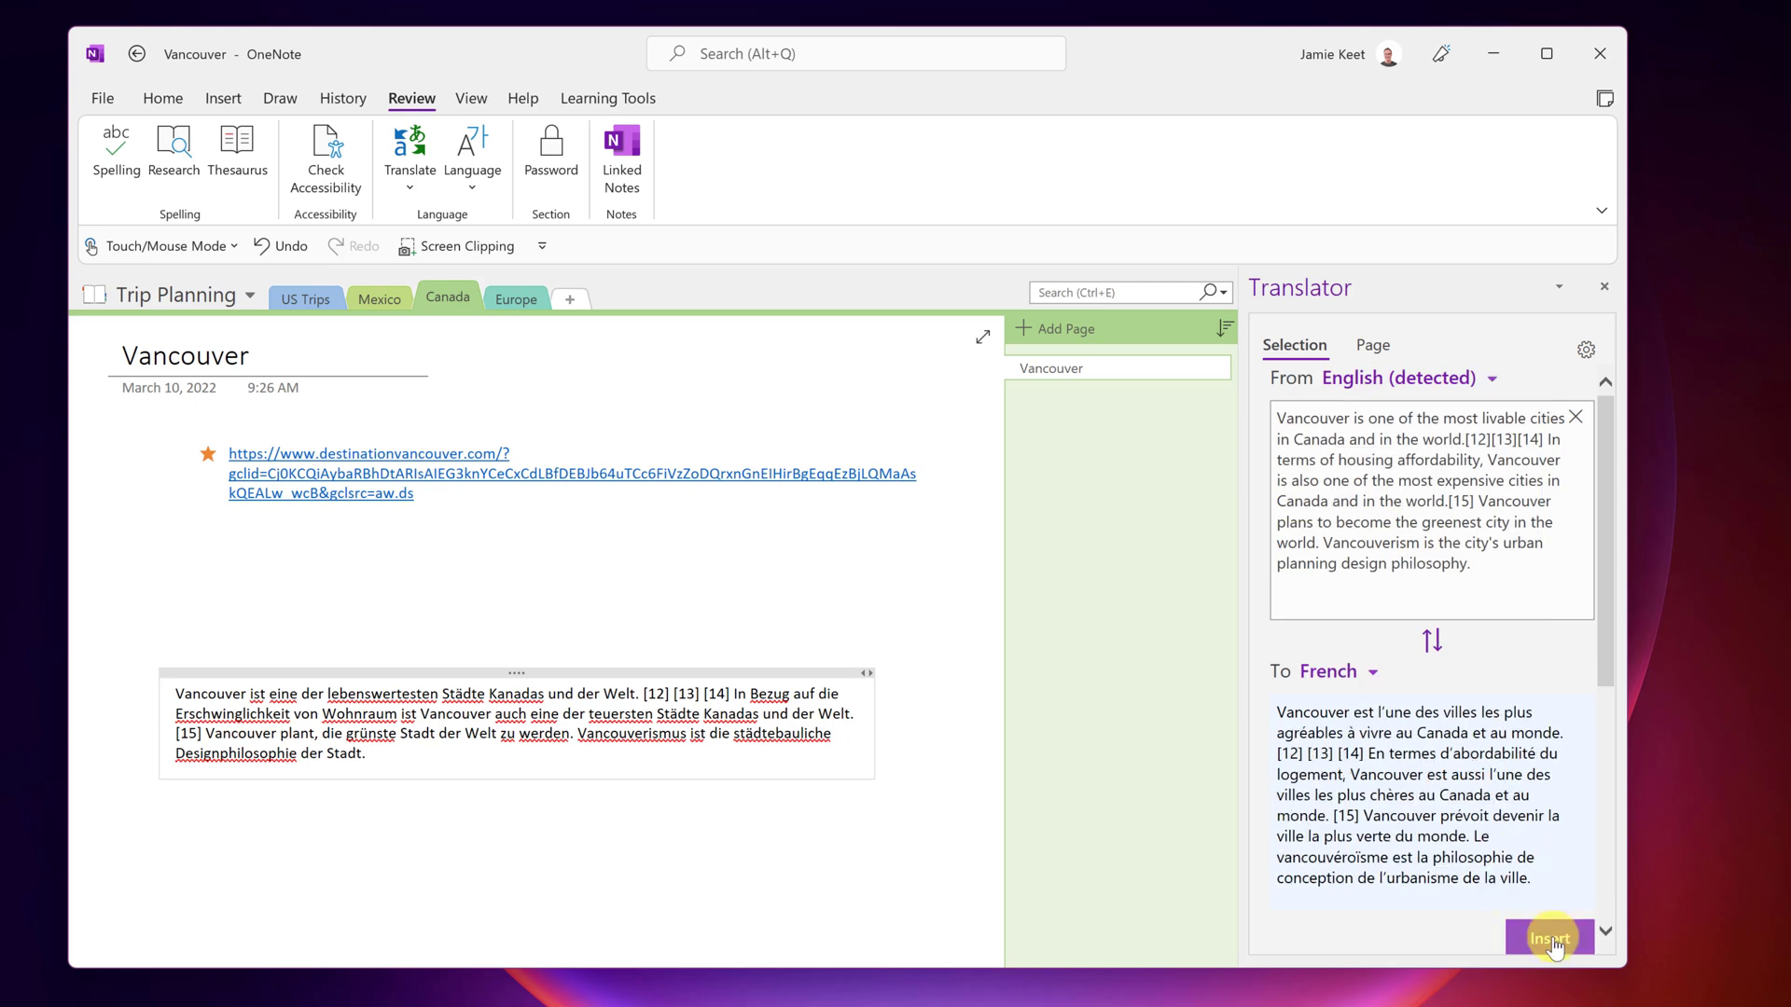
pyautogui.click(1549, 940)
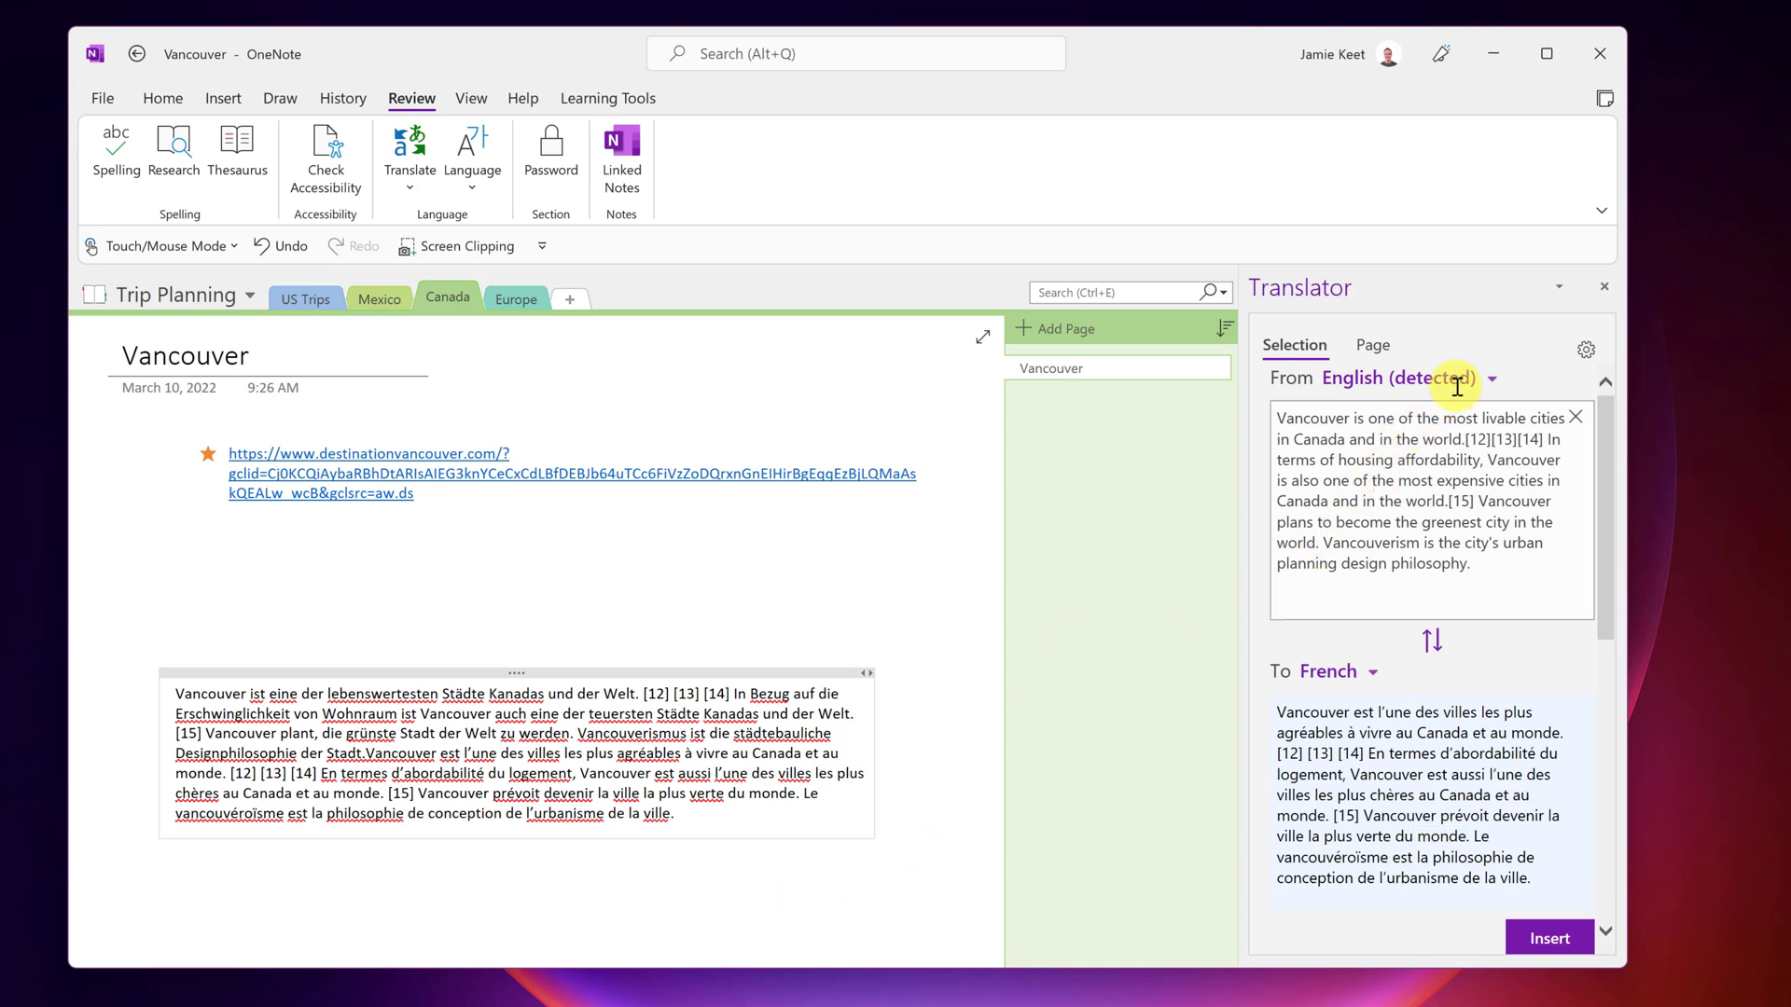
pyautogui.click(1373, 672)
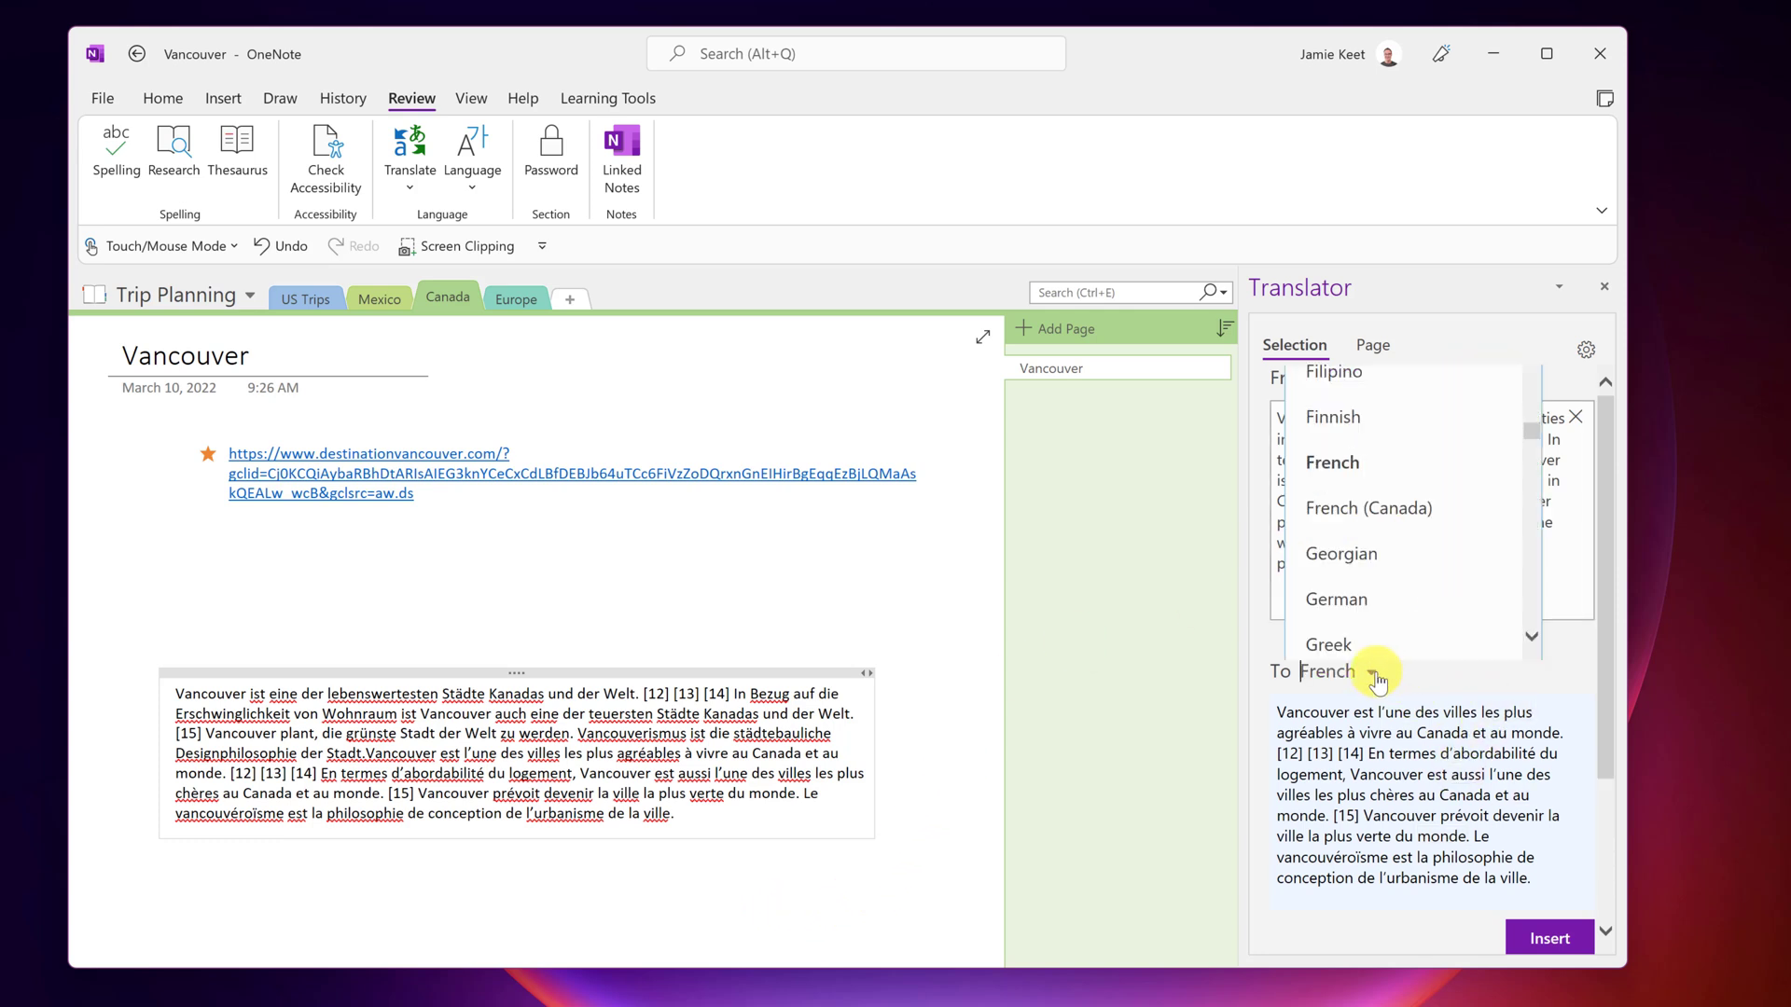
pyautogui.scroll(-1, 1390, 604)
pyautogui.scroll(1, 1390, 605)
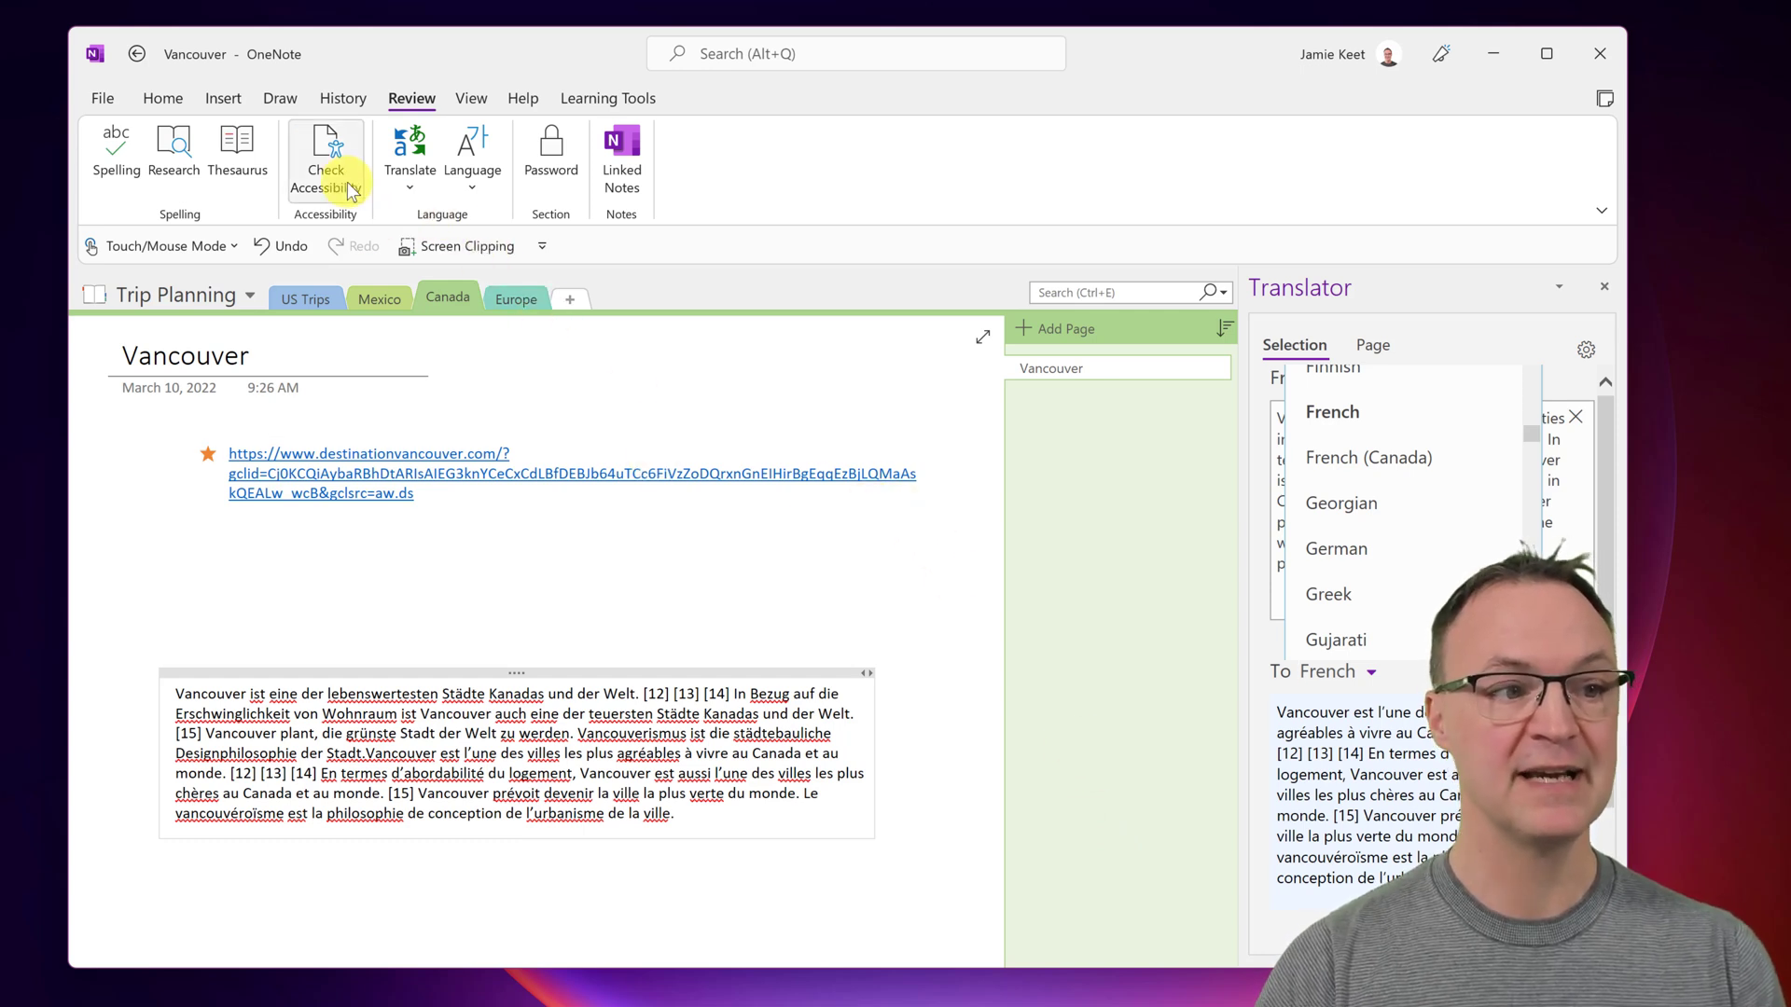
# - On the Europe section's Dictate page, convert the handwritten 'Hello' ink to typed text
pyautogui.click(511, 297)
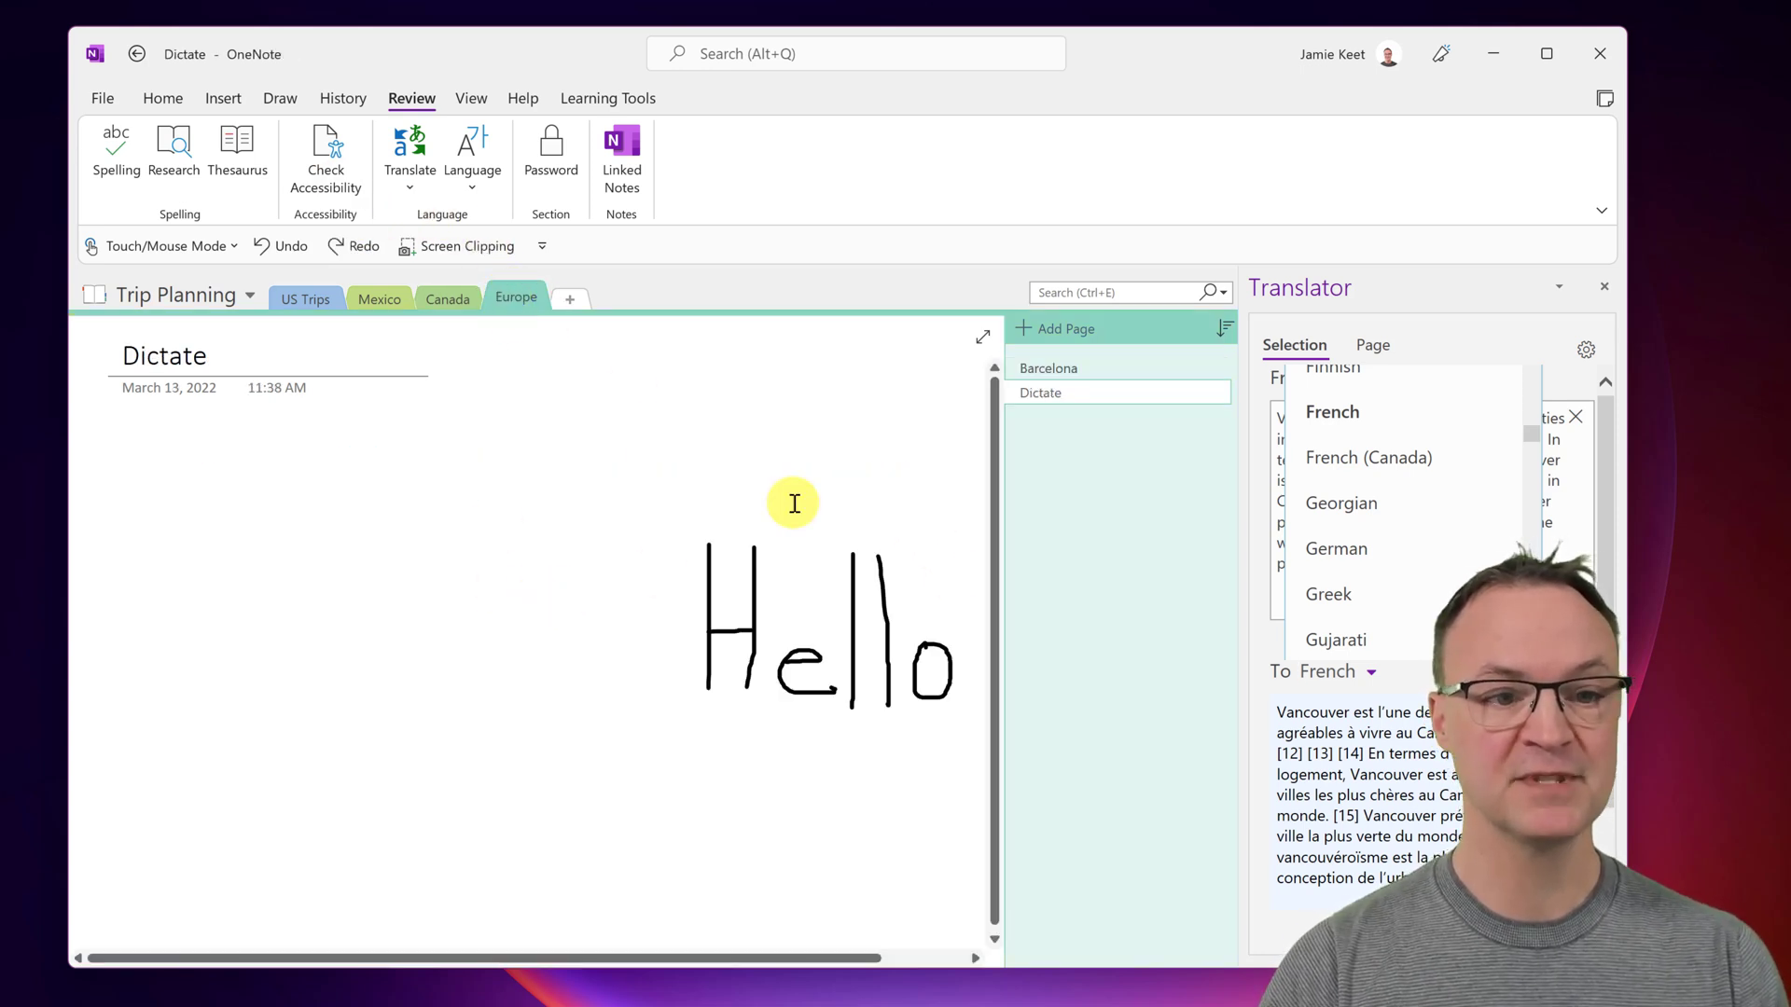
pyautogui.click(1602, 289)
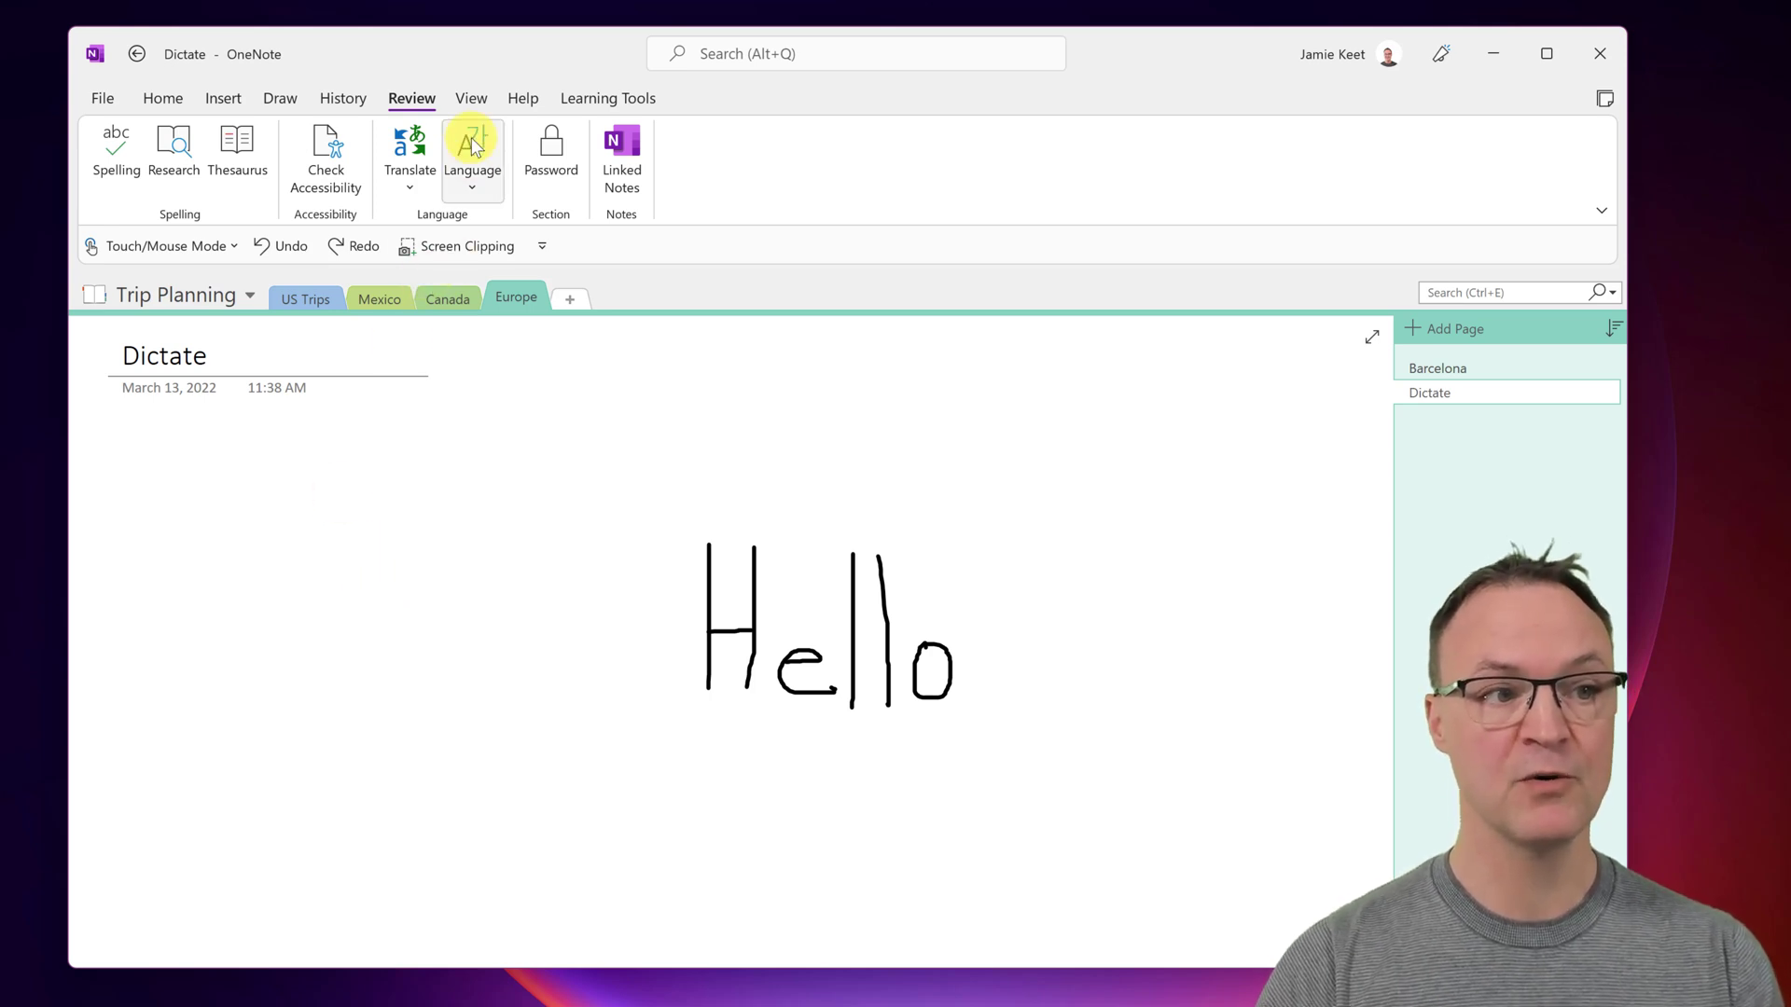
pyautogui.click(273, 95)
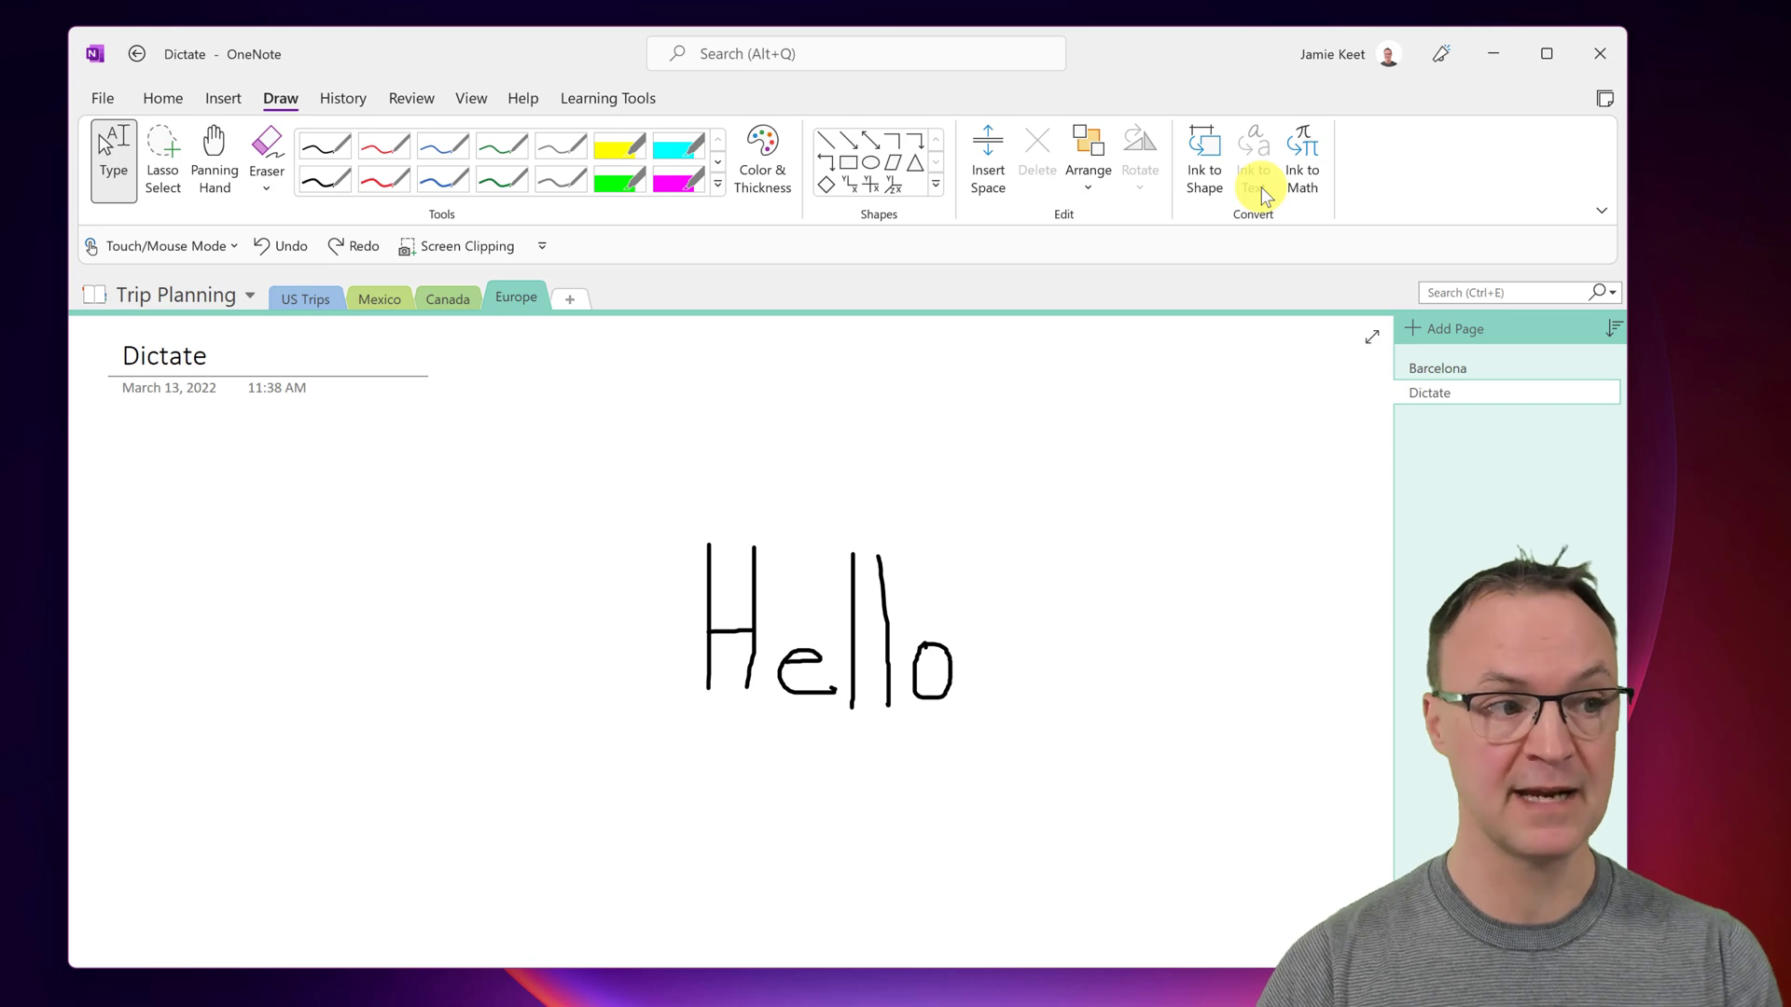
pyautogui.moveTo(565, 514)
pyautogui.mouseDown()
pyautogui.moveTo(719, 670)
pyautogui.moveTo(1119, 775)
pyautogui.mouseUp()
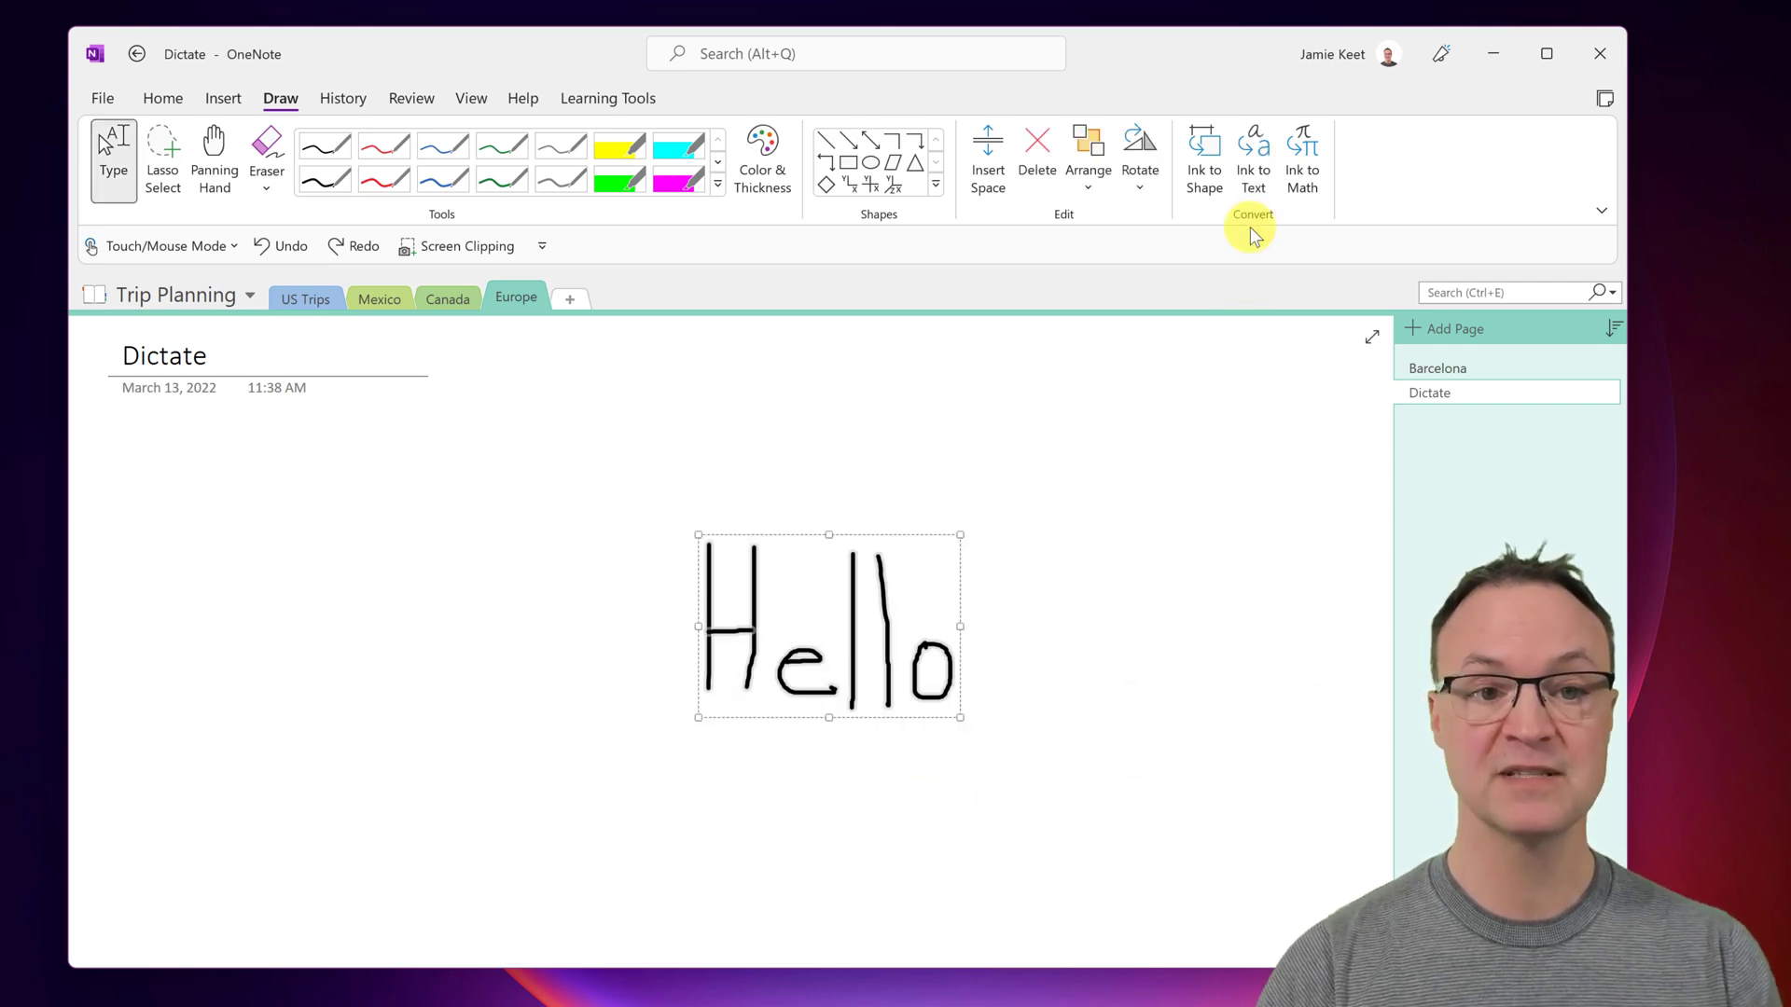
pyautogui.click(1254, 178)
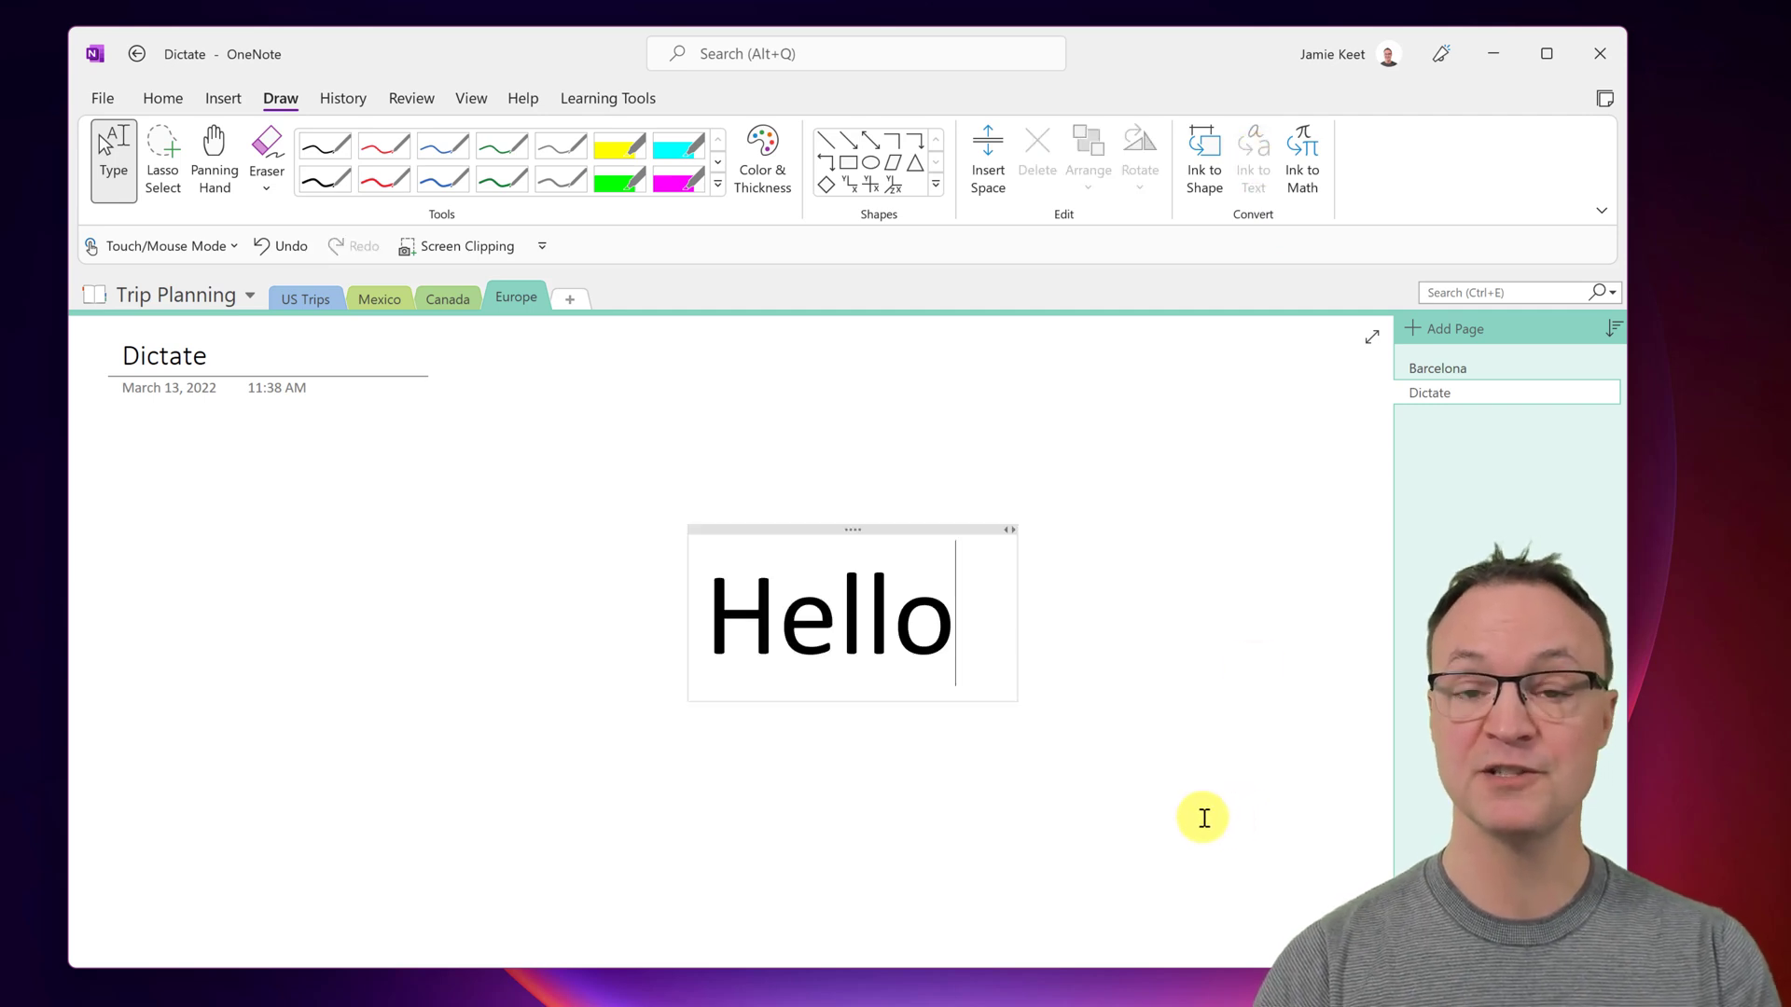